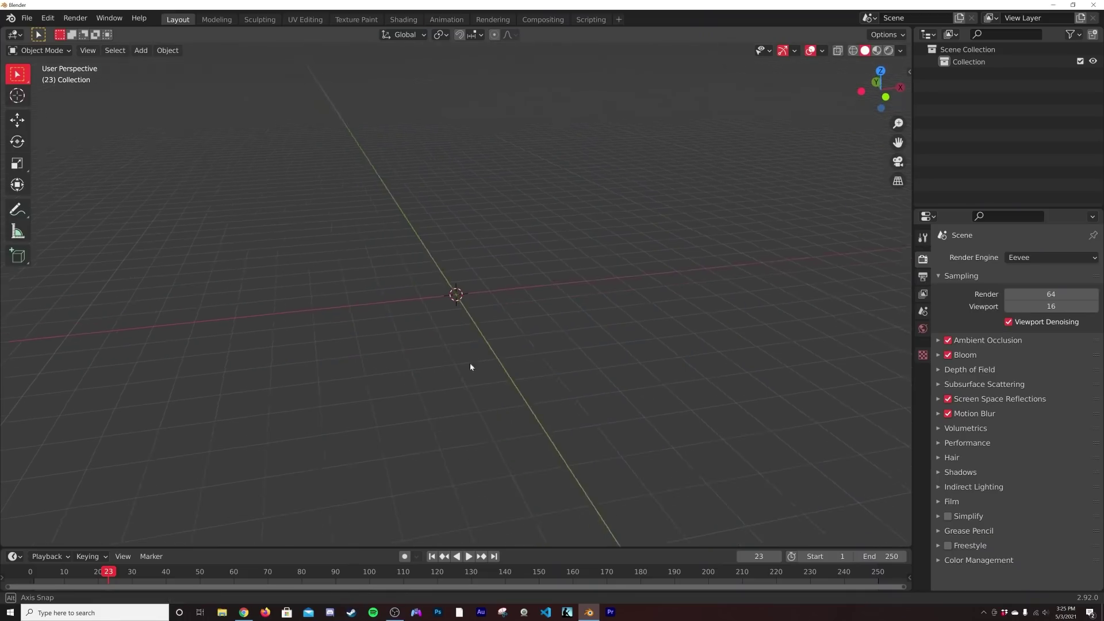
# Step: Set the scene's render engine to Cycles
pyautogui.click(1035, 257)
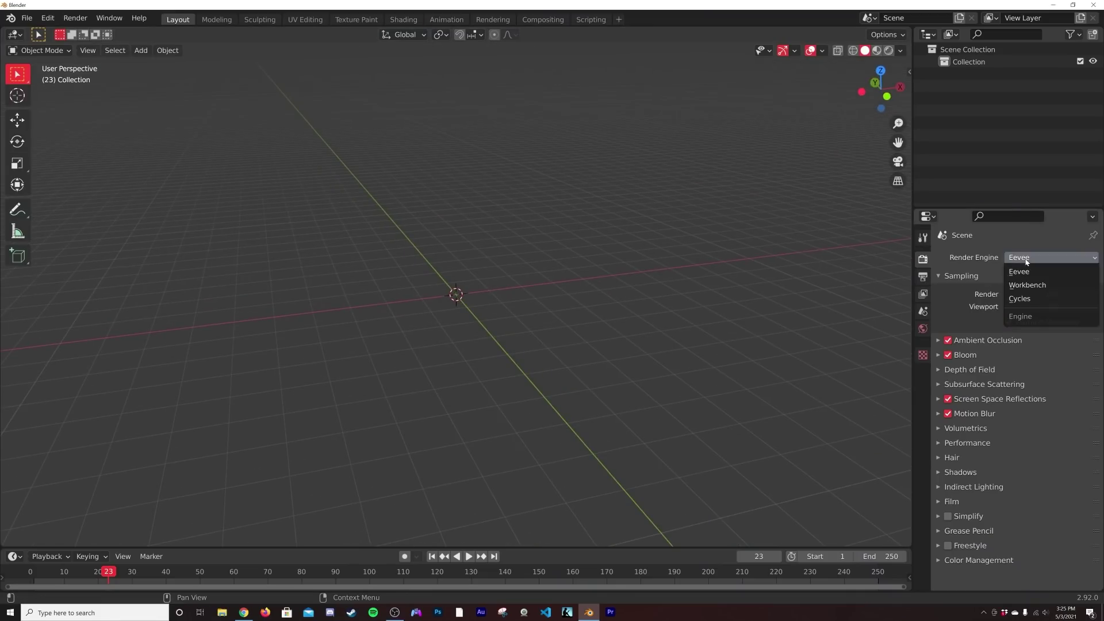
pyautogui.click(1026, 298)
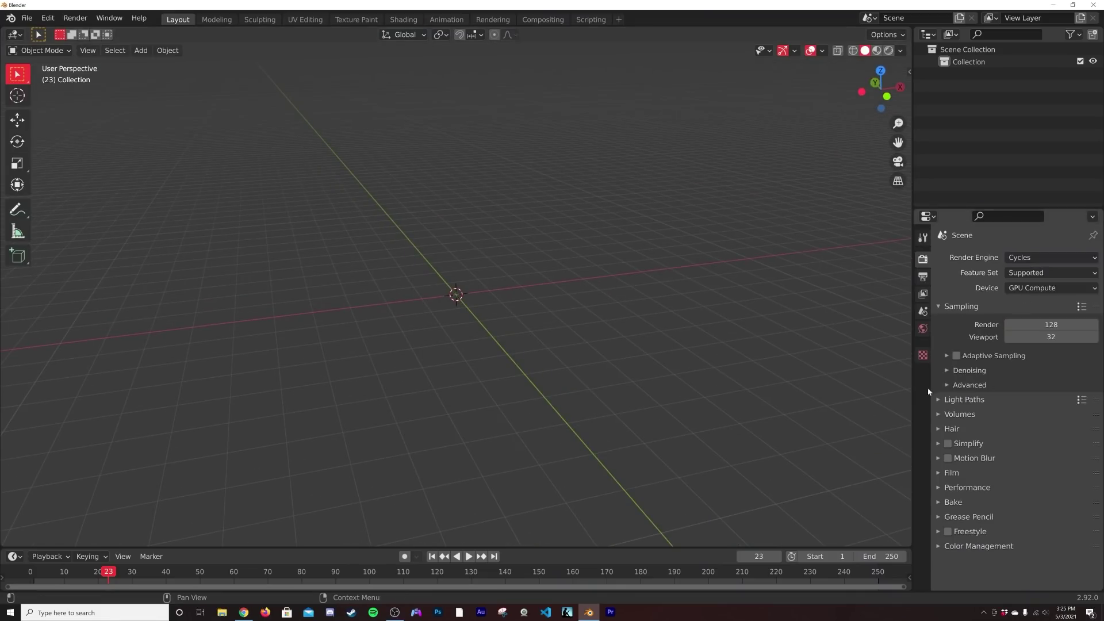
# Step: Add a plane mesh at the origin and scale it by a factor of 5
pyautogui.hotkey('shift', 'a')
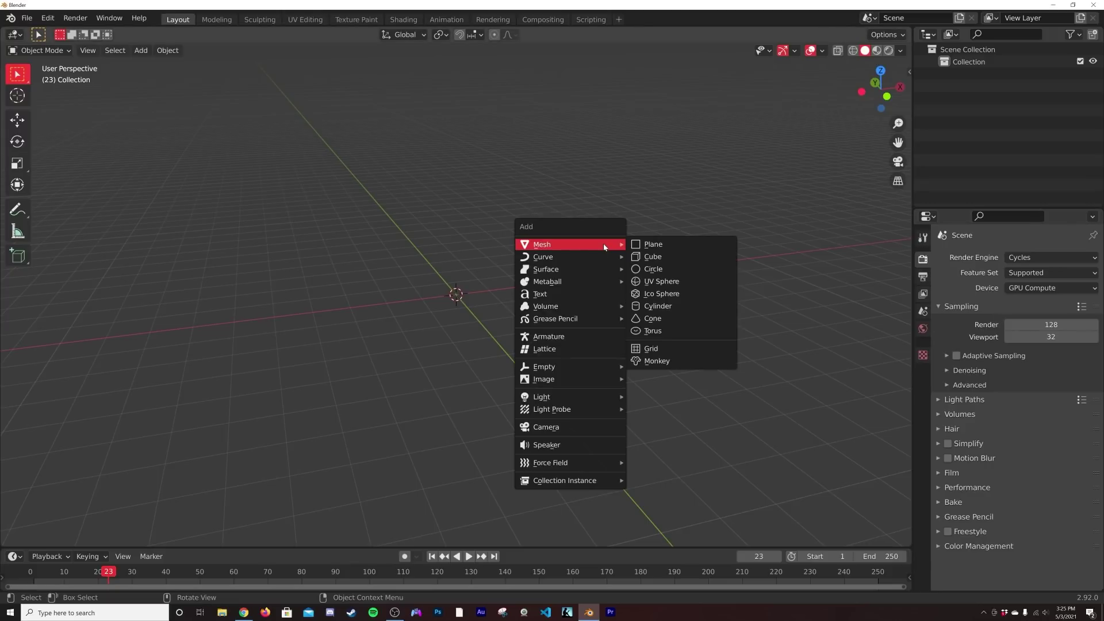
pyautogui.click(653, 244)
pyautogui.moveTo(644, 253); pyautogui.dragTo(595, 280, button='middle')
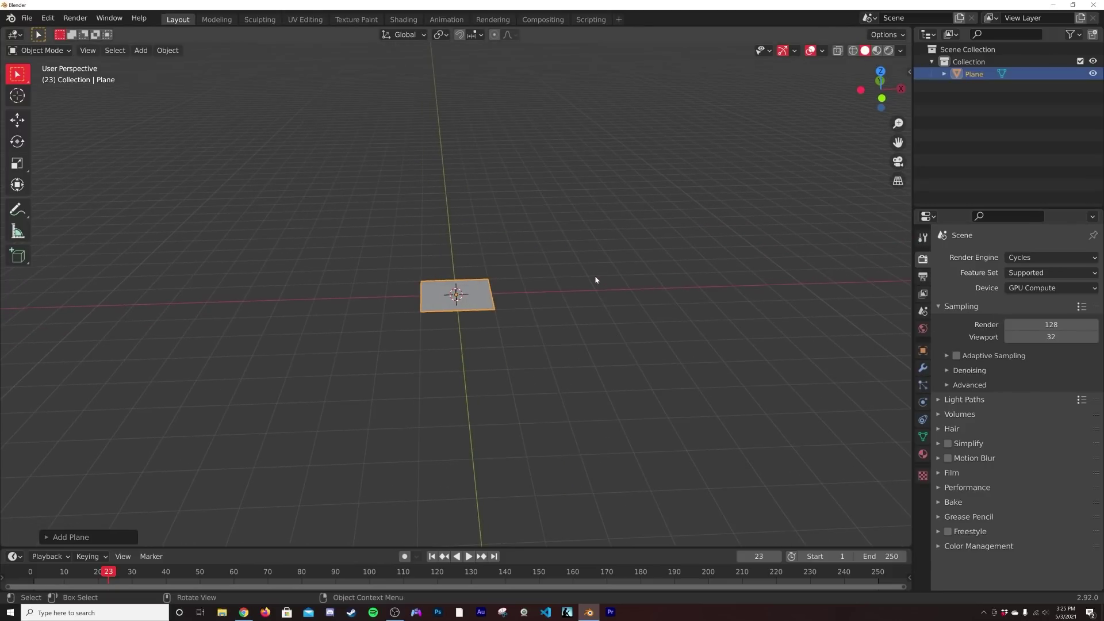
pyautogui.press('s')
pyautogui.press('5')
pyautogui.press('Return')
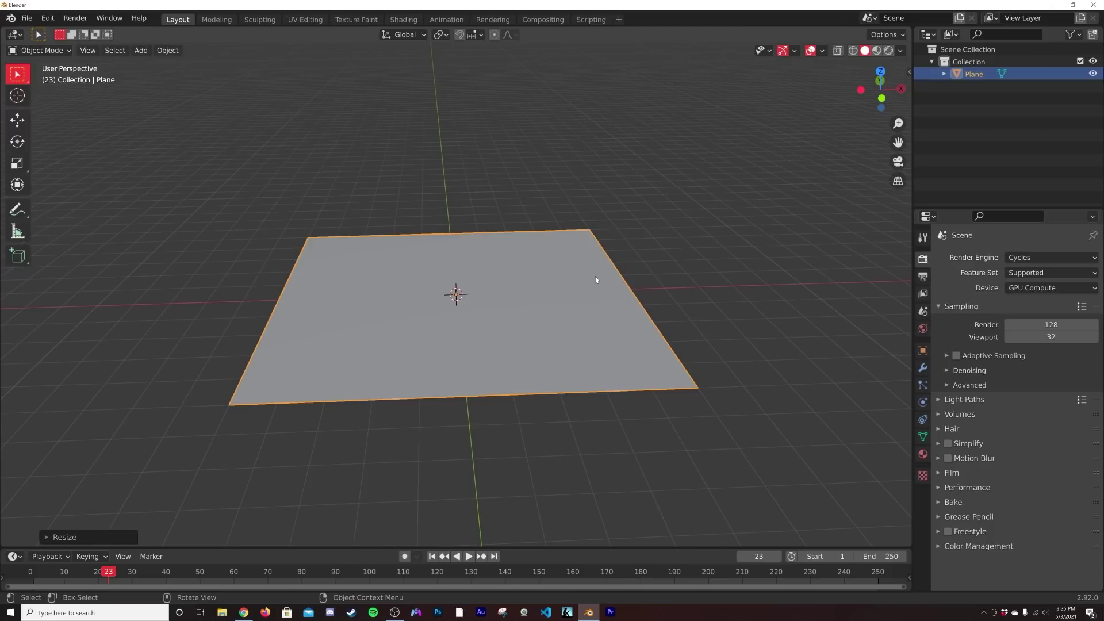
# Step: Apply the plane's scale and unwrap its UVs in Edit Mode
pyautogui.hotkey('ctrl', 'a')
pyautogui.click(550, 299)
pyautogui.moveTo(529, 280); pyautogui.dragTo(523, 276, button='middle')
pyautogui.press('Tab')
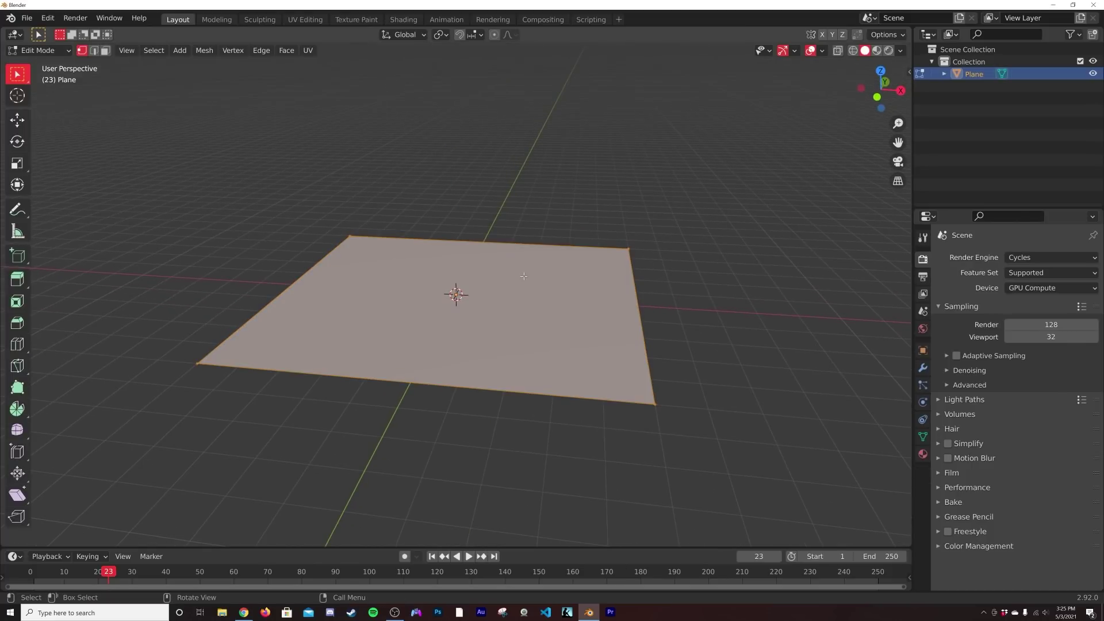
pyautogui.press('u')
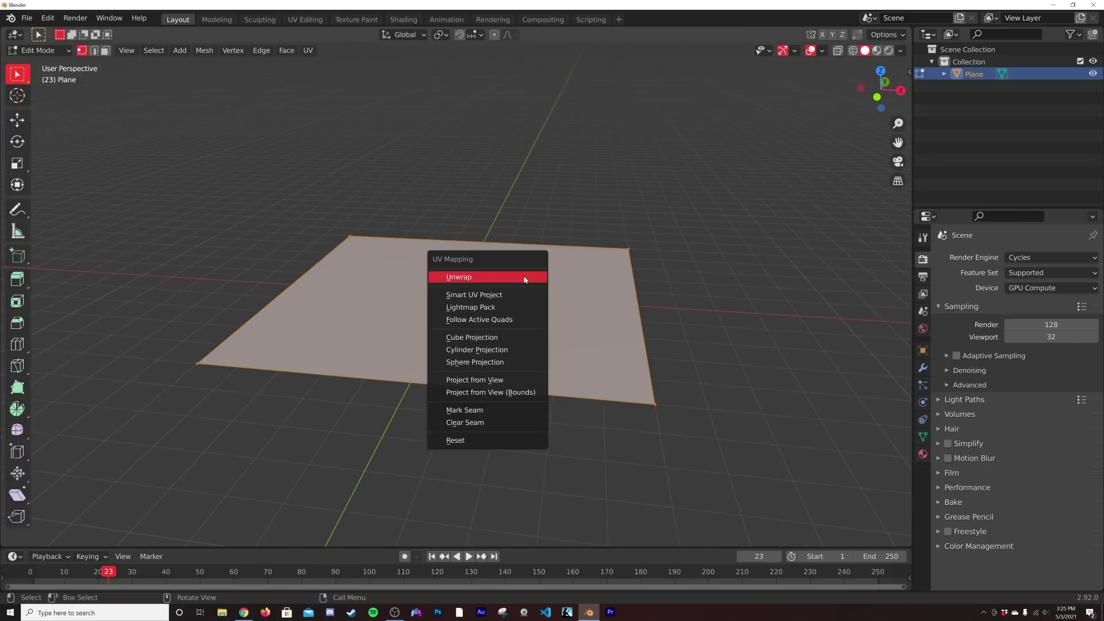
pyautogui.click(467, 277)
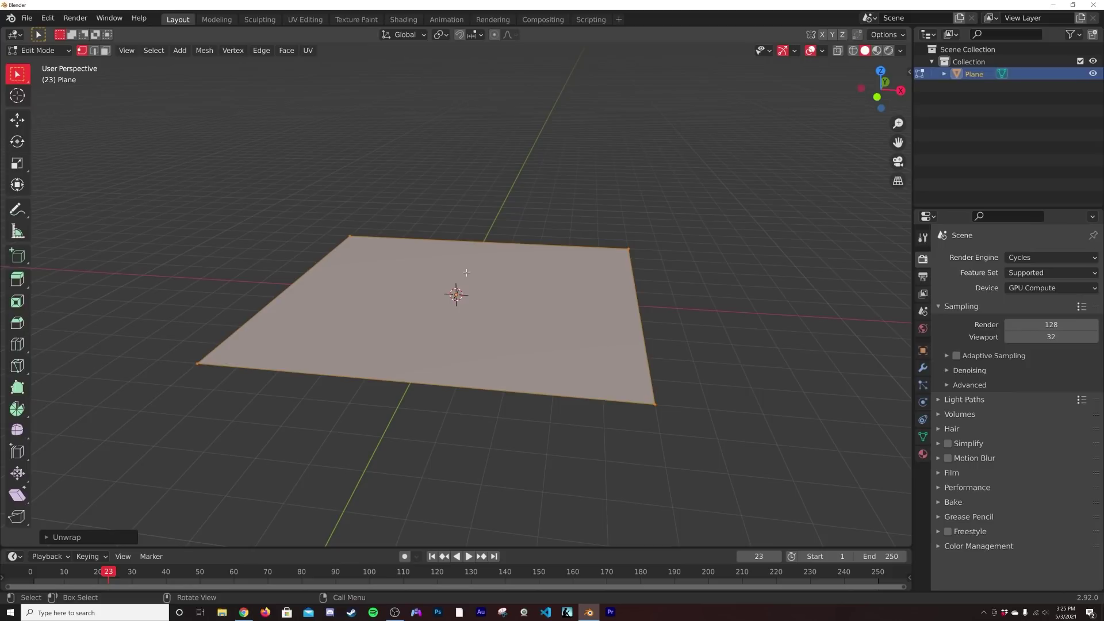
# Step: Subdivide the plane with 100 cuts and return to Object Mode
pyautogui.rightClick(466, 273)
pyautogui.click(467, 273)
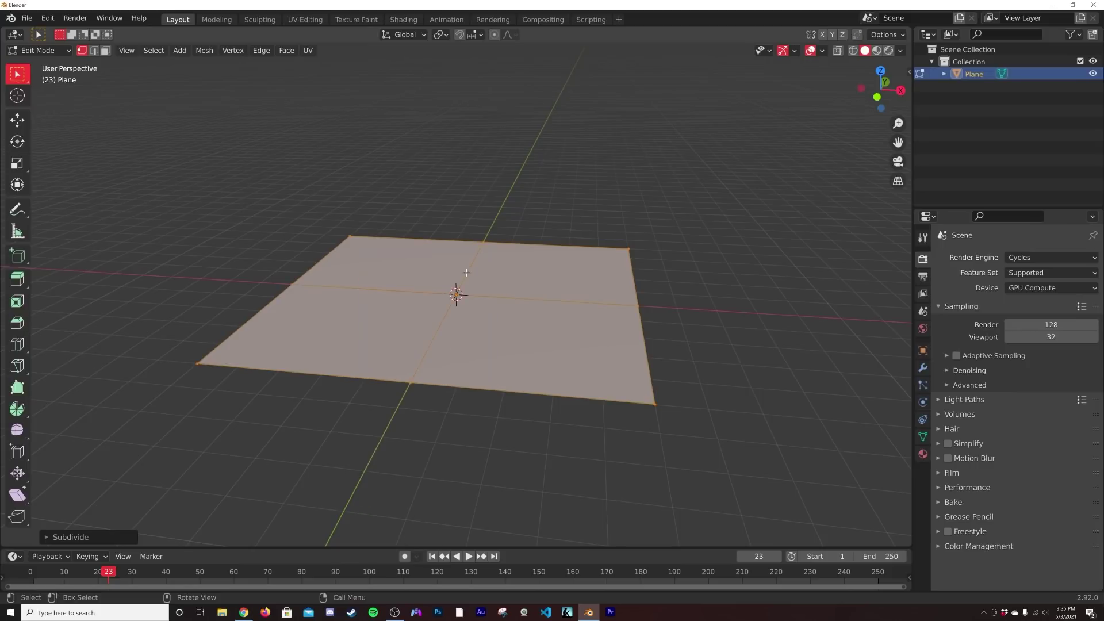
pyautogui.click(76, 538)
pyautogui.click(120, 452)
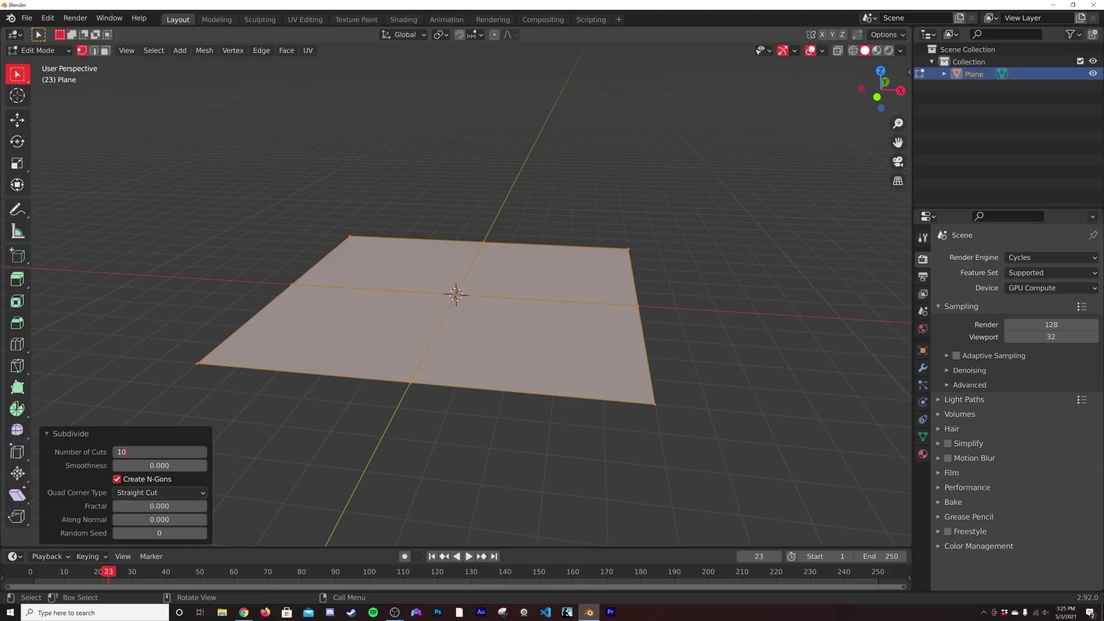
pyautogui.press('Return')
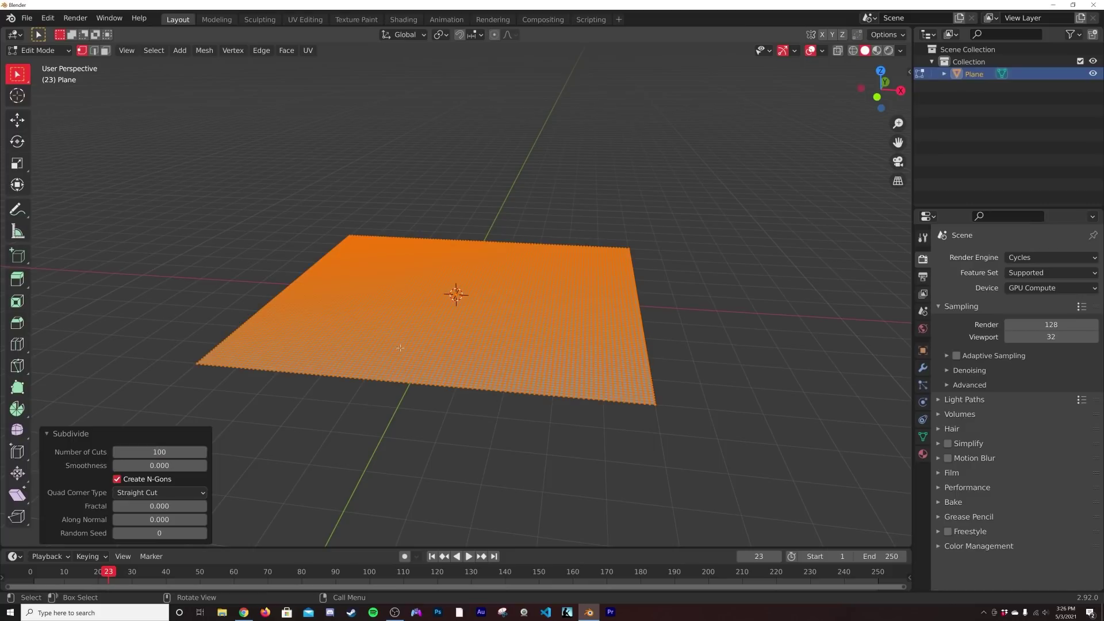
pyautogui.moveTo(399, 348); pyautogui.dragTo(434, 392, button='middle')
pyautogui.press('Tab')
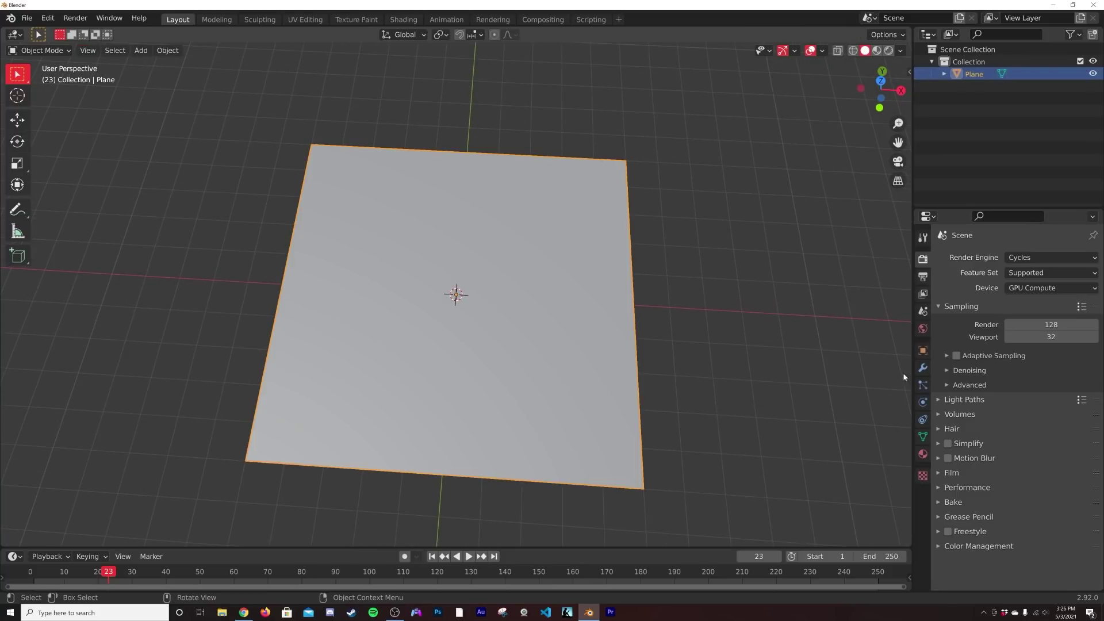
# Step: Add a Subdivision Surface modifier to the plane and set its render level to 3
pyautogui.click(923, 367)
pyautogui.click(995, 257)
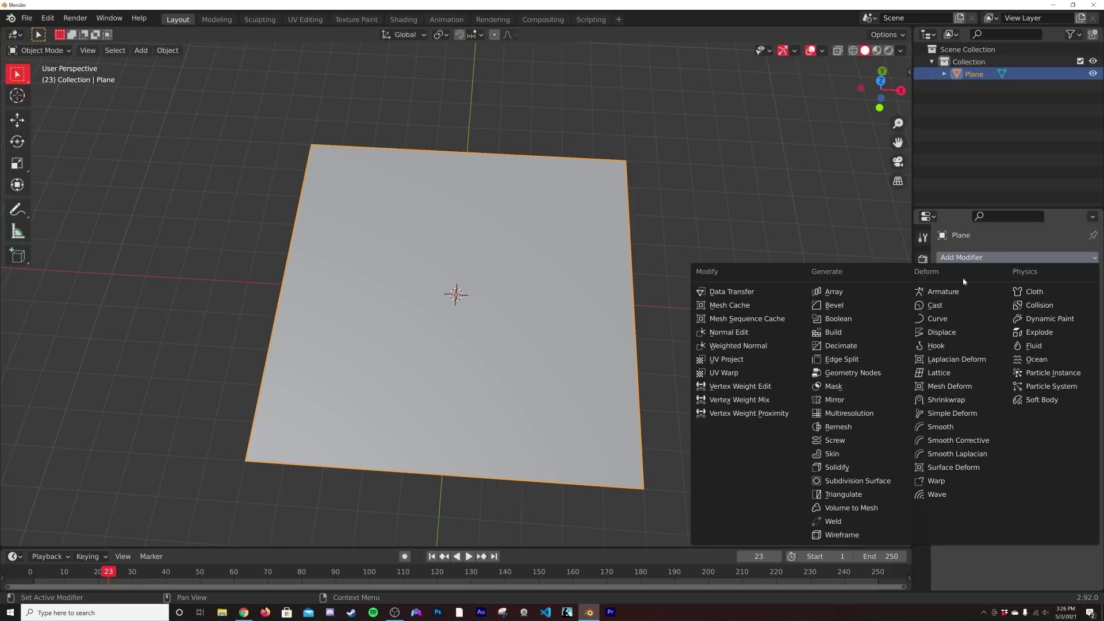
pyautogui.click(868, 481)
pyautogui.moveTo(765, 414); pyautogui.dragTo(695, 276, button='middle')
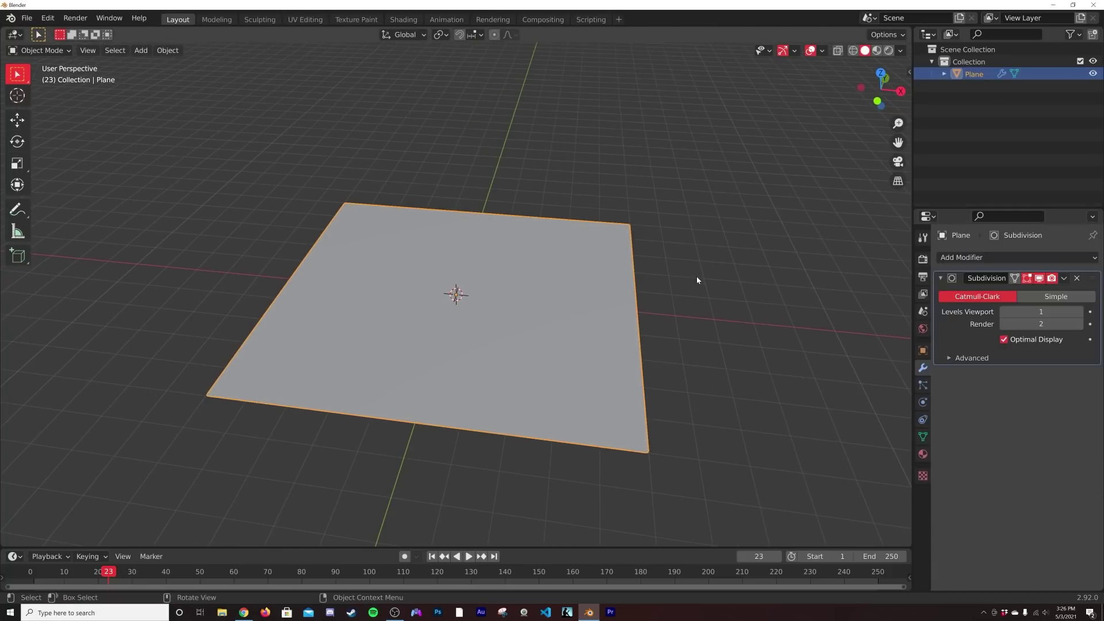
pyautogui.click(1040, 324)
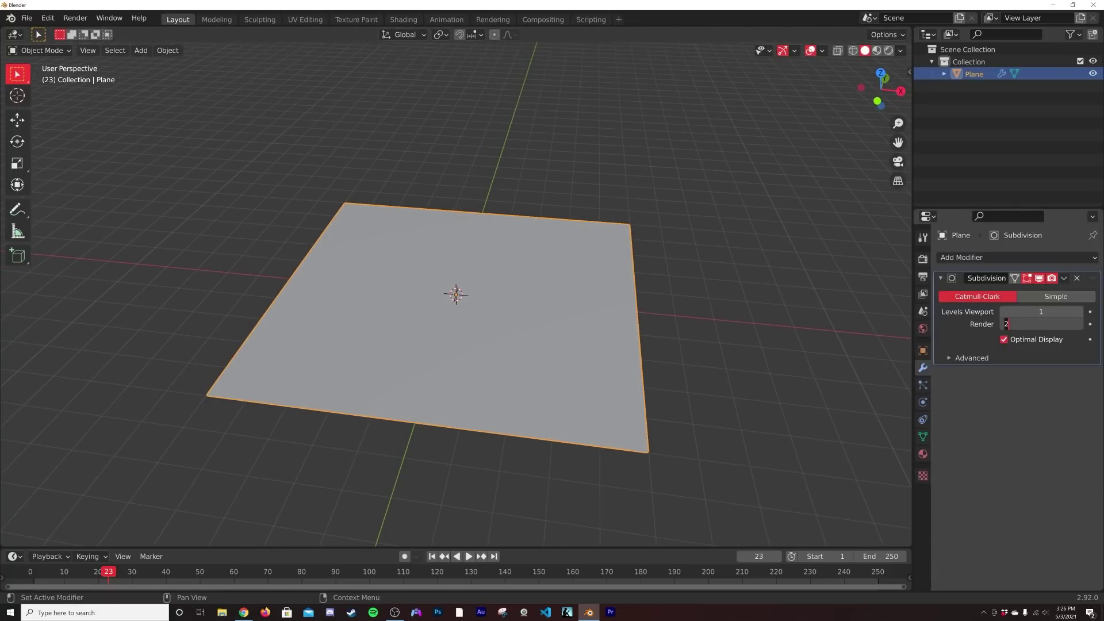
pyautogui.write('3')
pyautogui.press('Return')
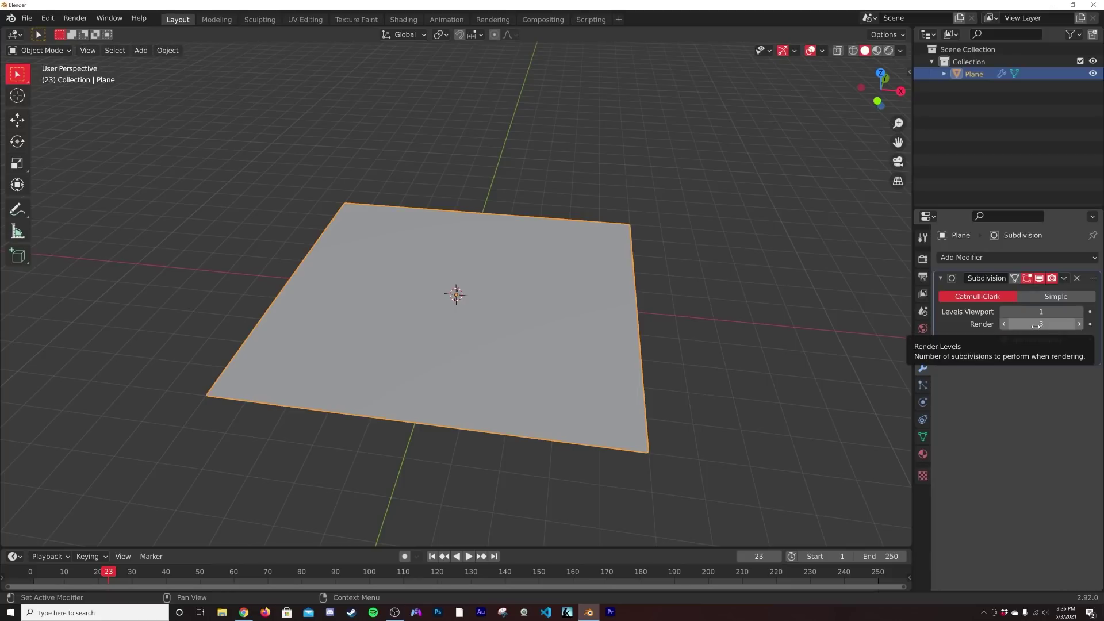
pyautogui.moveTo(678, 322)
pyautogui.mouseDown(button='middle')
pyautogui.moveTo(645, 328)
pyautogui.moveTo(660, 287)
pyautogui.mouseUp(button='middle')
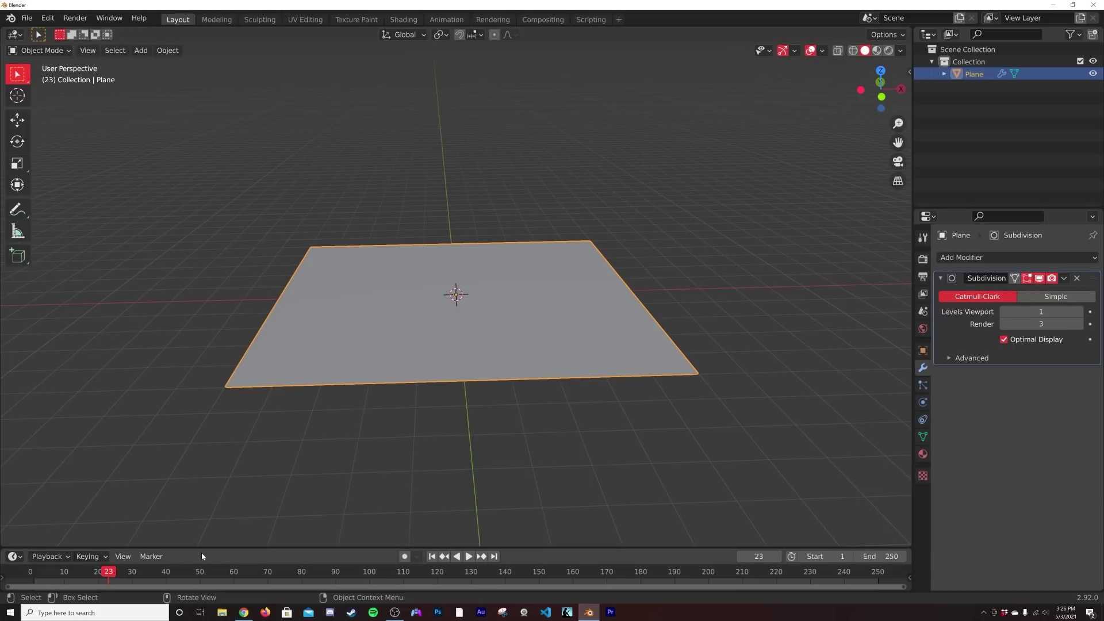
# Step: Switch to Chrome, search the CC0 Textures assets for "rock" and open the Rock 035 material page
pyautogui.click(243, 613)
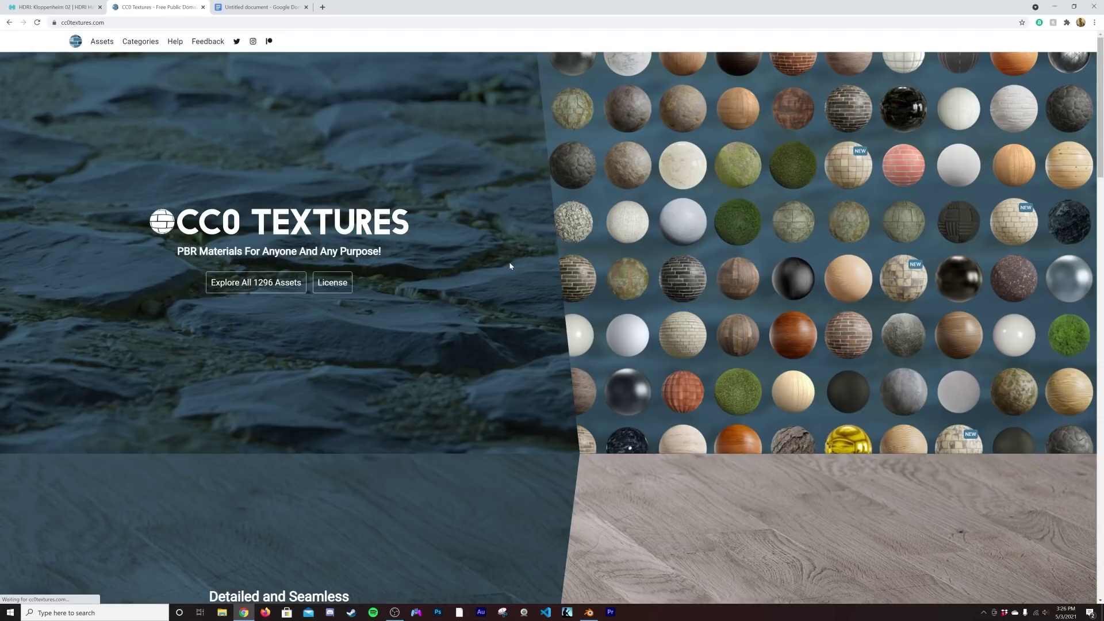
pyautogui.click(258, 286)
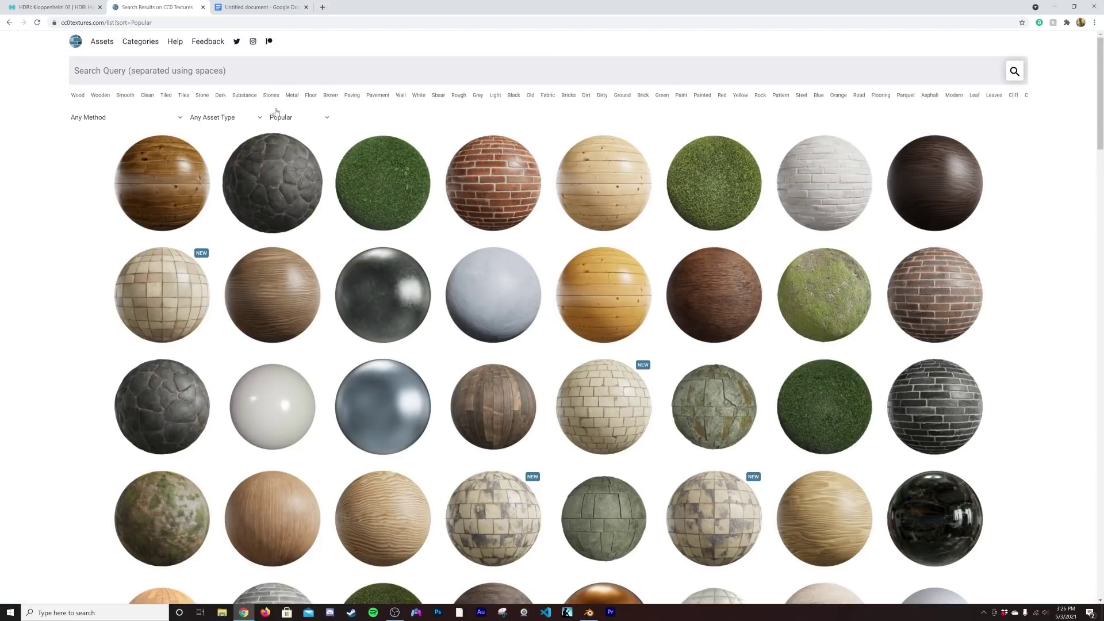
pyautogui.click(262, 81)
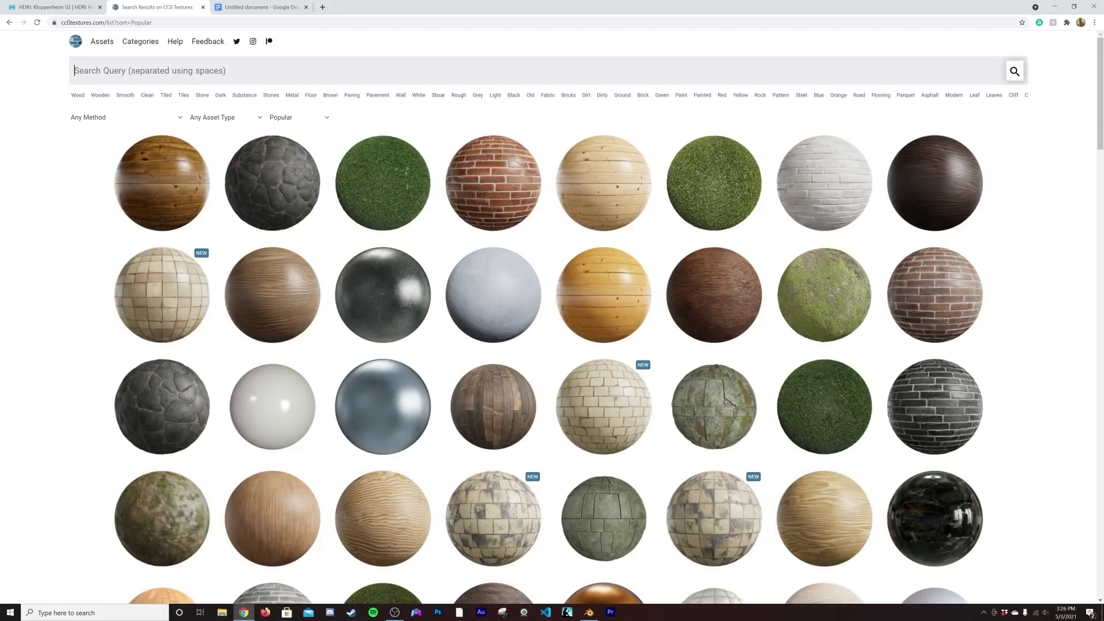
pyautogui.write('roc')
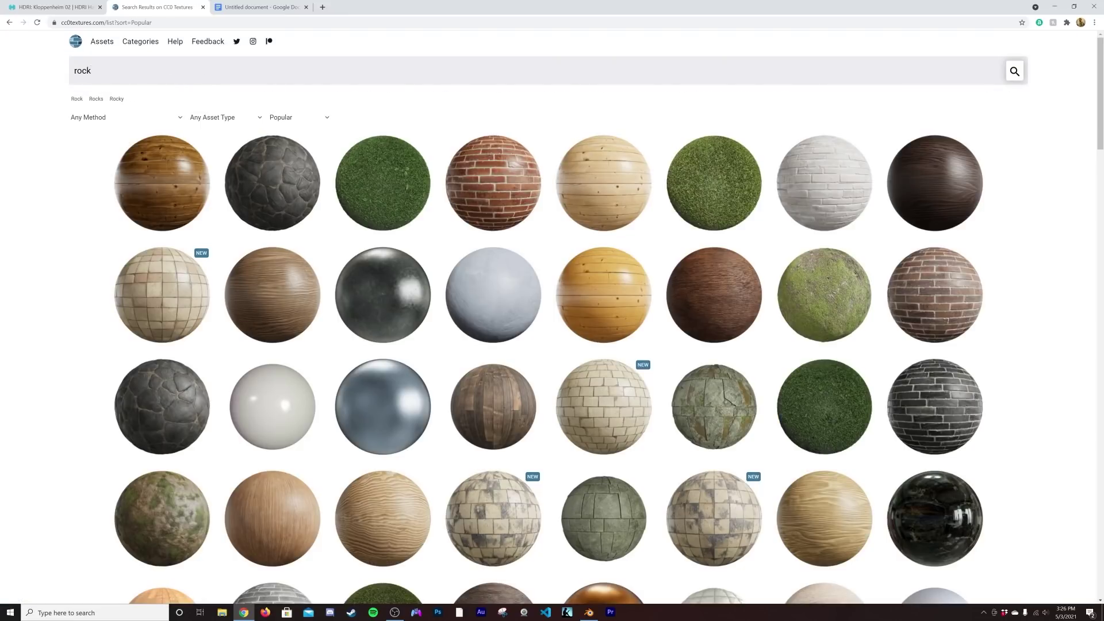
pyautogui.write('k')
pyautogui.press('Return')
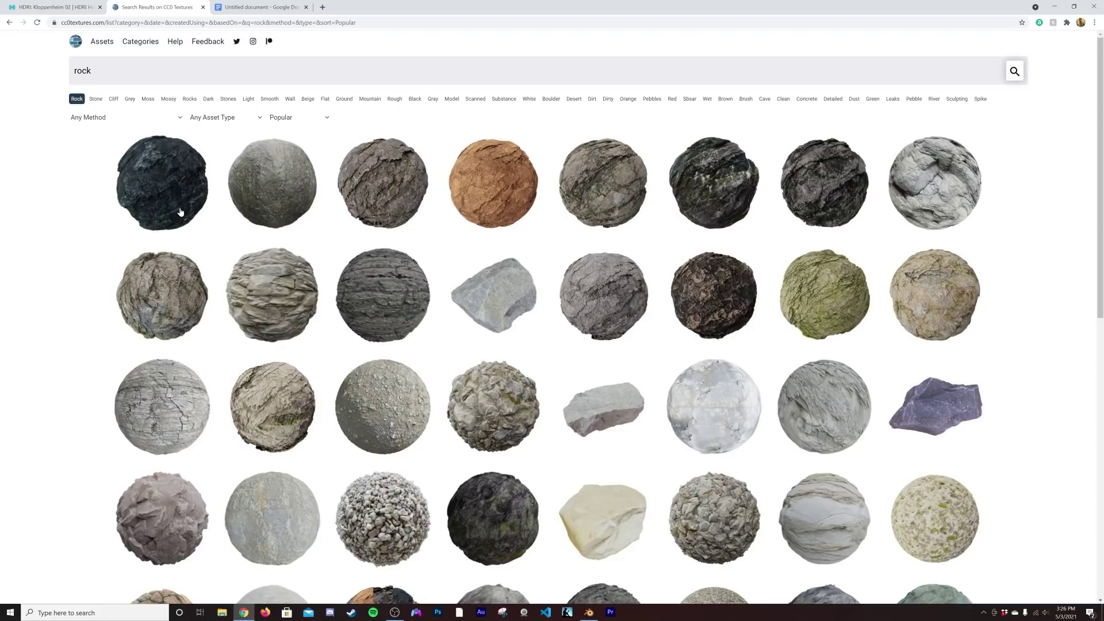
pyautogui.moveTo(179, 212)
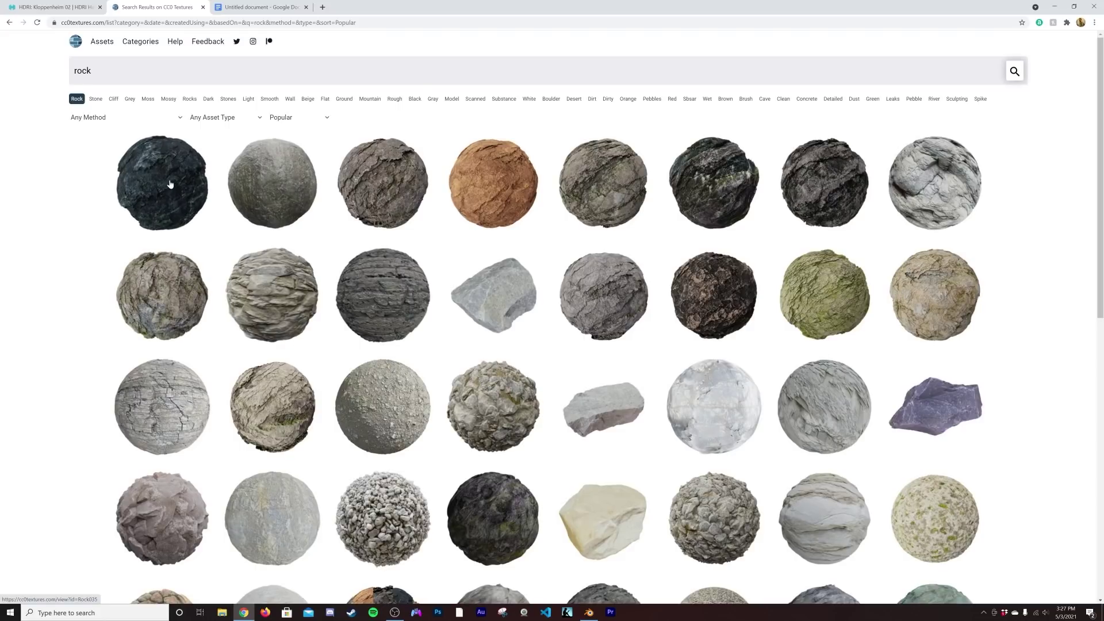
pyautogui.click(166, 188)
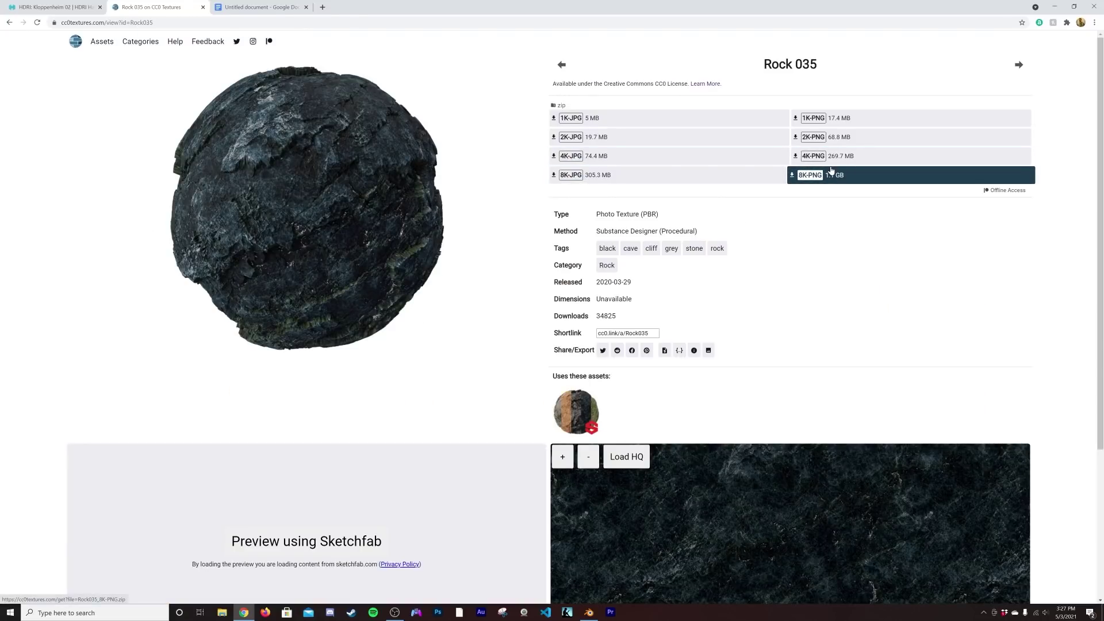
# Step: Switch to the HDRI Haven site and search its HDRIs for "night"
pyautogui.hotkey('ctrl', 'shift', 'Tab')
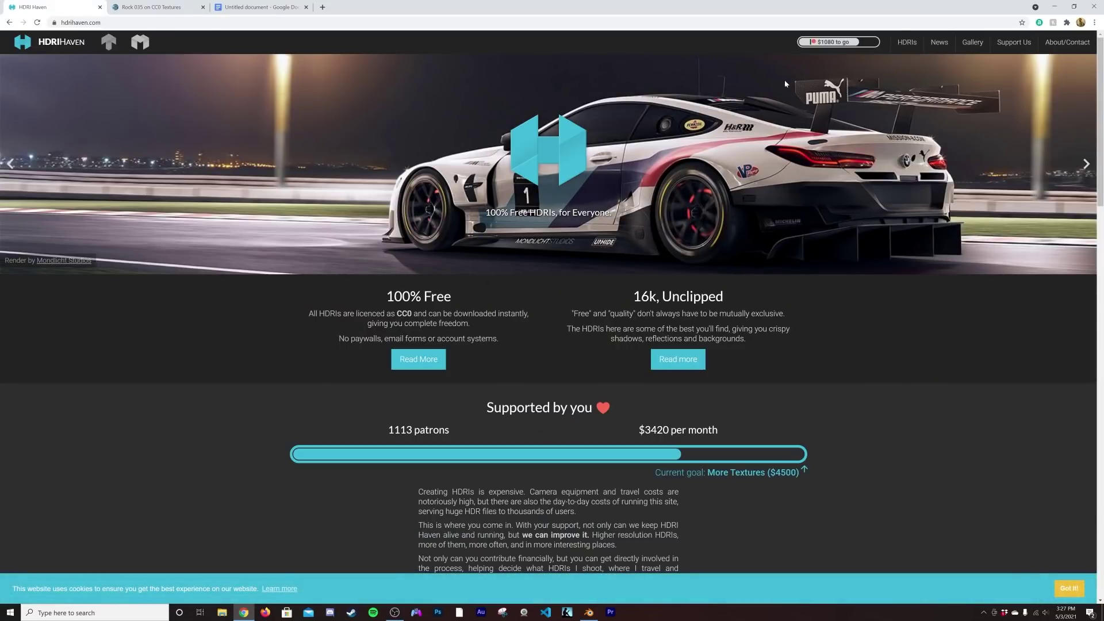
pyautogui.click(907, 42)
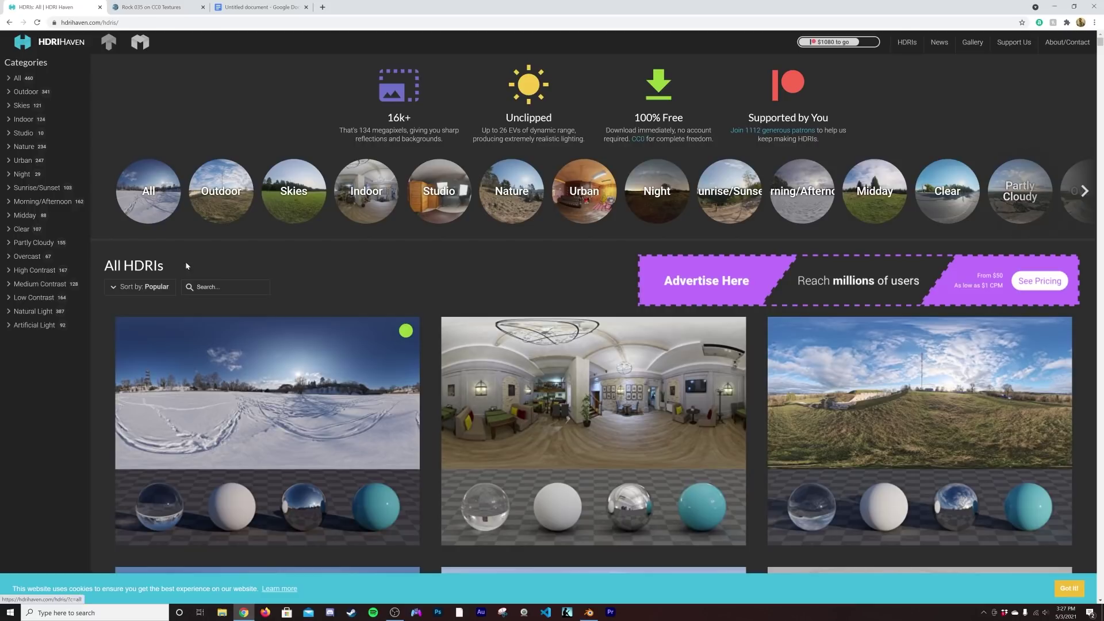
pyautogui.click(224, 287)
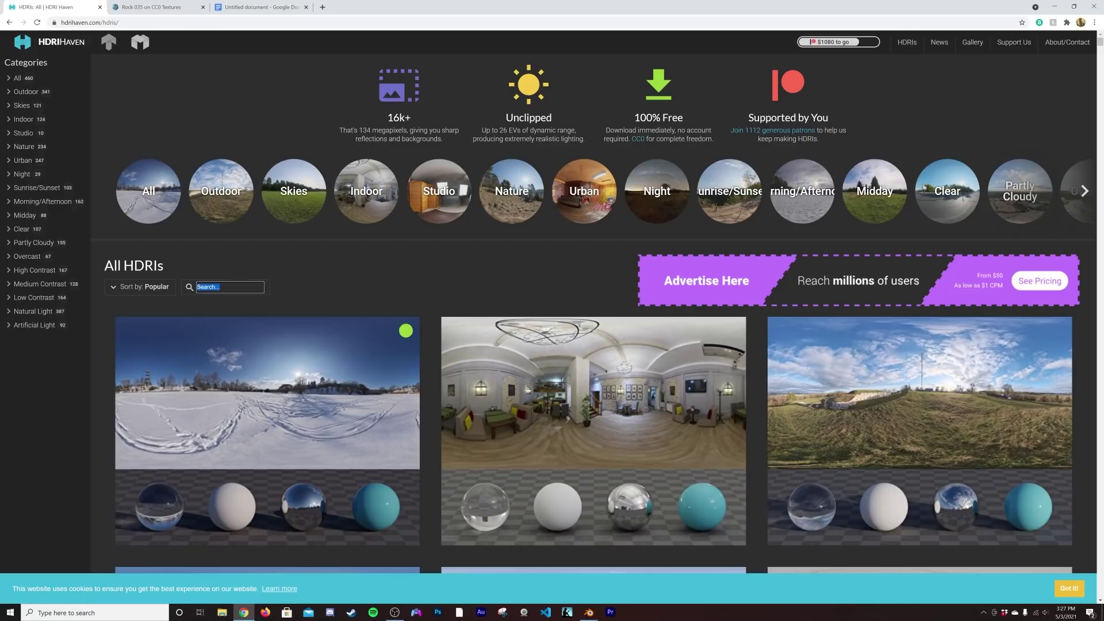
pyautogui.write('night')
pyautogui.press('Return')
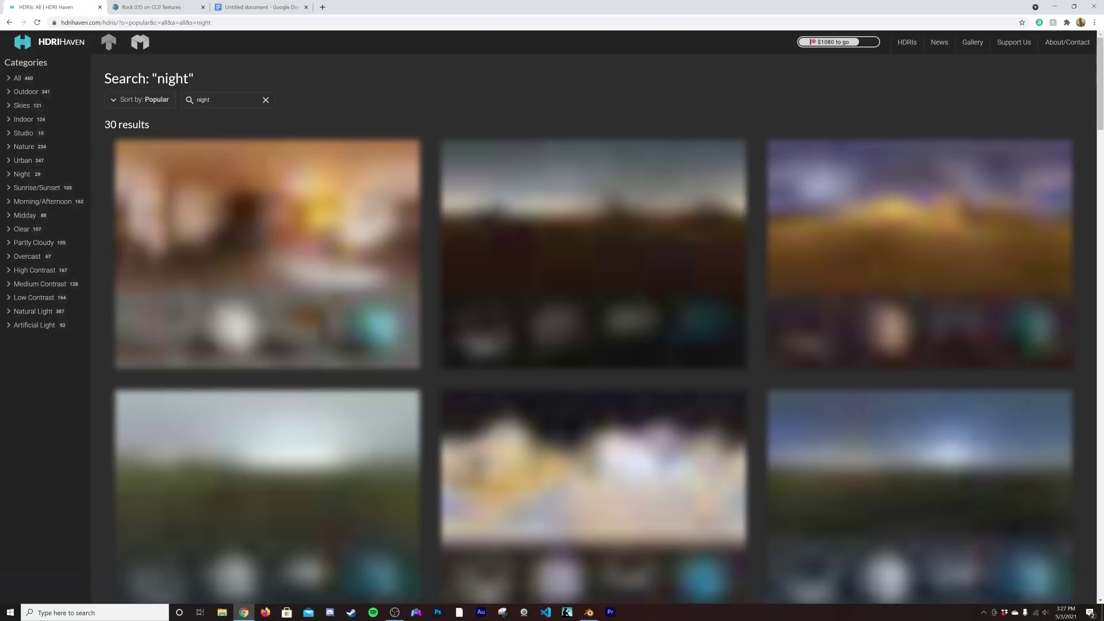
# Step: Open the Kloppenheim 02 HDRI from the results and download its 4k HDR version
pyautogui.scroll(-3, 584, 319)
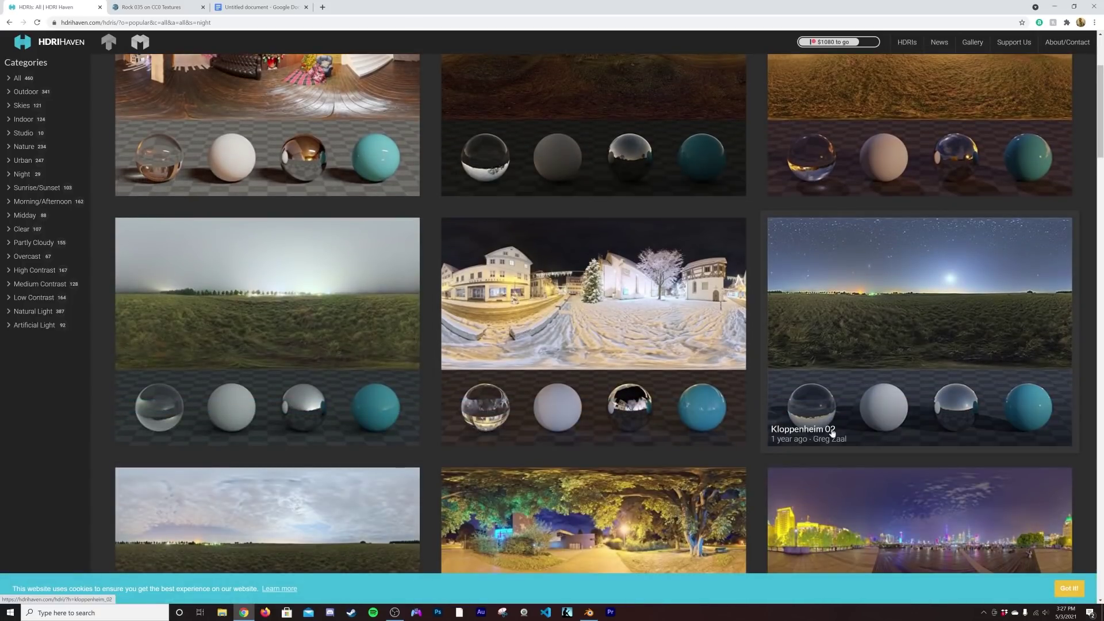
pyautogui.click(870, 378)
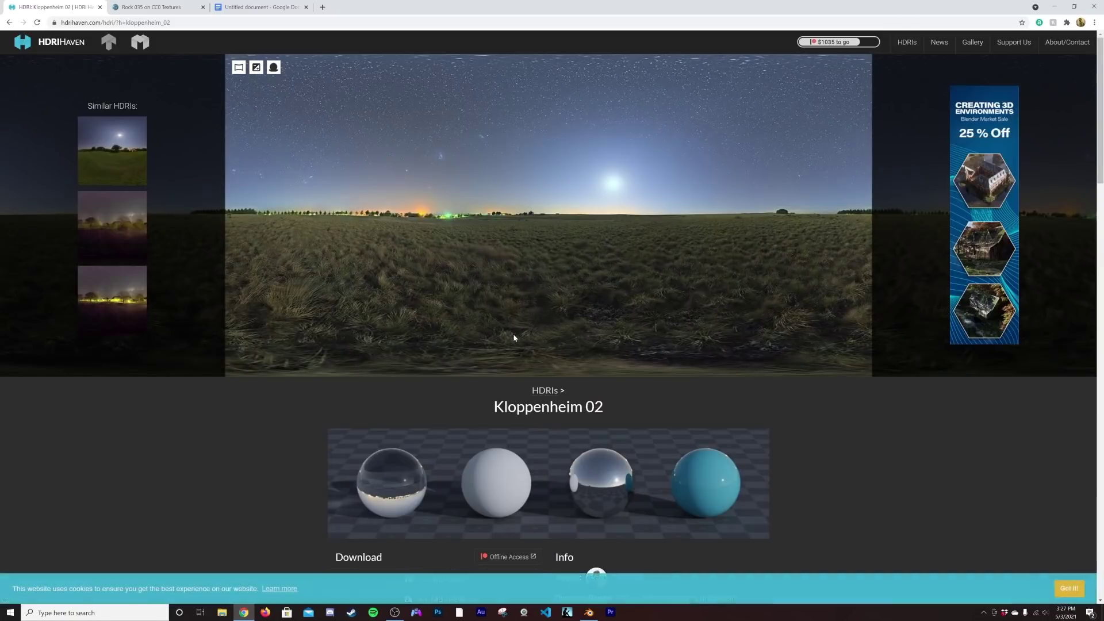
pyautogui.scroll(-4, 515, 337)
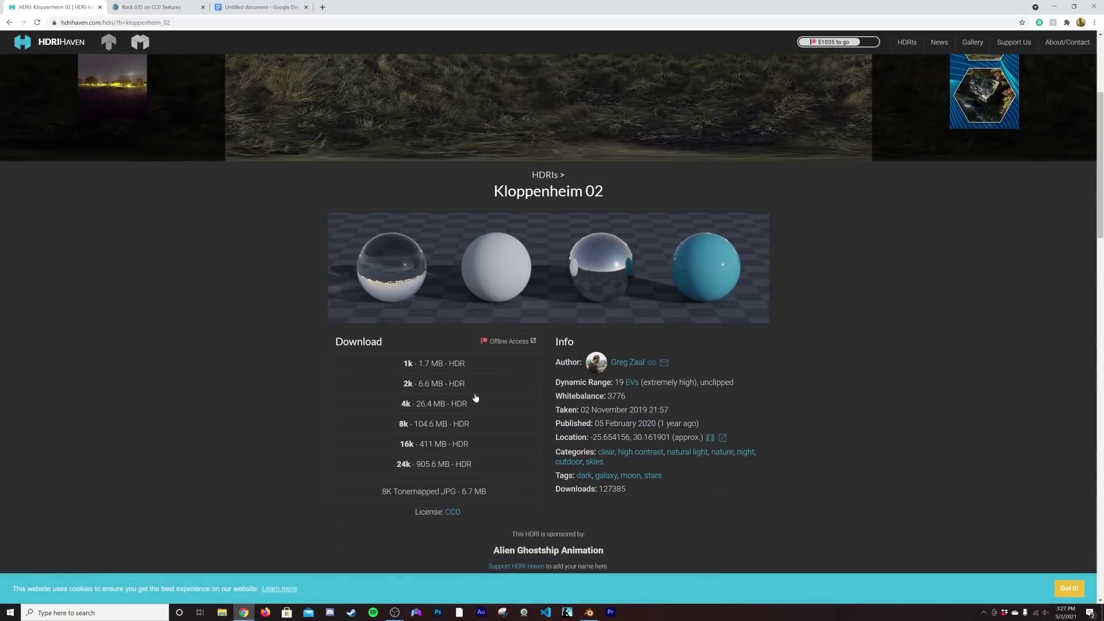
pyautogui.click(435, 404)
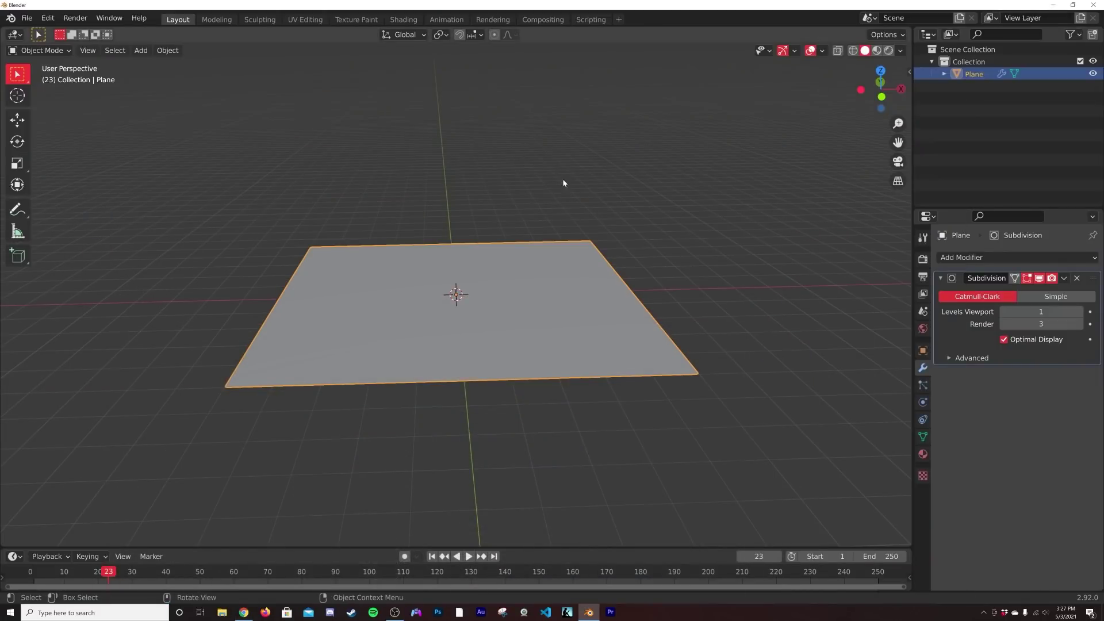
# Step: Back in Blender, switch to the Shading workspace and create a new material for the plane
pyautogui.moveTo(564, 183)
pyautogui.mouseDown(button='middle')
pyautogui.moveTo(550, 298)
pyautogui.moveTo(564, 296)
pyautogui.moveTo(572, 188)
pyautogui.mouseUp(button='middle')
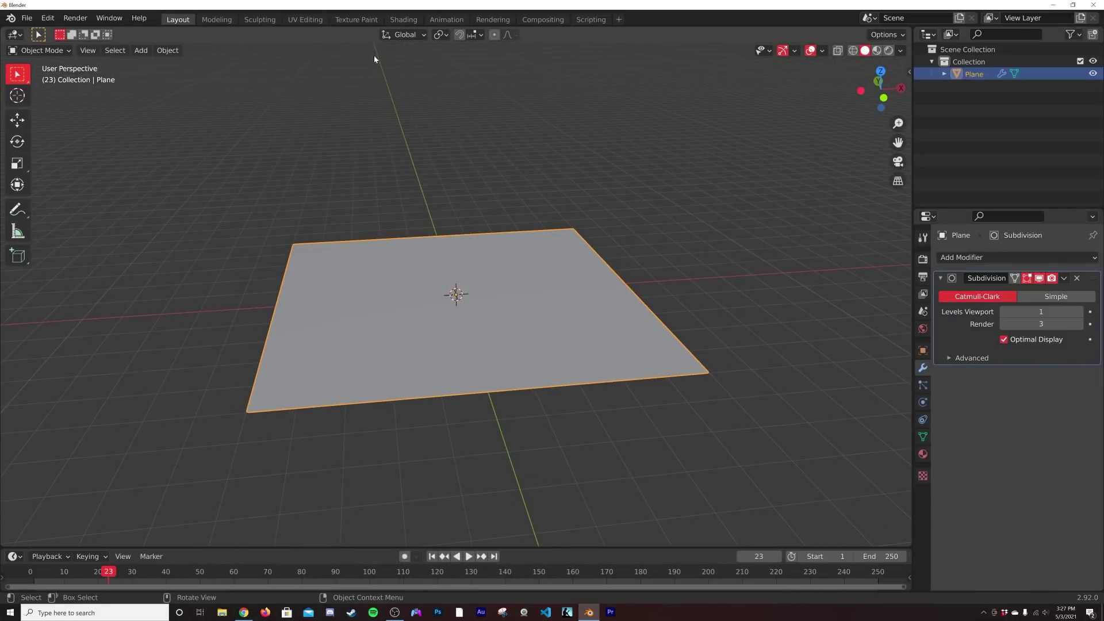
pyautogui.click(406, 21)
pyautogui.moveTo(525, 128)
pyautogui.mouseDown(button='middle')
pyautogui.moveTo(549, 172)
pyautogui.moveTo(559, 337)
pyautogui.mouseUp(button='middle')
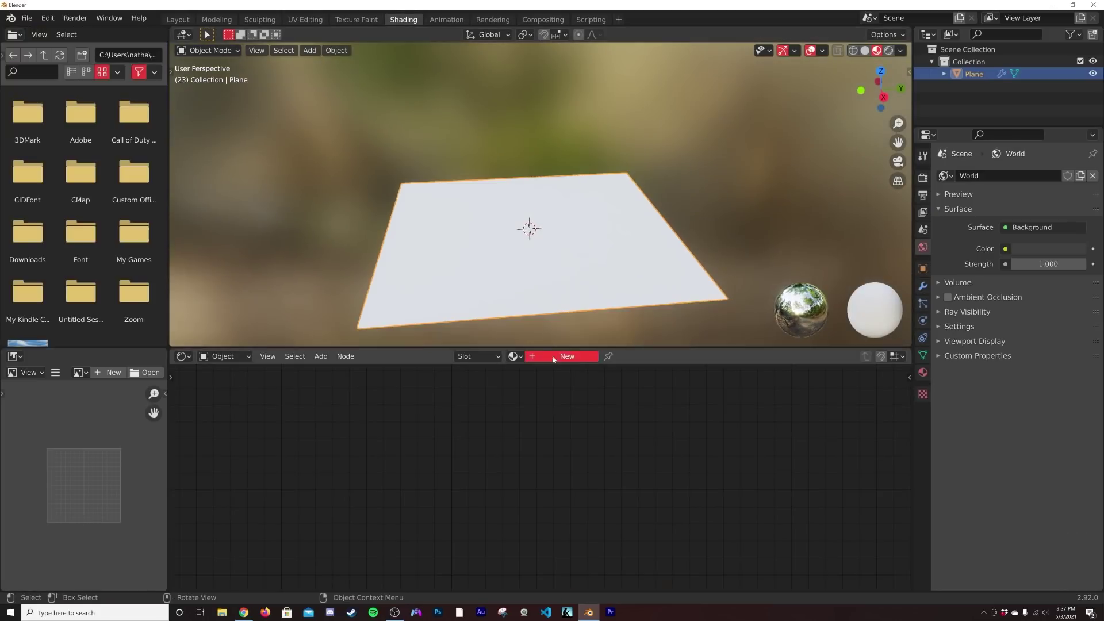
pyautogui.click(554, 356)
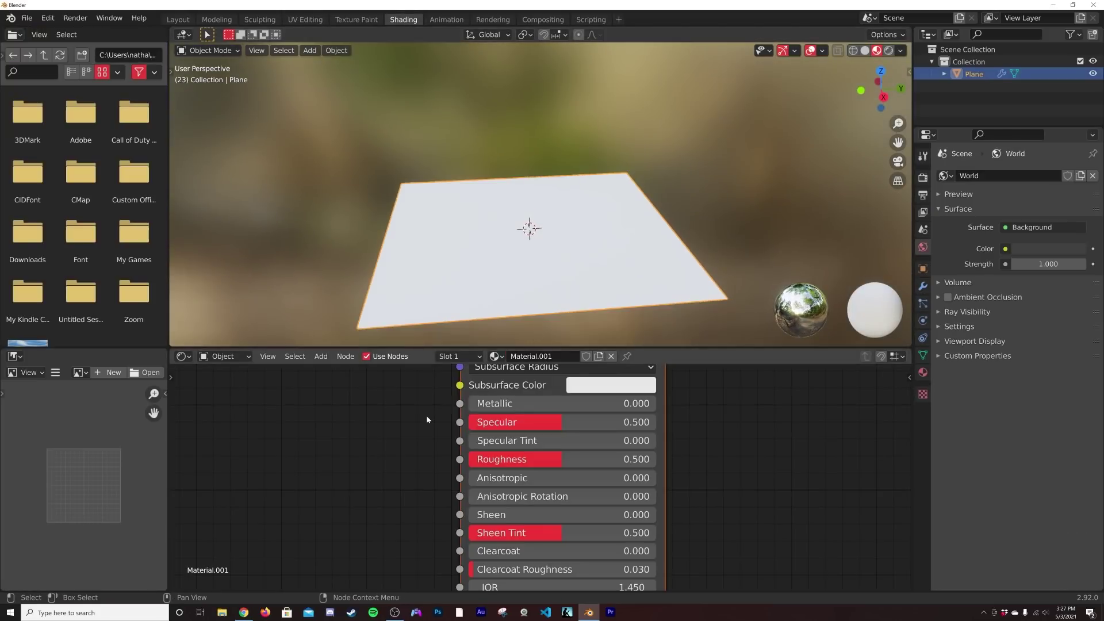
# Step: Merge away the file browser and image editor areas so the 3D viewport and node editor span the full width
pyautogui.click(172, 343)
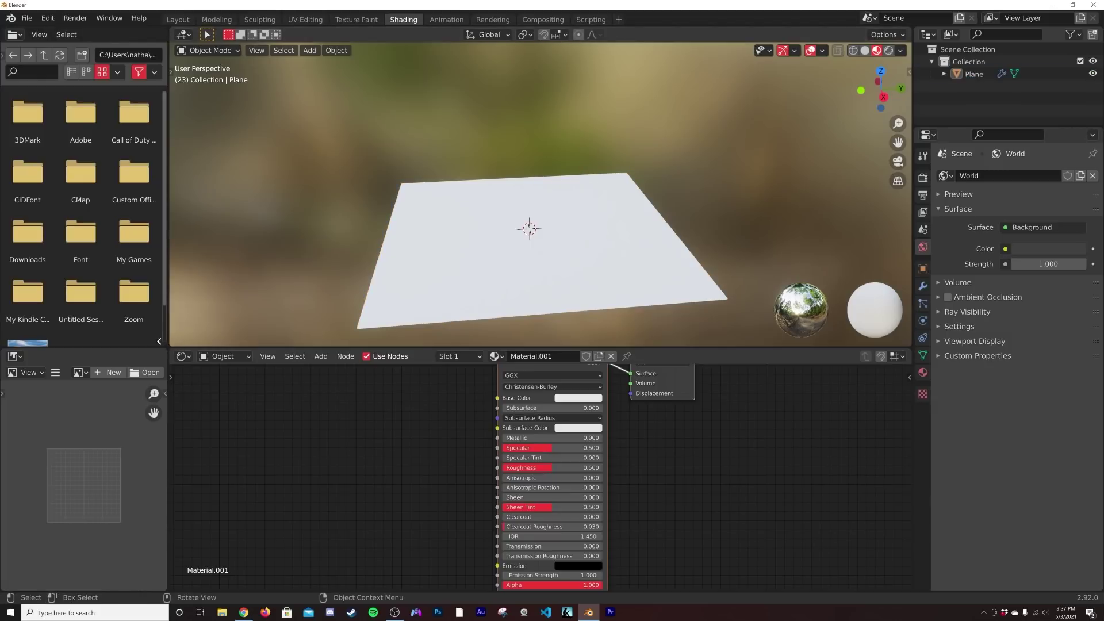
pyautogui.moveTo(171, 343); pyautogui.dragTo(138, 362)
pyautogui.moveTo(387, 460); pyautogui.dragTo(391, 530, button='middle')
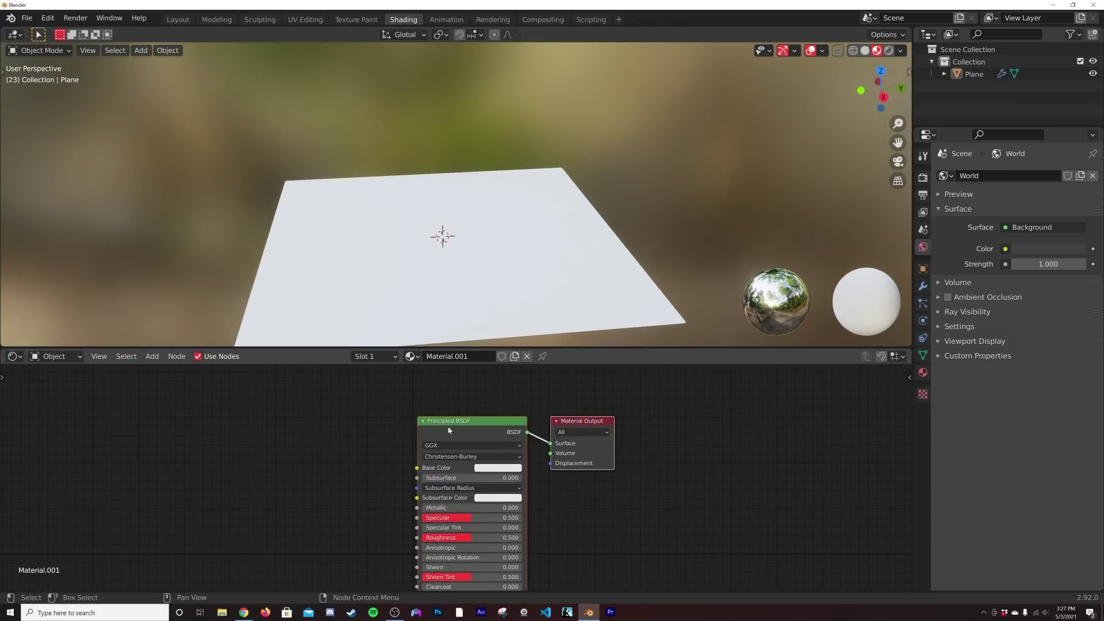
# Step: Add a linked Texture Coordinate, Mapping and Image Texture setup to the Base Color of the Principled BSDF
pyautogui.click(450, 424)
pyautogui.hotkey('ctrl', 't')
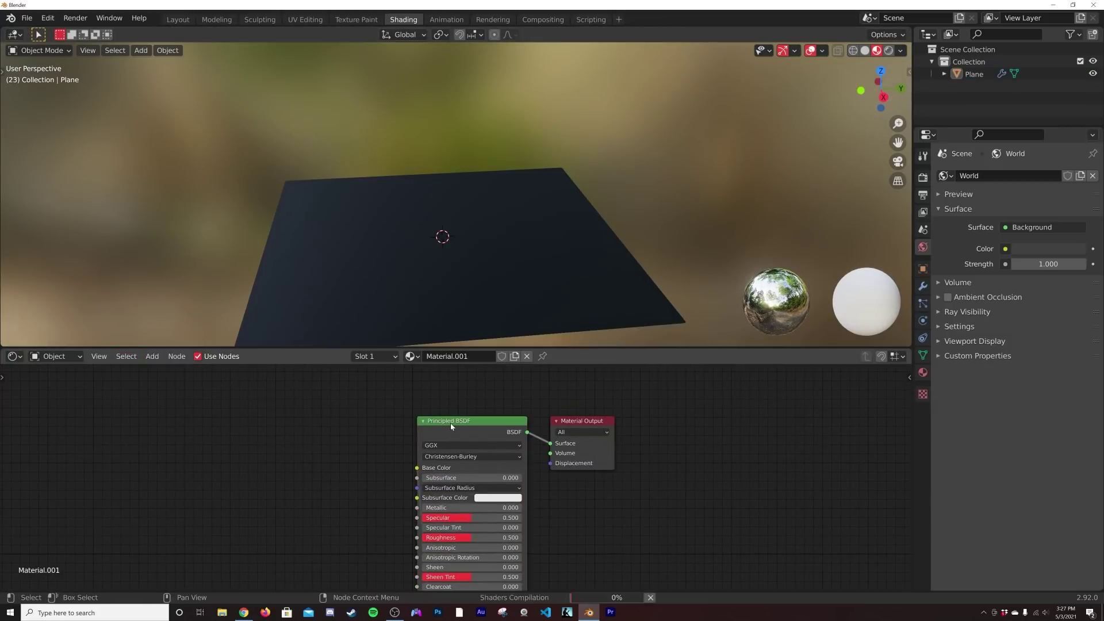
pyautogui.press('g')
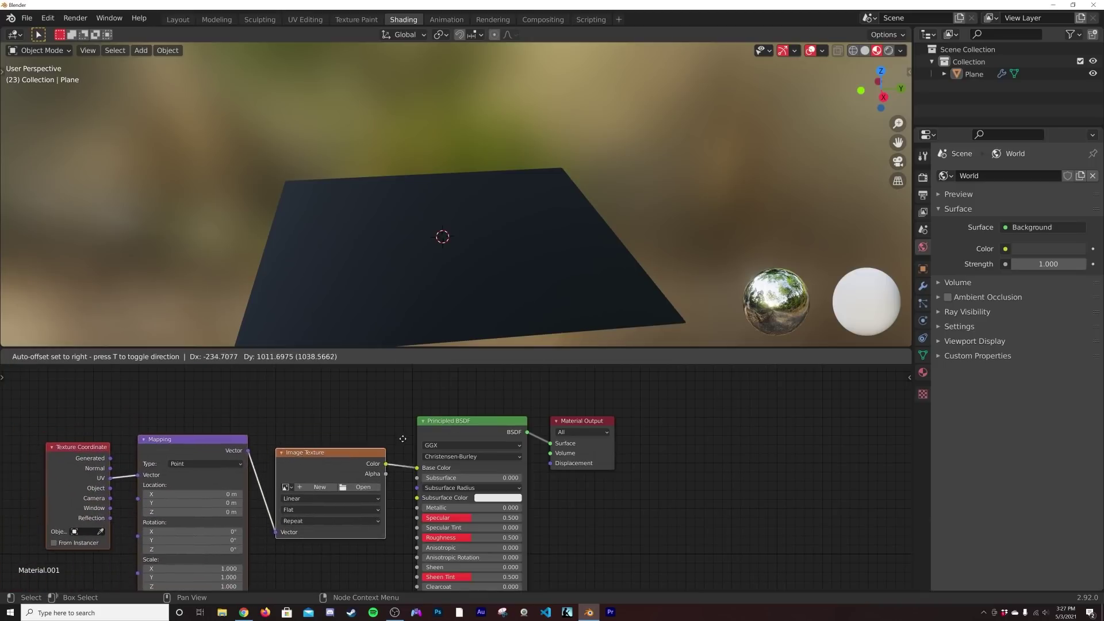
pyautogui.click(405, 446)
pyautogui.moveTo(333, 462); pyautogui.dragTo(467, 454, button='middle')
# Step: Load Rock035_4K_Color.png from the Rock035_4K-PNG folder on the Desktop into the Image Texture node
pyautogui.click(493, 481)
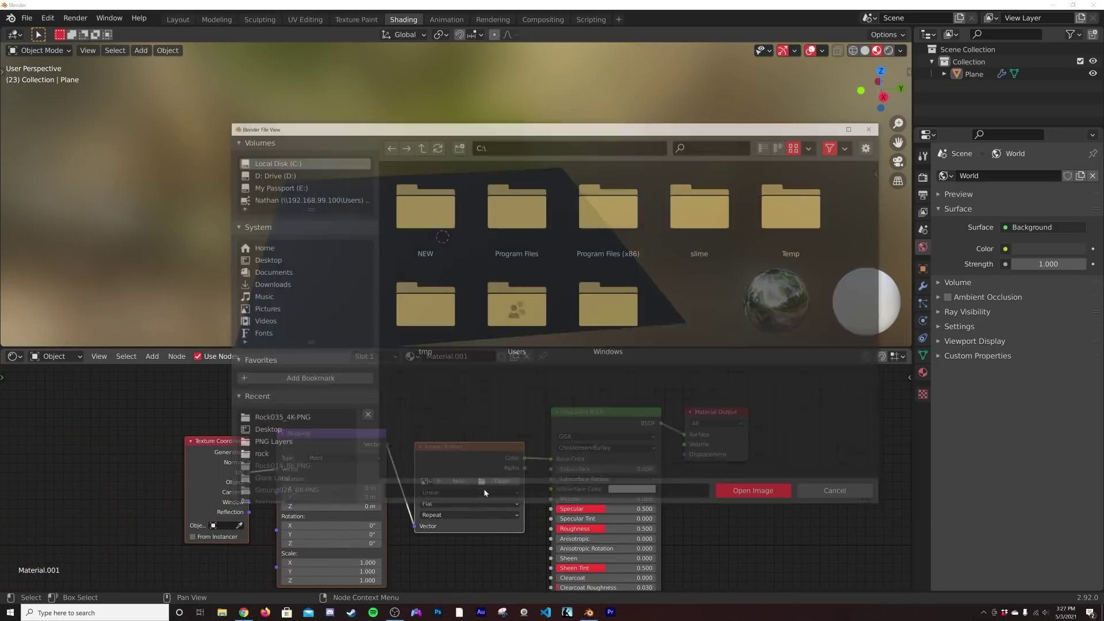
pyautogui.click(262, 259)
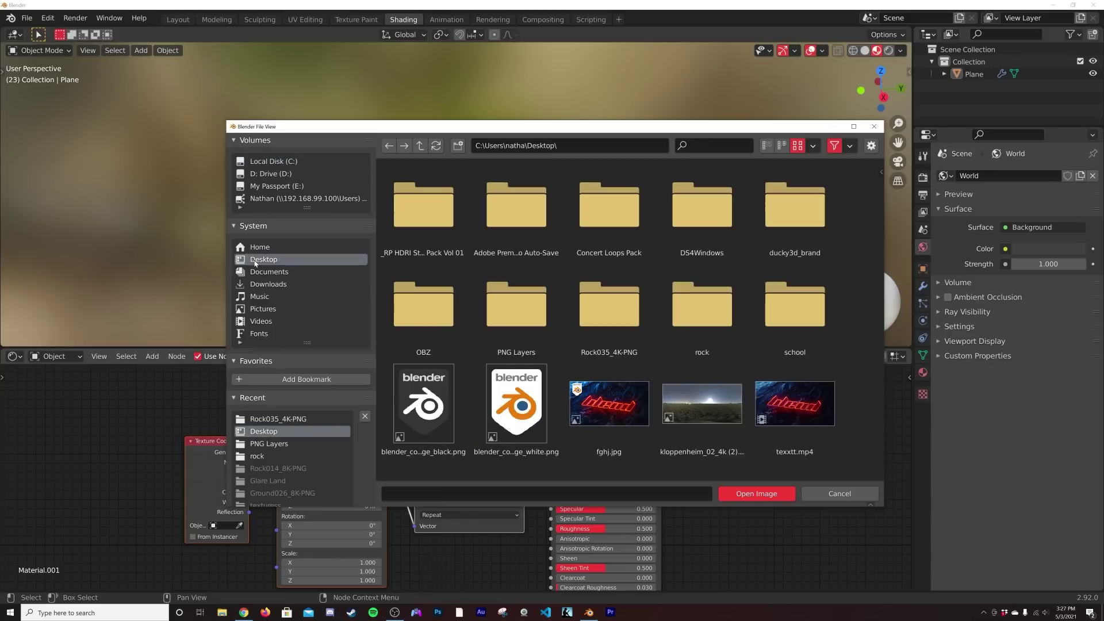
pyautogui.click(616, 325)
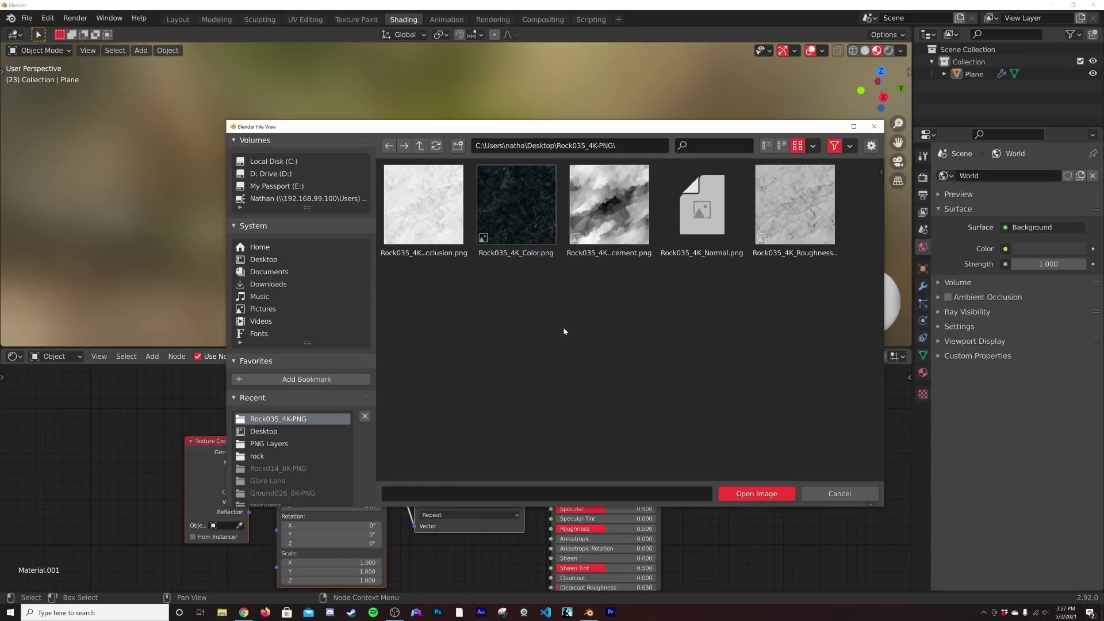
pyautogui.doubleClick(535, 214)
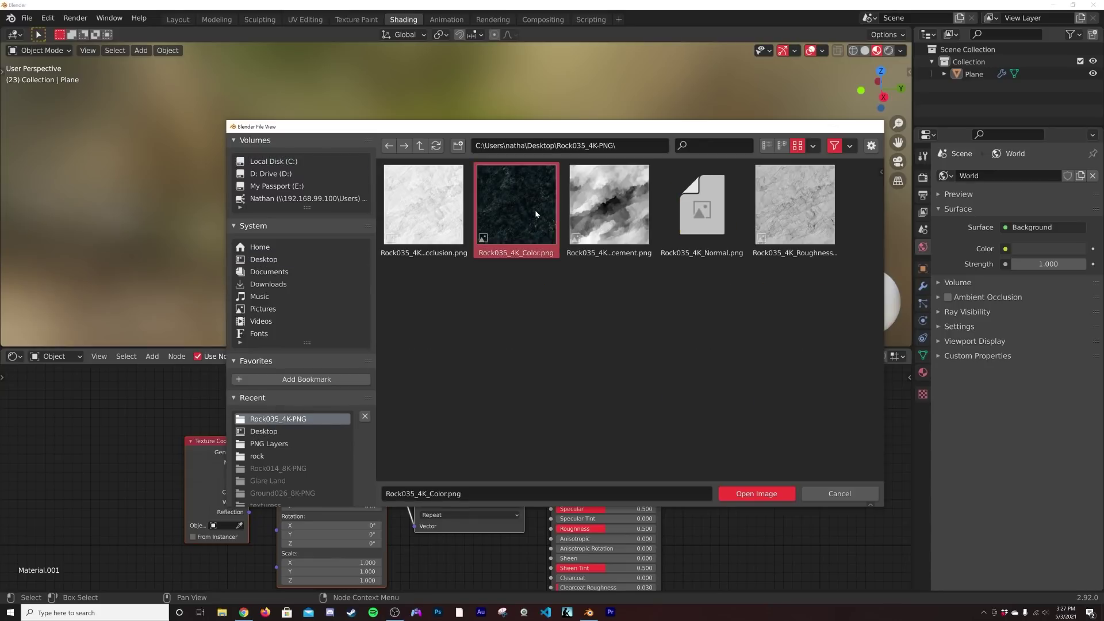
pyautogui.moveTo(540, 244); pyautogui.dragTo(530, 254, button='middle')
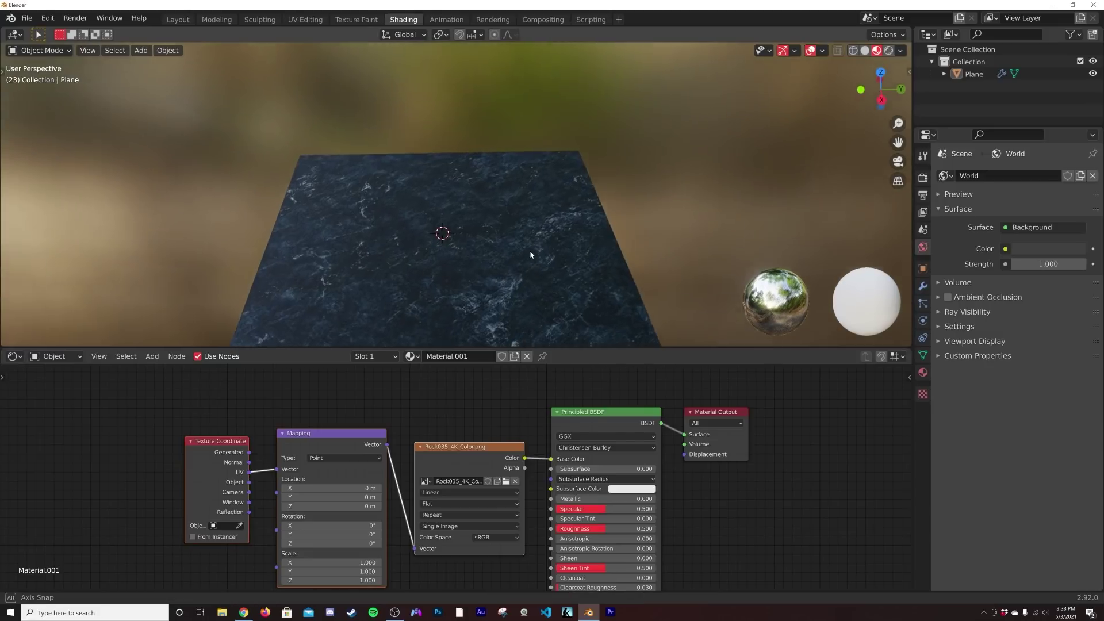
# Step: Save the project on the Desktop as tut.blend
pyautogui.click(27, 19)
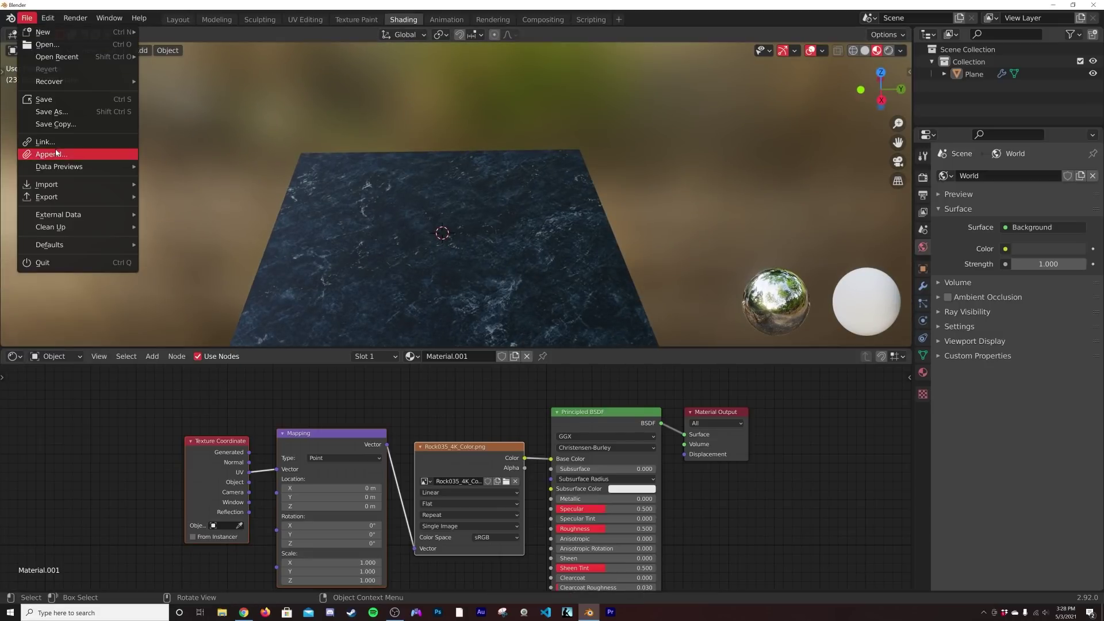
pyautogui.click(40, 111)
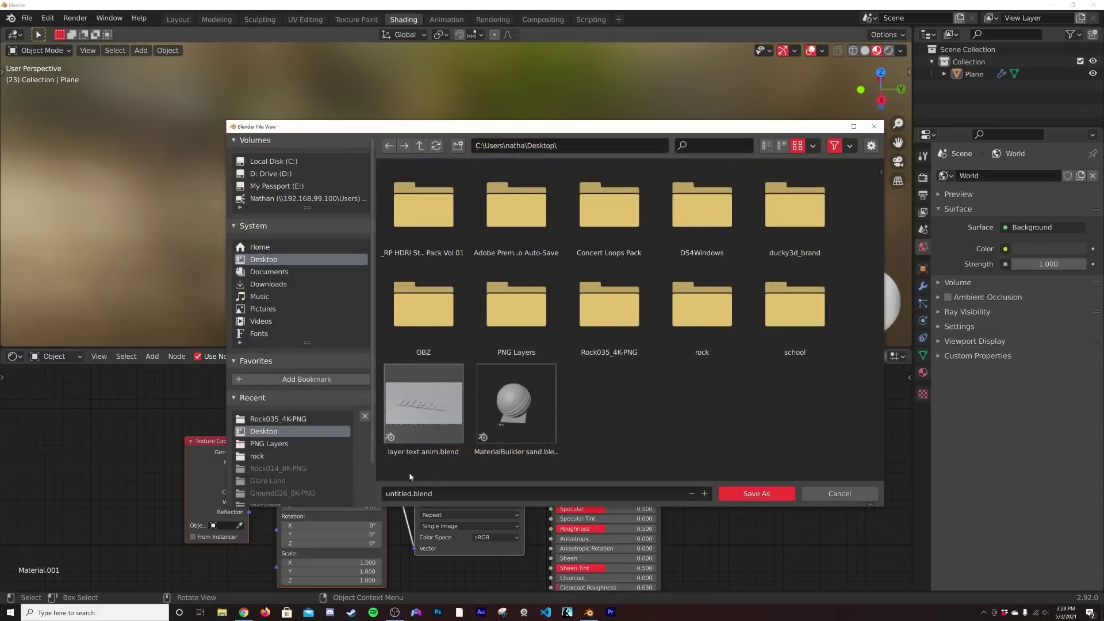
pyautogui.write('tu')
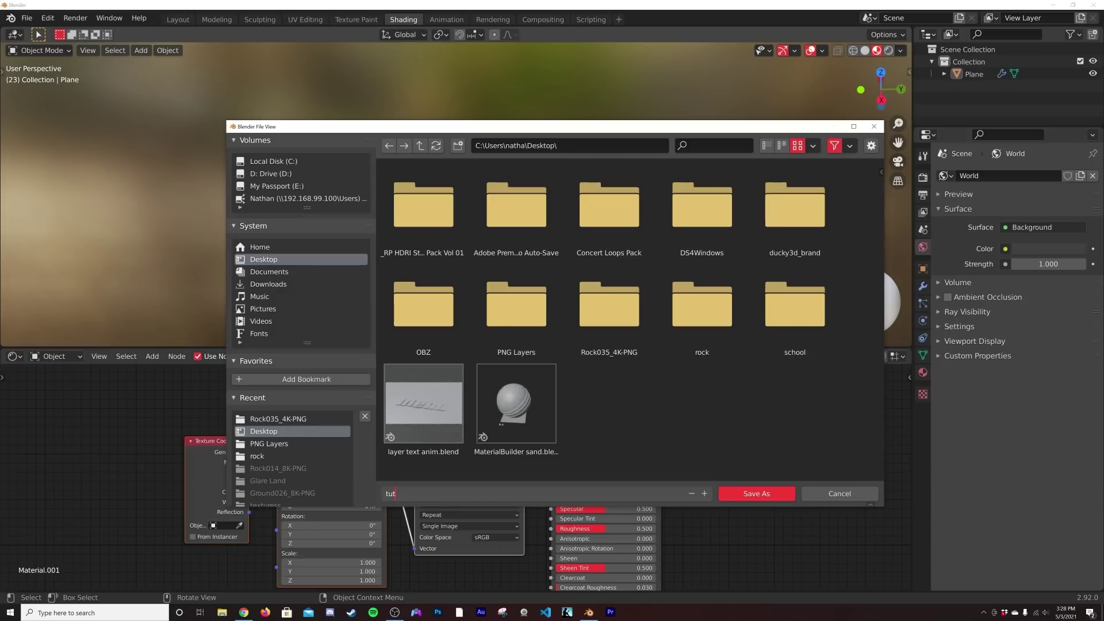
pyautogui.write('t')
pyautogui.press('Return')
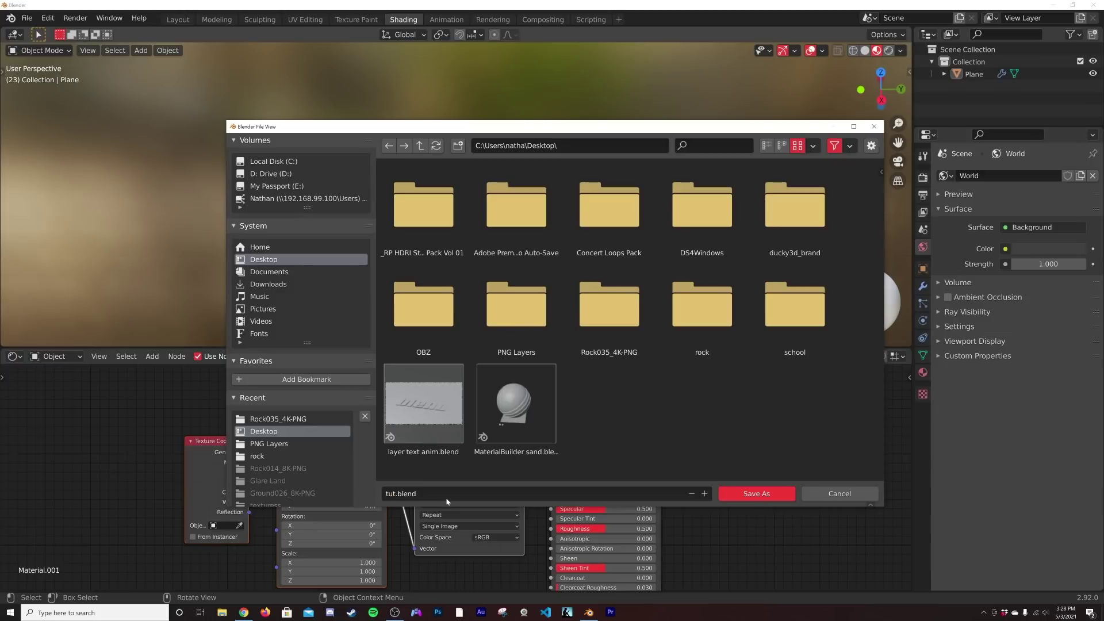
pyautogui.click(738, 498)
# Step: Set the Mapping node's X and Y scale to 2
pyautogui.moveTo(513, 440); pyautogui.dragTo(530, 408, button='middle')
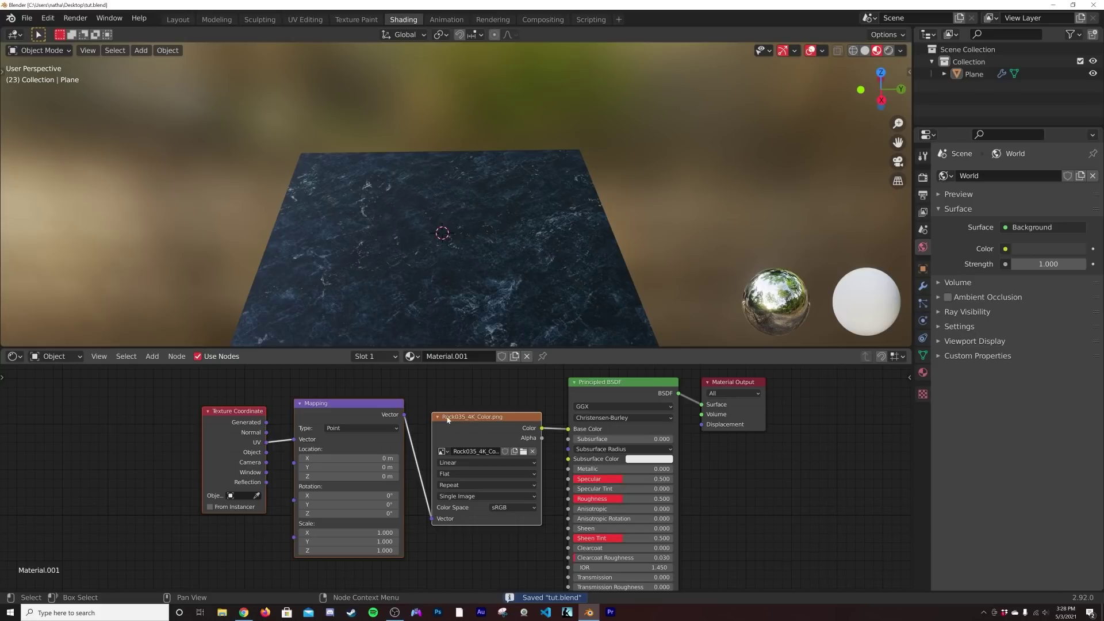
pyautogui.scroll(3, 448, 421)
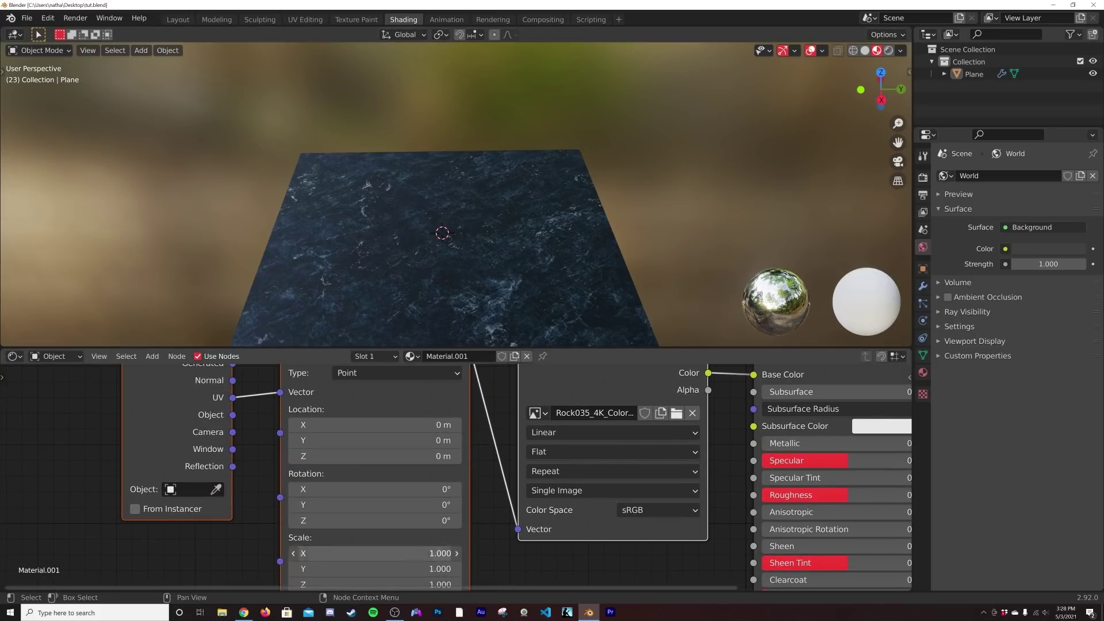
pyautogui.click(414, 553)
pyautogui.write('2')
pyautogui.press('Return')
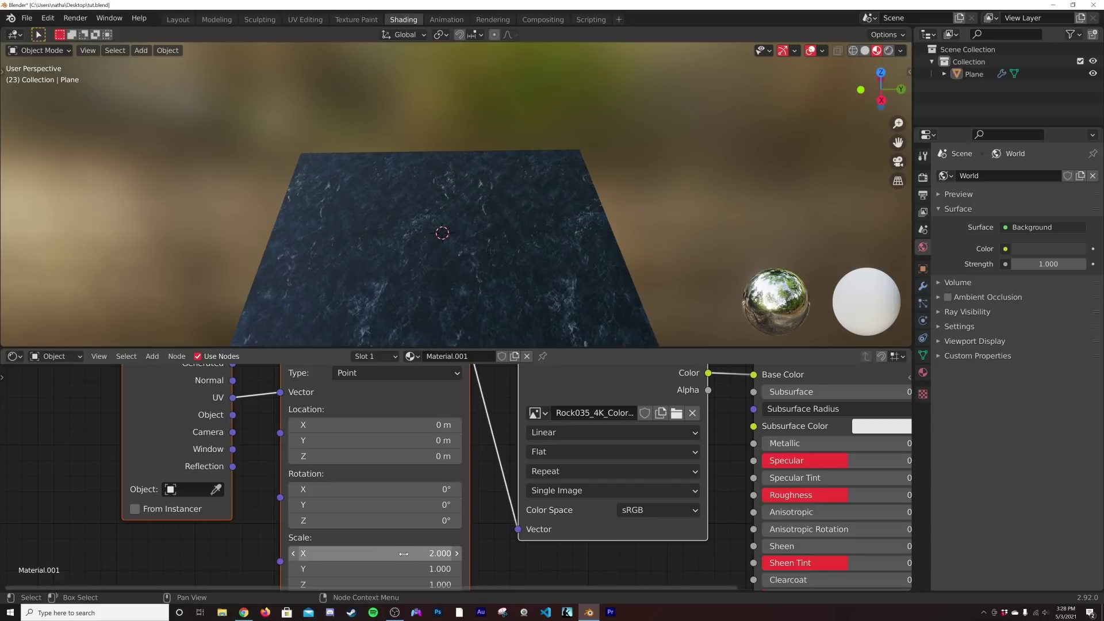
pyautogui.click(404, 568)
pyautogui.write('2')
pyautogui.press('Return')
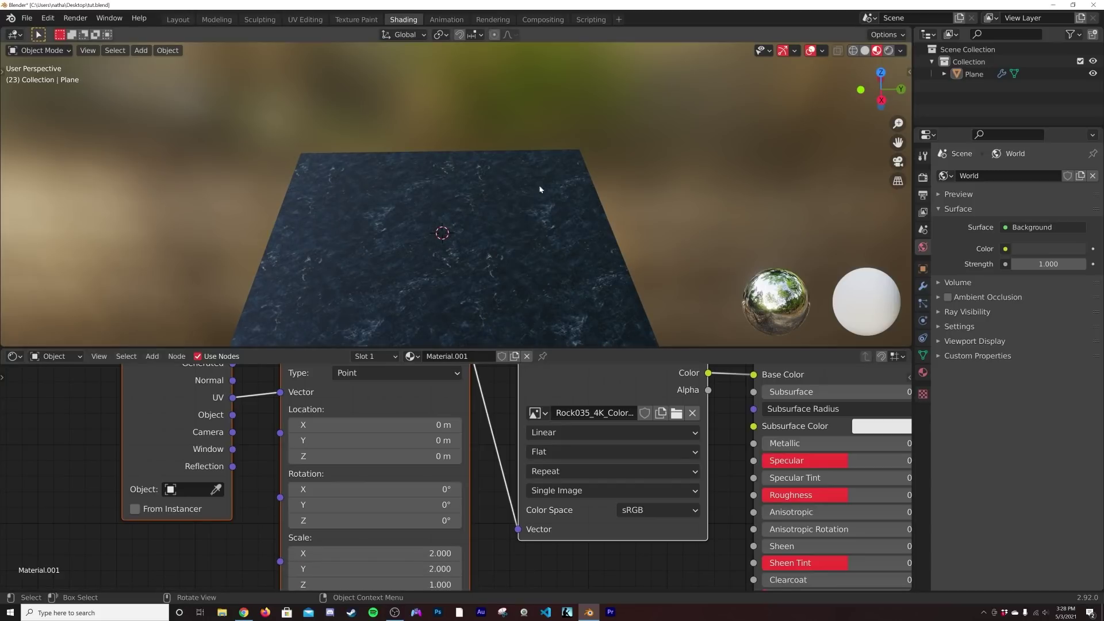
pyautogui.moveTo(539, 188); pyautogui.dragTo(518, 245, button='middle')
pyautogui.moveTo(472, 187); pyautogui.dragTo(470, 151, button='middle')
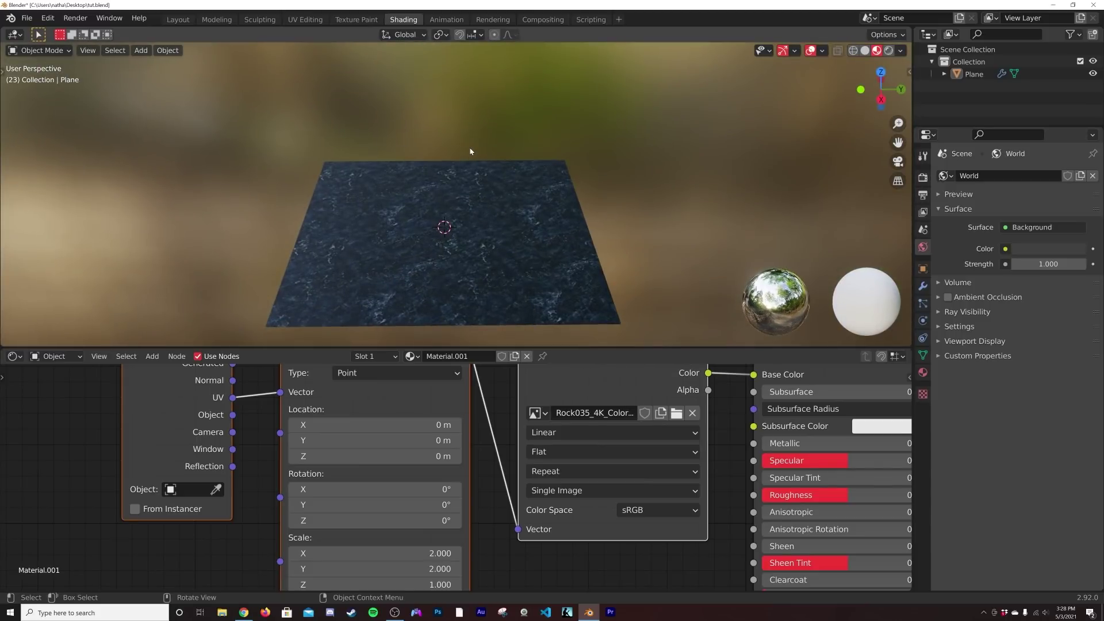
# Step: Move the Texture Coordinate and Mapping nodes away from the color texture node, then collapse and reposition that texture node
pyautogui.scroll(-4, 230, 416)
pyautogui.moveTo(230, 415); pyautogui.dragTo(414, 466)
pyautogui.press('g')
pyautogui.moveTo(277, 460); pyautogui.dragTo(266, 461)
pyautogui.click(266, 460)
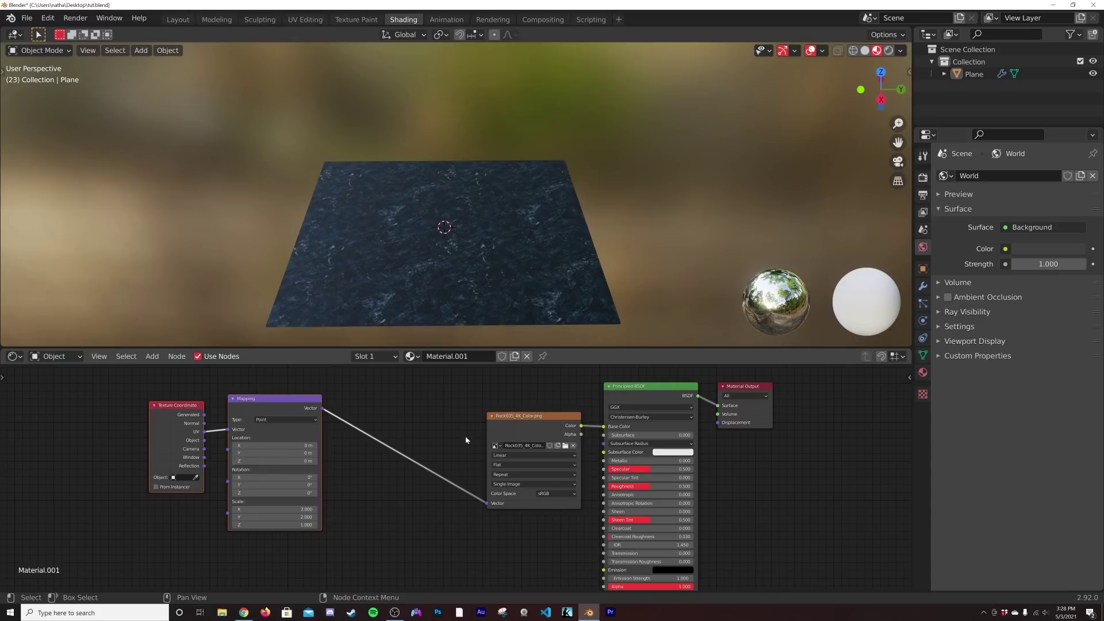
pyautogui.click(492, 415)
pyautogui.moveTo(506, 417); pyautogui.dragTo(475, 416)
pyautogui.scroll(2, 475, 434)
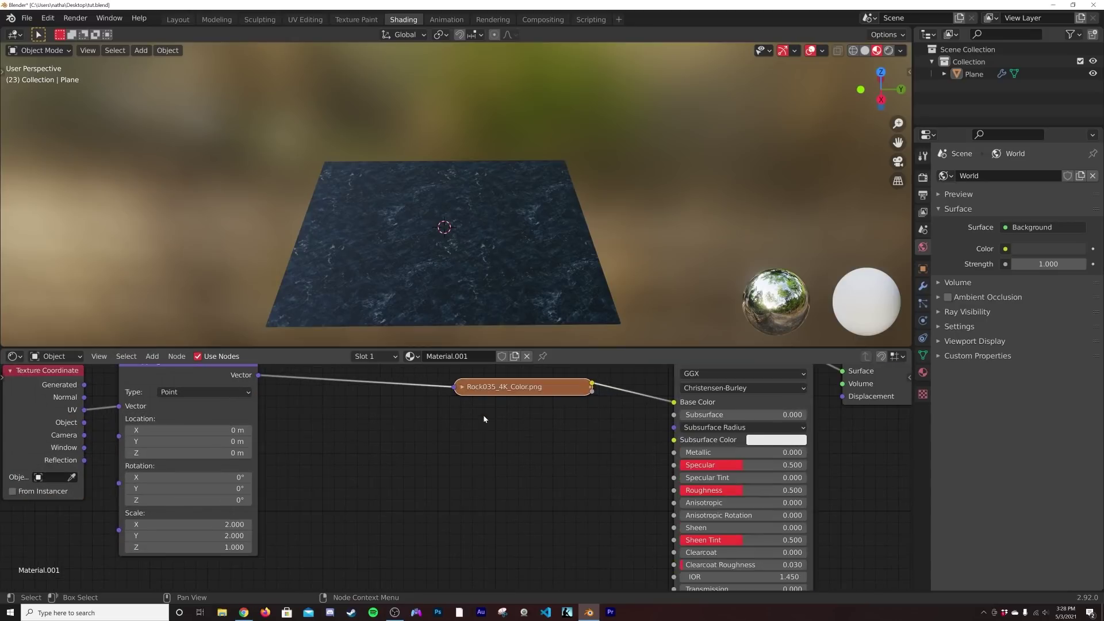
# Step: Duplicate the color texture node below the original and connect the Mapping vector output to the copy
pyautogui.hotkey('shift', 'd')
pyautogui.click(475, 498)
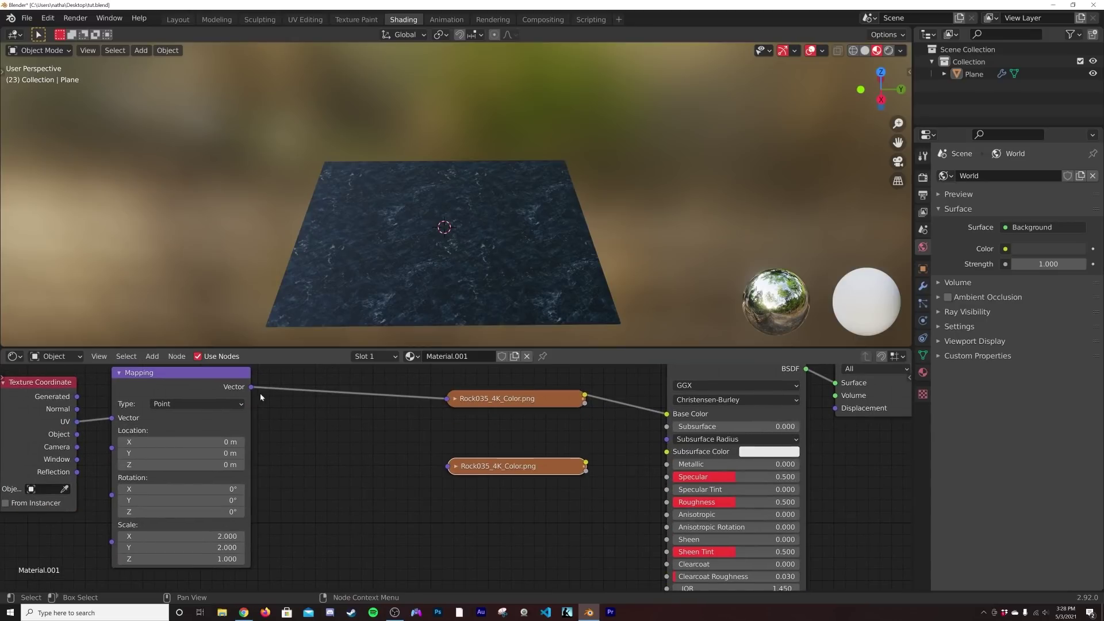
pyautogui.moveTo(251, 390); pyautogui.dragTo(448, 466)
# Step: Load Rock035_4K_Roughness.png into the duplicated texture node and connect its Color output to the Principled BSDF's Roughness
pyautogui.click(455, 465)
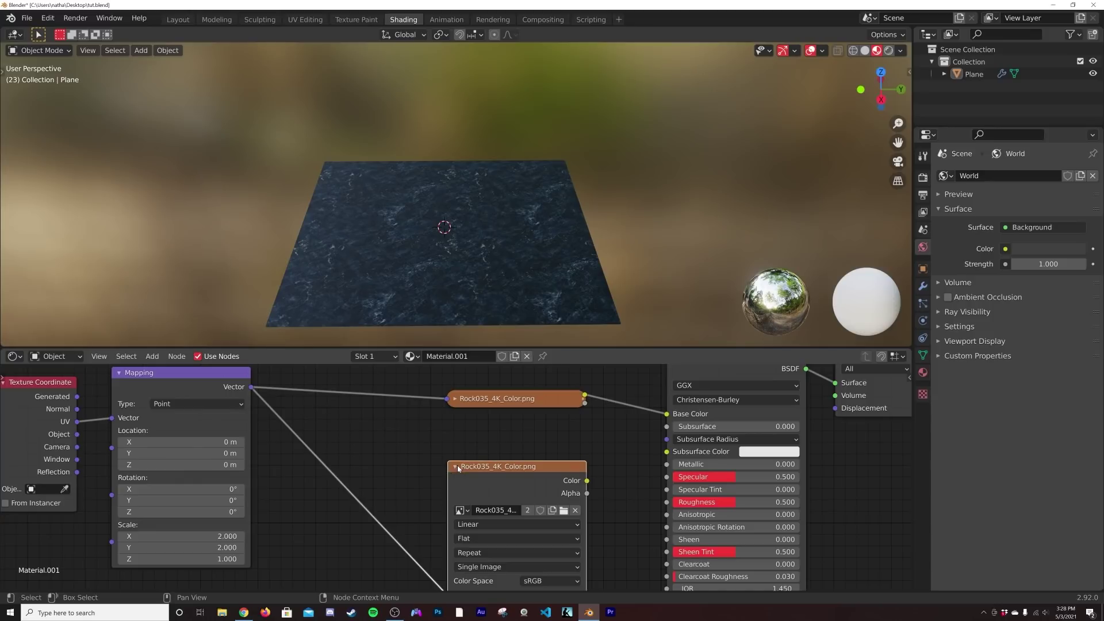
pyautogui.click(563, 510)
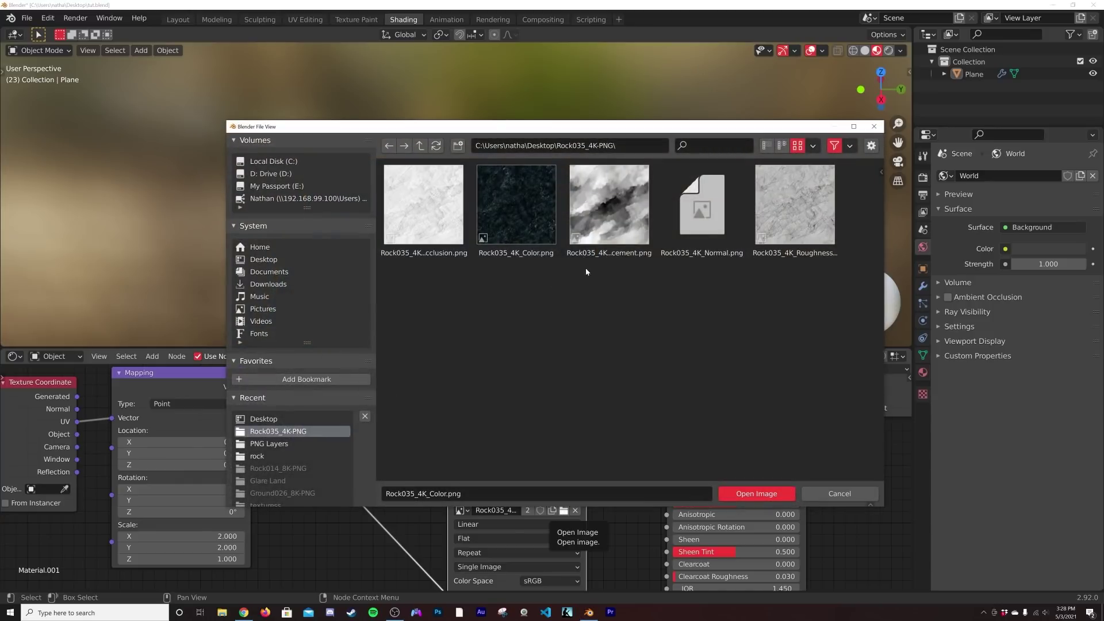
pyautogui.doubleClick(799, 229)
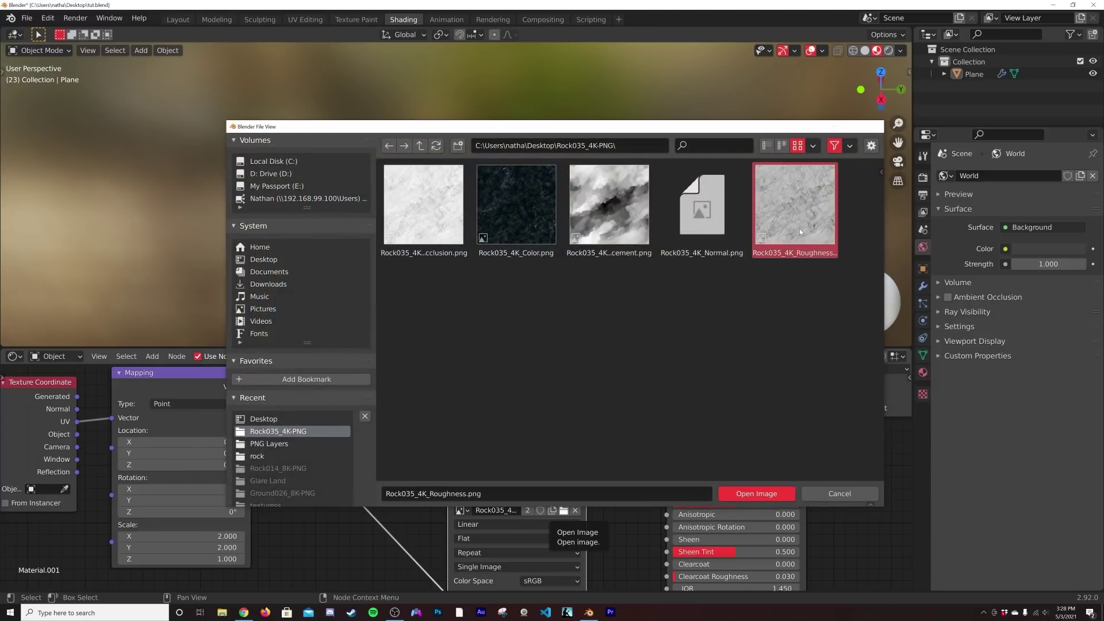
pyautogui.moveTo(587, 481); pyautogui.dragTo(666, 502)
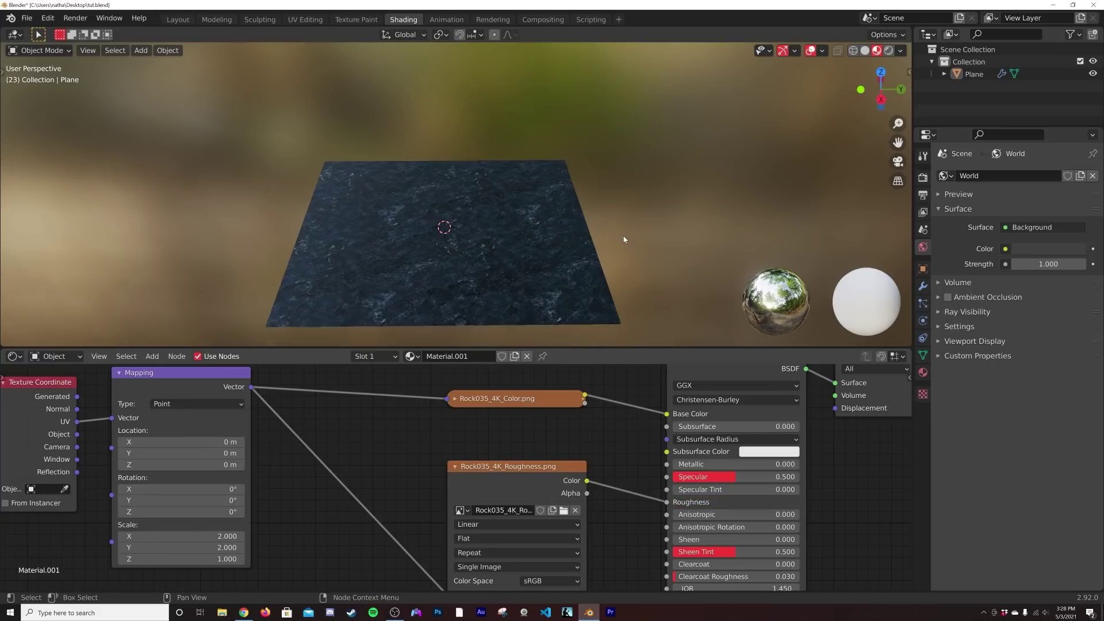
pyautogui.moveTo(596, 251); pyautogui.dragTo(508, 226, button='middle')
# Step: Save the project file and switch the viewport to solid shading
pyautogui.click(26, 18)
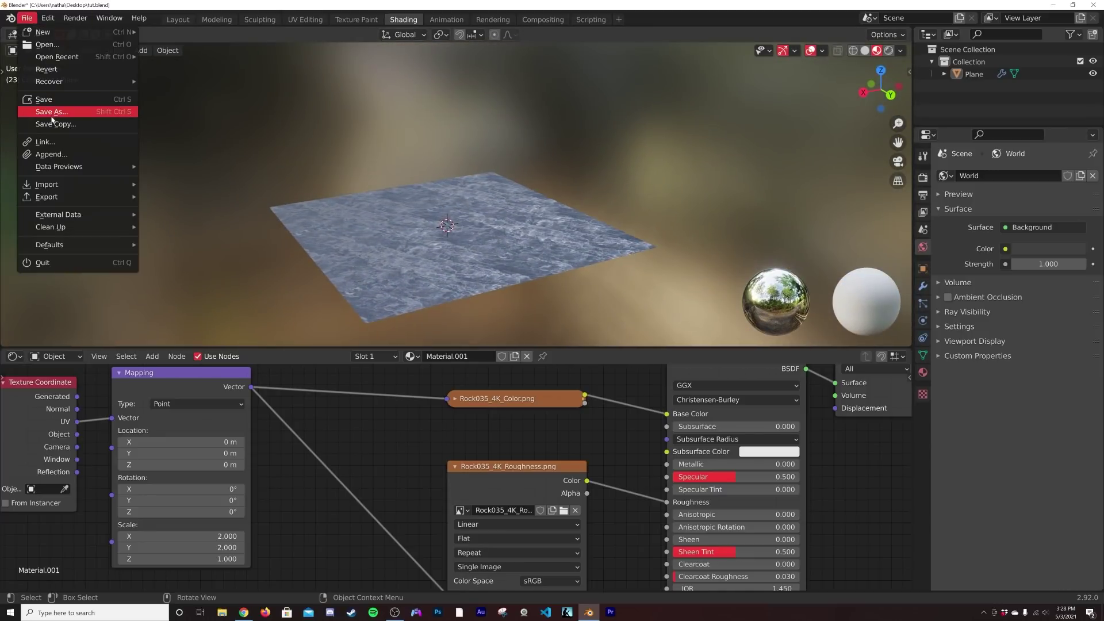
pyautogui.click(35, 98)
pyautogui.click(865, 51)
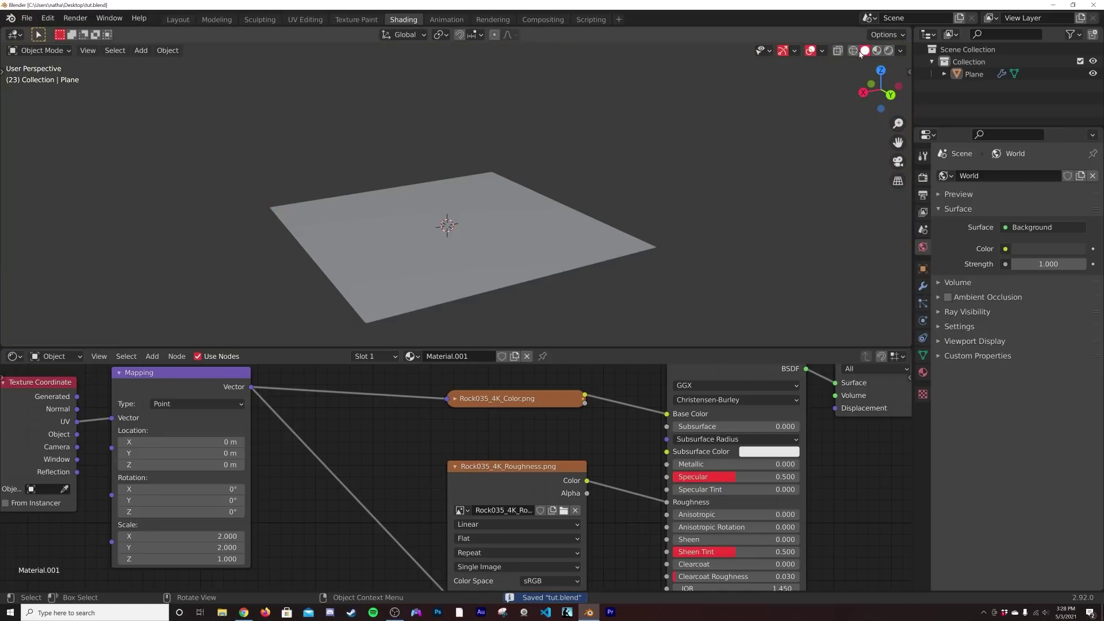
# Step: Set the plane material's surface displacement method to Displacement and Bump
pyautogui.click(923, 373)
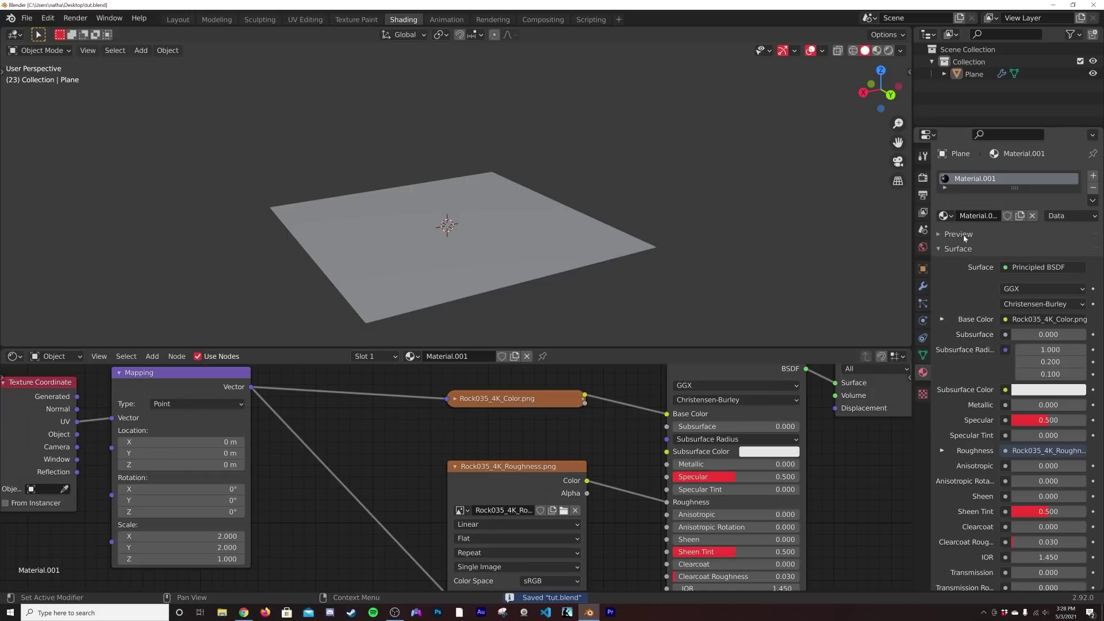
pyautogui.scroll(-8, 968, 336)
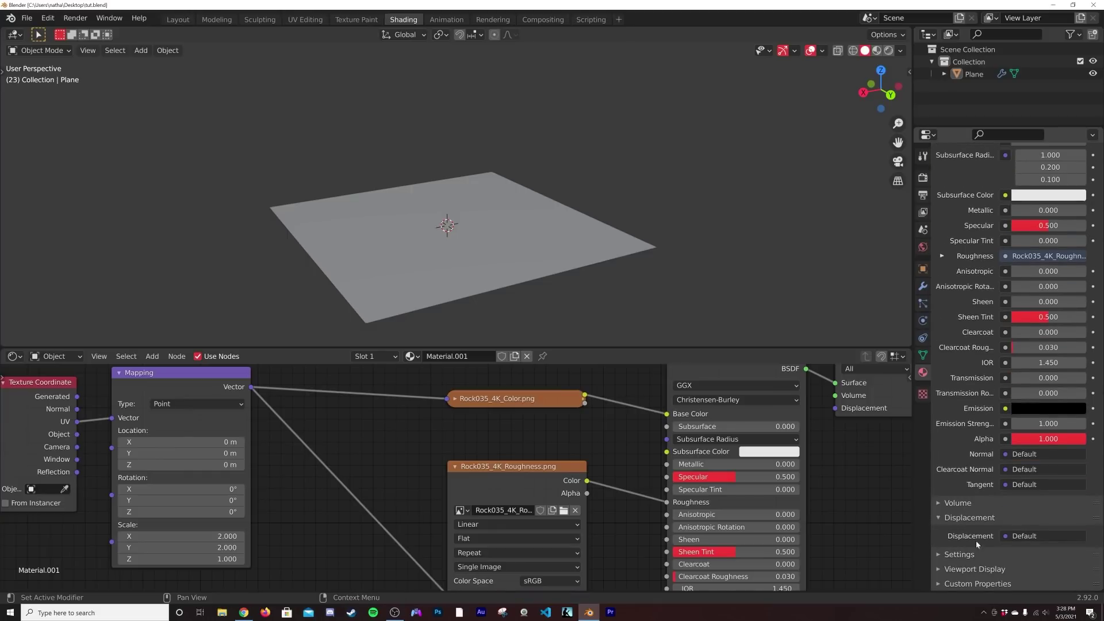
pyautogui.scroll(-4, 966, 554)
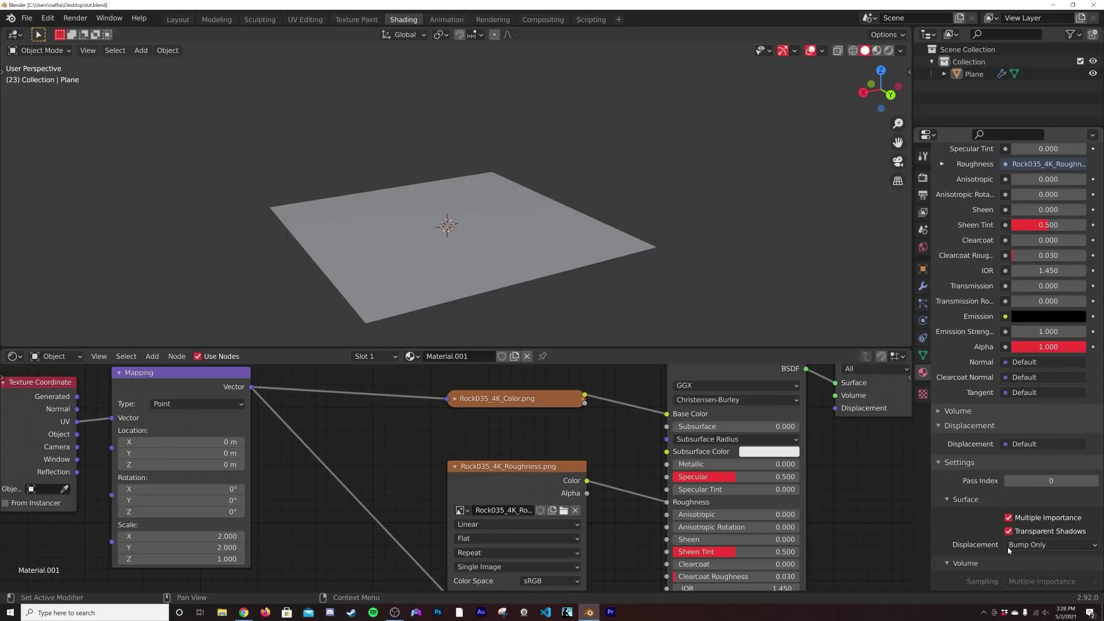
pyautogui.click(1028, 544)
pyautogui.click(1027, 545)
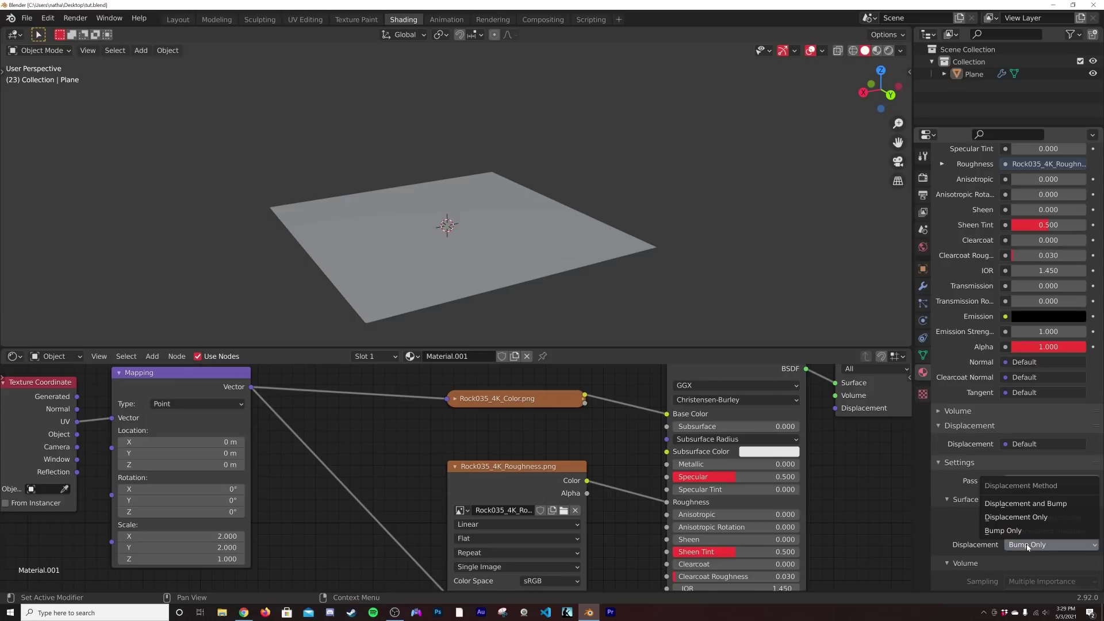
pyautogui.click(1044, 506)
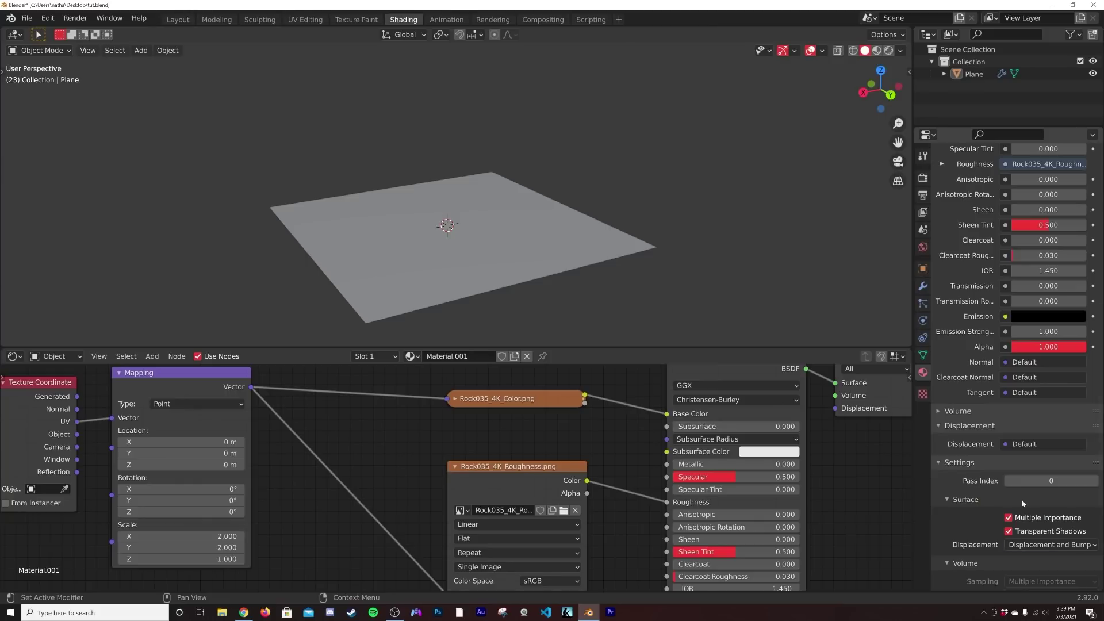
pyautogui.moveTo(727, 312); pyautogui.dragTo(700, 320, button='middle')
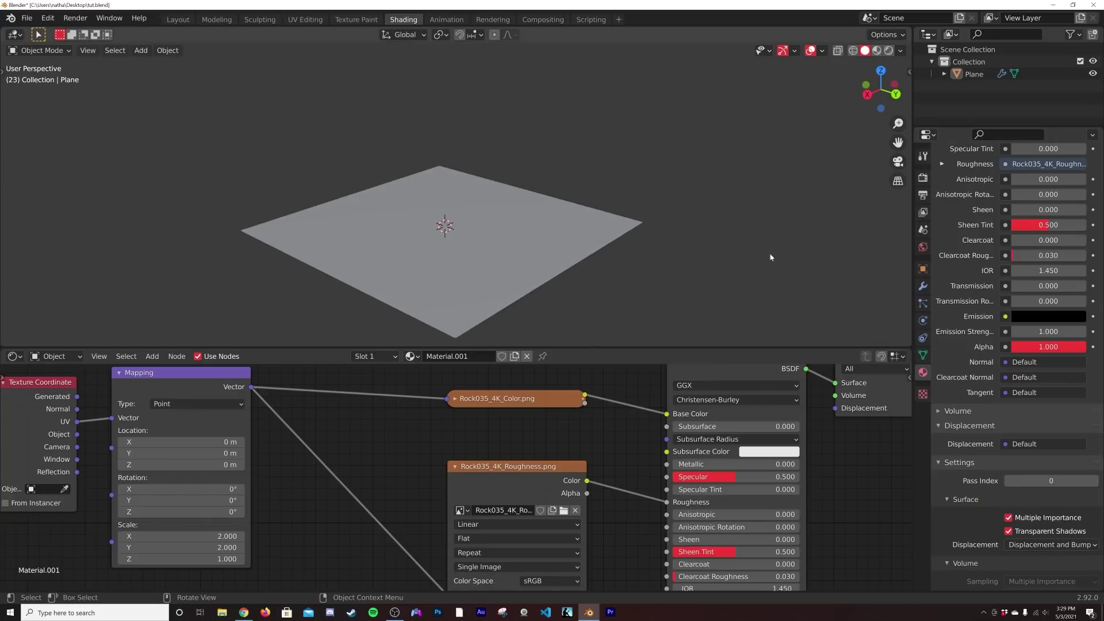
pyautogui.scroll(-3, 578, 452)
pyautogui.moveTo(577, 451); pyautogui.dragTo(611, 410, button='middle')
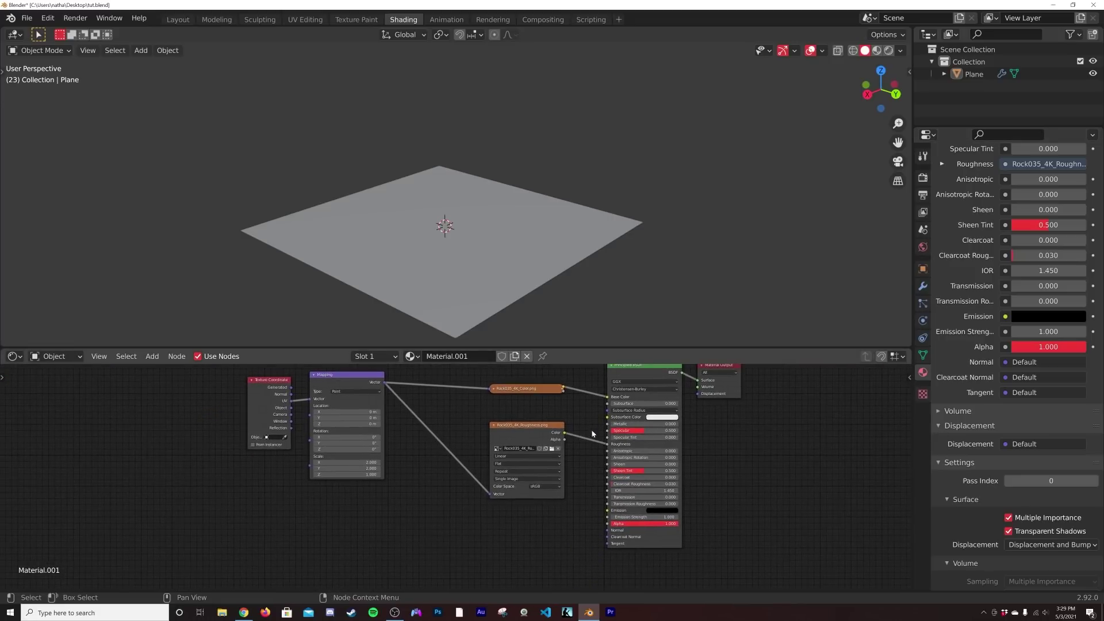
pyautogui.scroll(2, 726, 399)
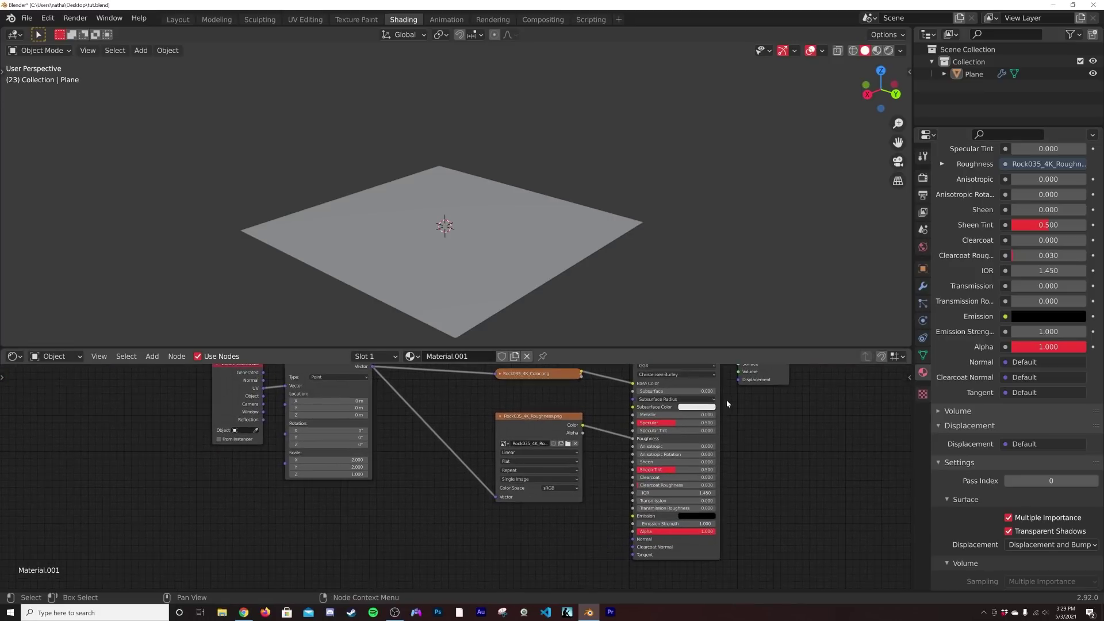
# Step: Load Rock035_4K_Displacement.png into the texture node beside the Displacement node and switch the viewport to rendered shading with the forest HDRI
pyautogui.scroll(-3, 727, 399)
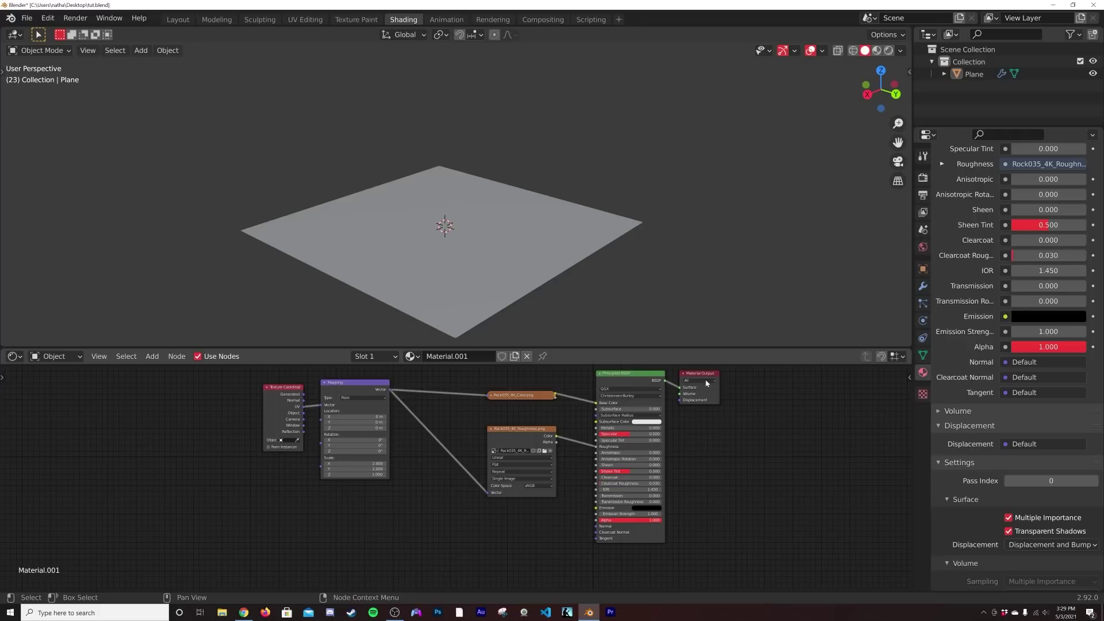
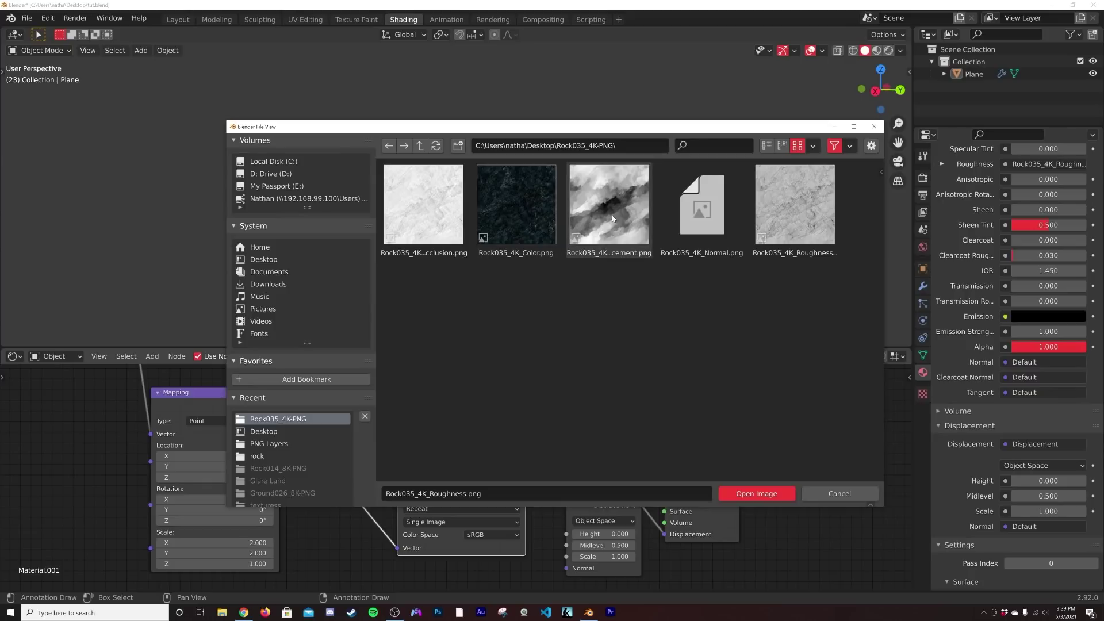
pyautogui.doubleClick(613, 219)
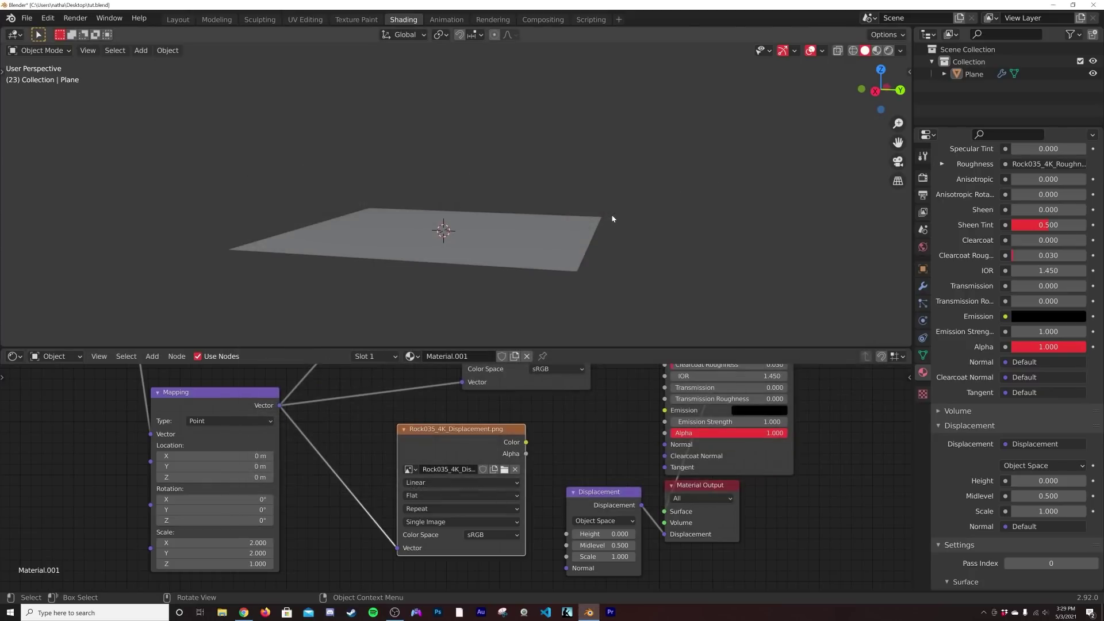
pyautogui.click(888, 50)
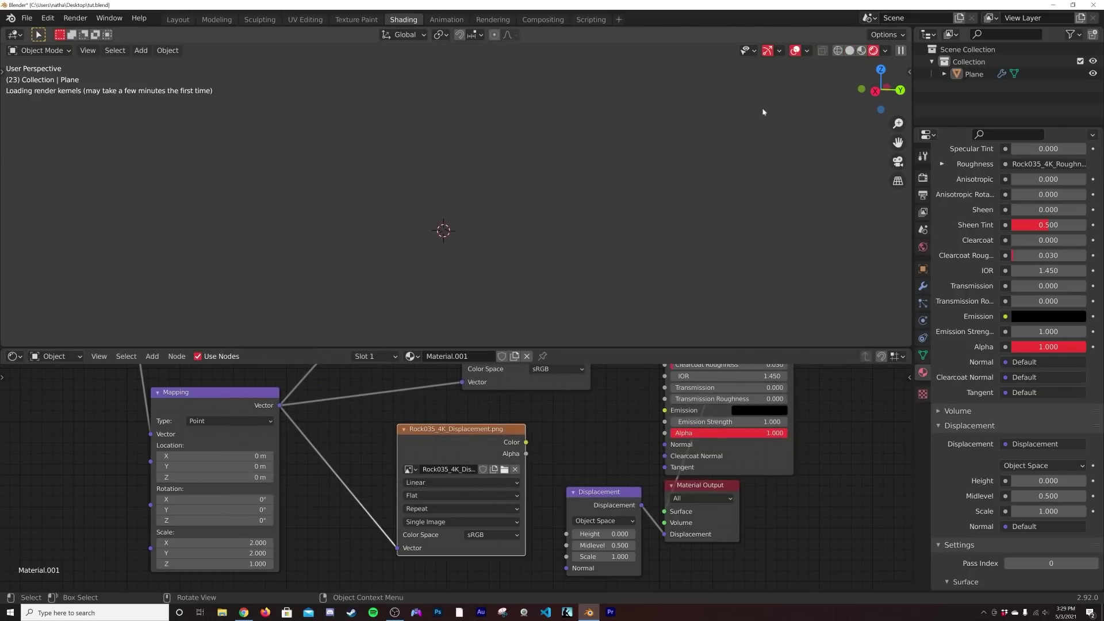
pyautogui.click(887, 50)
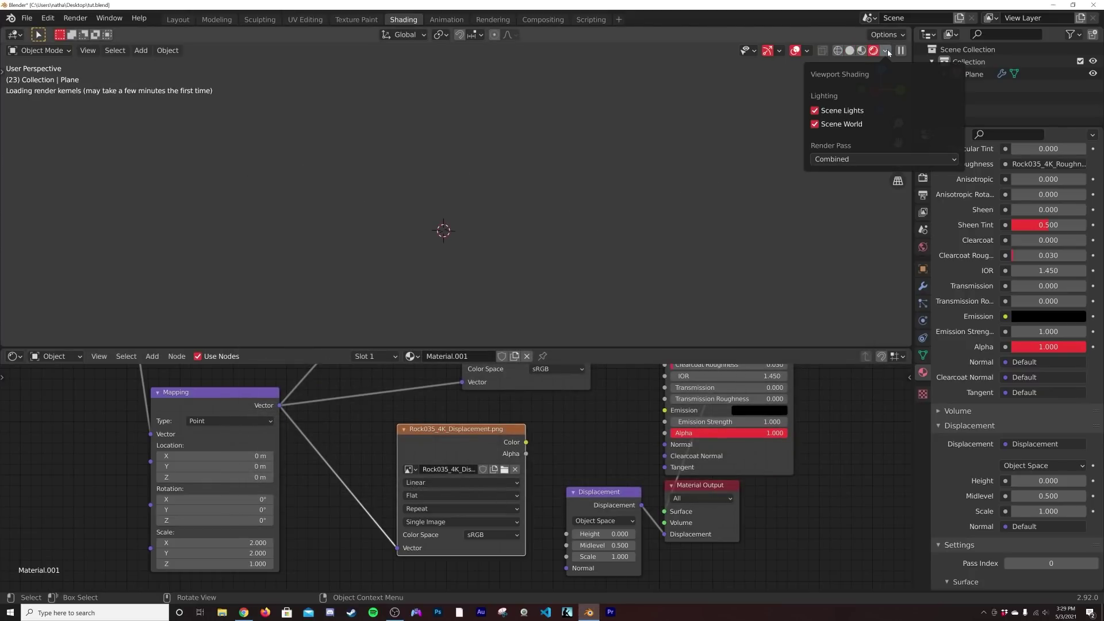
pyautogui.click(814, 111)
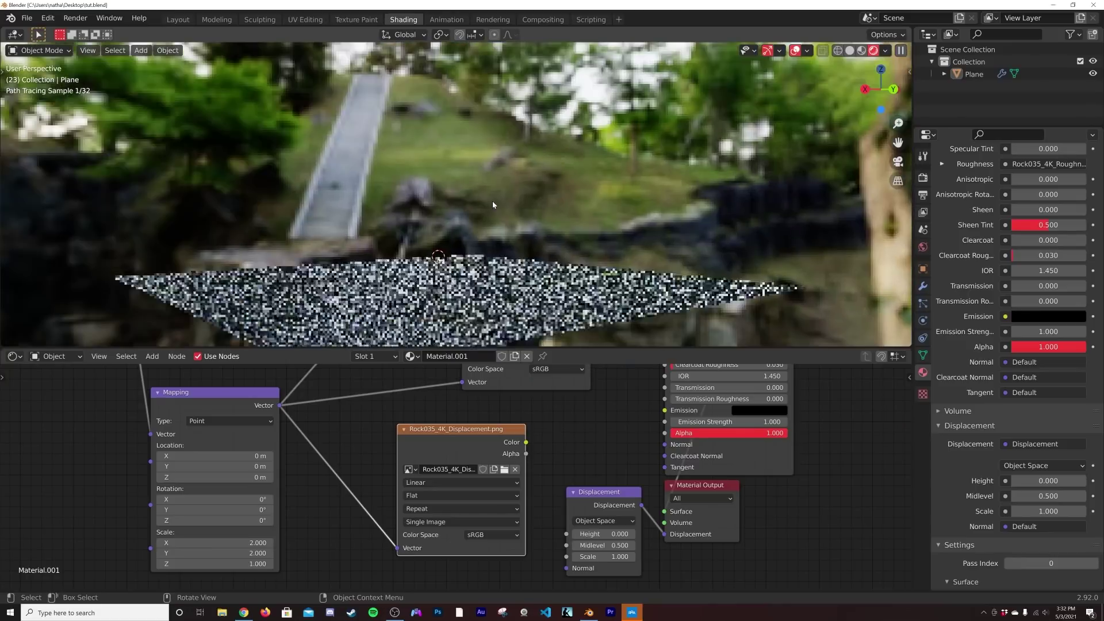
# Step: Connect the displacement texture's Color output to the Displacement node's Midlevel input
pyautogui.moveTo(493, 205); pyautogui.dragTo(498, 251, button='middle')
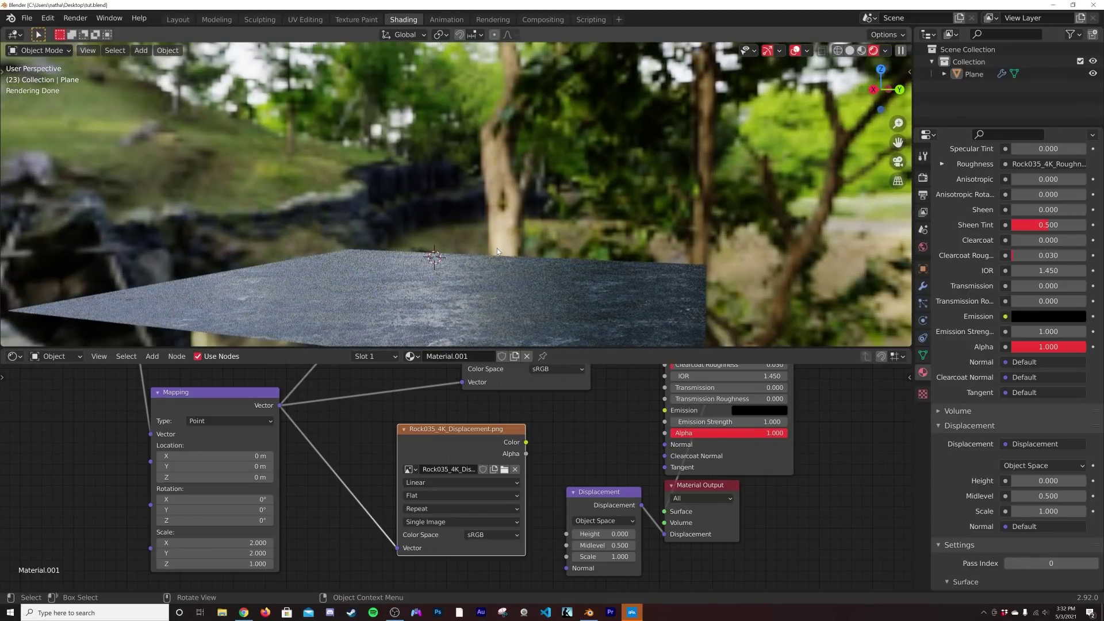
pyautogui.moveTo(493, 239); pyautogui.dragTo(544, 274, button='middle')
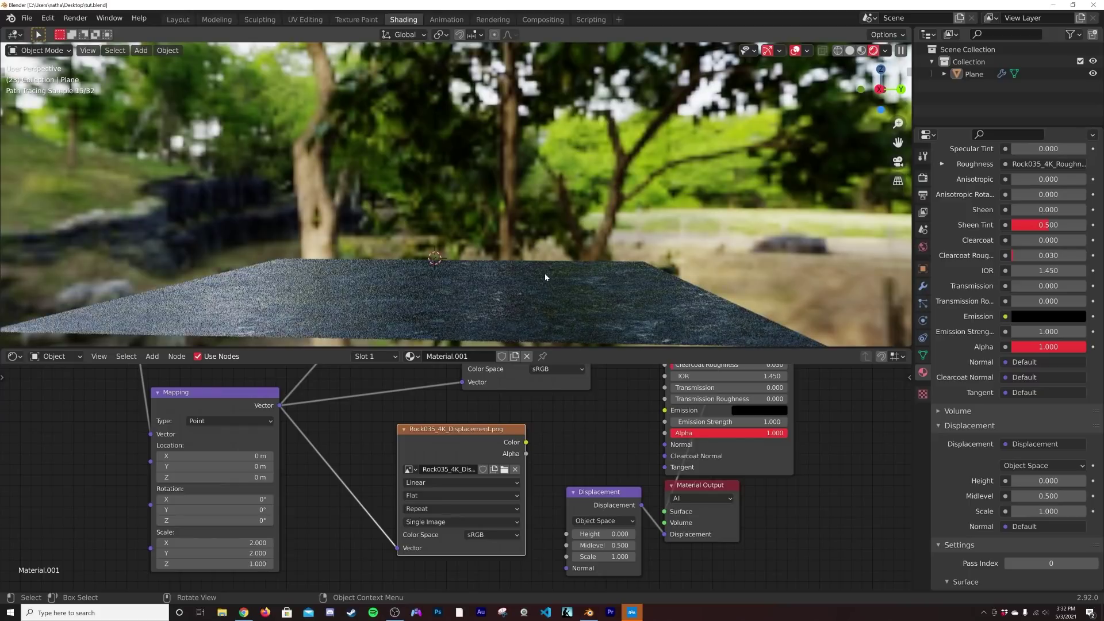
pyautogui.moveTo(456, 432); pyautogui.dragTo(567, 545)
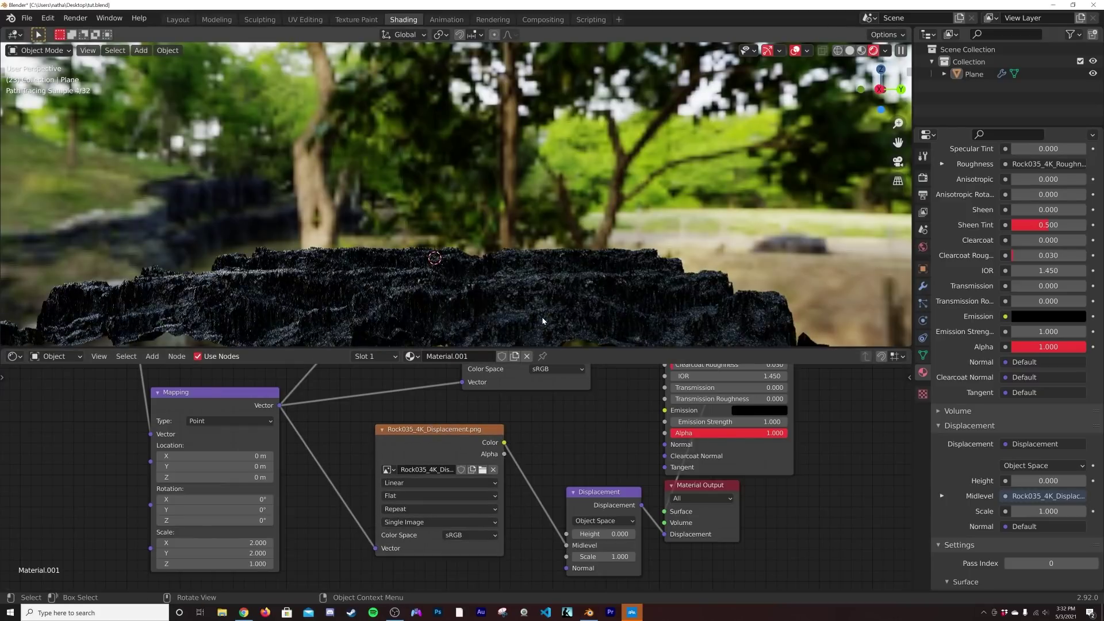
pyautogui.moveTo(535, 302)
pyautogui.mouseDown(button='middle')
pyautogui.moveTo(523, 311)
pyautogui.moveTo(492, 231)
pyautogui.mouseUp(button='middle')
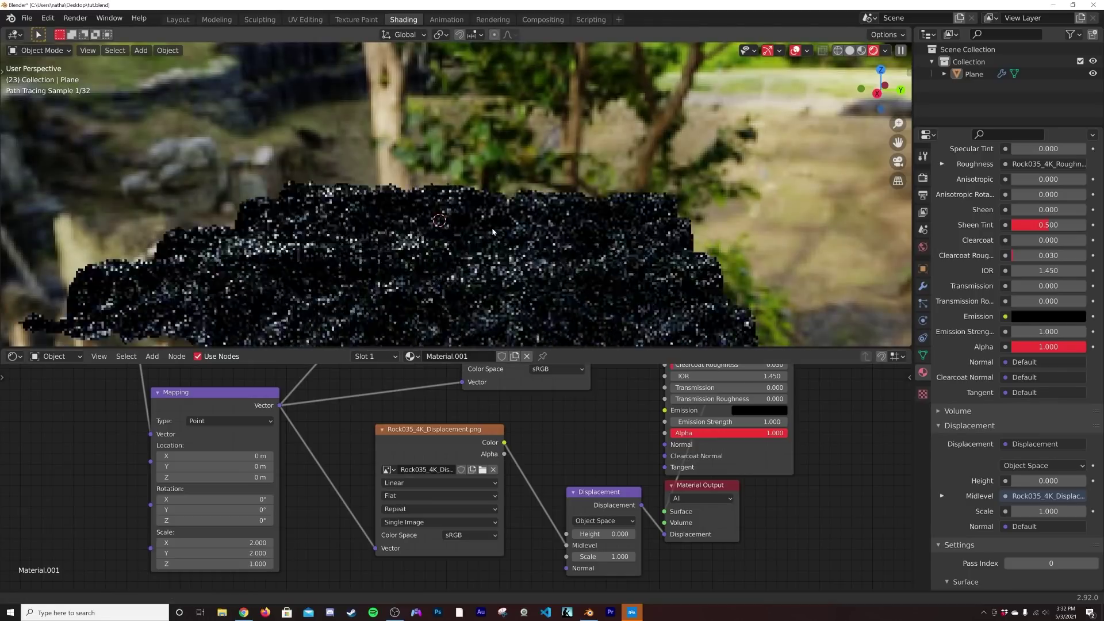
pyautogui.scroll(1, 607, 562)
# Step: Set the Displacement node's scale to 0.1 and inspect the rock surface up close
pyautogui.click(612, 563)
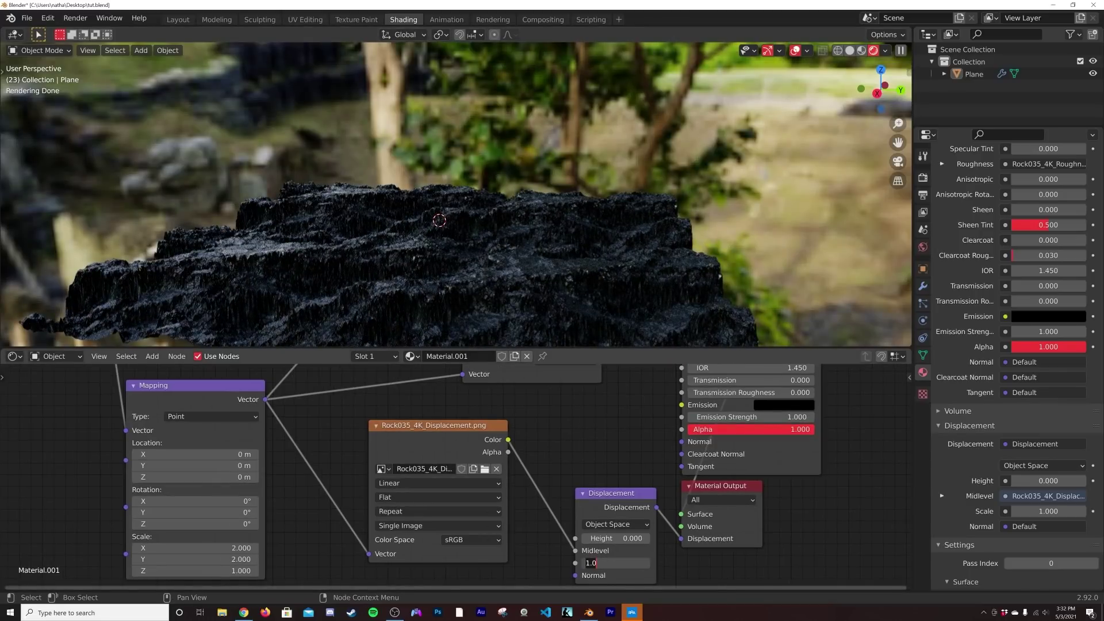
pyautogui.write('0.1')
pyautogui.press('Return')
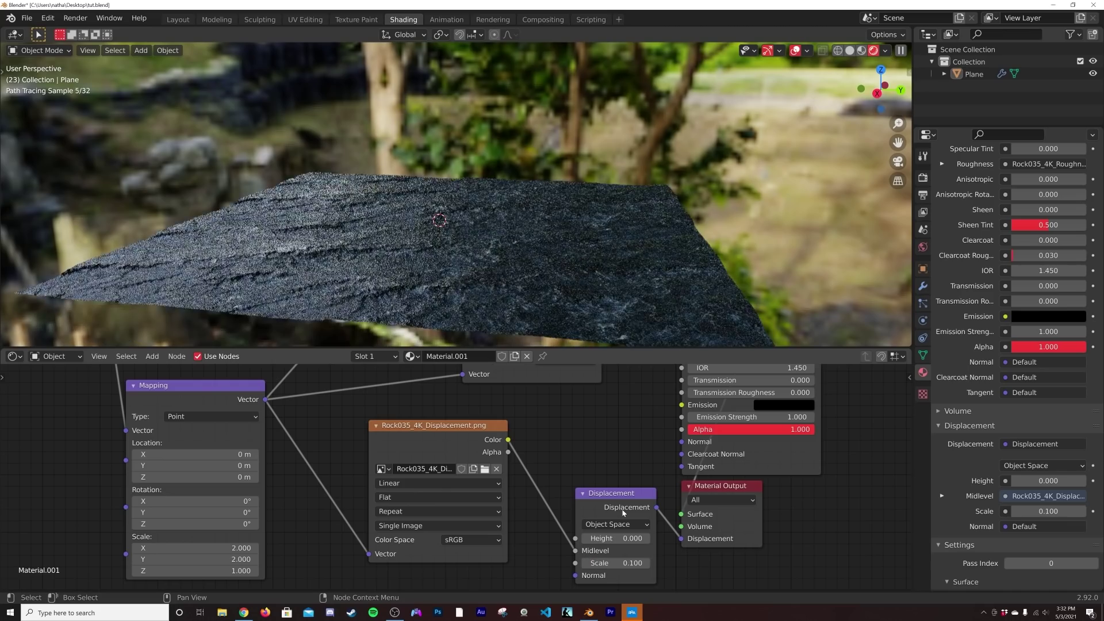
pyautogui.moveTo(561, 239); pyautogui.dragTo(514, 294, button='middle')
pyautogui.scroll(3, 496, 227)
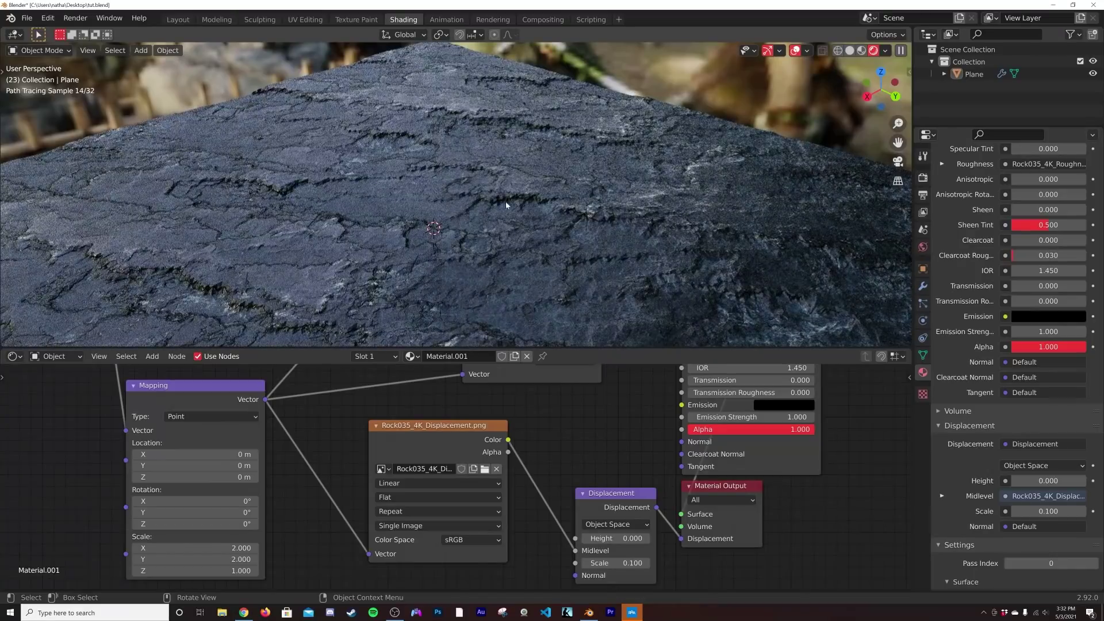
pyautogui.scroll(4, 642, 158)
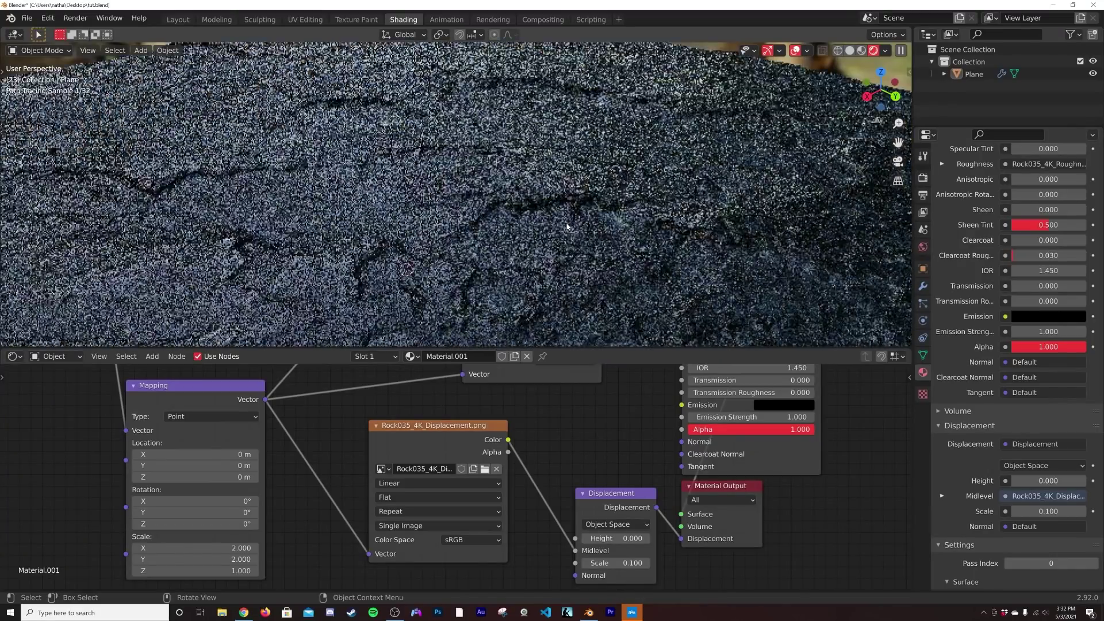
# Step: Open the plane's Subdivision modifier settings and check its viewport and render levels
pyautogui.click(923, 285)
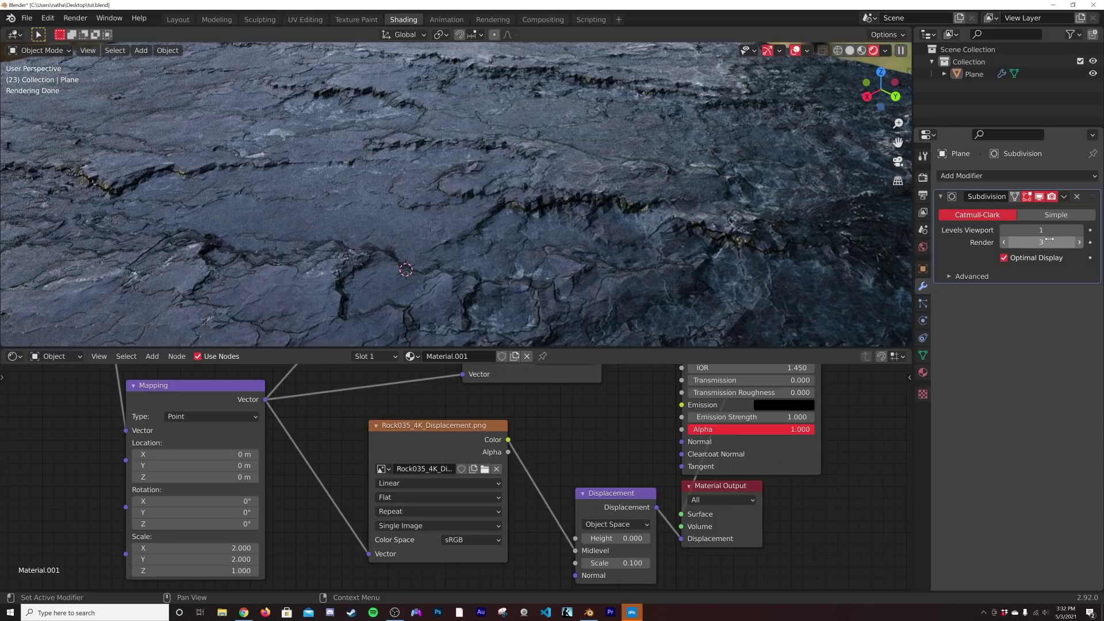
pyautogui.moveTo(1044, 242); pyautogui.dragTo(1058, 242)
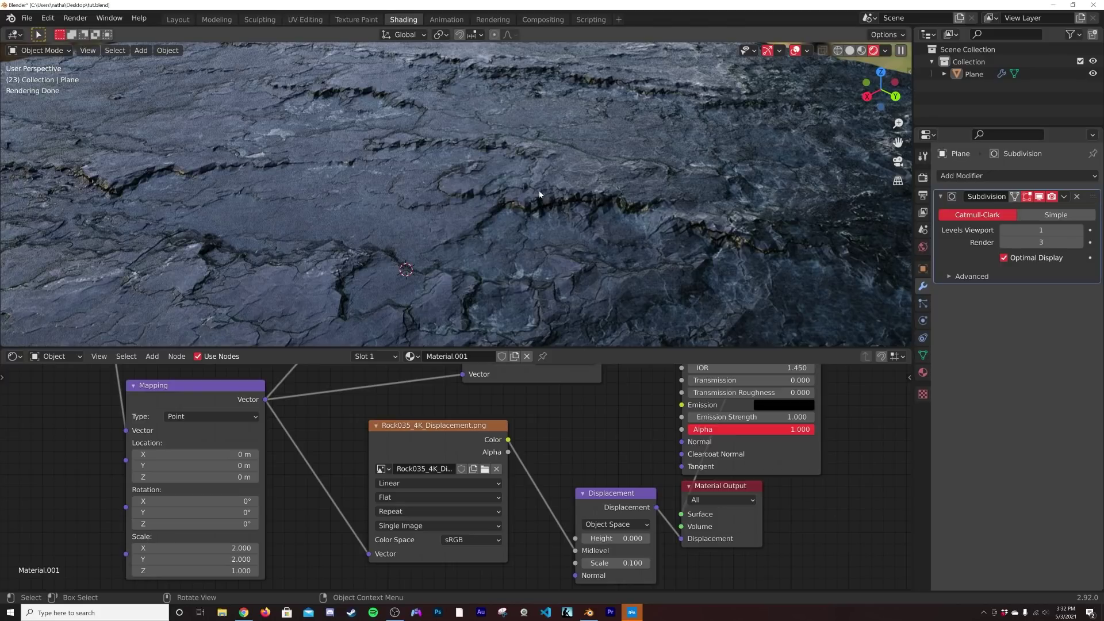
pyautogui.scroll(-5, 559, 207)
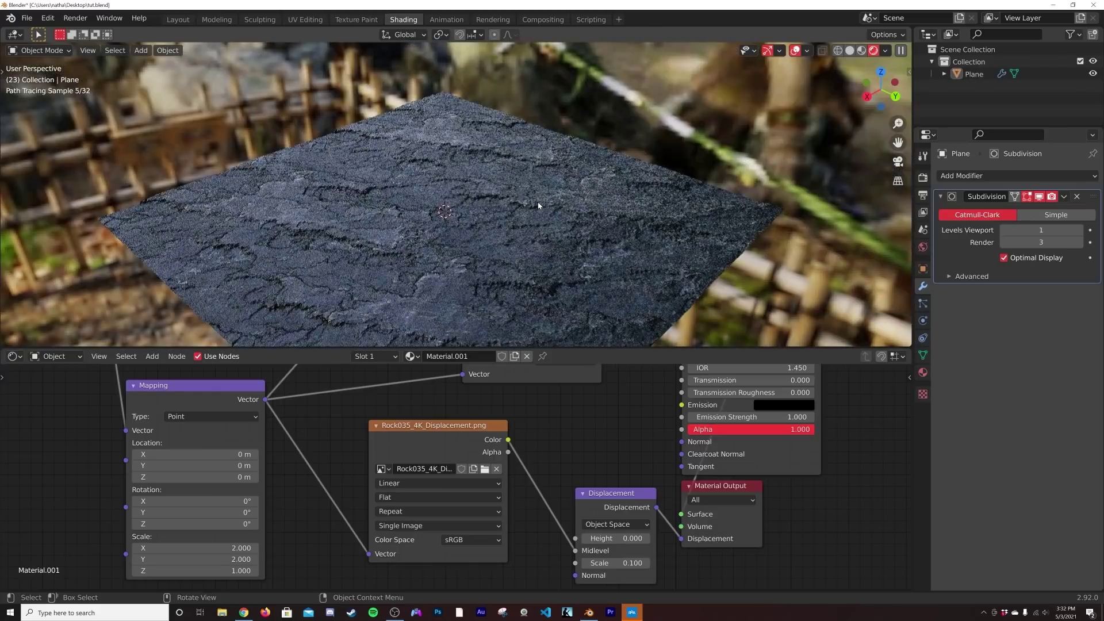
# Step: Switch the viewport back to solid shading and save the project file
pyautogui.press('z')
pyautogui.click(600, 211)
pyautogui.click(27, 18)
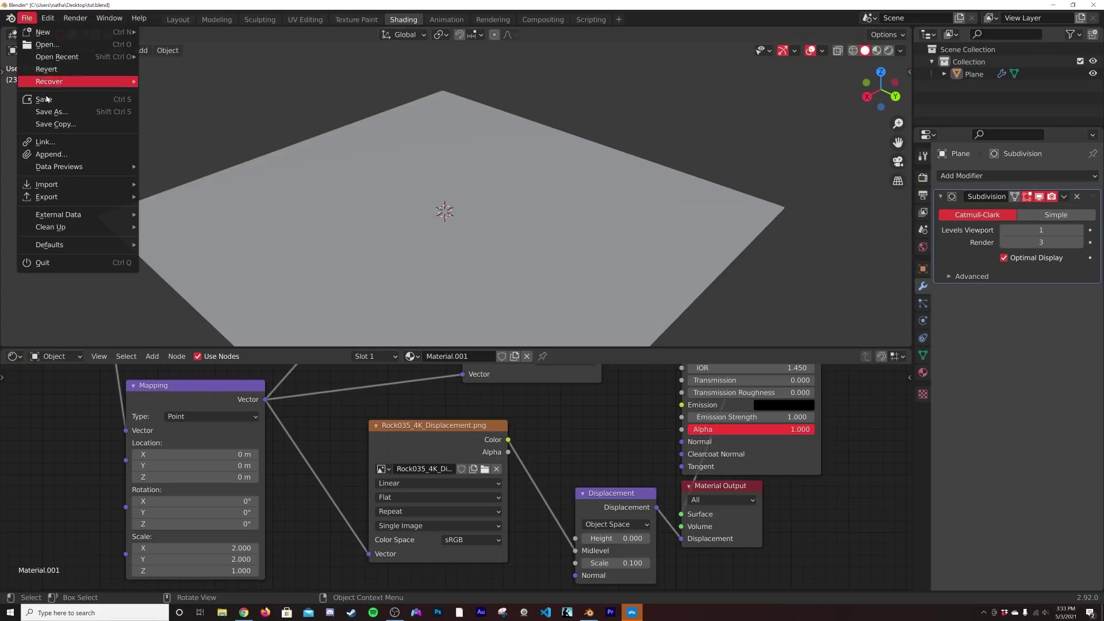
pyautogui.click(115, 99)
pyautogui.moveTo(148, 118); pyautogui.dragTo(460, 201, button='middle')
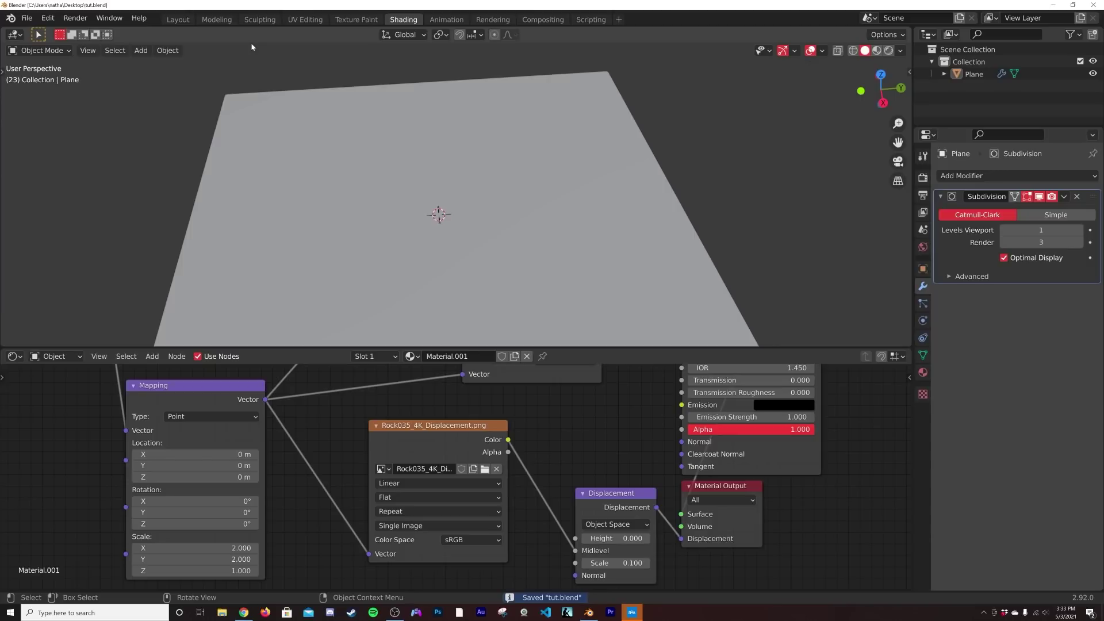
# Step: Switch to the Layout workspace and add a text object at the centre of the plane
pyautogui.click(178, 19)
pyautogui.moveTo(423, 163); pyautogui.dragTo(454, 275, button='middle')
pyautogui.hotkey('shift', 'a')
pyautogui.moveTo(454, 274)
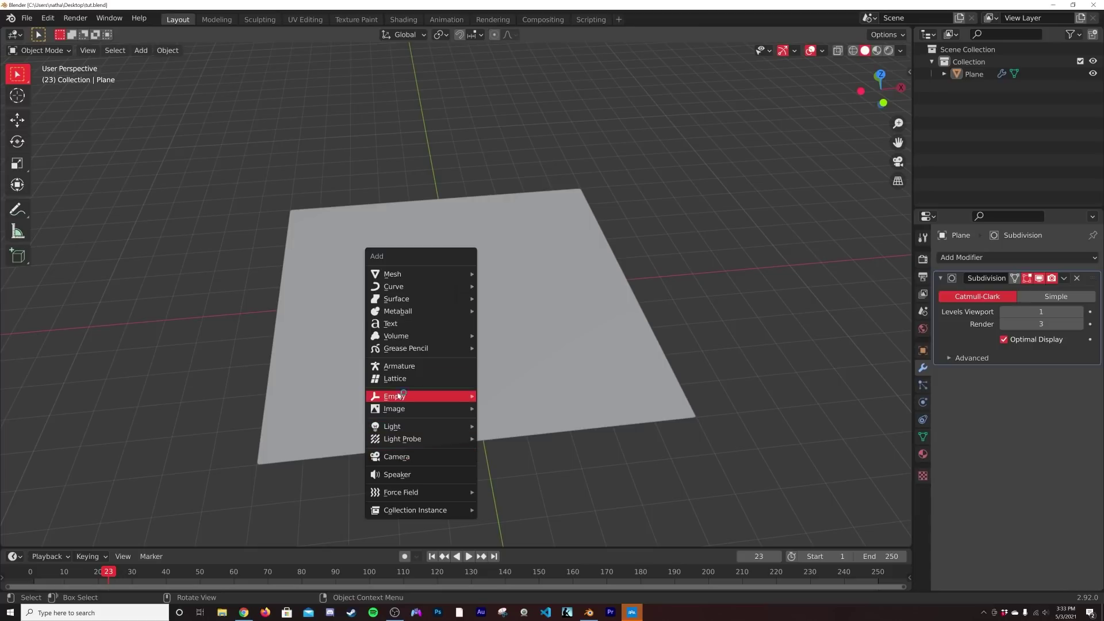
pyautogui.click(392, 323)
pyautogui.scroll(2, 398, 325)
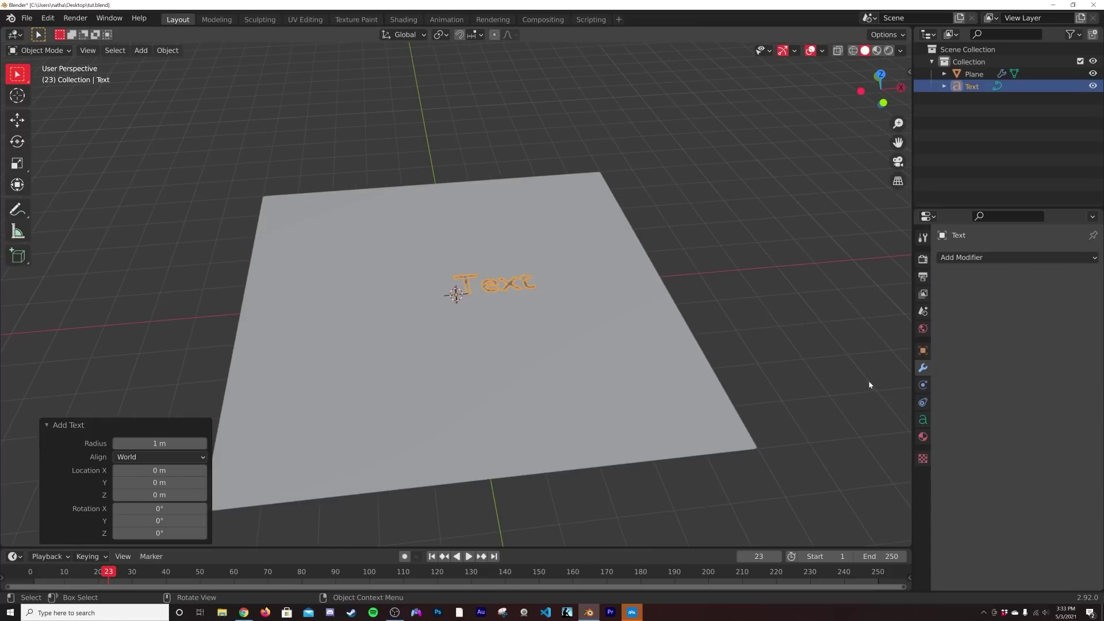
# Step: Set the text object's horizontal and vertical paragraph alignment to Center
pyautogui.click(923, 420)
pyautogui.scroll(3, 695, 330)
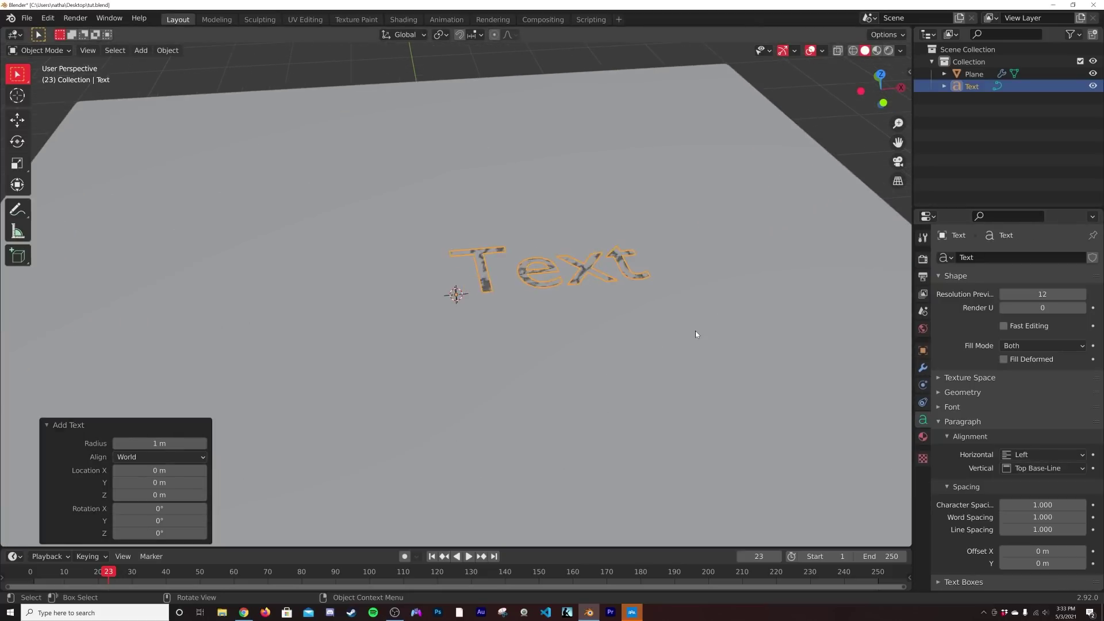
pyautogui.click(1030, 455)
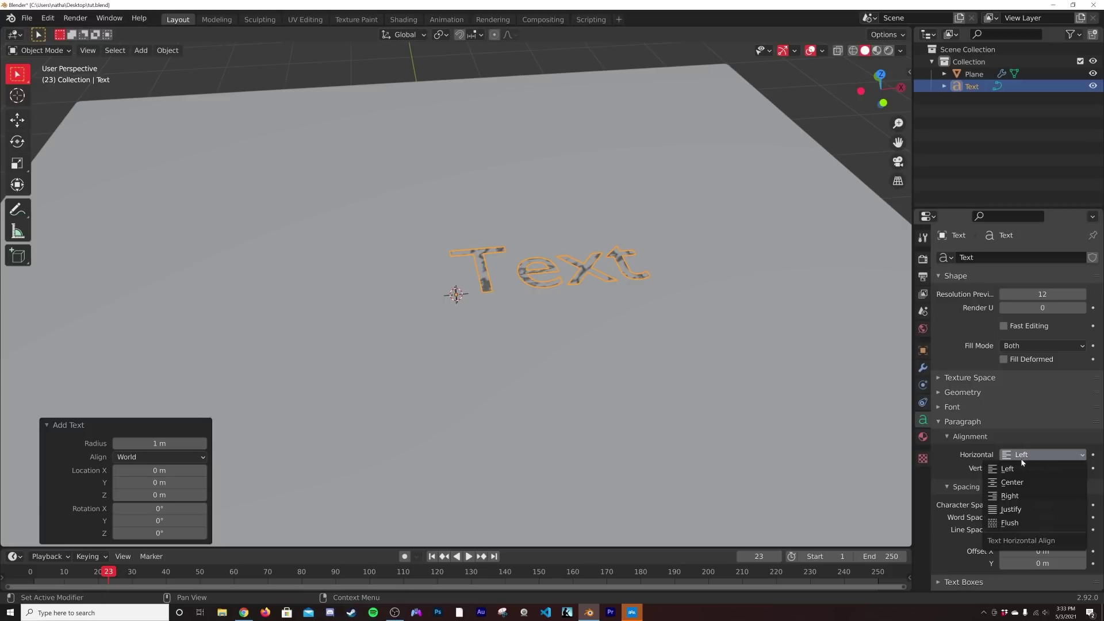
pyautogui.click(1011, 483)
pyautogui.click(1008, 487)
pyautogui.click(1028, 473)
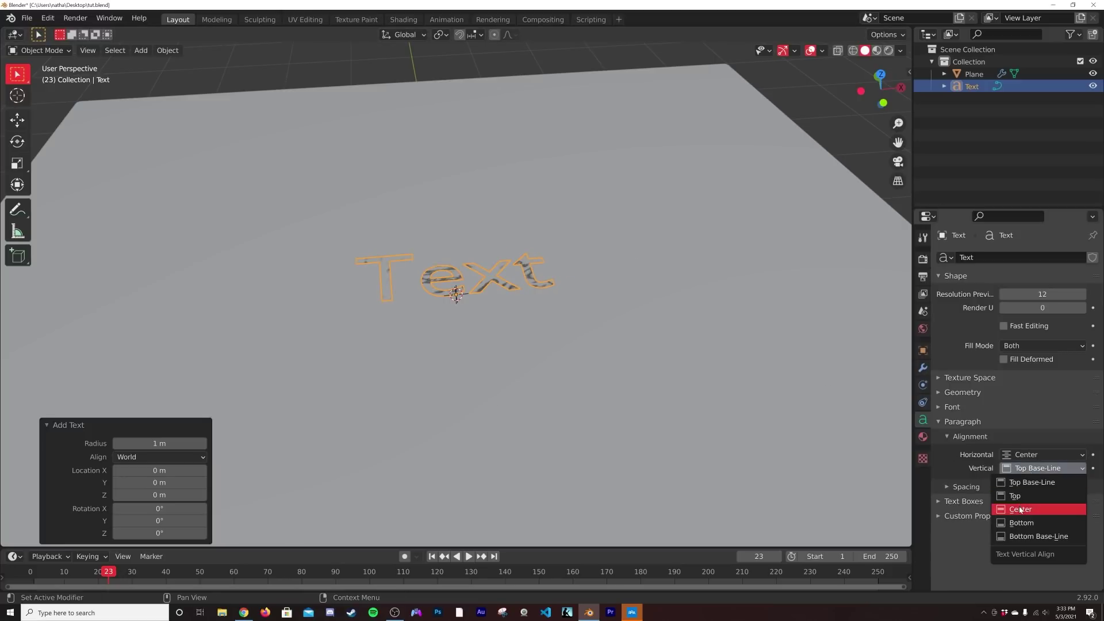
pyautogui.click(1029, 504)
pyautogui.click(979, 486)
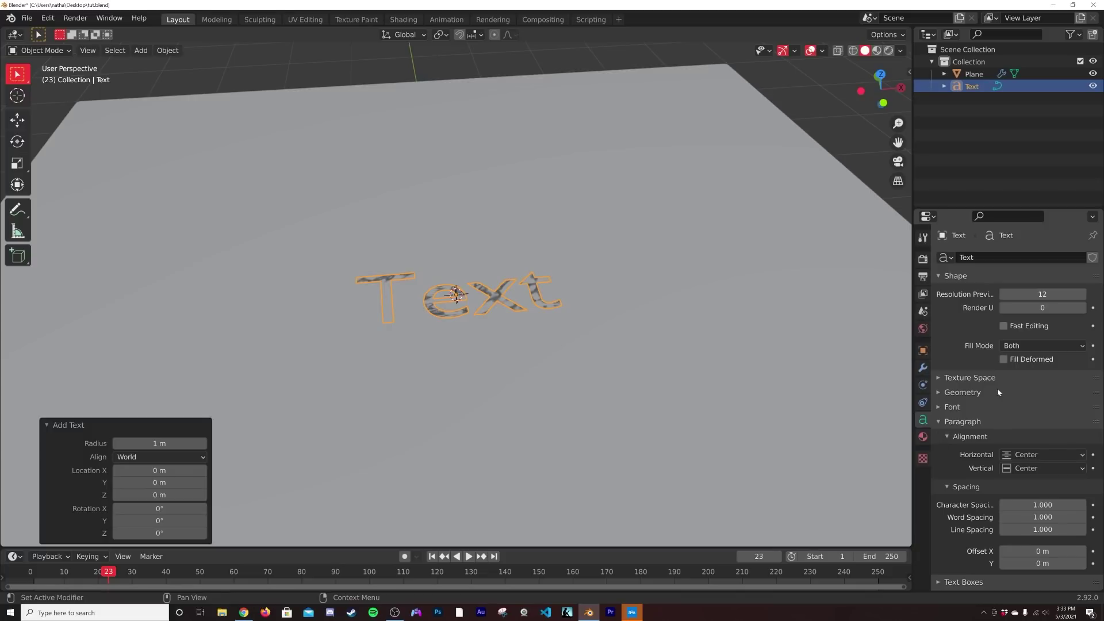
# Step: Replace the default text with BLEND and return to Object Mode
pyautogui.press('Tab')
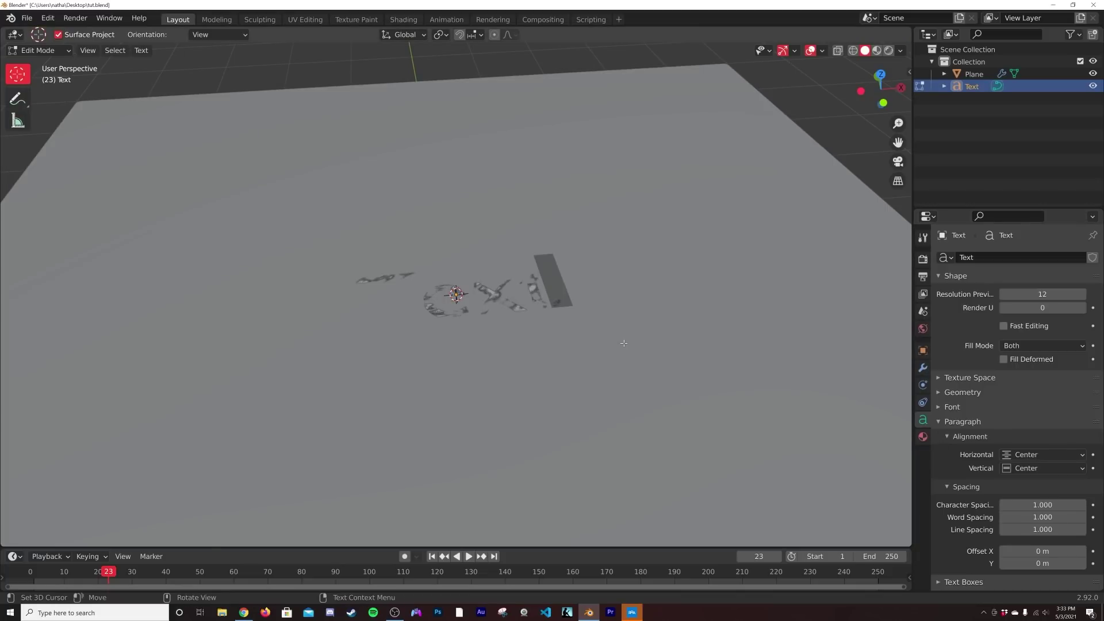
pyautogui.press('BackSpace')
pyautogui.press('BackSpace')
pyautogui.press('BackSpace')
pyautogui.press('BackSpace')
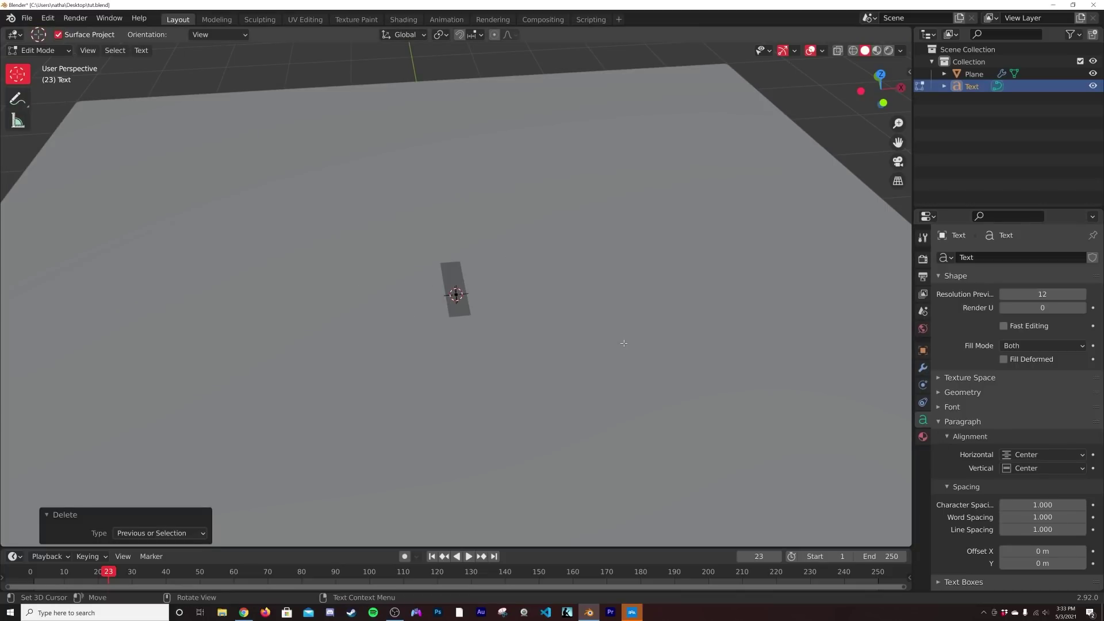
pyautogui.write('B')
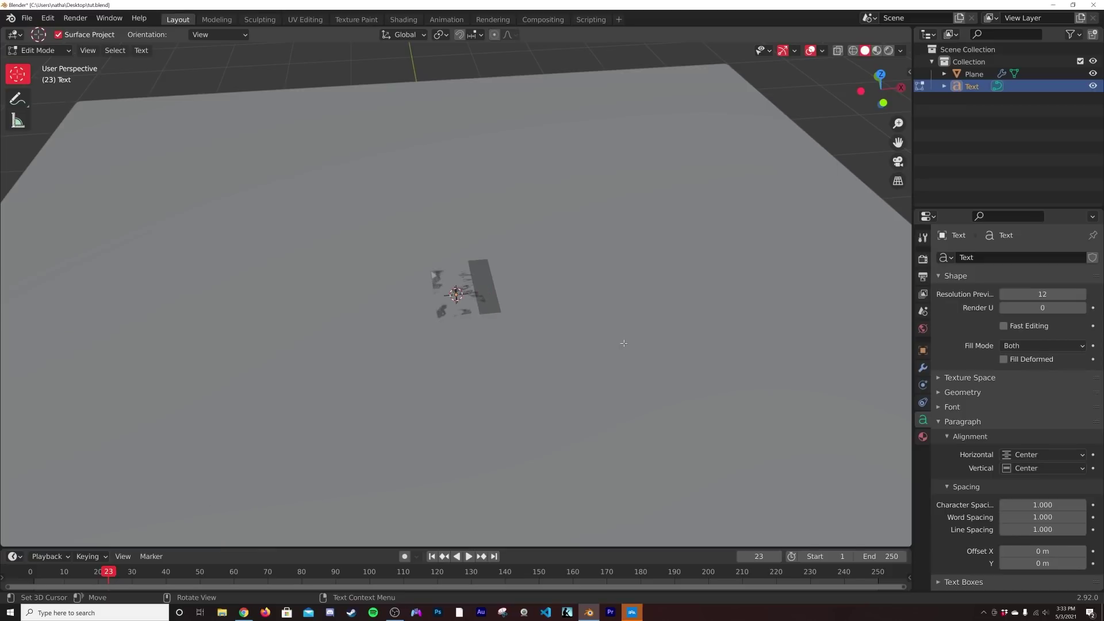
pyautogui.write('LEND')
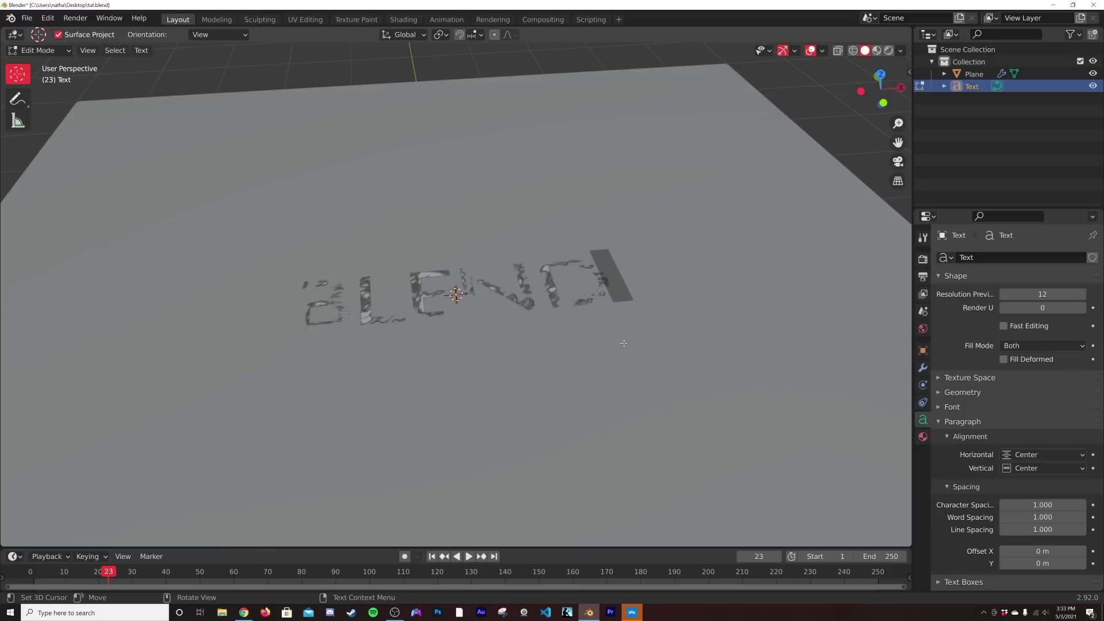
pyautogui.press('Tab')
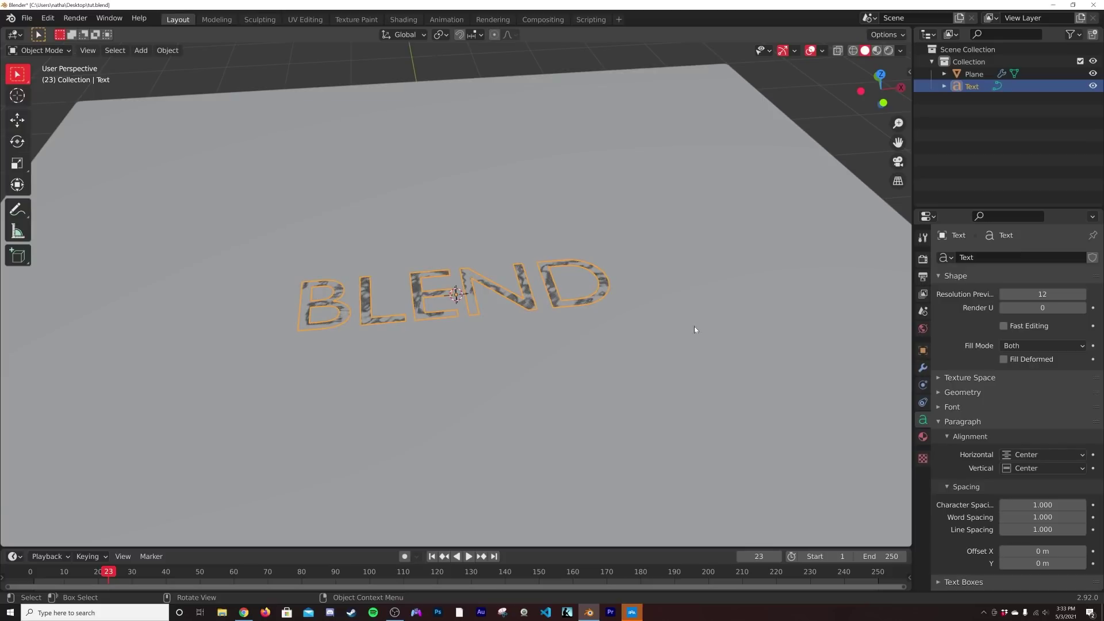
# Step: Extrude the BLEND text 0.029 m and give it a round bevel with a depth of 0.005 m
pyautogui.click(960, 392)
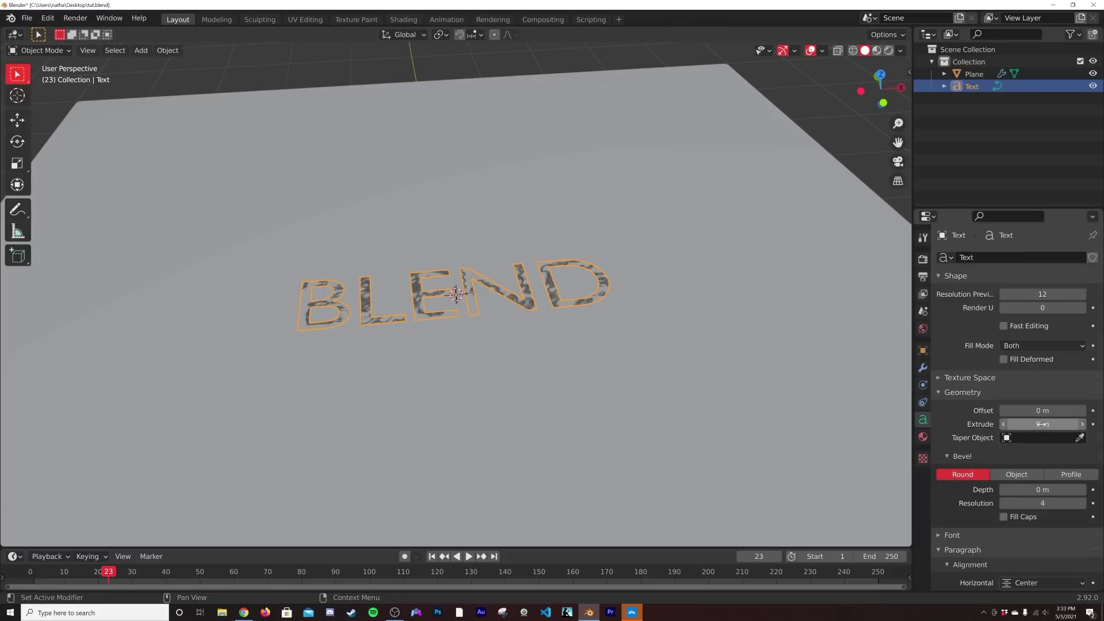
pyautogui.moveTo(1041, 423); pyautogui.dragTo(1065, 424)
pyautogui.scroll(5, 706, 343)
pyautogui.moveTo(706, 342); pyautogui.dragTo(702, 310, button='middle')
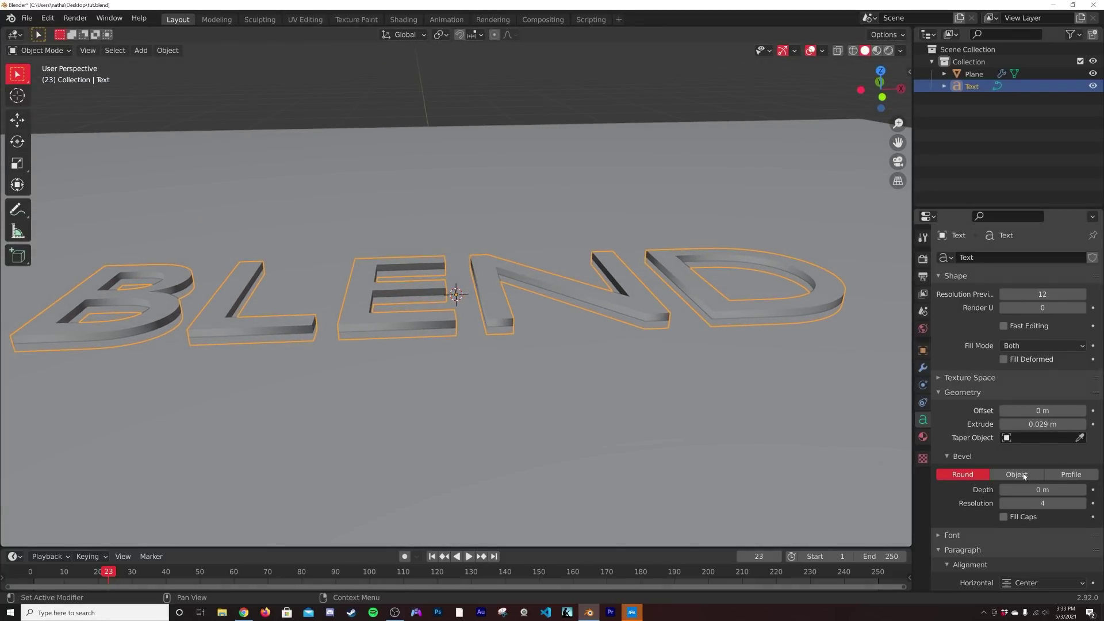
pyautogui.scroll(-3, 1018, 489)
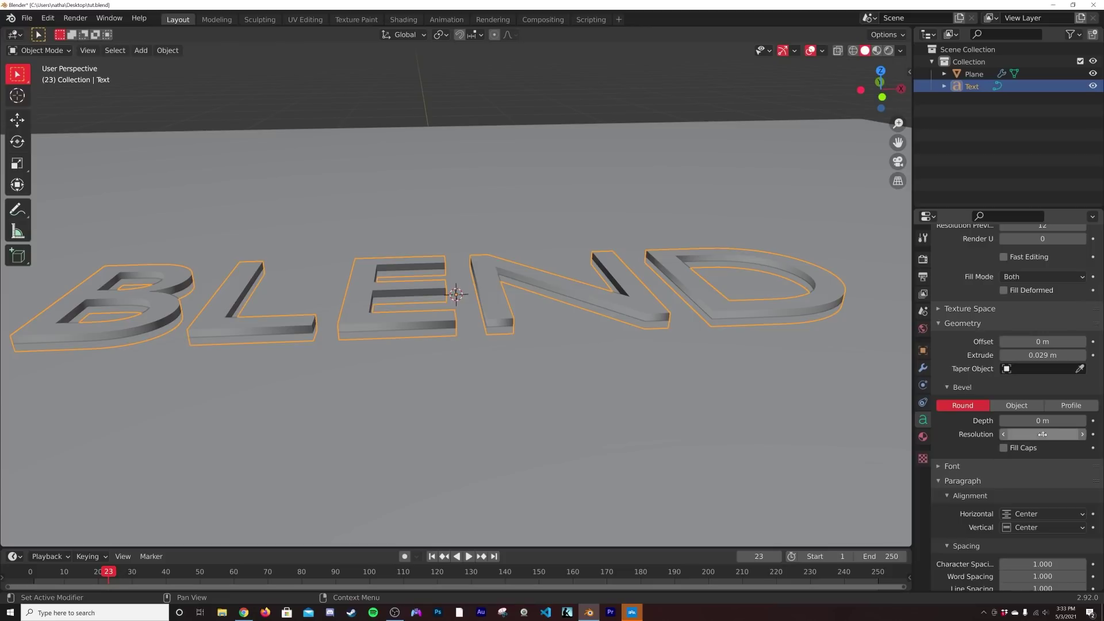
pyautogui.moveTo(1042, 421); pyautogui.dragTo(1058, 420)
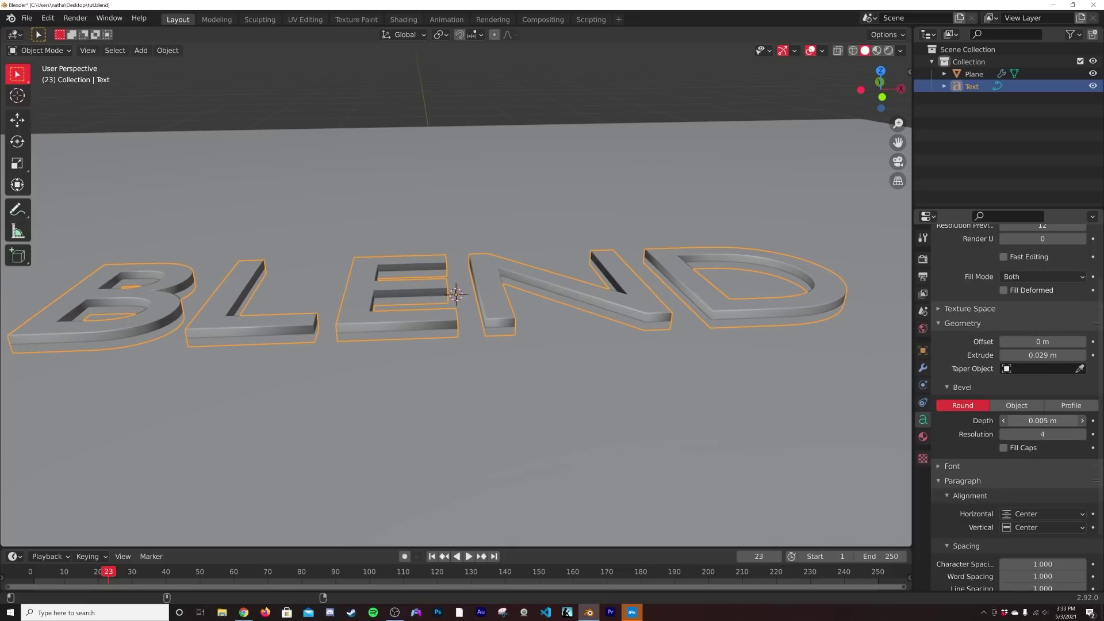
# Step: Raise the BLEND text about 0.034 m along the Z axis above the plane
pyautogui.click(24, 120)
pyautogui.moveTo(210, 226); pyautogui.dragTo(346, 233, button='middle')
pyautogui.moveTo(453, 245); pyautogui.dragTo(460, 232)
pyautogui.moveTo(503, 271); pyautogui.dragTo(495, 300, button='middle')
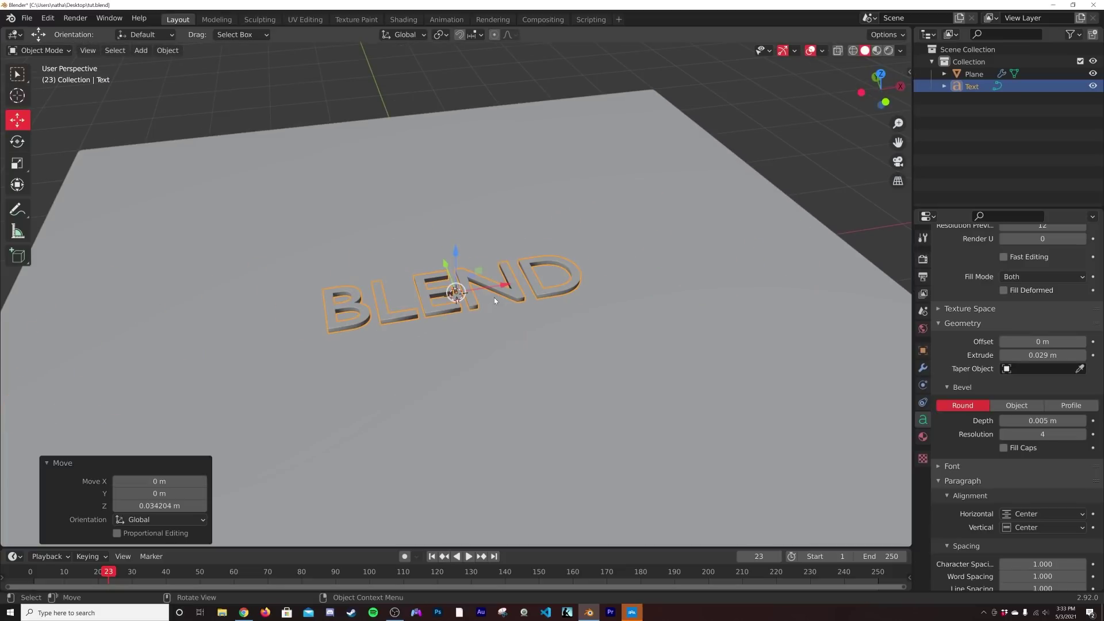
# Step: Load AGRESSIVE.otf from the Windows Fonts folder as the BLEND text's regular font
pyautogui.scroll(4, 458, 313)
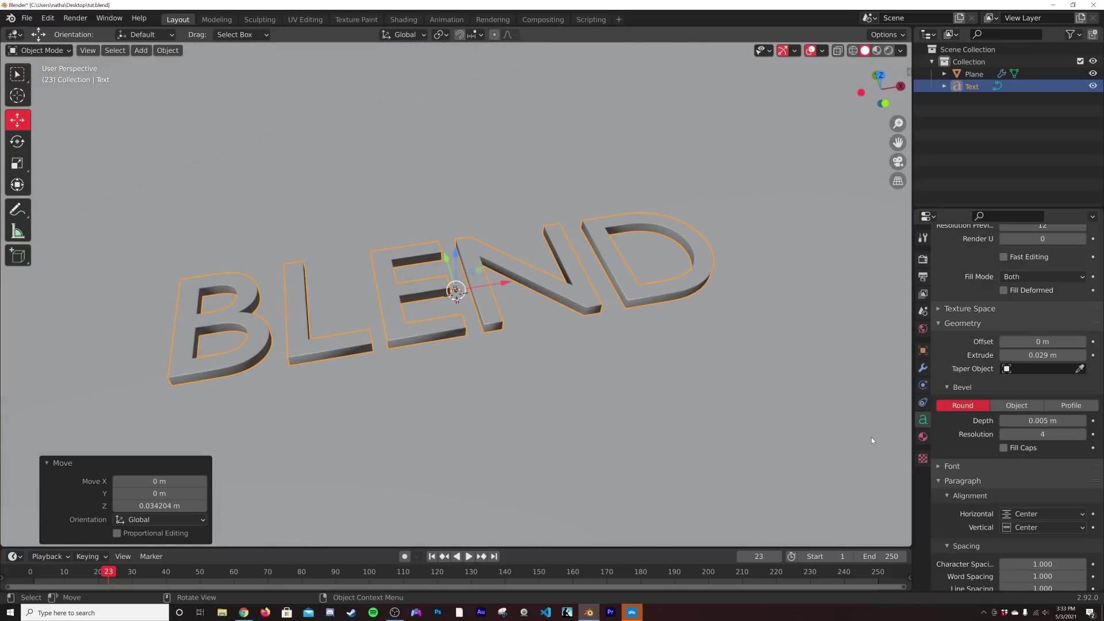
pyautogui.scroll(-3, 1036, 441)
pyautogui.click(974, 399)
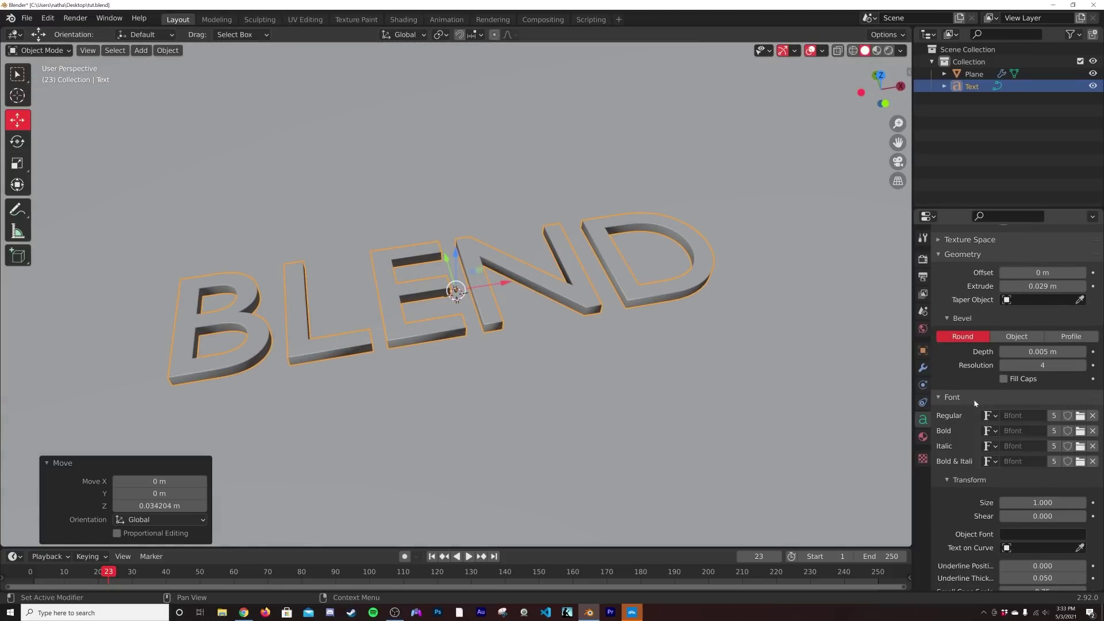
pyautogui.click(1080, 415)
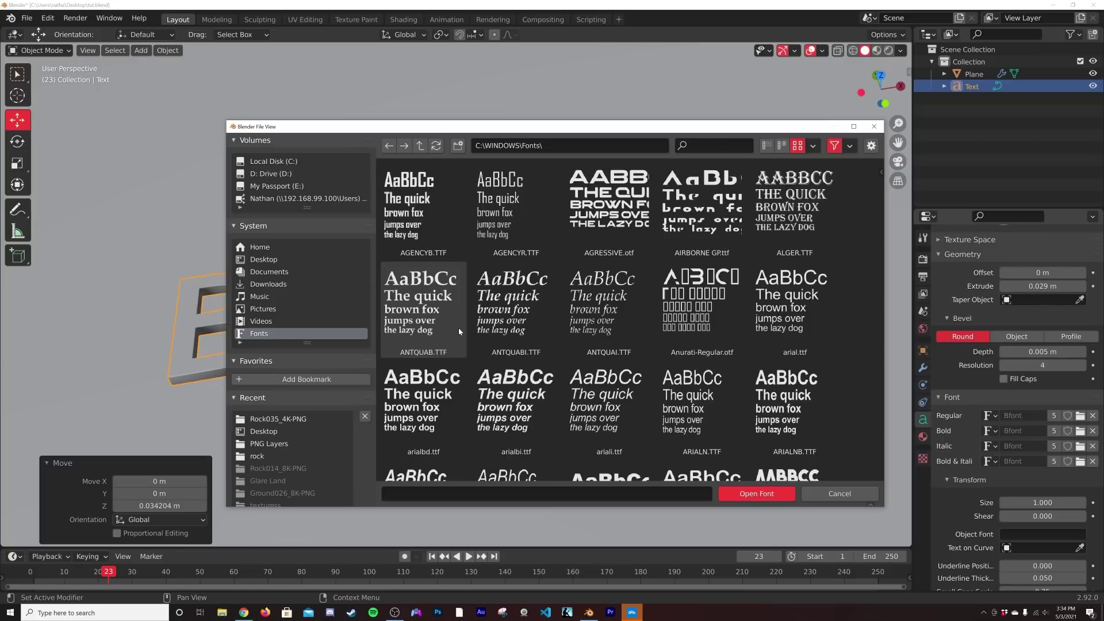
pyautogui.doubleClick(586, 196)
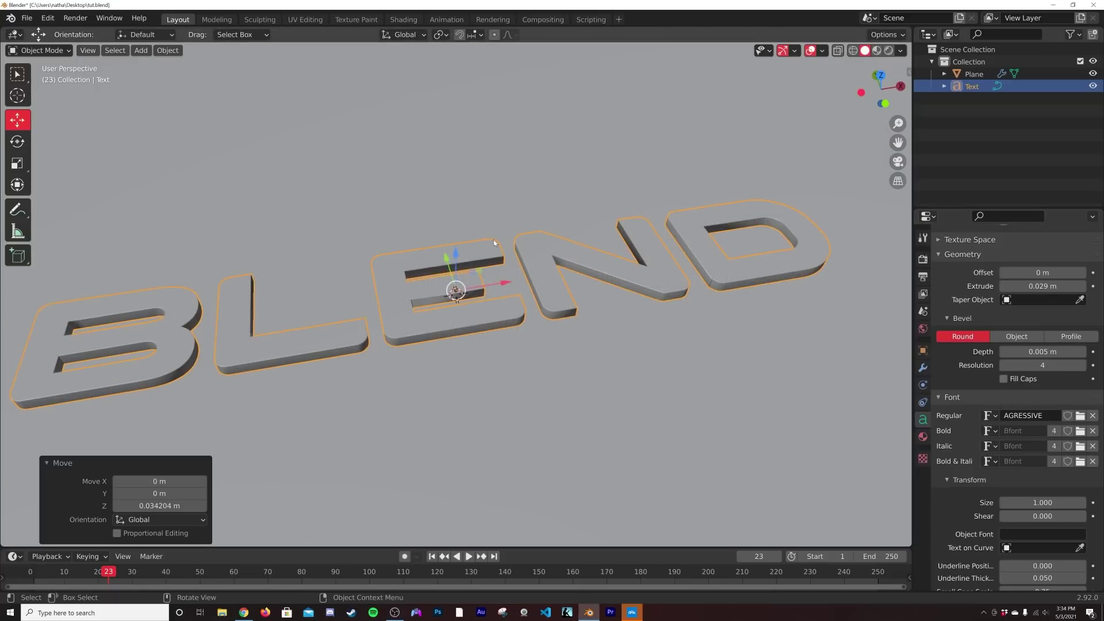
# Step: Inspect the BLEND lettering and its beveled edges up close and from several angles
pyautogui.scroll(-5, 490, 253)
pyautogui.moveTo(487, 269); pyautogui.dragTo(508, 238, button='middle')
pyautogui.scroll(5, 508, 238)
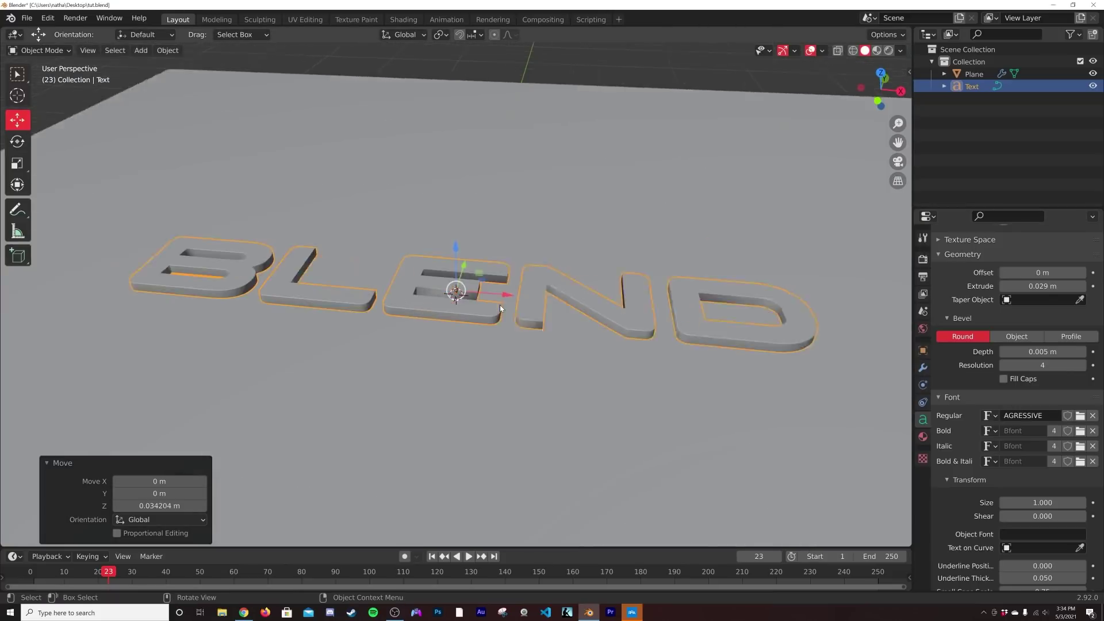
pyautogui.scroll(8, 499, 303)
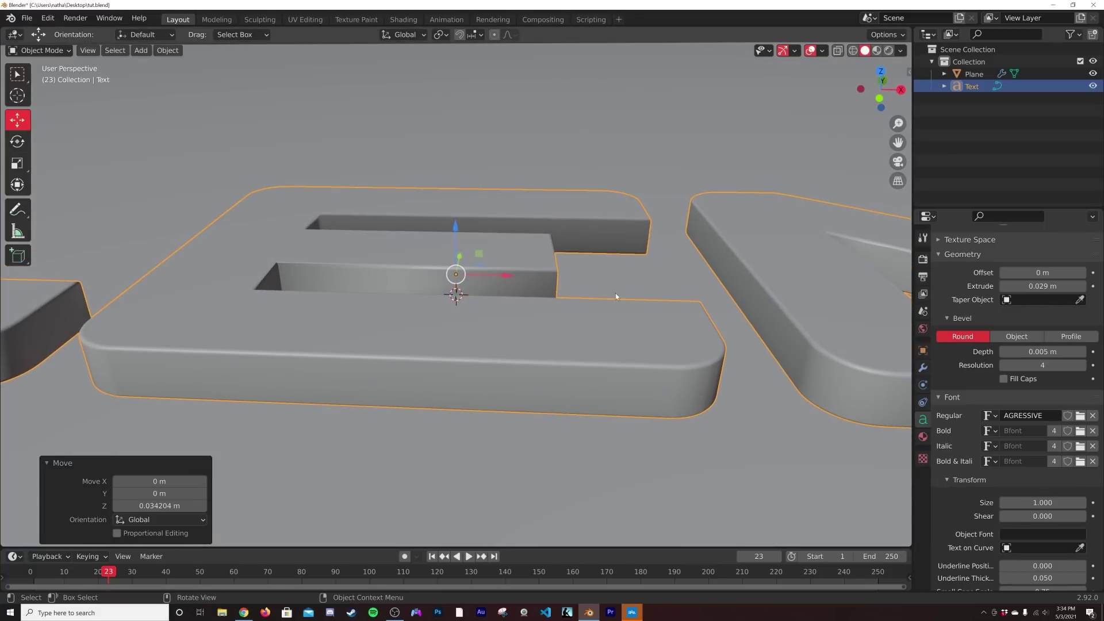
pyautogui.moveTo(615, 297); pyautogui.dragTo(612, 349, button='middle')
pyautogui.scroll(-5, 612, 346)
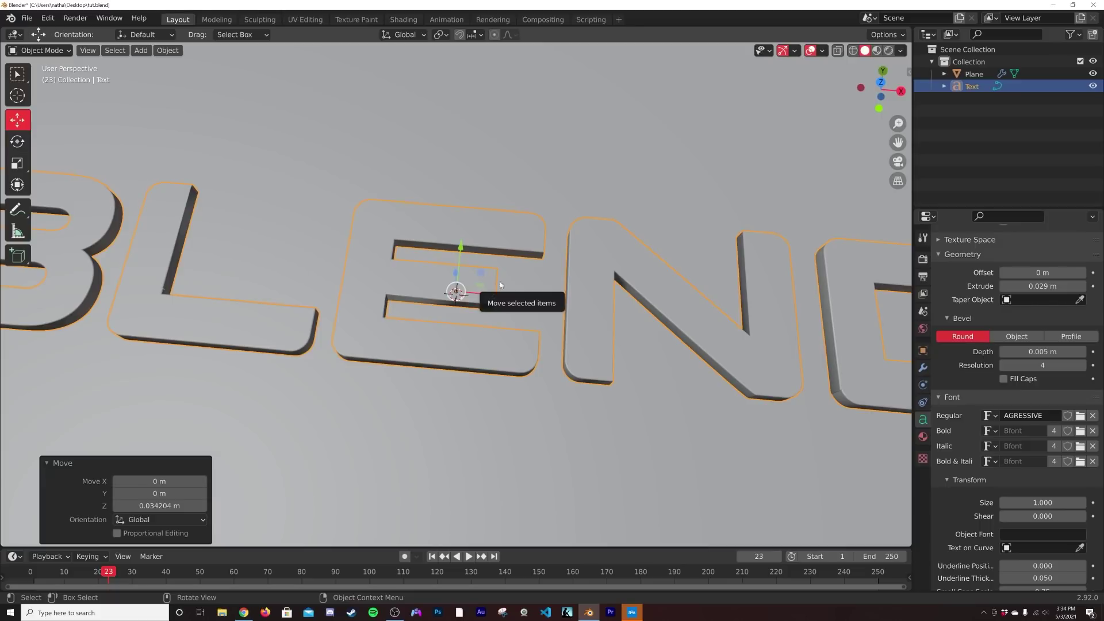
pyautogui.scroll(-7, 508, 292)
pyautogui.scroll(4, 518, 298)
pyautogui.moveTo(570, 339); pyautogui.dragTo(481, 238, button='middle')
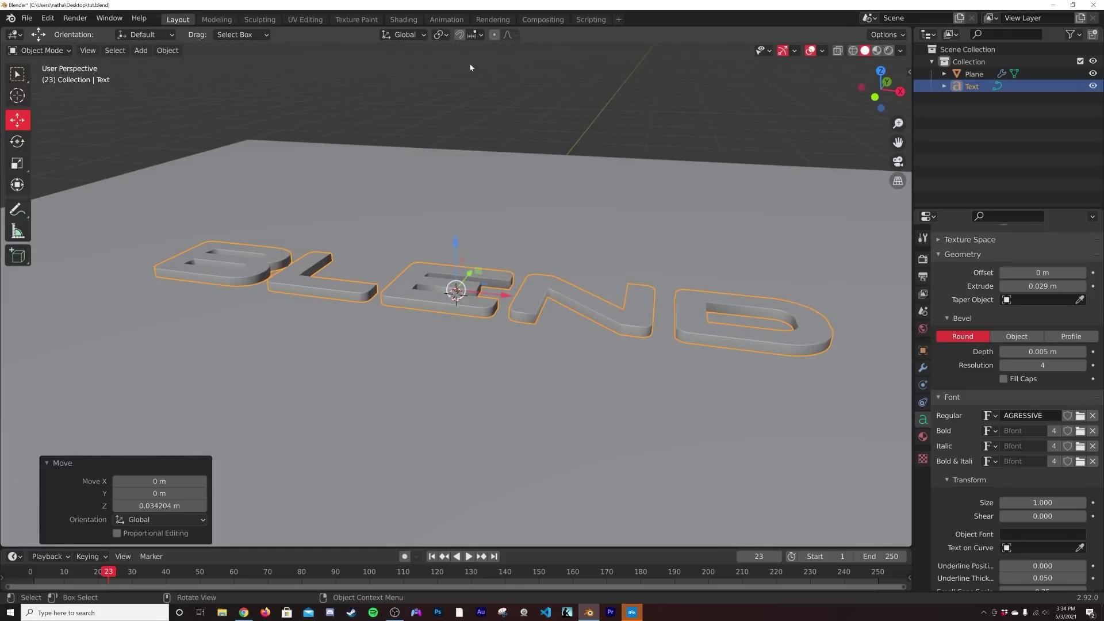
# Step: Open the Shading workspace in Material Preview and create a new material for the BLEND text
pyautogui.click(402, 23)
pyautogui.moveTo(463, 215)
pyautogui.mouseDown(button='middle')
pyautogui.moveTo(630, 226)
pyautogui.moveTo(675, 213)
pyautogui.mouseUp(button='middle')
pyautogui.click(877, 52)
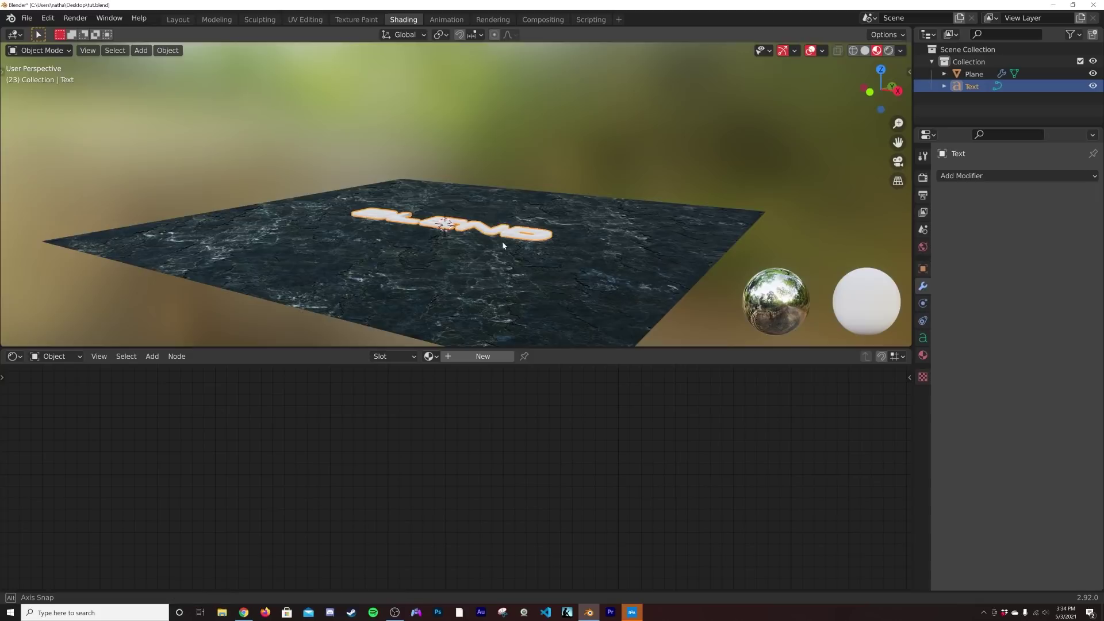
pyautogui.moveTo(503, 243); pyautogui.dragTo(540, 277, button='middle')
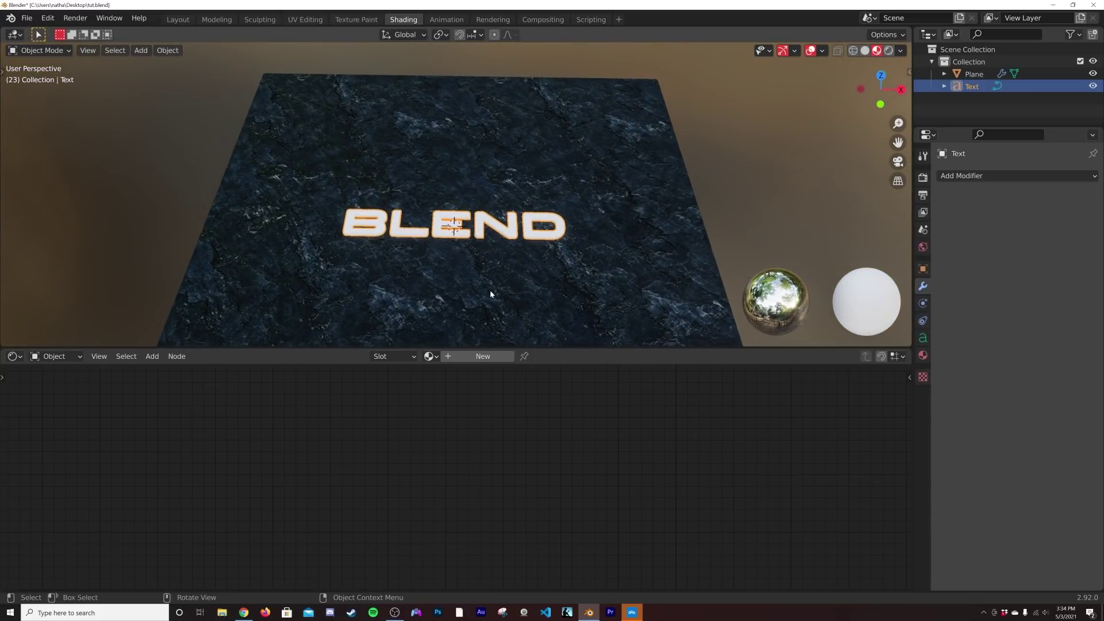
pyautogui.scroll(5, 491, 294)
pyautogui.scroll(-4, 491, 294)
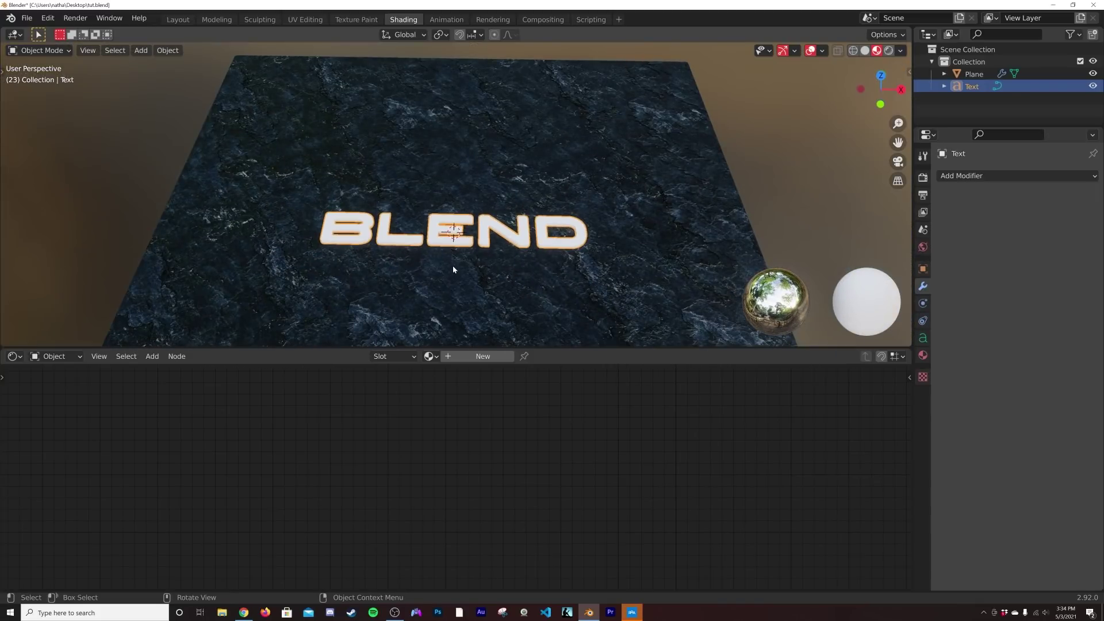
pyautogui.moveTo(453, 269); pyautogui.dragTo(399, 277, button='middle')
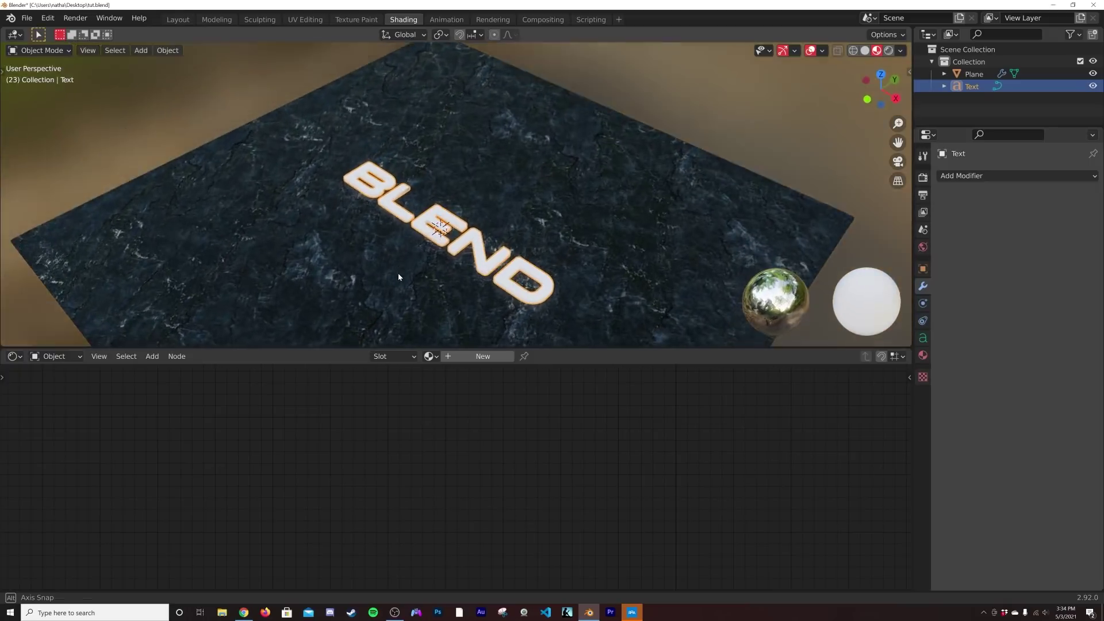
pyautogui.scroll(2, 399, 274)
pyautogui.click(482, 356)
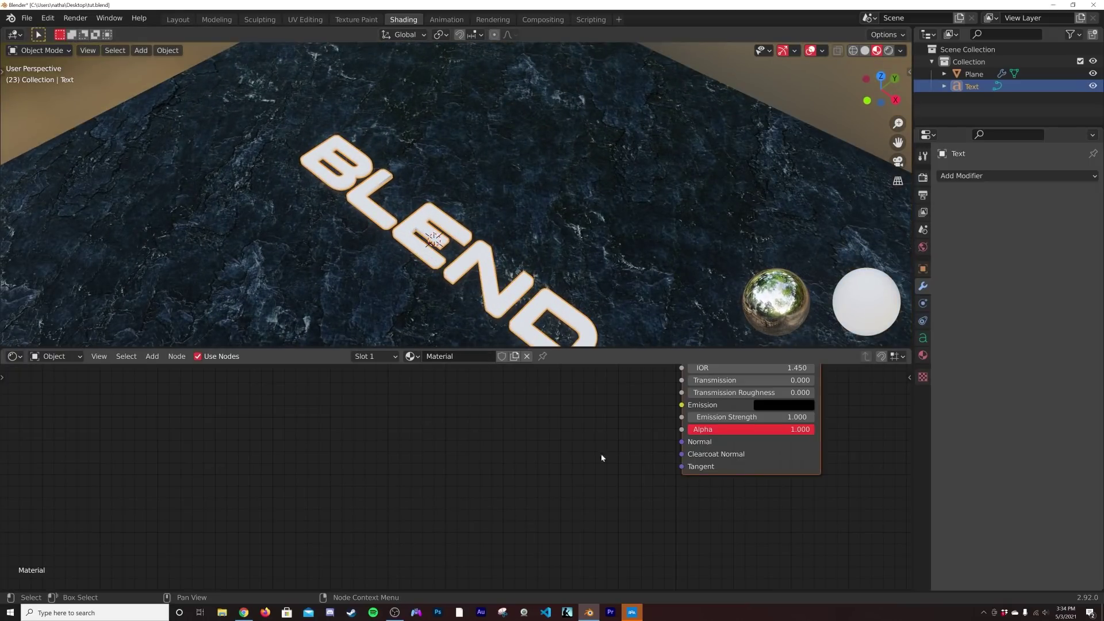
# Step: Set the text material's Principled BSDF to Roughness 0 and Transmission 1
pyautogui.scroll(-3, 419, 480)
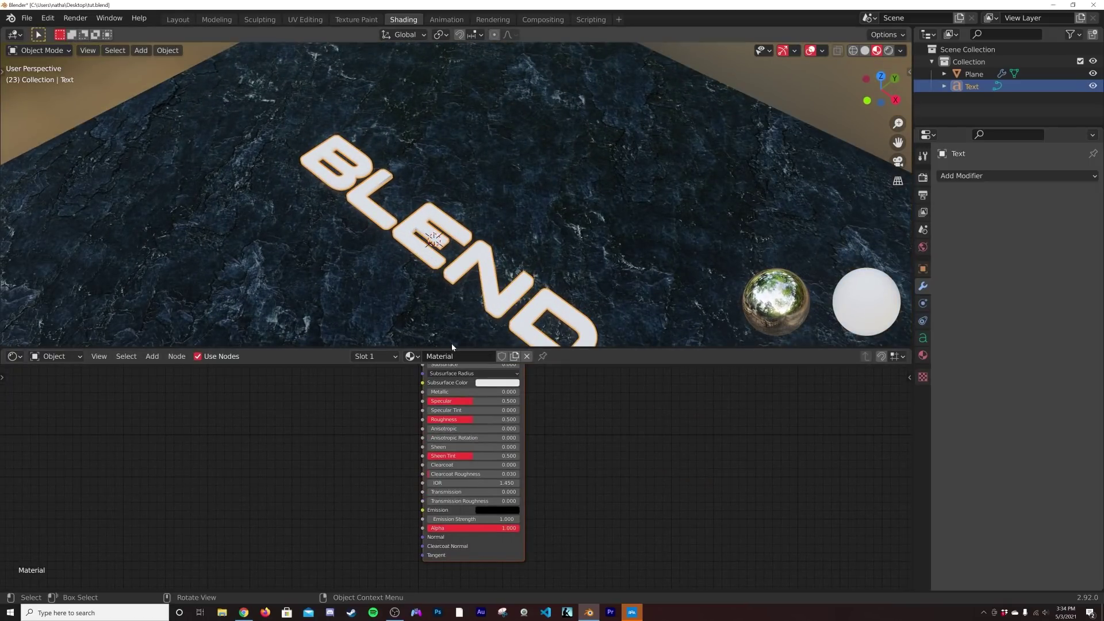
pyautogui.moveTo(450, 348); pyautogui.dragTo(460, 238)
pyautogui.moveTo(477, 230); pyautogui.dragTo(537, 57, button='middle')
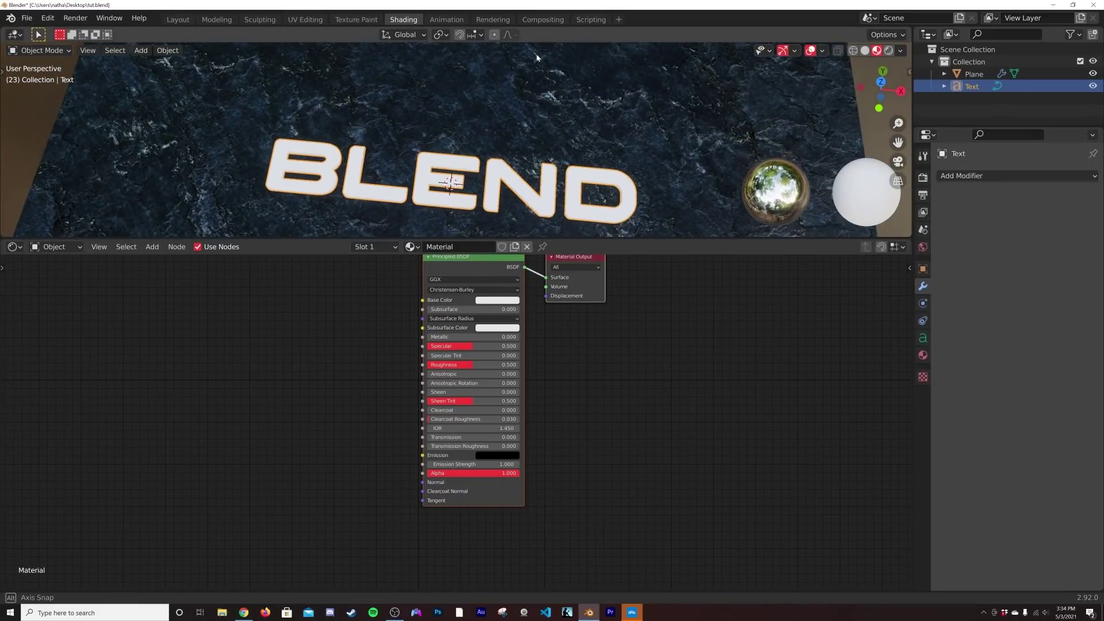
pyautogui.moveTo(452, 344); pyautogui.dragTo(451, 381, button='middle')
pyautogui.scroll(5, 458, 422)
pyautogui.moveTo(465, 394); pyautogui.dragTo(410, 394)
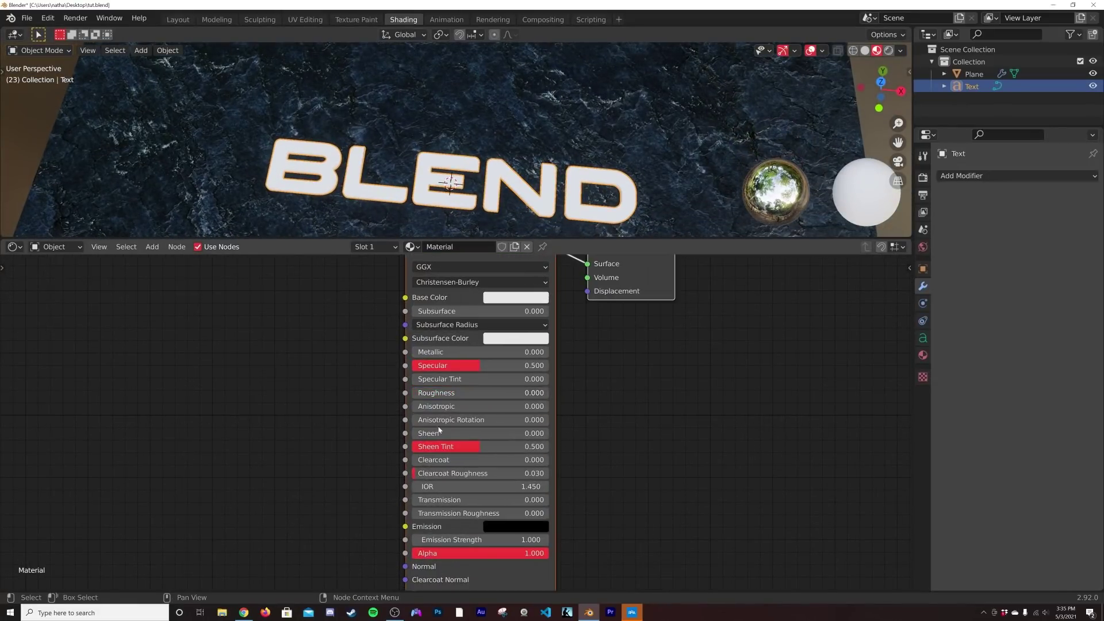
pyautogui.moveTo(449, 499); pyautogui.dragTo(549, 499)
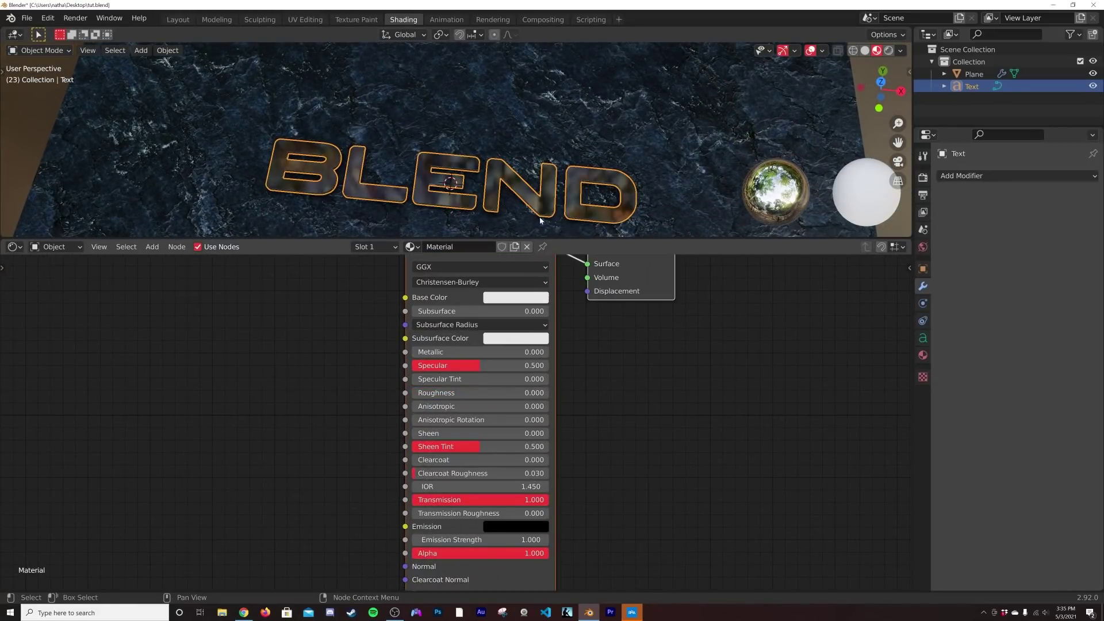
# Step: Insert a Mix Shader node between the Principled BSDF and the Material Output
pyautogui.moveTo(461, 270); pyautogui.dragTo(364, 344, button='middle')
pyautogui.moveTo(361, 314); pyautogui.dragTo(246, 318)
pyautogui.click(347, 307)
pyautogui.hotkey('shift', 'a')
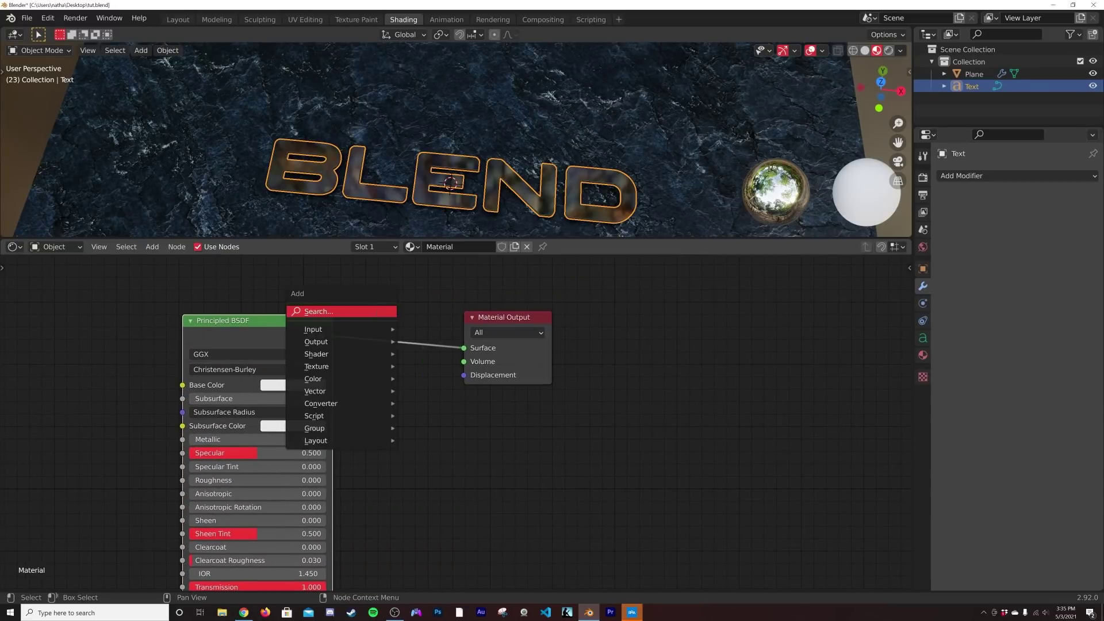
pyautogui.write('mix')
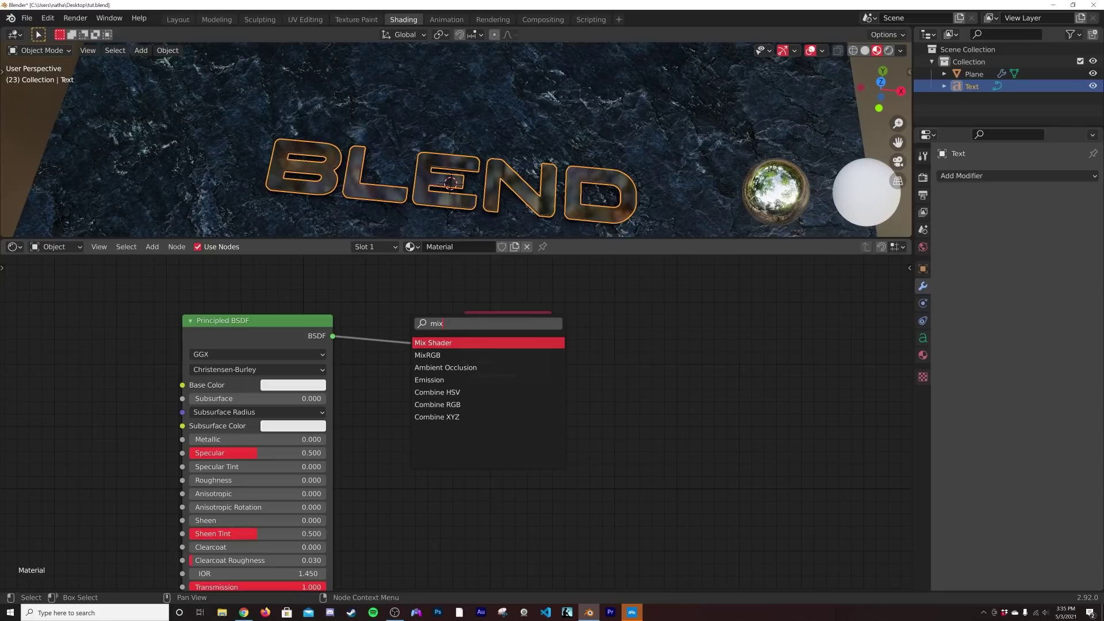
pyautogui.click(433, 343)
pyautogui.click(392, 344)
# Step: Add an Emission node with a red color and connect it to the Mix Shader's second shader input
pyautogui.hotkey('shift', 'a')
pyautogui.click(403, 277)
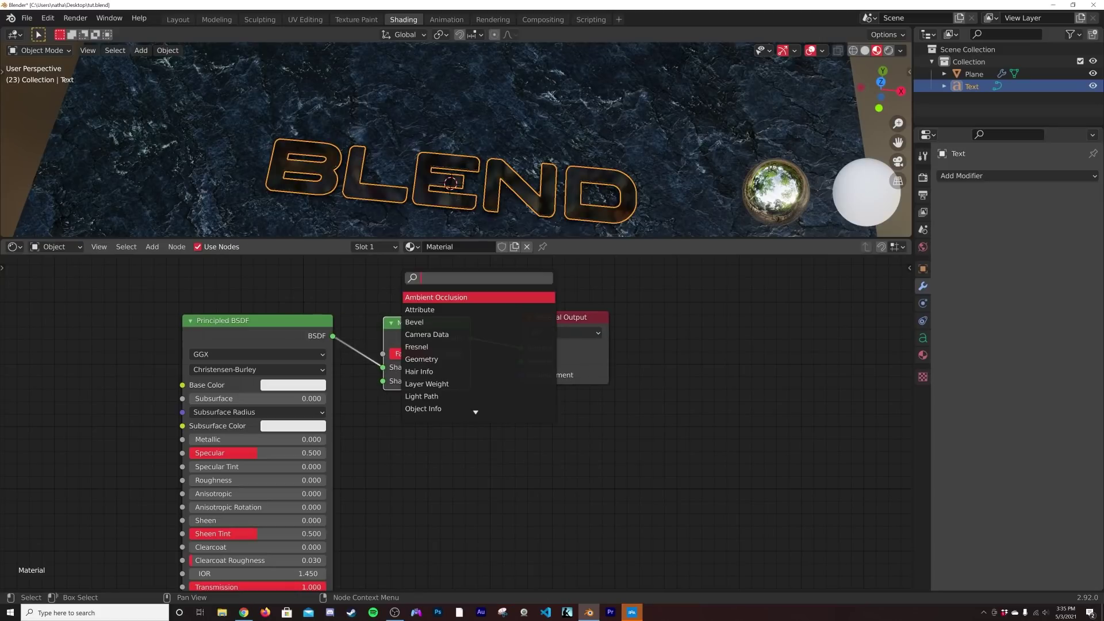
pyautogui.write('em')
pyautogui.press('Return')
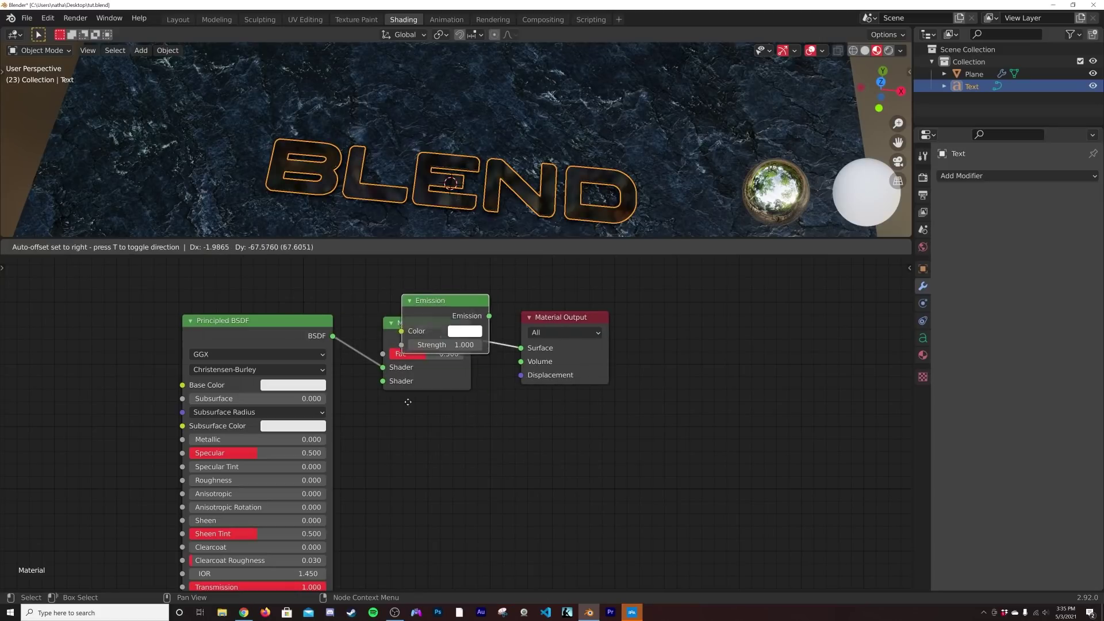
pyautogui.click(391, 442)
pyautogui.click(443, 452)
pyautogui.click(466, 362)
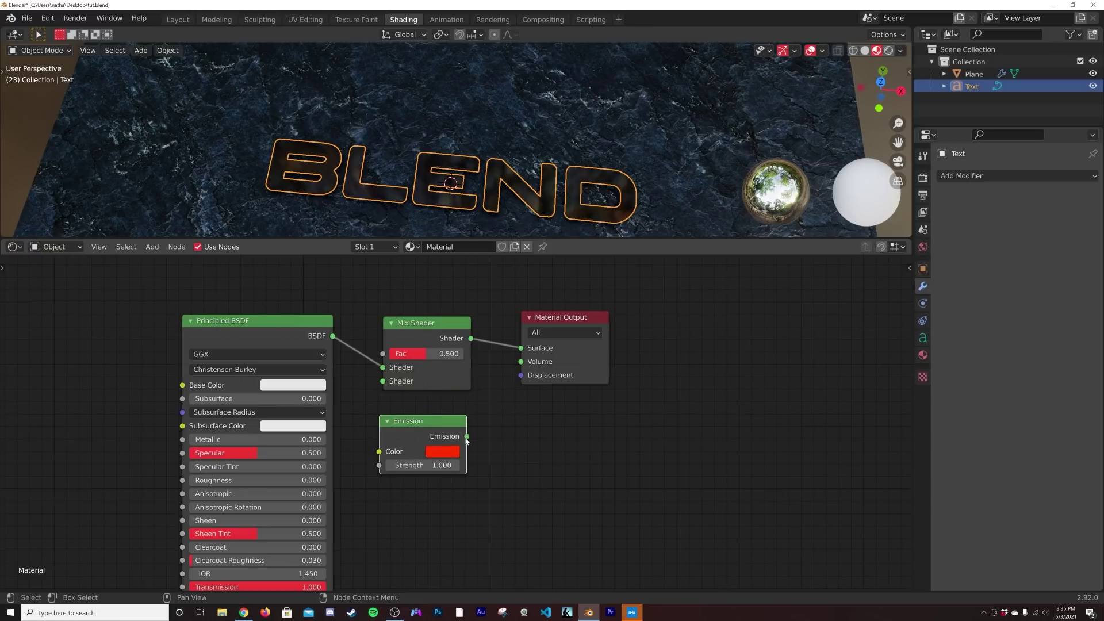
pyautogui.moveTo(466, 436); pyautogui.dragTo(382, 380)
# Step: Move the Mix Shader above the Principled BSDF and connect a new ColorRamp's Color output to its Fac input
pyautogui.moveTo(413, 335); pyautogui.dragTo(530, 391, button='middle')
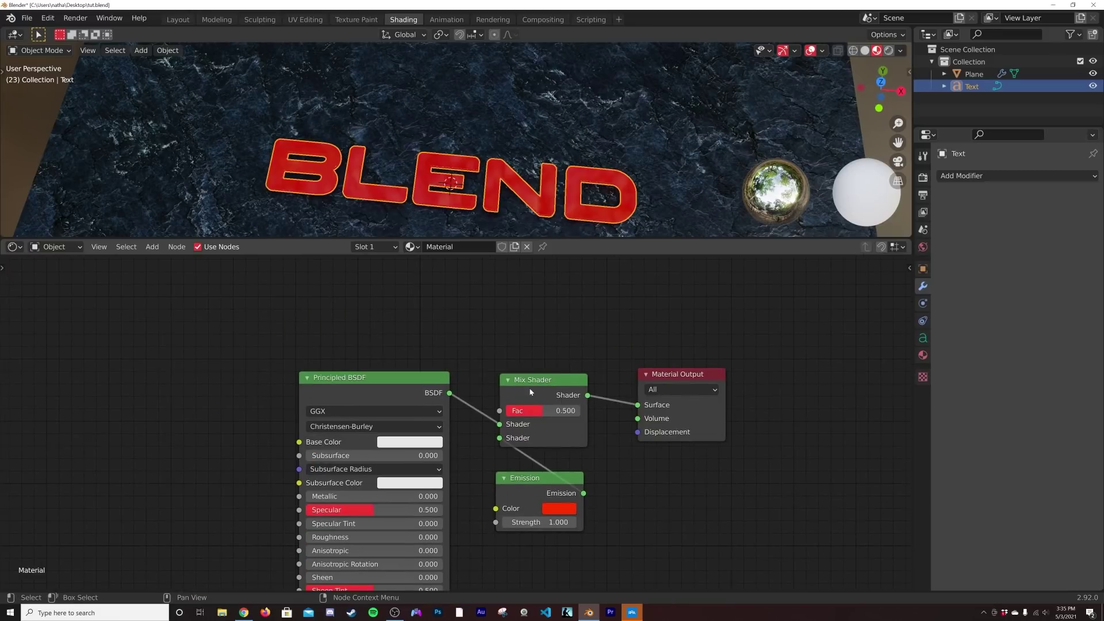
pyautogui.moveTo(530, 391); pyautogui.dragTo(334, 311)
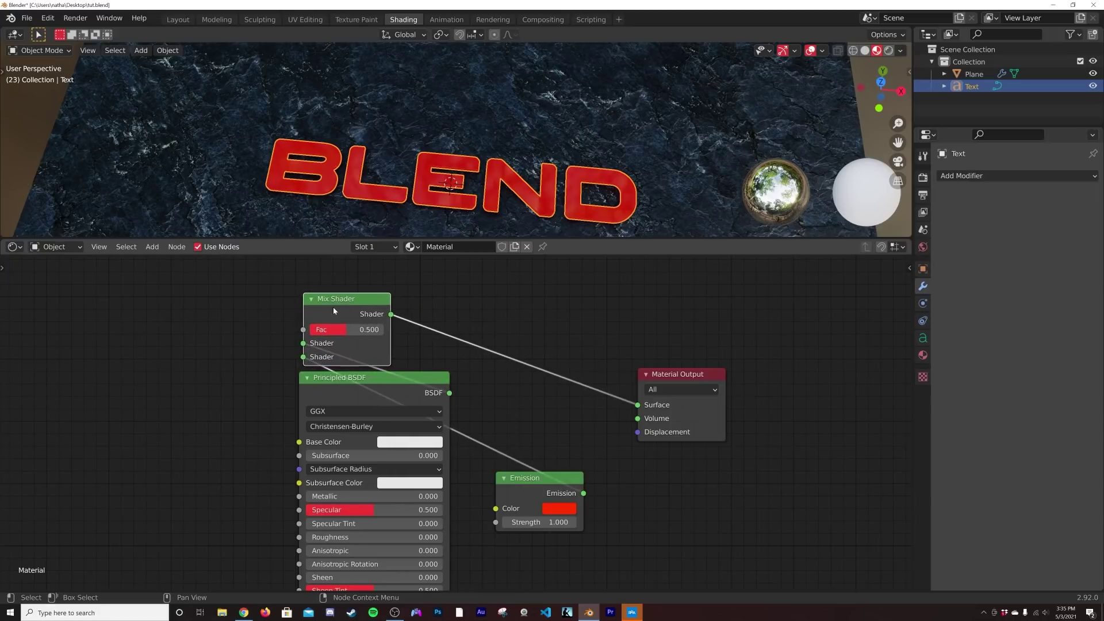
pyautogui.moveTo(326, 318); pyautogui.dragTo(465, 341, button='middle')
pyautogui.hotkey('shift', 'a')
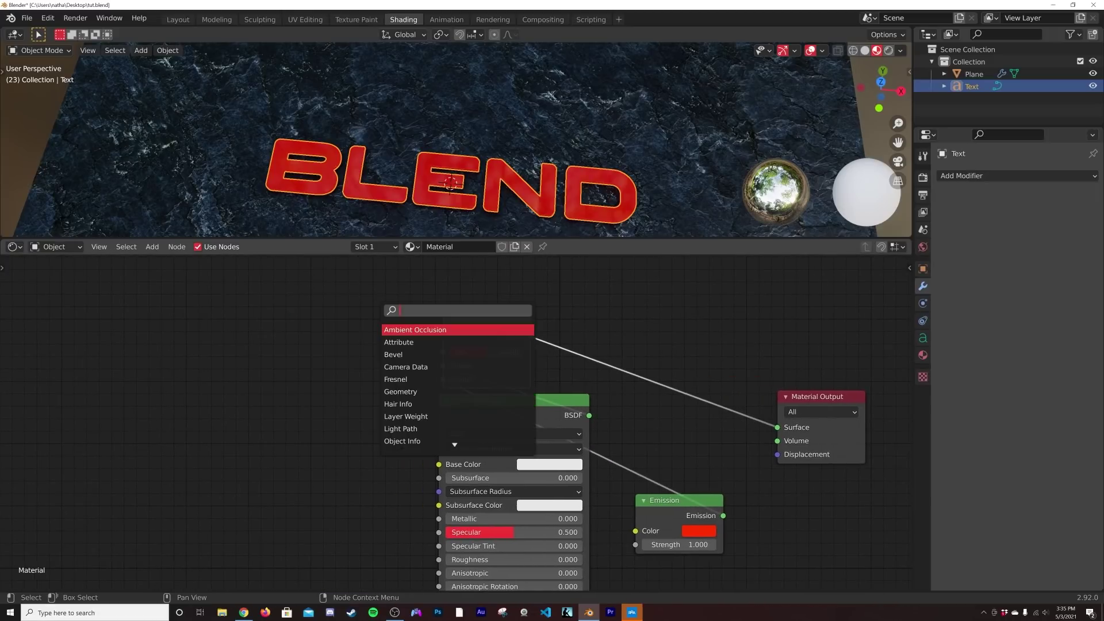
pyautogui.write('col')
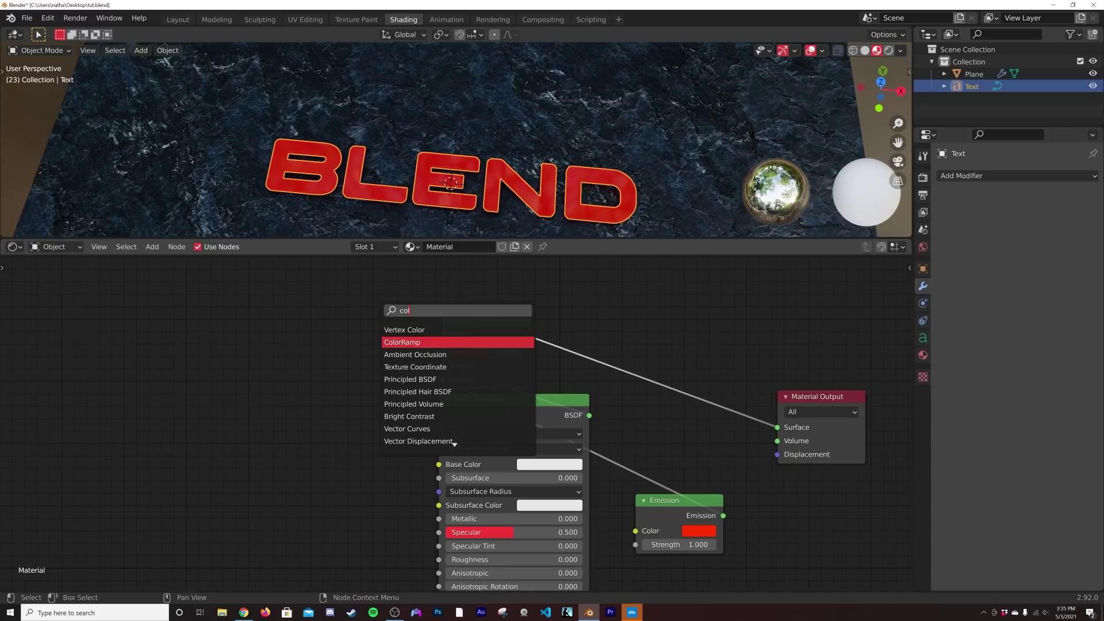
pyautogui.click(404, 341)
pyautogui.click(324, 350)
pyautogui.moveTo(385, 340); pyautogui.dragTo(443, 352)
# Step: Add a Layer Weight node and connect its Fresnel output to the ColorRamp's Fac input
pyautogui.moveTo(190, 337); pyautogui.dragTo(354, 348, button='middle')
pyautogui.hotkey('shift', 'a')
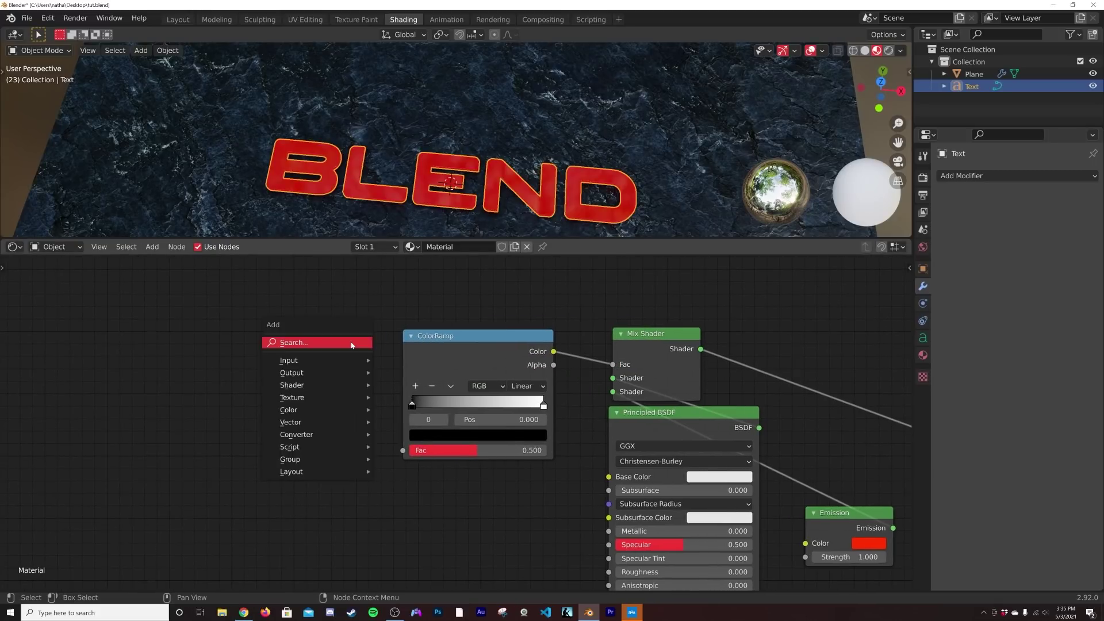
pyautogui.click(354, 348)
pyautogui.write('lay')
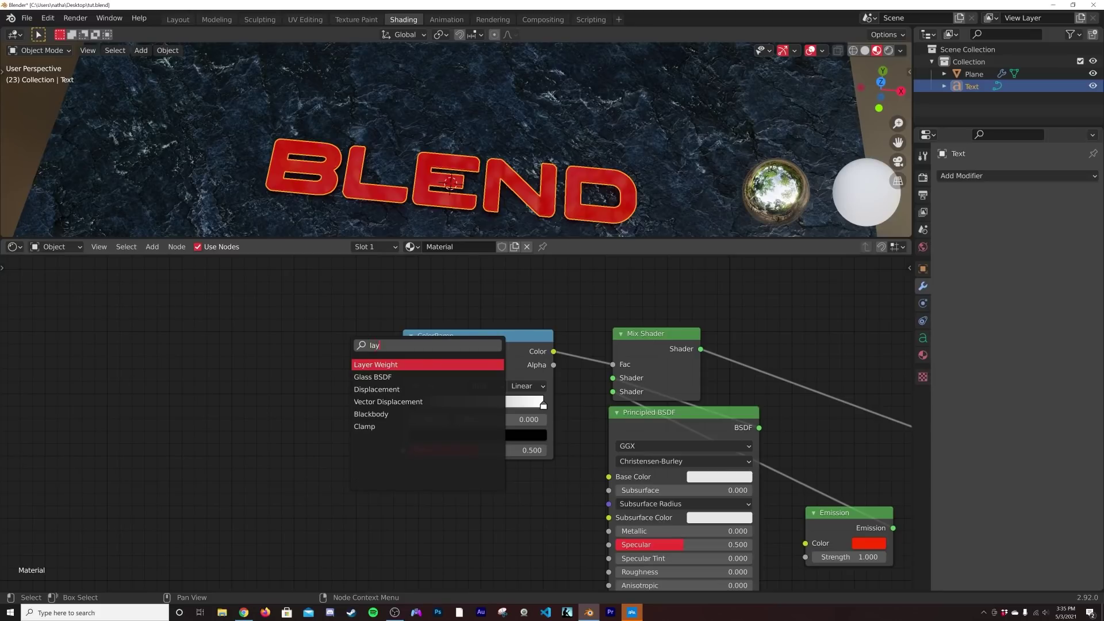
pyautogui.press('Return')
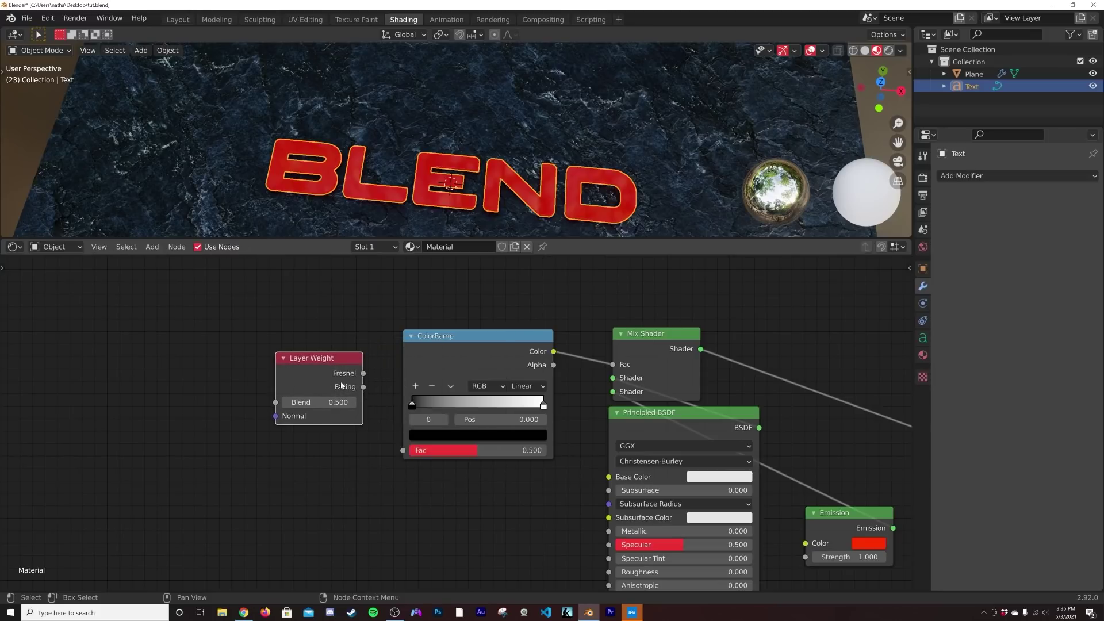
pyautogui.click(364, 375)
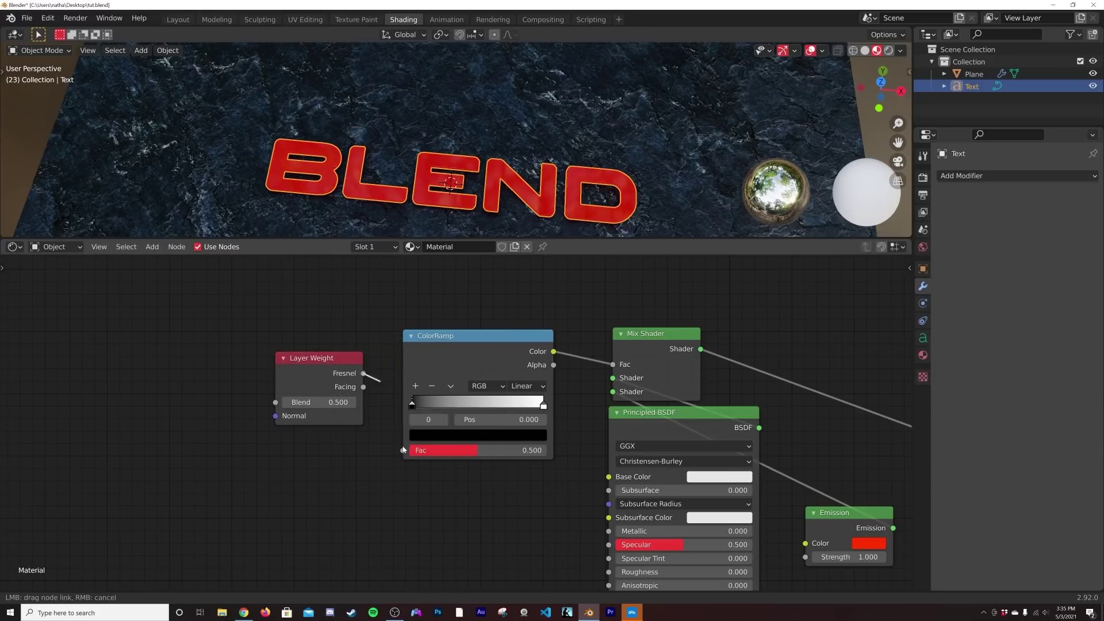
pyautogui.moveTo(363, 373); pyautogui.dragTo(405, 449)
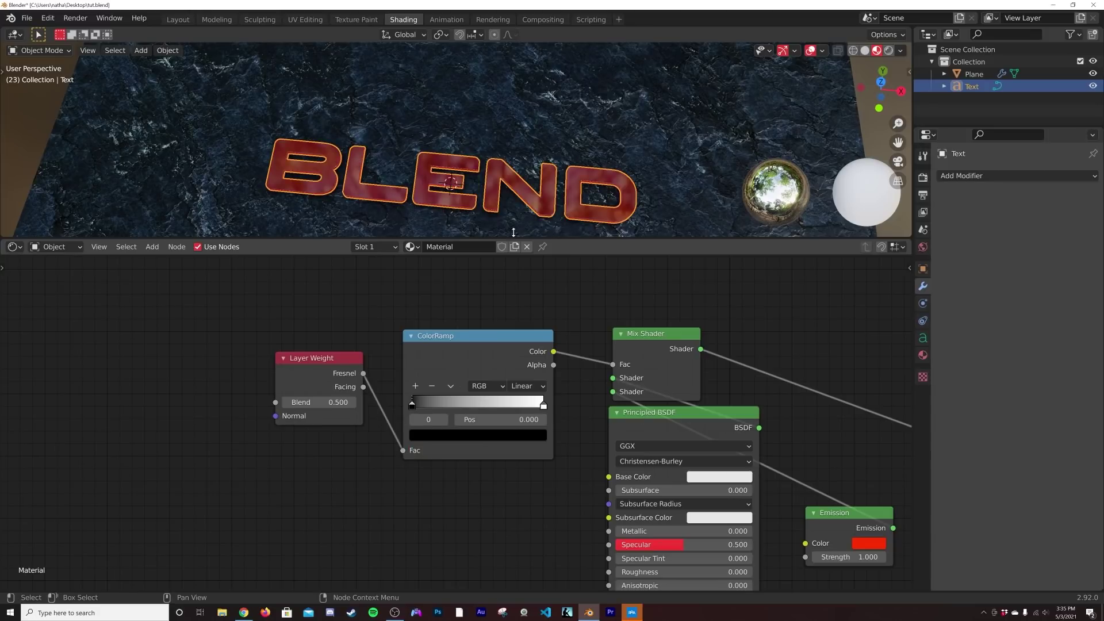
# Step: Set the Emission node's Strength to 50
pyautogui.scroll(3, 513, 229)
pyautogui.moveTo(737, 460); pyautogui.dragTo(598, 370, button='middle')
pyautogui.click(697, 468)
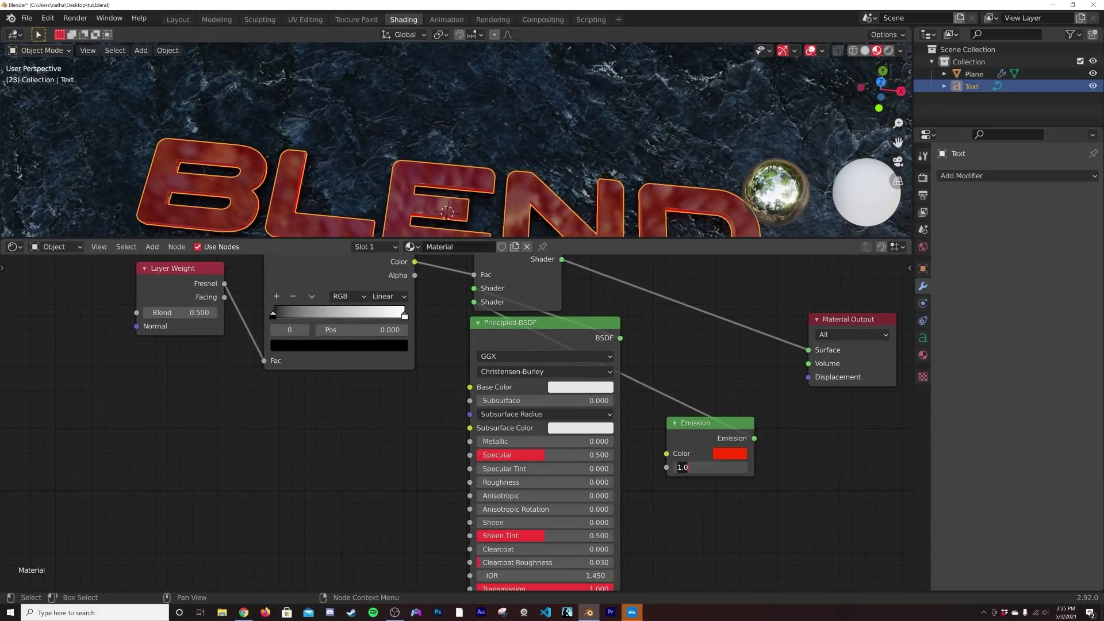
pyautogui.write('50')
pyautogui.press('Return')
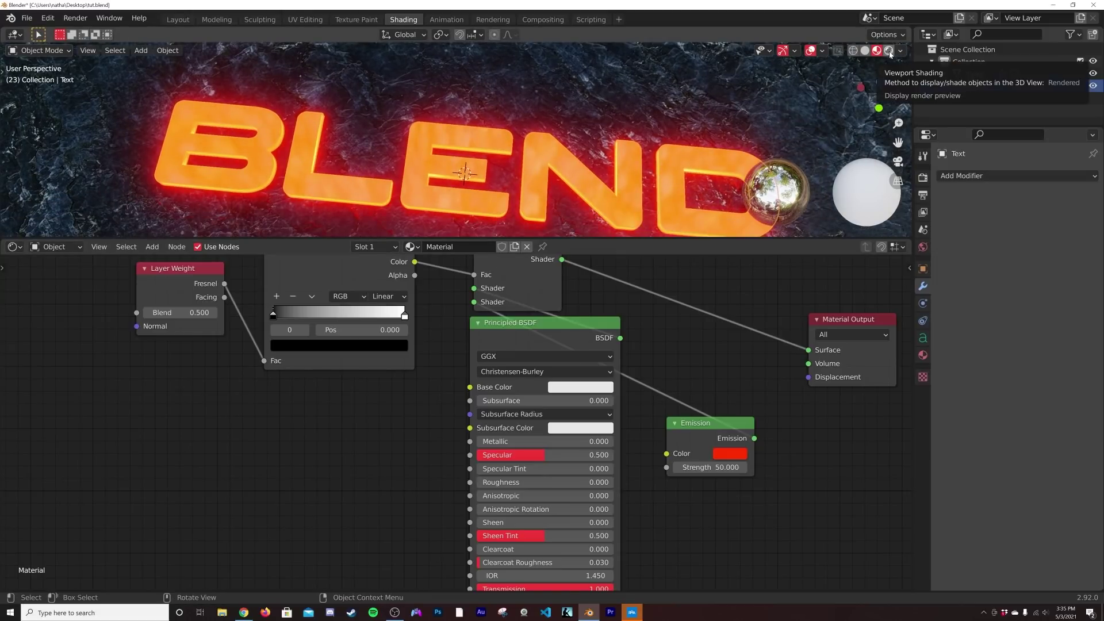
# Step: Switch the 3D viewport to Rendered shading and turn off its overlays
pyautogui.click(889, 51)
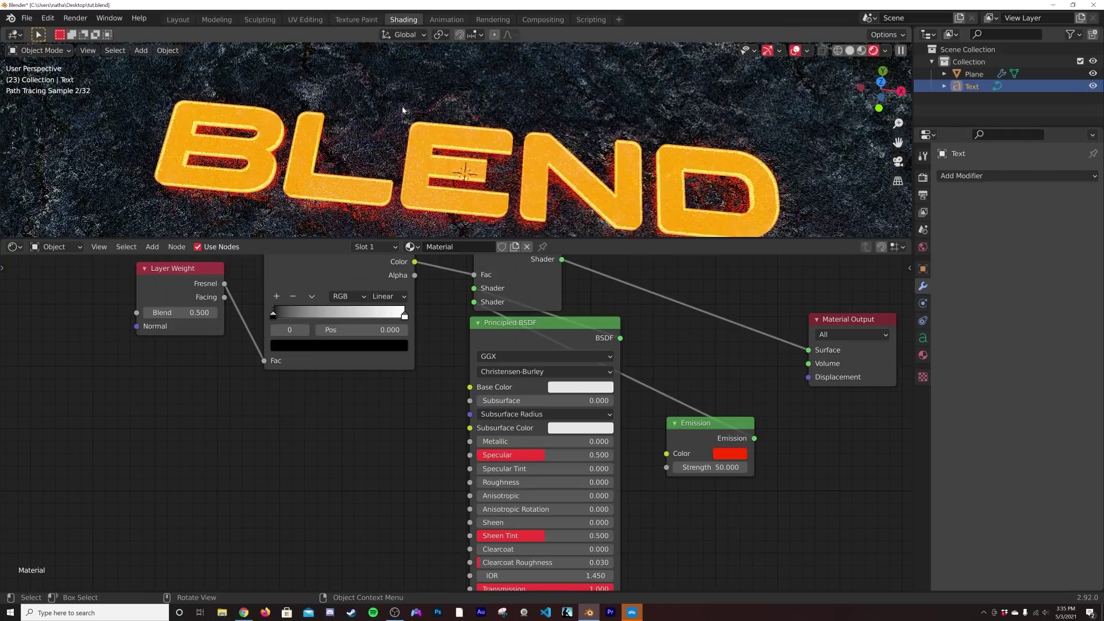
pyautogui.click(796, 50)
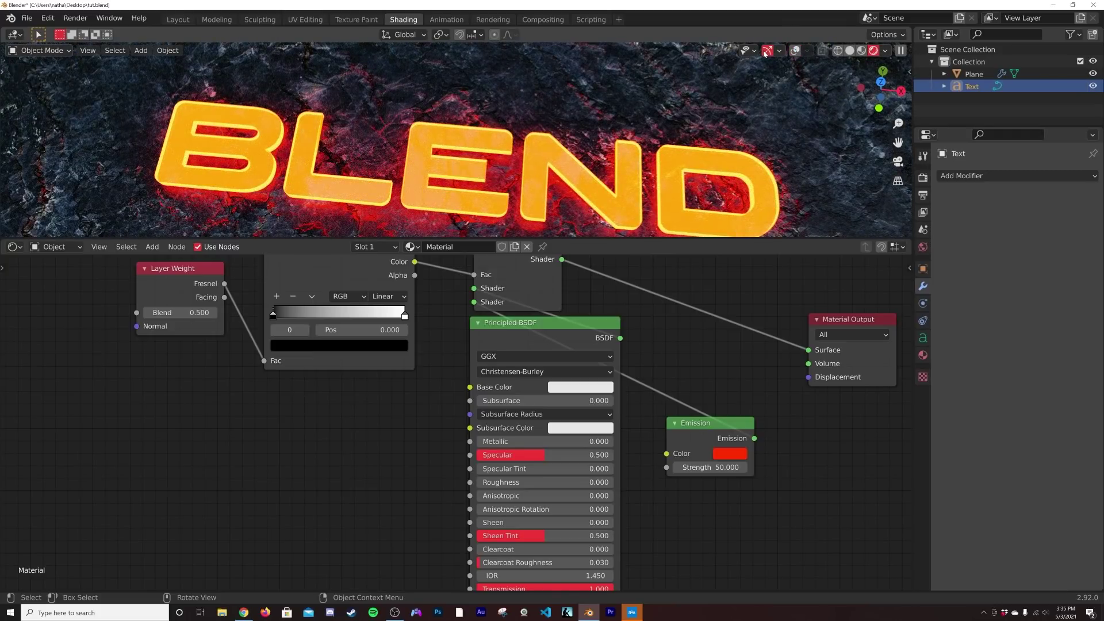
# Step: Set the Layer Weight node's Blend to 0.020 so the text glows only along its edges
pyautogui.moveTo(460, 172); pyautogui.dragTo(488, 190, button='middle')
pyautogui.moveTo(556, 204); pyautogui.dragTo(521, 199, button='middle')
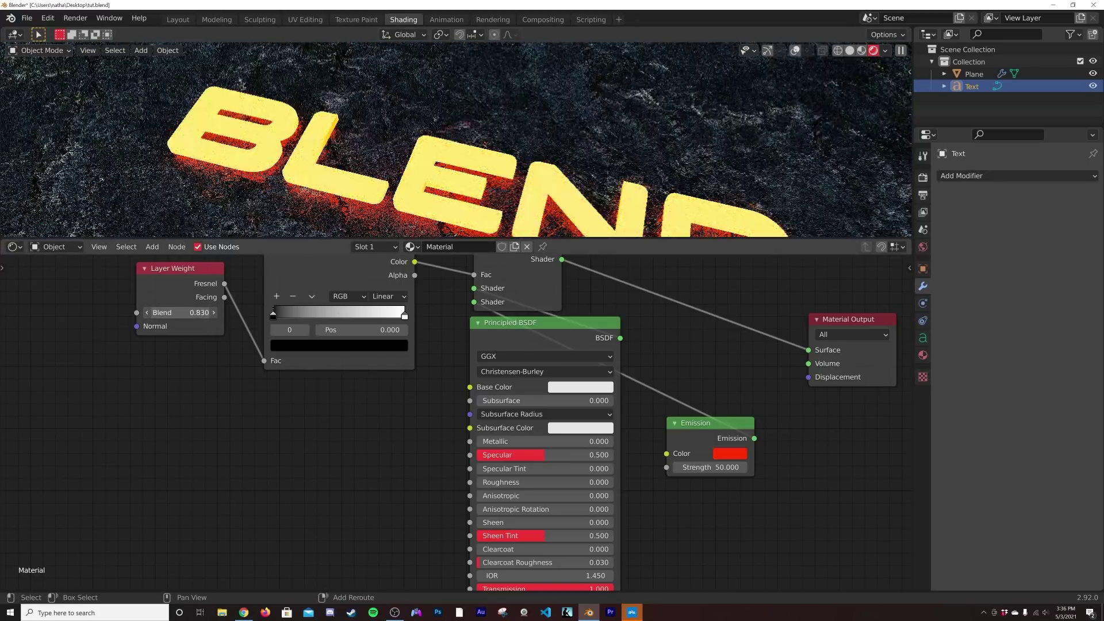
pyautogui.moveTo(184, 312); pyautogui.dragTo(152, 313)
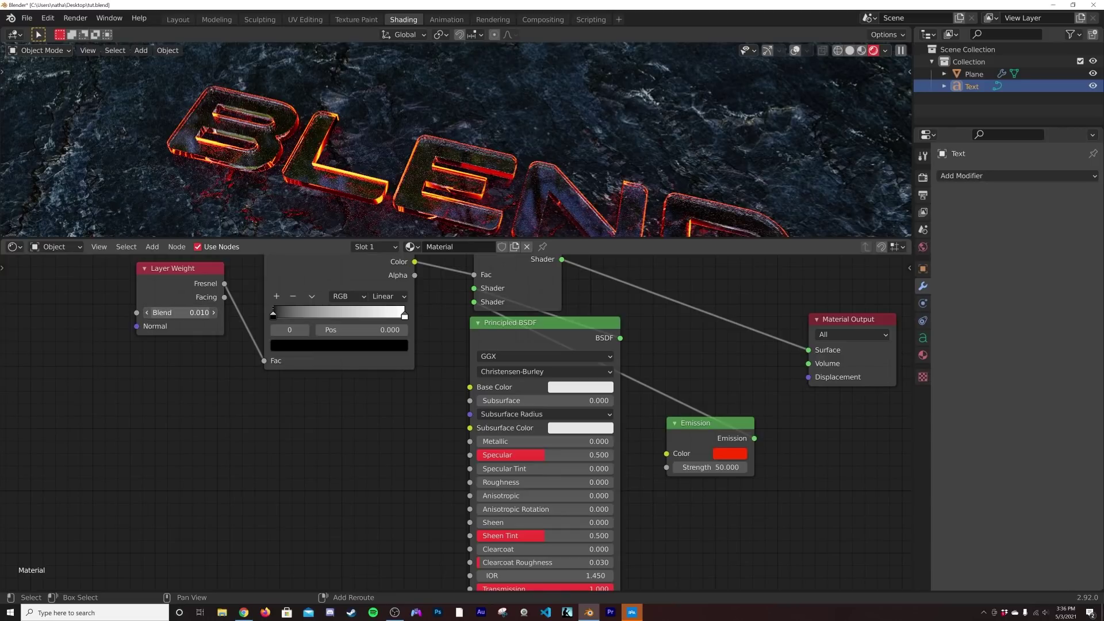
pyautogui.moveTo(184, 313); pyautogui.dragTo(189, 312)
pyautogui.scroll(-4, 538, 182)
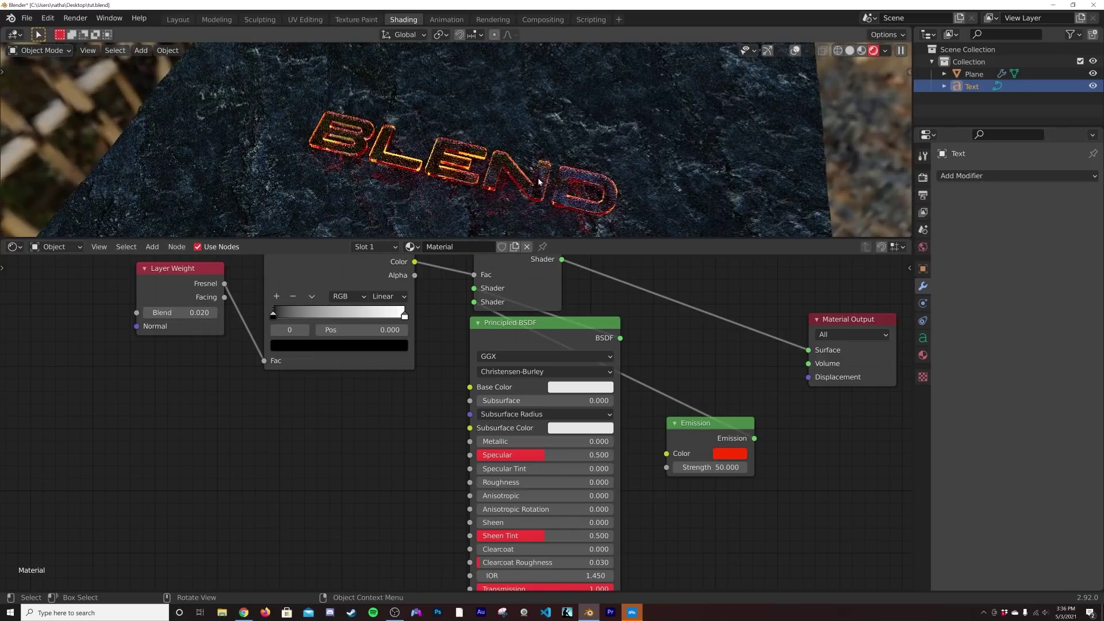
pyautogui.moveTo(538, 179); pyautogui.dragTo(531, 155, button='middle')
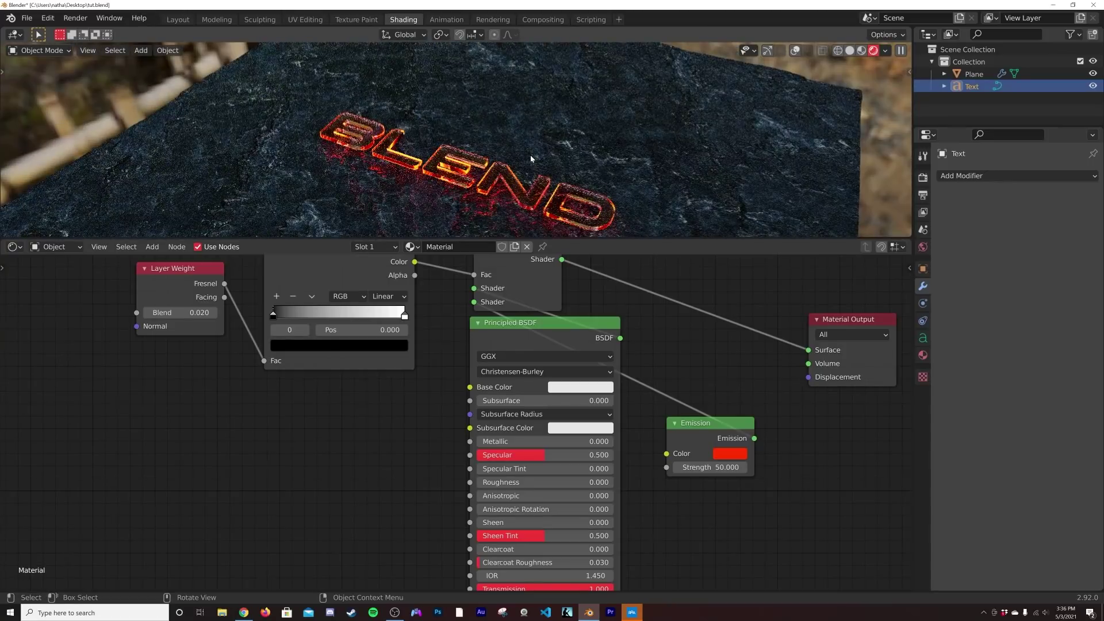
# Step: Enable Scene World lighting for the viewport's Rendered shading
pyautogui.click(886, 52)
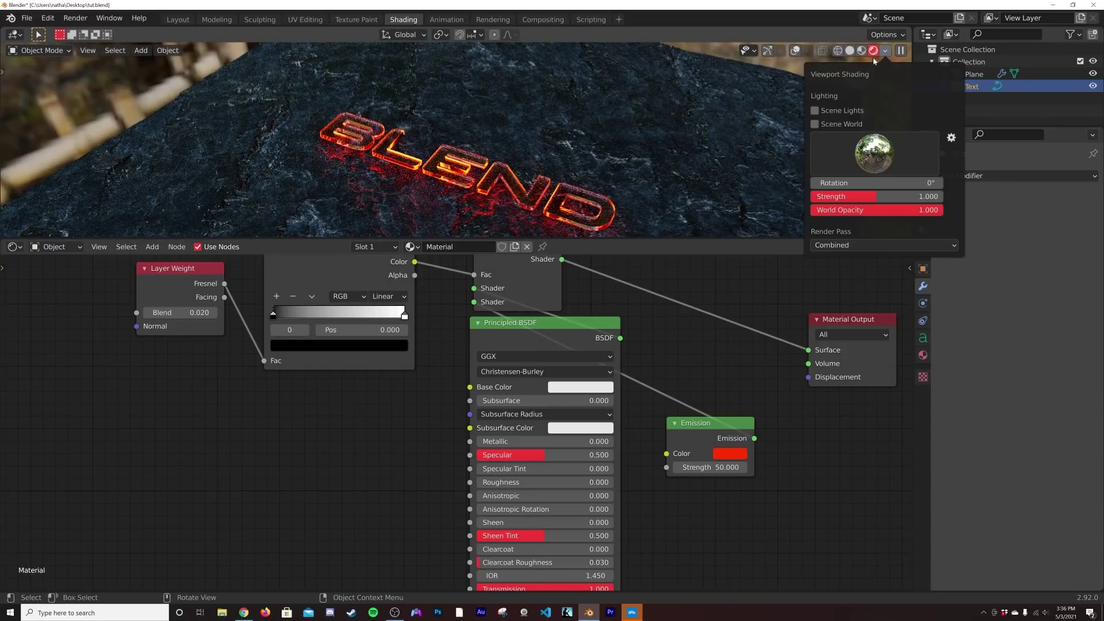
pyautogui.click(815, 123)
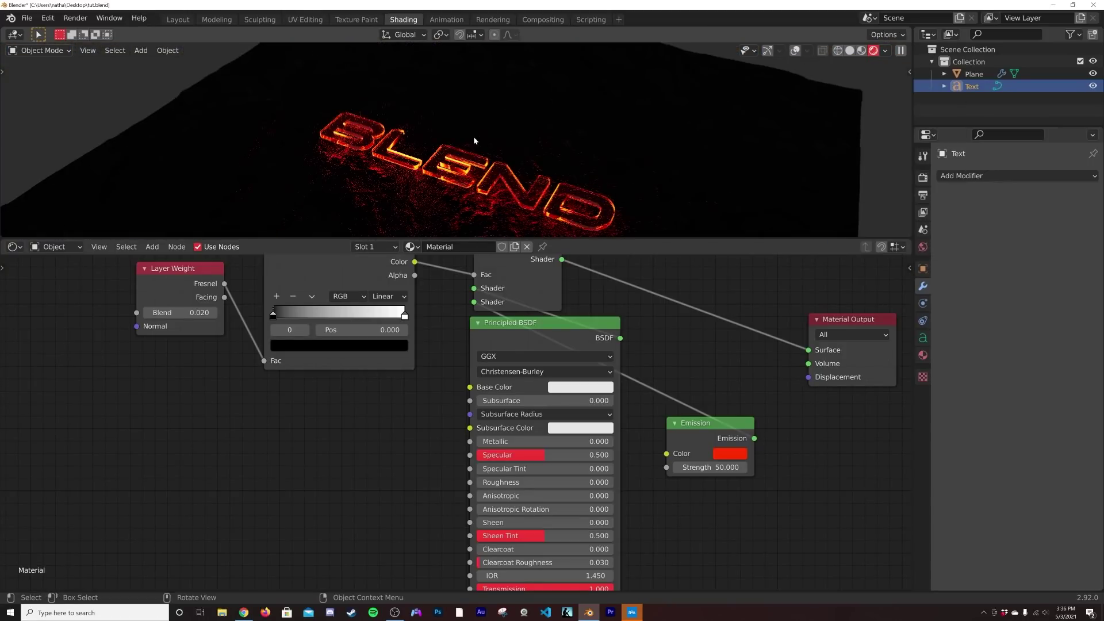
pyautogui.moveTo(683, 163); pyautogui.dragTo(681, 190, button='middle')
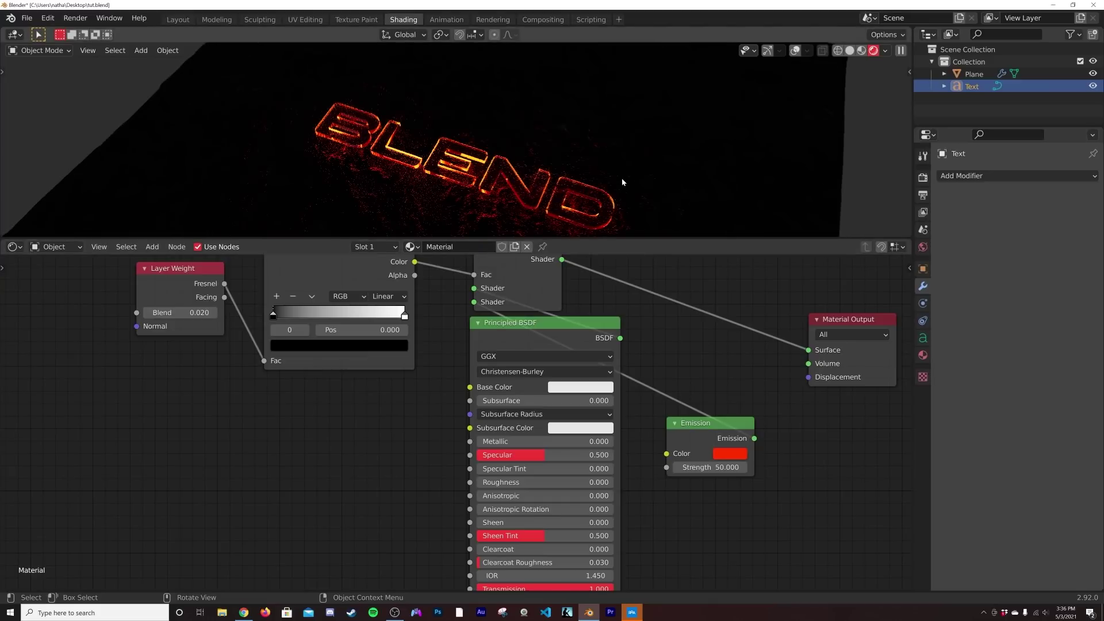
# Step: Give the world background color an Environment Texture and load the kloppenheim_02_4k (2) image from the Desktop
pyautogui.click(922, 248)
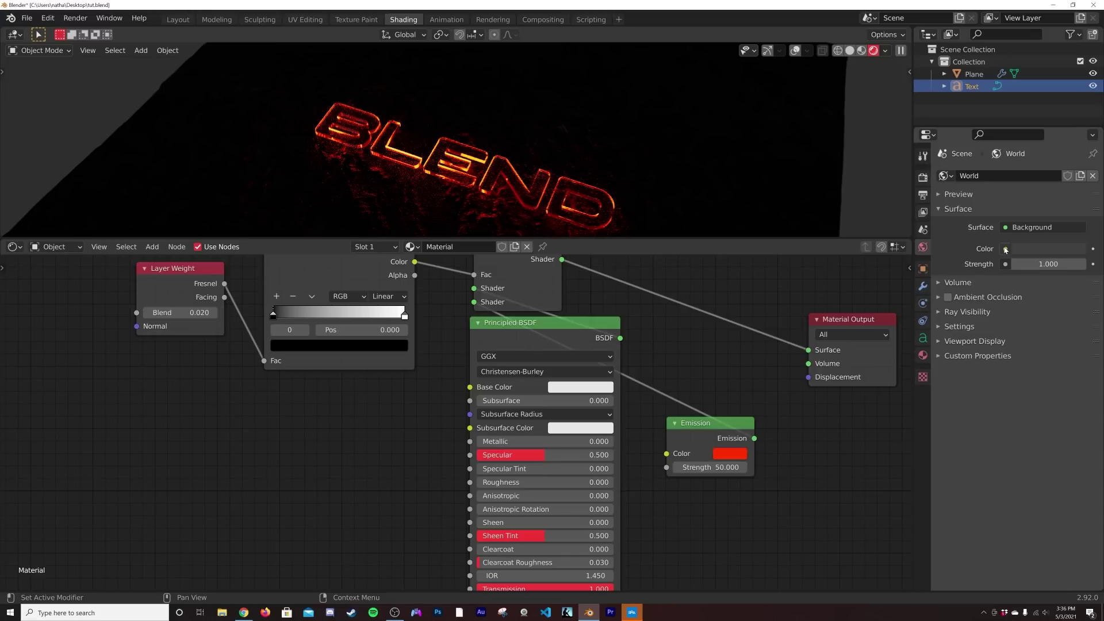
pyautogui.click(1004, 249)
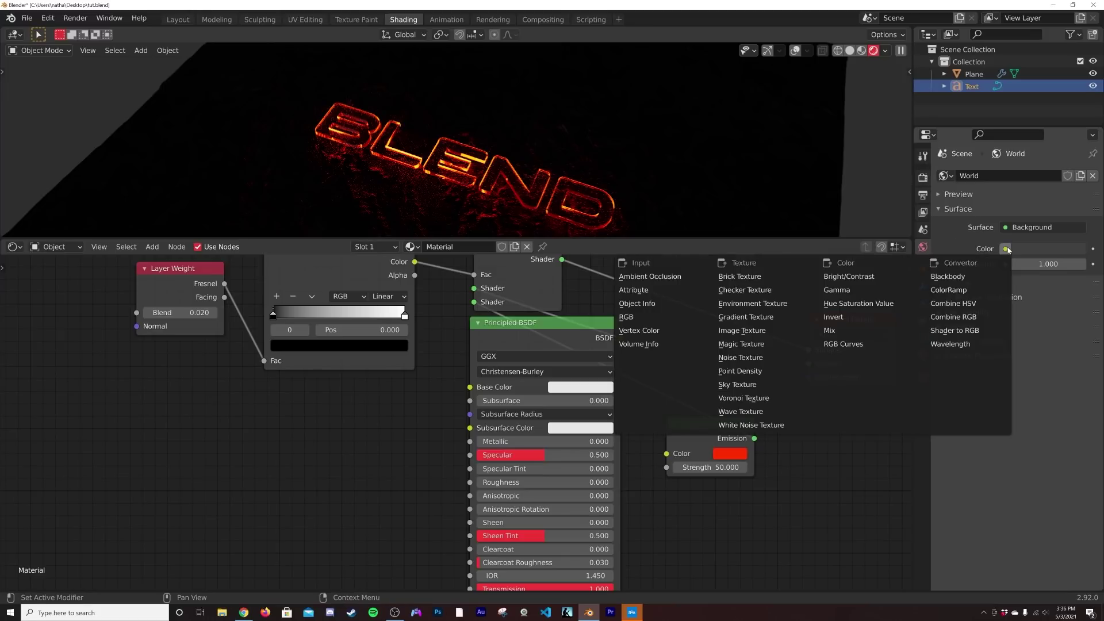
pyautogui.click(765, 304)
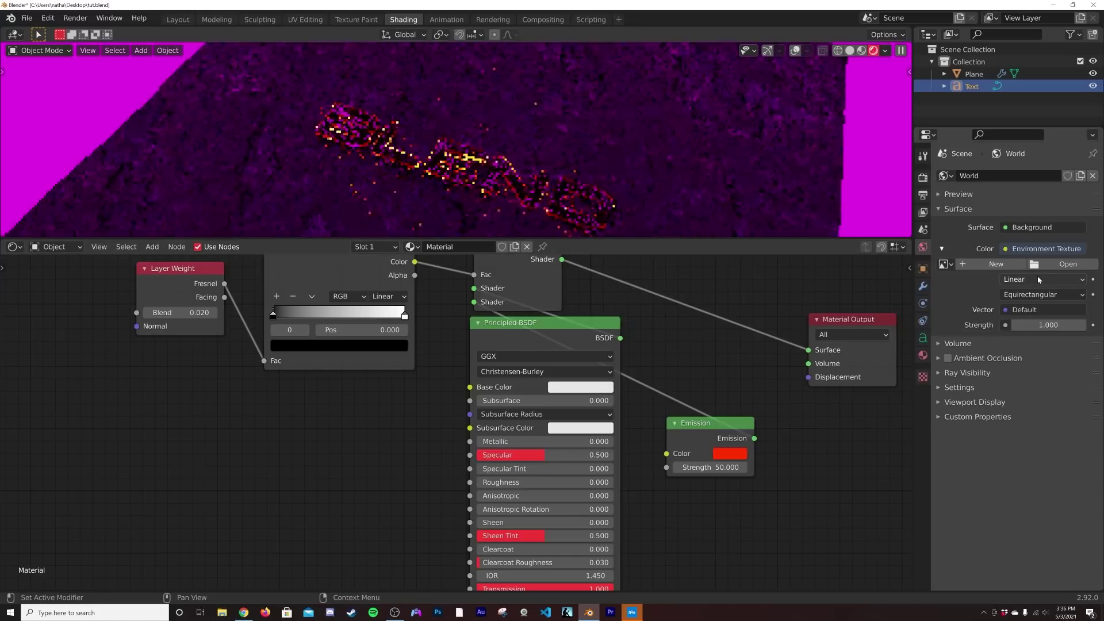
pyautogui.click(1068, 265)
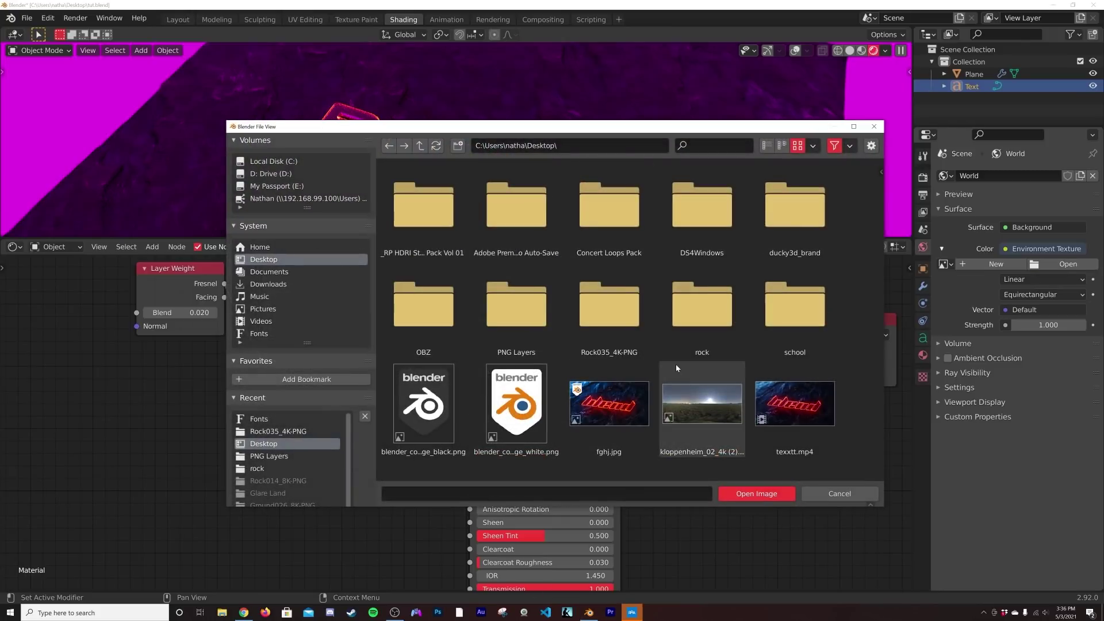
pyautogui.doubleClick(685, 410)
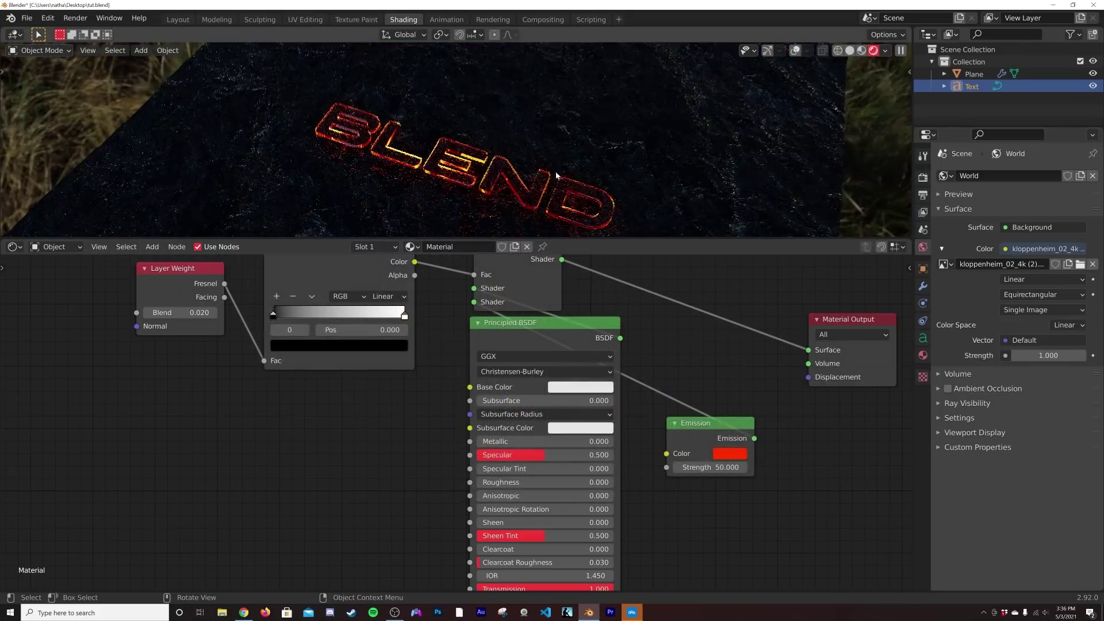
pyautogui.moveTo(605, 151); pyautogui.dragTo(471, 121, button='middle')
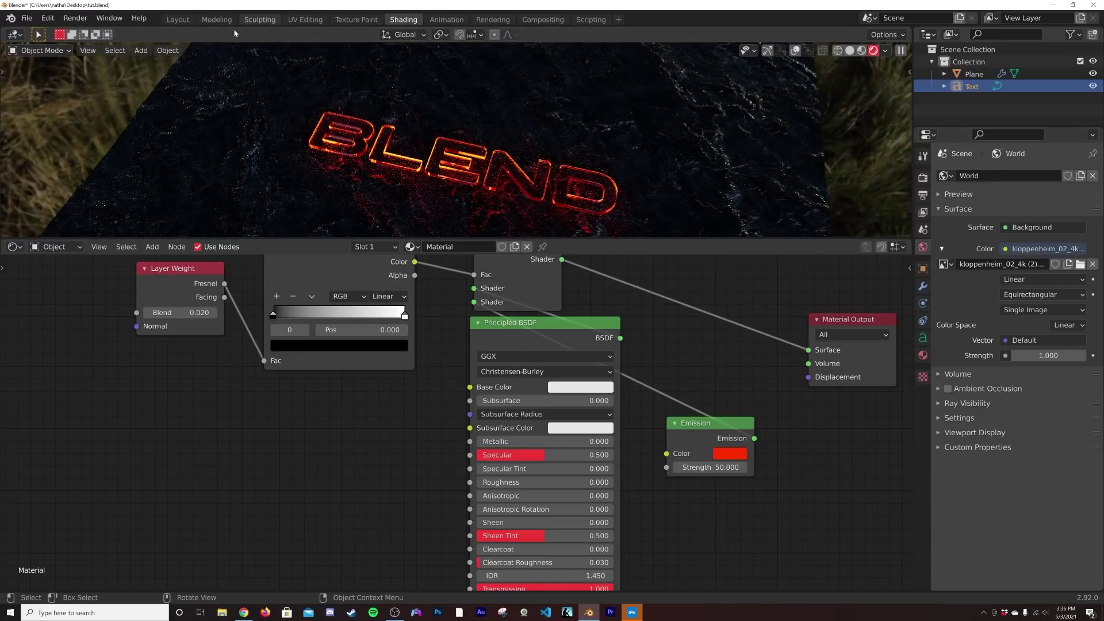
# Step: Switch to the Layout workspace and show its 3D viewport in Rendered shading
pyautogui.click(182, 23)
pyautogui.moveTo(437, 196); pyautogui.dragTo(476, 267, button='middle')
pyautogui.scroll(-7, 476, 268)
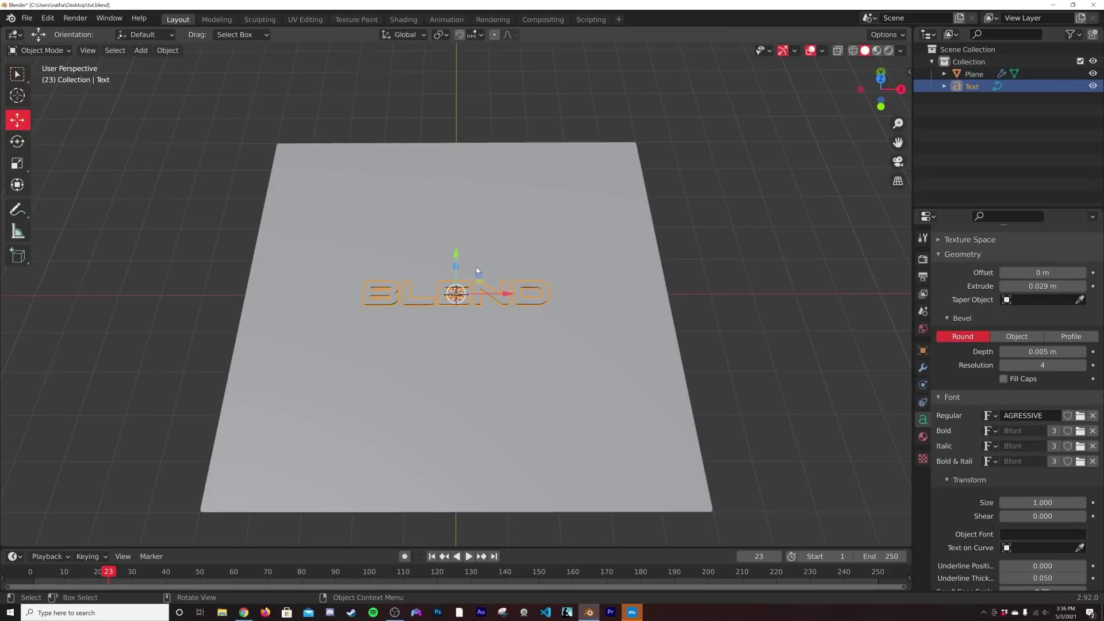
pyautogui.scroll(2, 477, 266)
pyautogui.press('z')
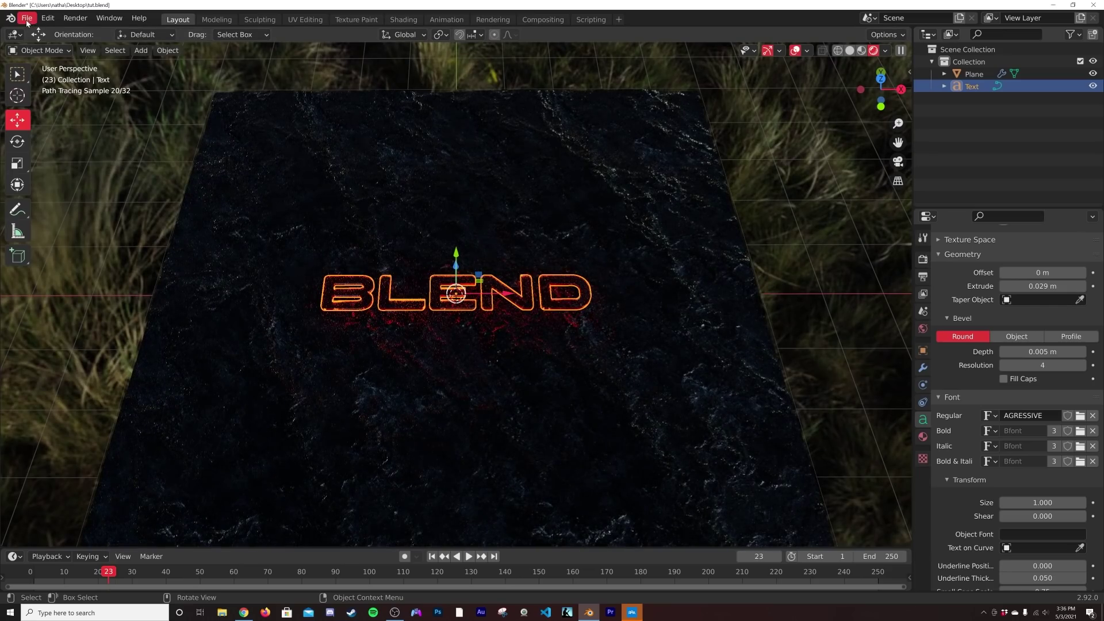
# Step: Save the project file tut.blend and deselect the BLEND text
pyautogui.click(26, 21)
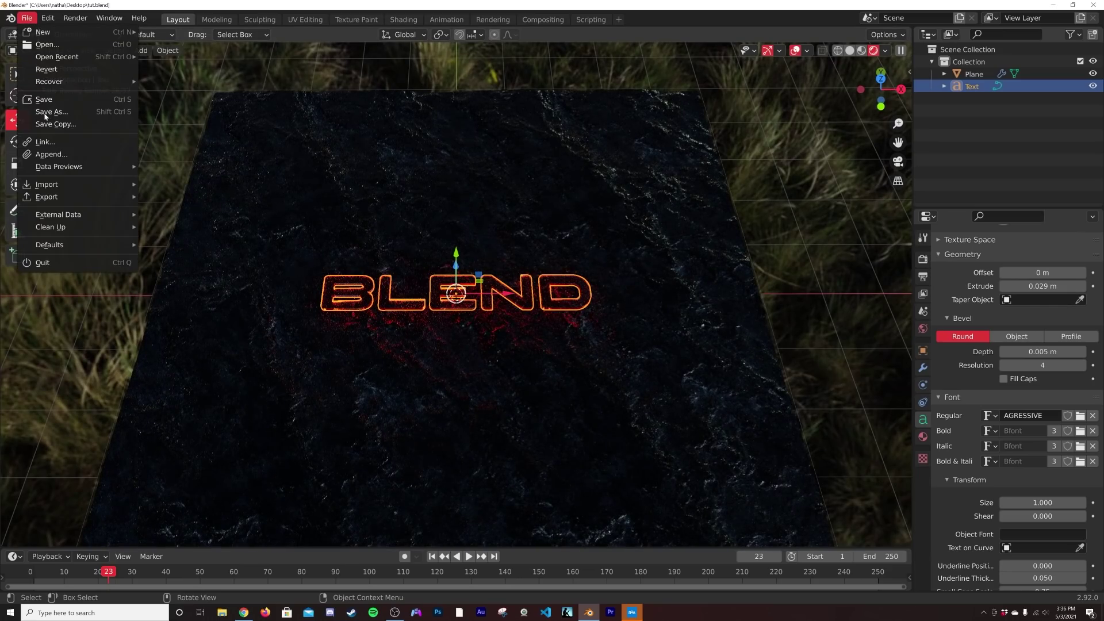
pyautogui.click(55, 111)
pyautogui.moveTo(185, 180); pyautogui.dragTo(423, 217, button='middle')
pyautogui.scroll(4, 448, 242)
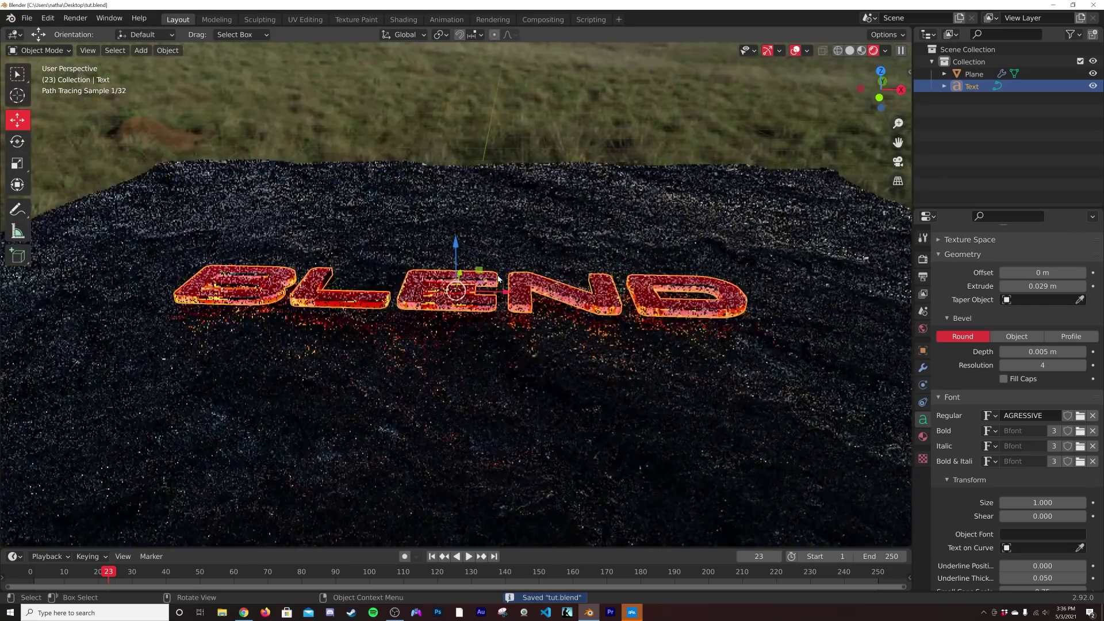
pyautogui.click(464, 80)
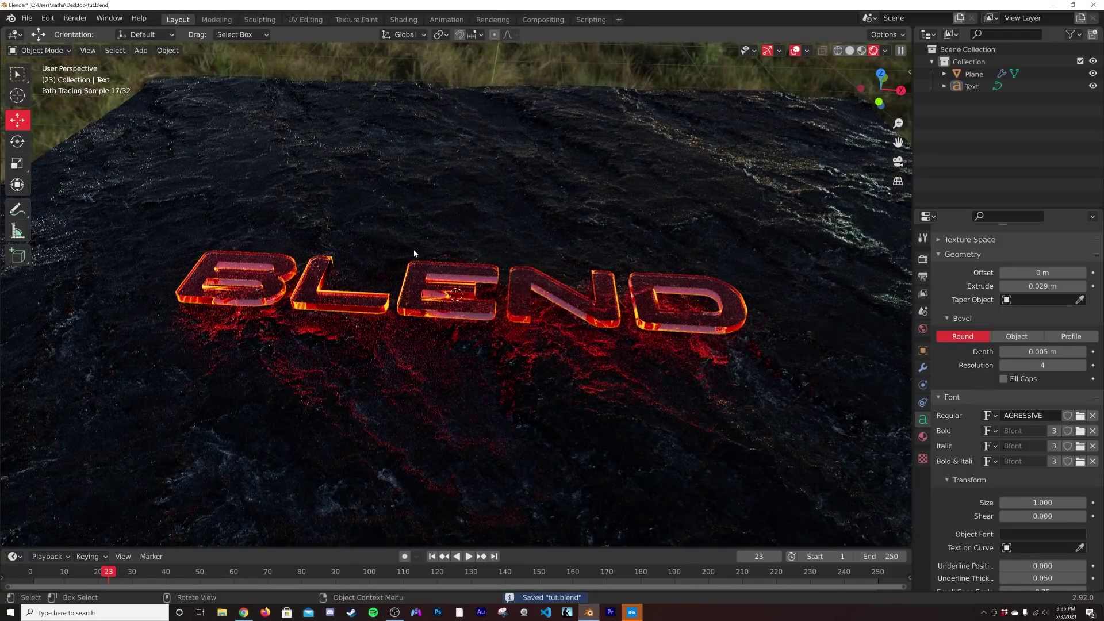
pyautogui.scroll(-5, 387, 268)
pyautogui.moveTo(387, 268); pyautogui.dragTo(488, 281, button='middle')
pyautogui.scroll(-2, 488, 281)
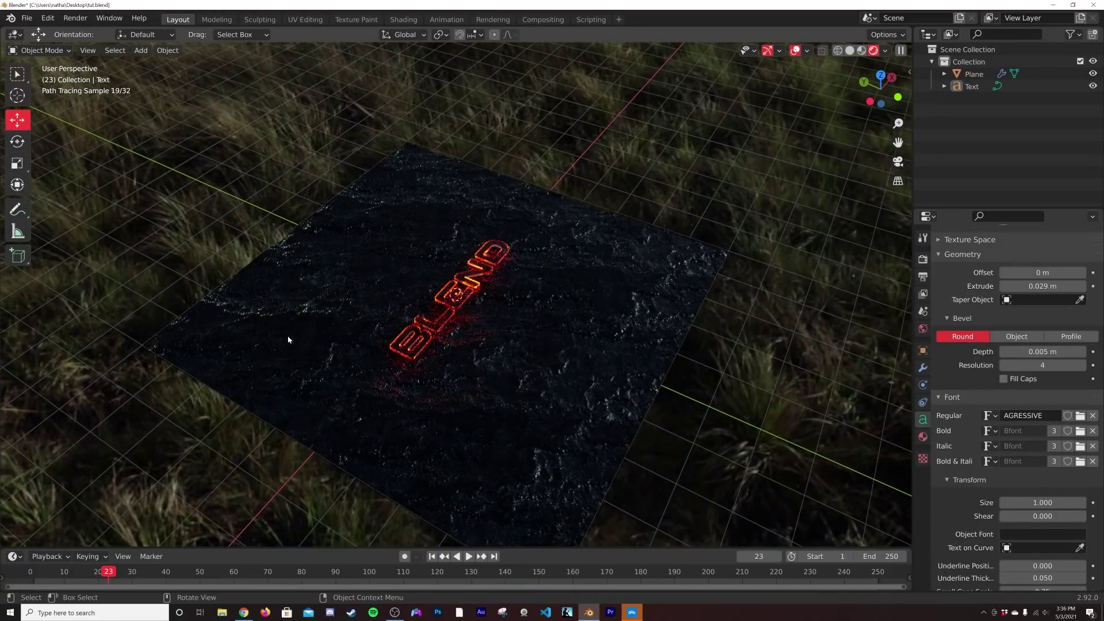
# Step: Switch the viewport to Material Preview and add an Area light at the world origin
pyautogui.press('z')
pyautogui.click(322, 390)
pyautogui.moveTo(277, 335)
pyautogui.mouseDown(button='middle')
pyautogui.moveTo(490, 299)
pyautogui.moveTo(397, 247)
pyautogui.mouseUp(button='middle')
pyautogui.hotkey('shift', 'a')
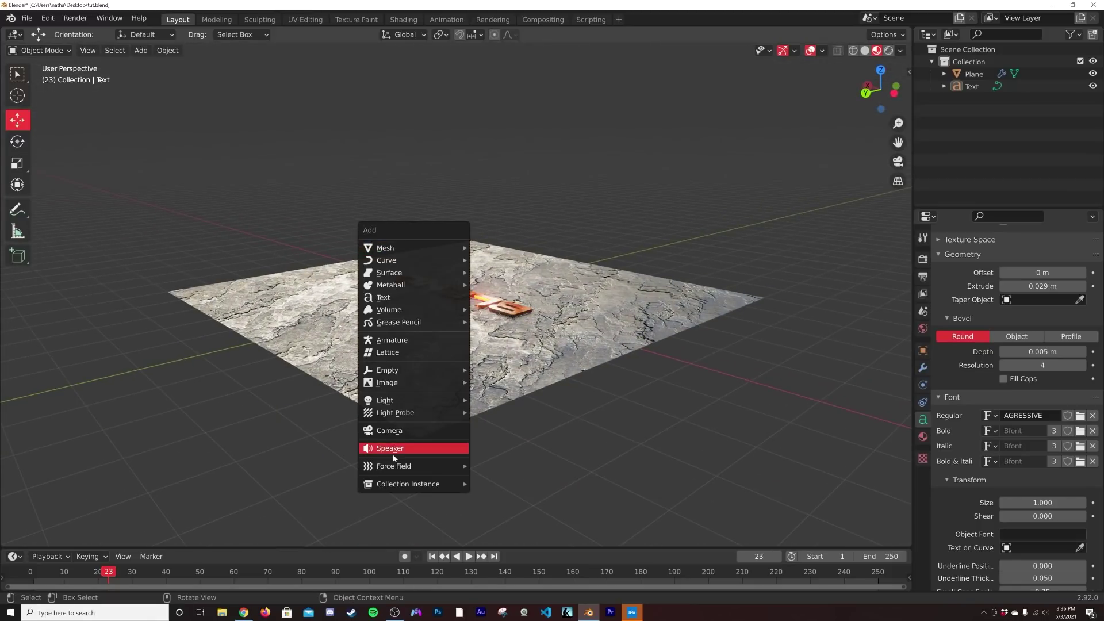
pyautogui.moveTo(402, 400)
pyautogui.click(506, 441)
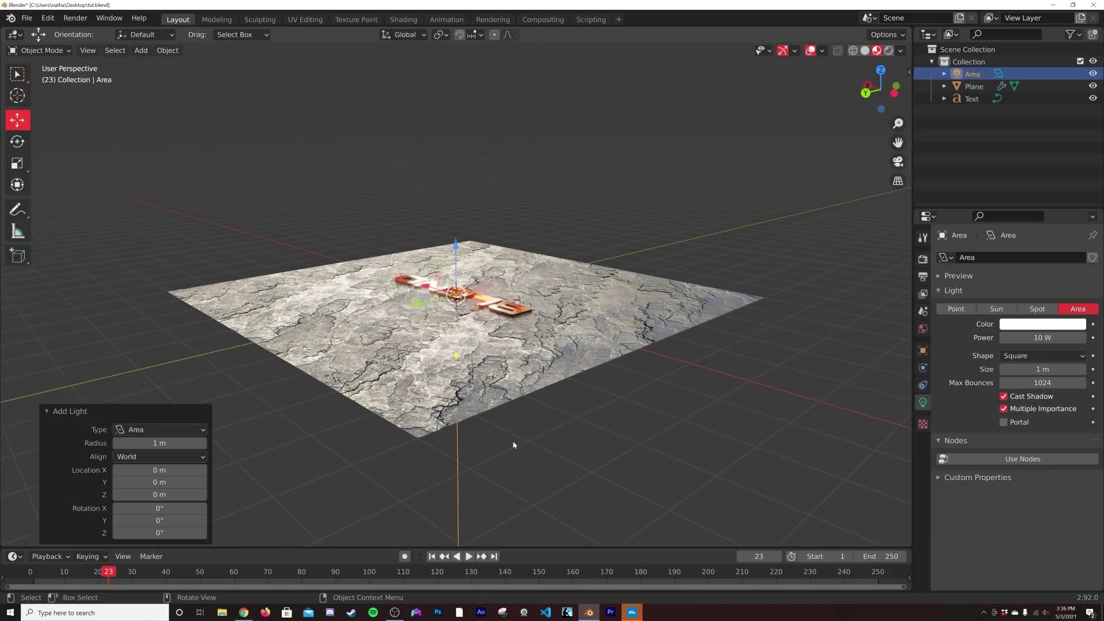
pyautogui.moveTo(512, 442)
pyautogui.mouseDown(button='middle')
pyautogui.moveTo(503, 418)
pyautogui.moveTo(517, 405)
pyautogui.mouseUp(button='middle')
# Step: Enable Scene Lights and Scene World for the viewport's Material Preview shading
pyautogui.click(900, 51)
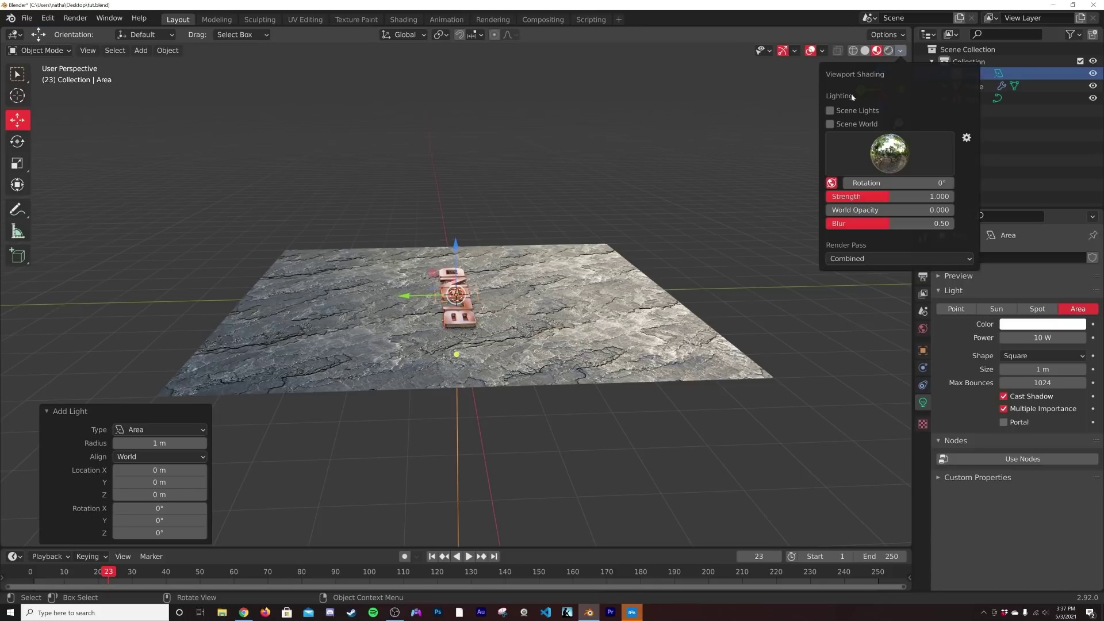
pyautogui.click(830, 124)
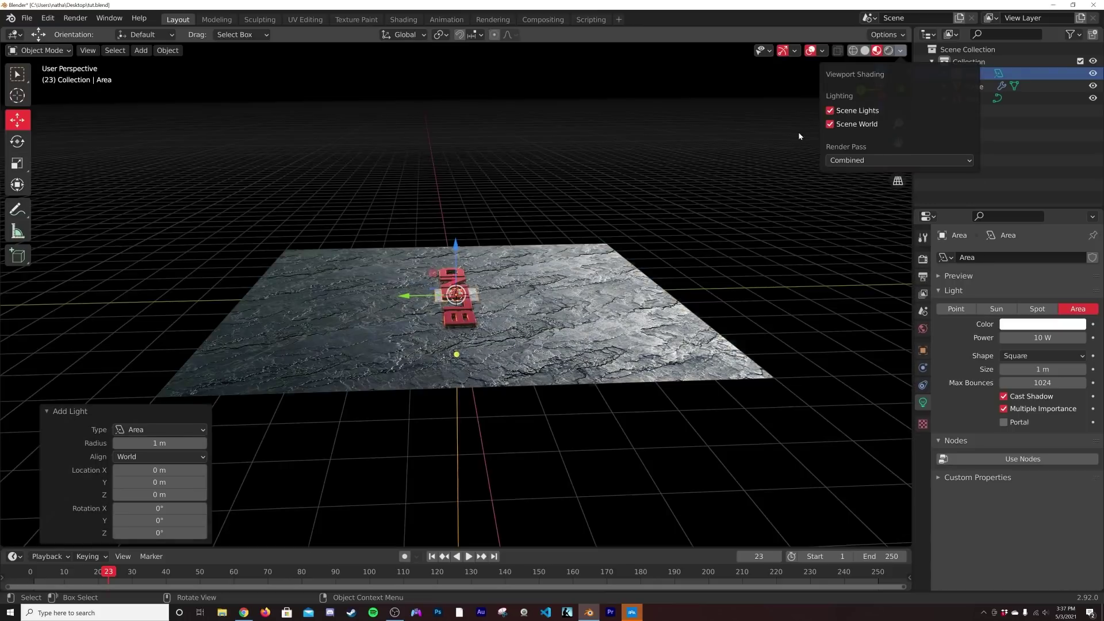
pyautogui.moveTo(608, 281); pyautogui.dragTo(588, 268, button='middle')
# Step: Move the area light out past a corner of the rock plane and raise it above the ground
pyautogui.press('g')
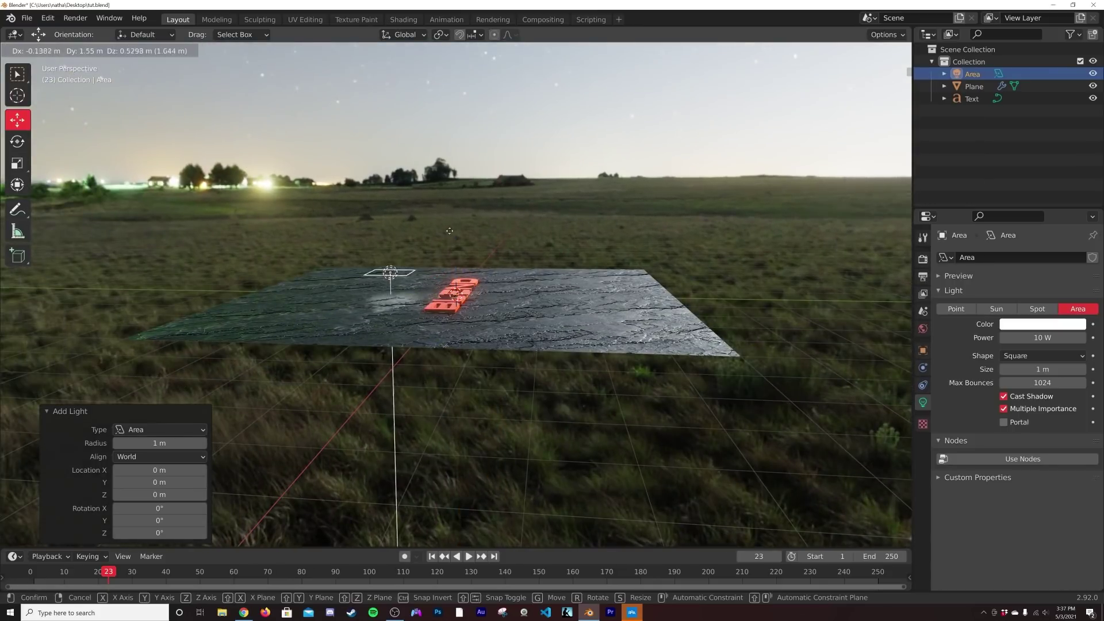
pyautogui.click(279, 223)
pyautogui.moveTo(279, 223); pyautogui.dragTo(288, 185, button='middle')
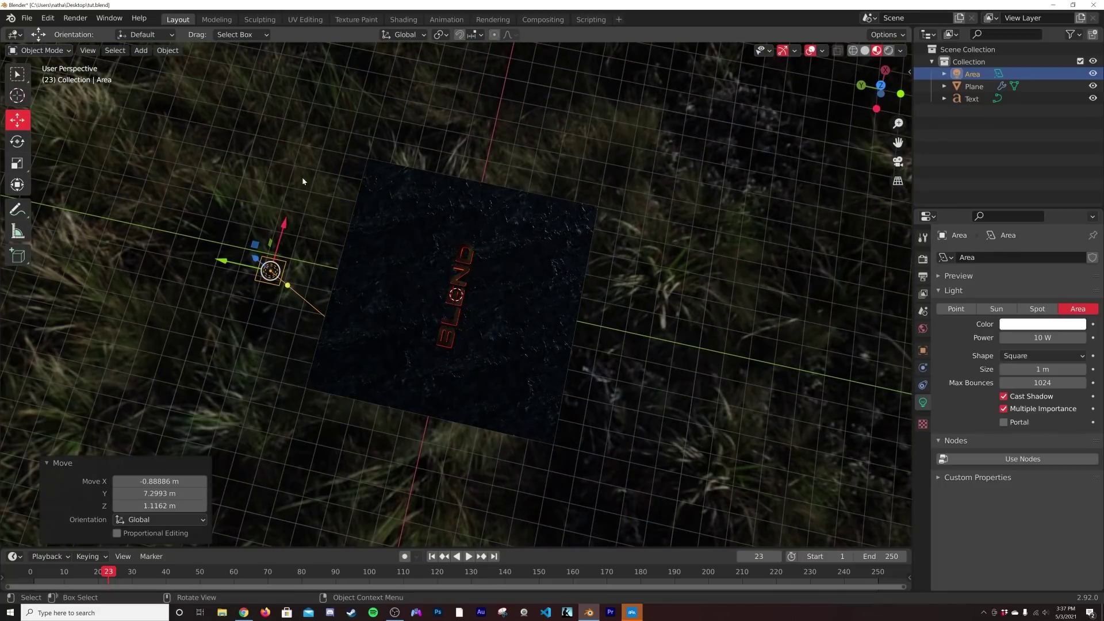
pyautogui.press('g')
pyautogui.click(287, 274)
pyautogui.moveTo(362, 322); pyautogui.dragTo(439, 246, button='middle')
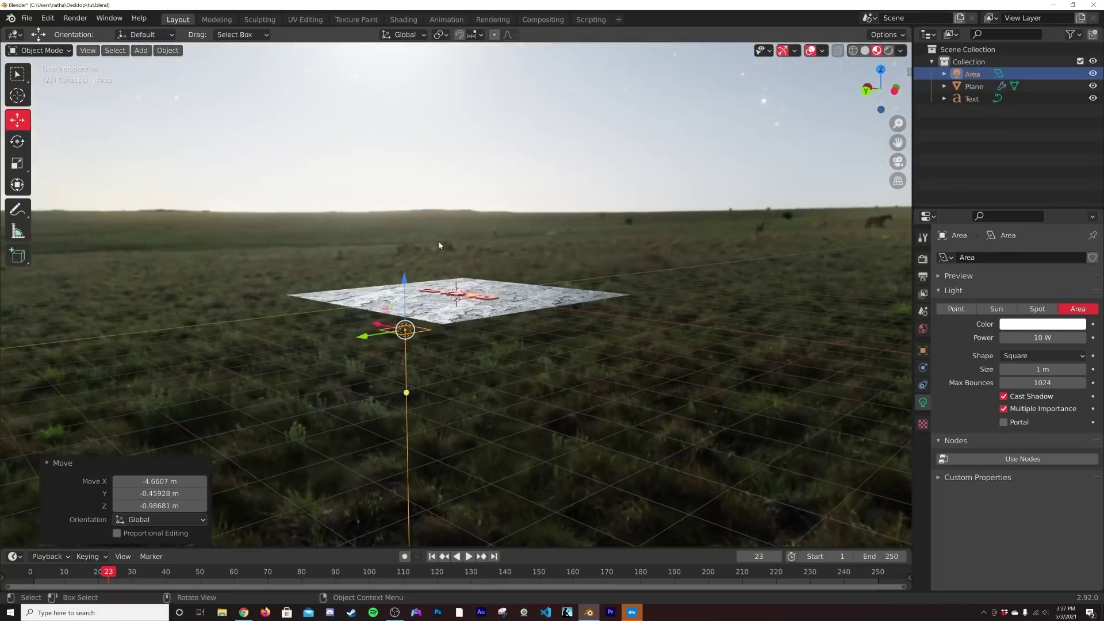
pyautogui.press('g')
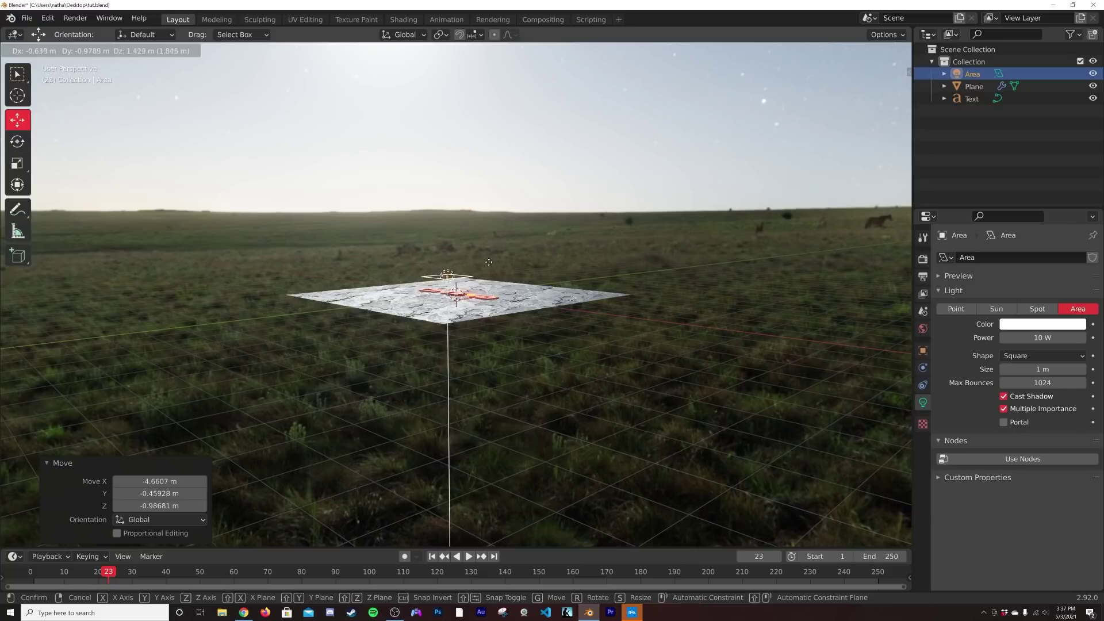
pyautogui.click(487, 253)
pyautogui.scroll(3, 487, 262)
# Step: Rotate the area light freely to aim it at the BLEND text and scale it up by about 2.06
pyautogui.press('r')
pyautogui.press('r')
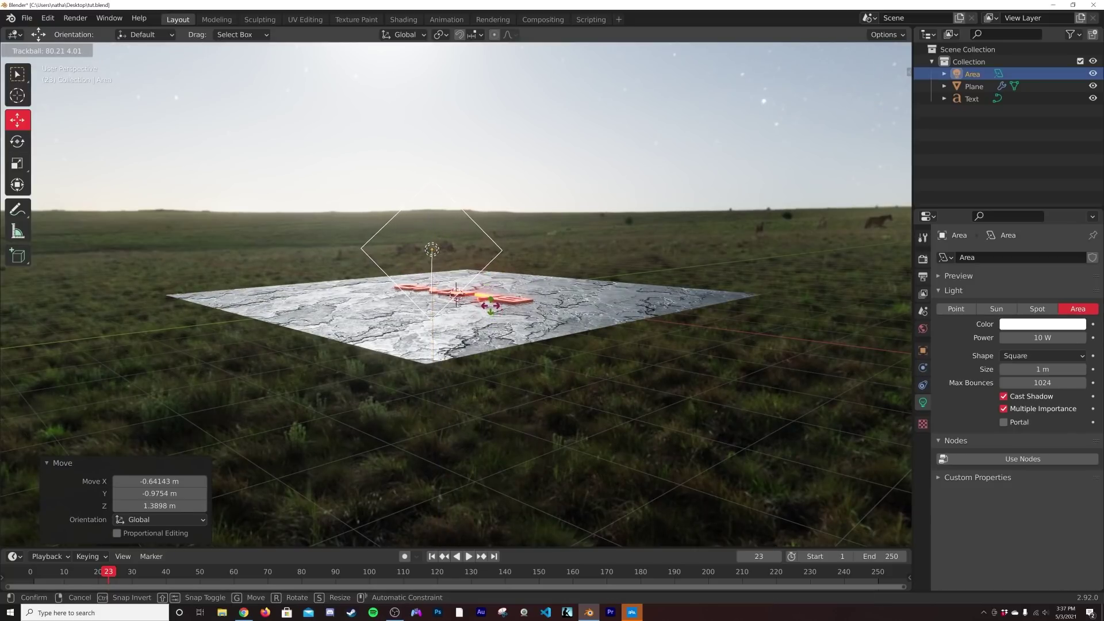
pyautogui.click(496, 305)
pyautogui.press('s')
pyautogui.click(607, 299)
pyautogui.moveTo(592, 292); pyautogui.dragTo(496, 306, button='middle')
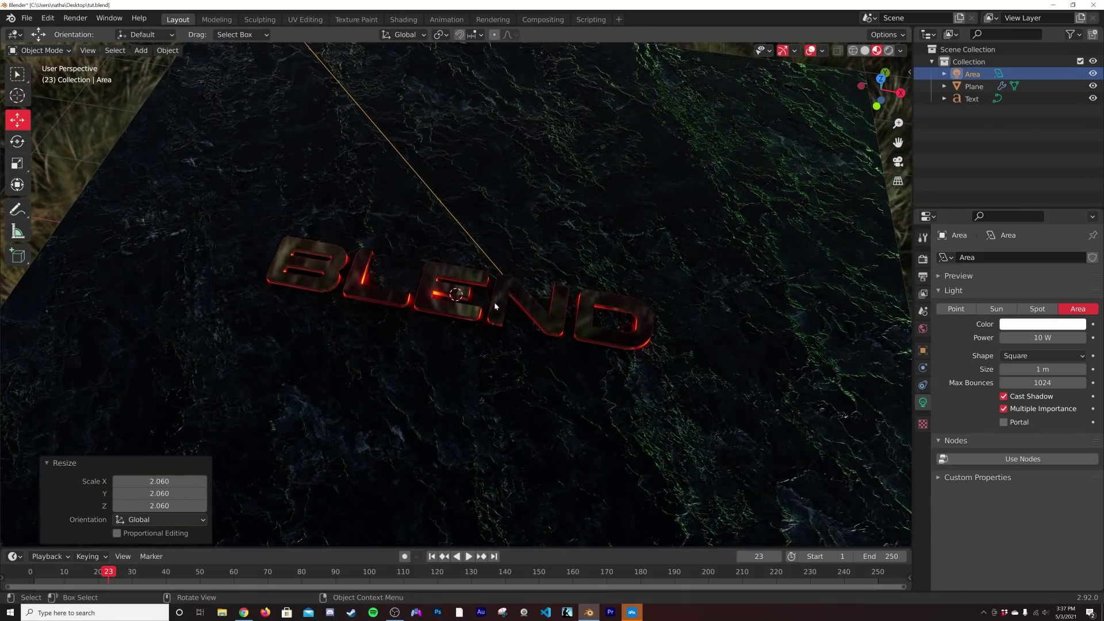
# Step: In Rendered shading, color the area light blue with hue 0.621 and saturation 1.000, and set its power to 4000 W
pyautogui.click(889, 50)
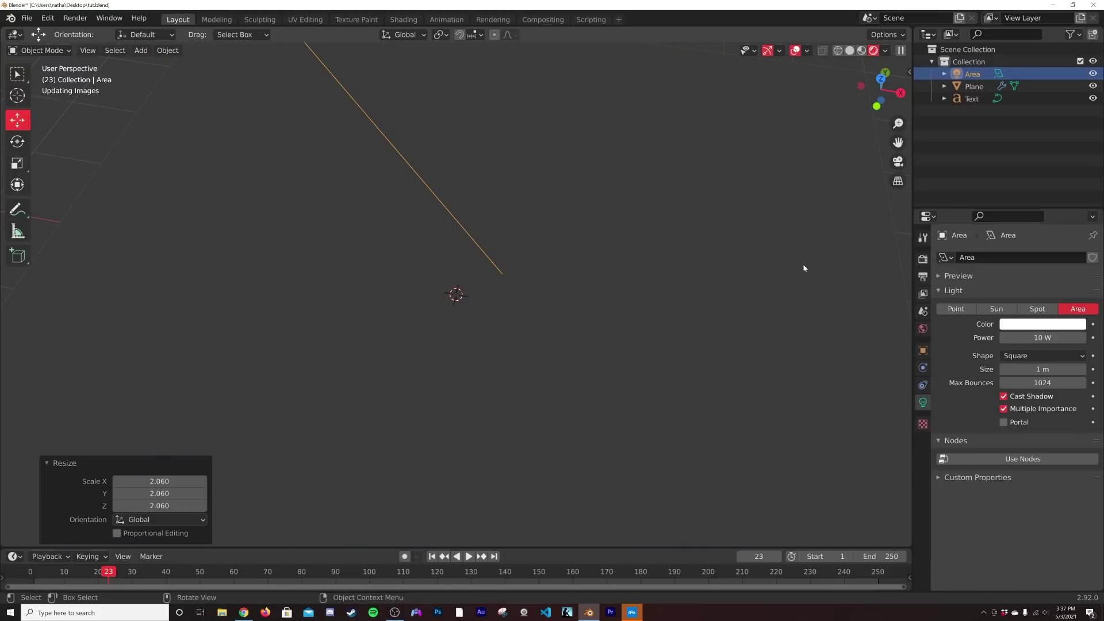
pyautogui.click(1032, 330)
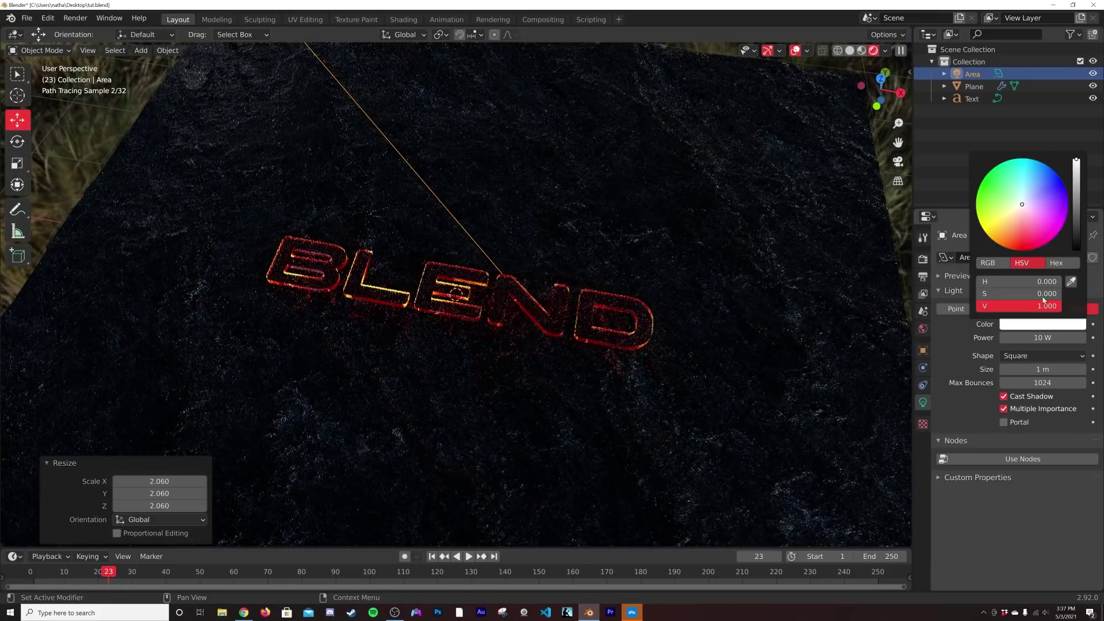
pyautogui.click(1043, 163)
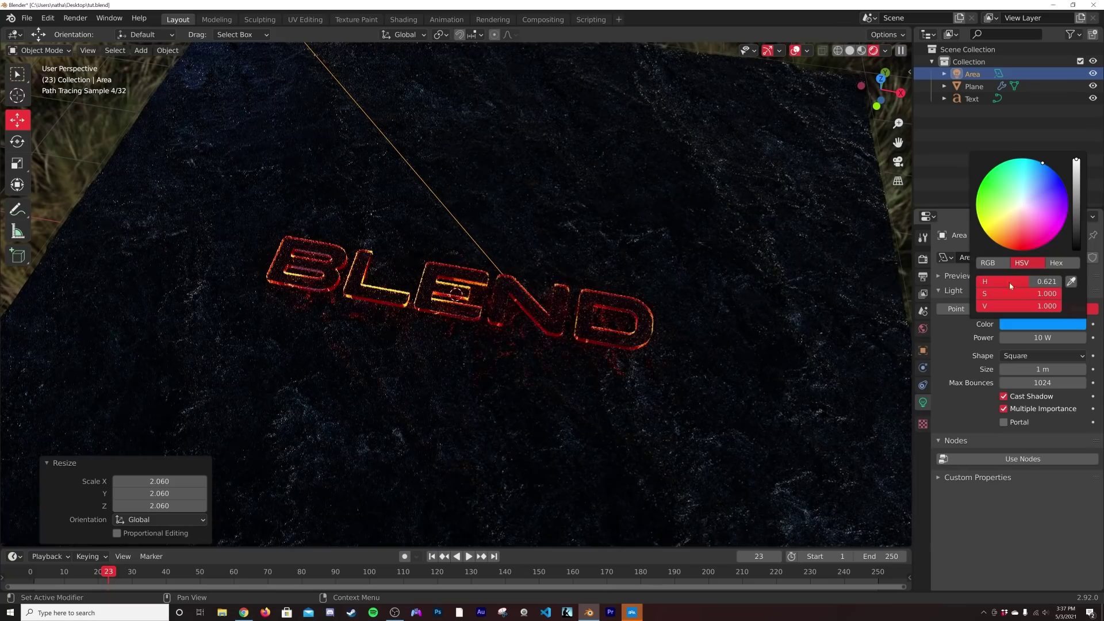
pyautogui.click(1040, 338)
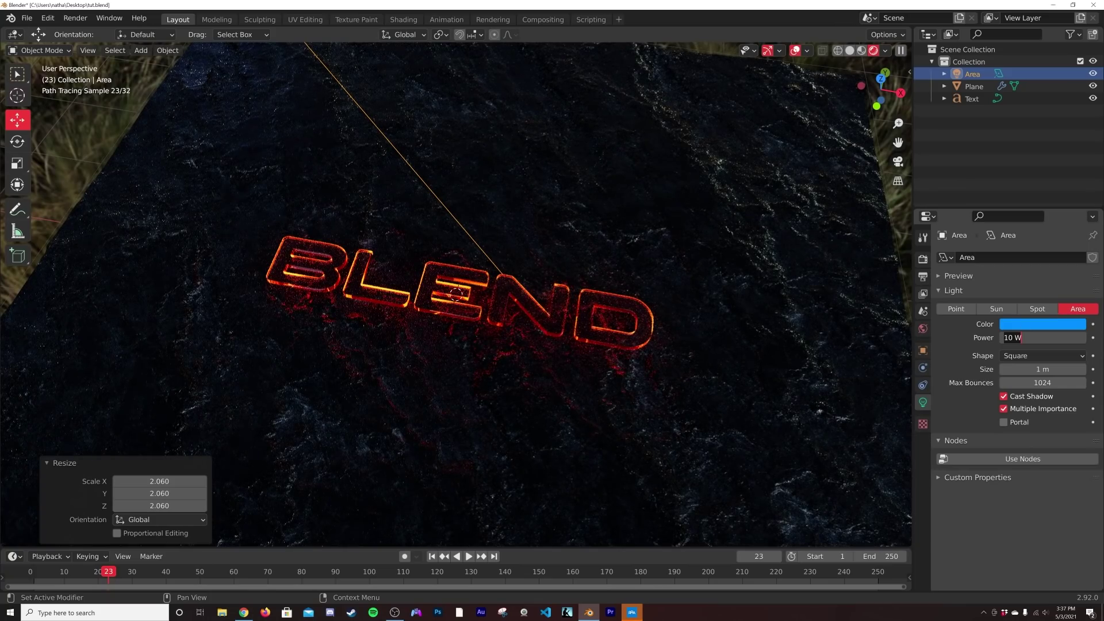
pyautogui.write('4000')
pyautogui.press('Return')
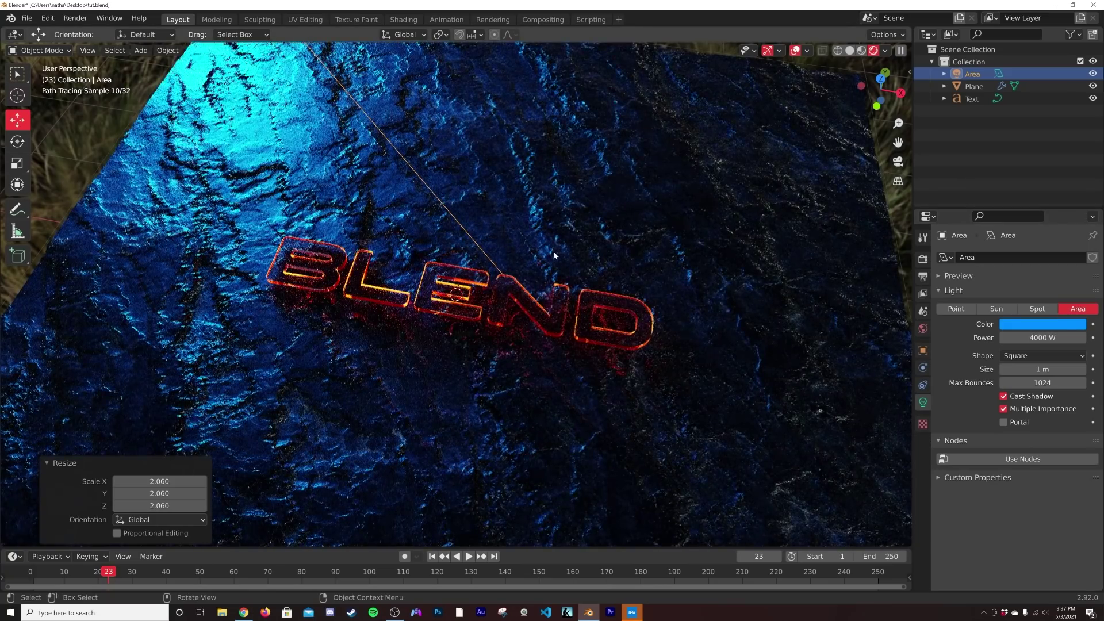
pyautogui.moveTo(755, 278); pyautogui.dragTo(586, 305, button='middle')
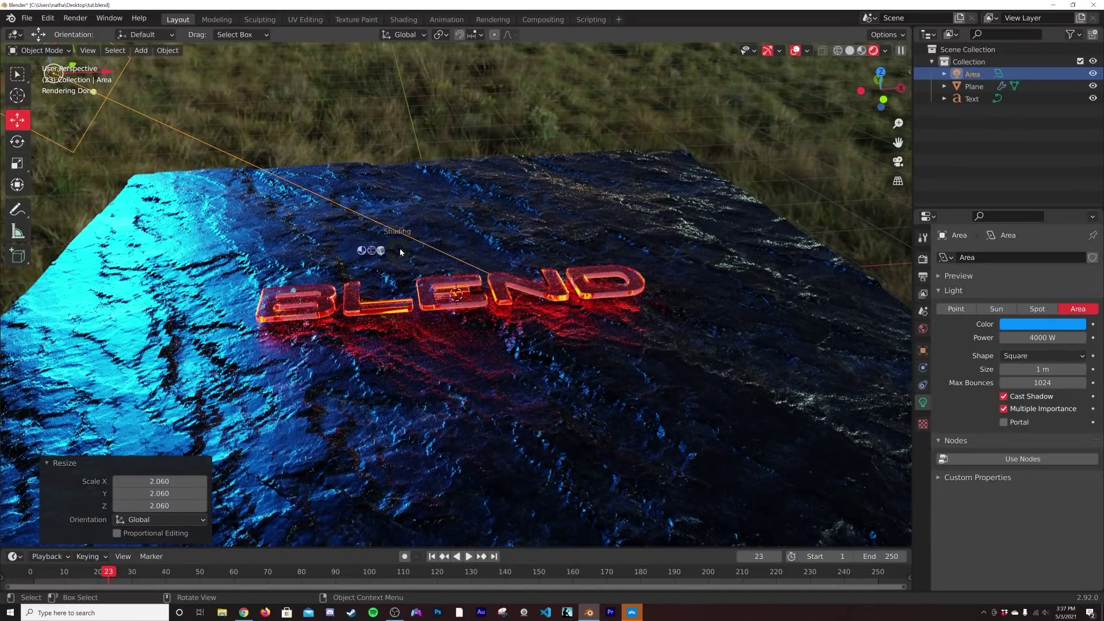
# Step: Switch the viewport to Solid shading and add a Plain Axes empty at the world origin
pyautogui.press('z')
pyautogui.click(595, 263)
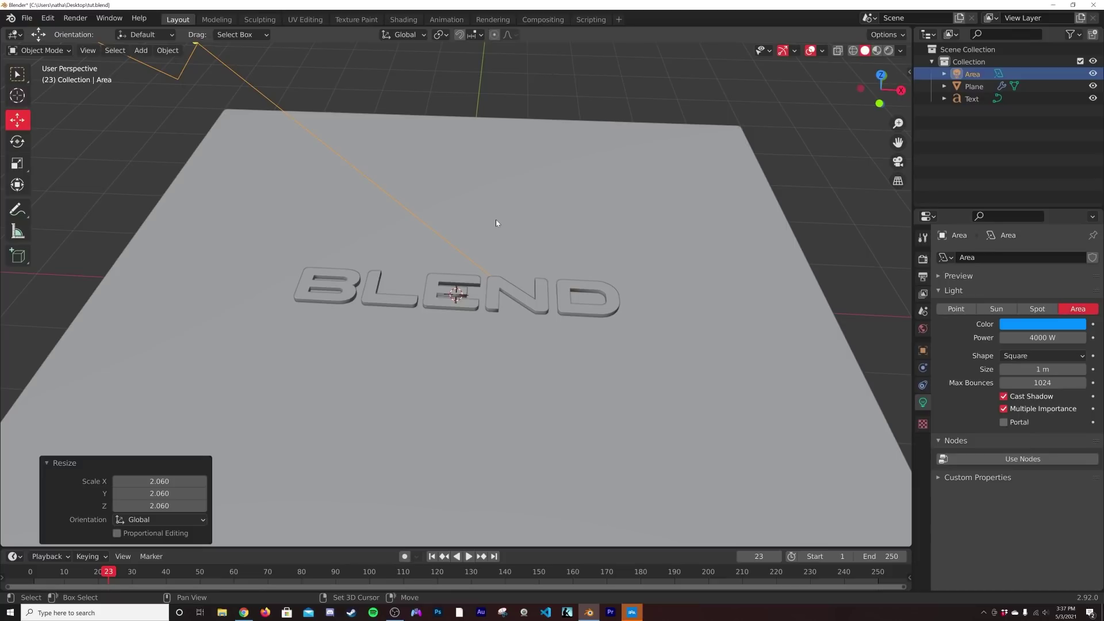
pyautogui.hotkey('shift', 'a')
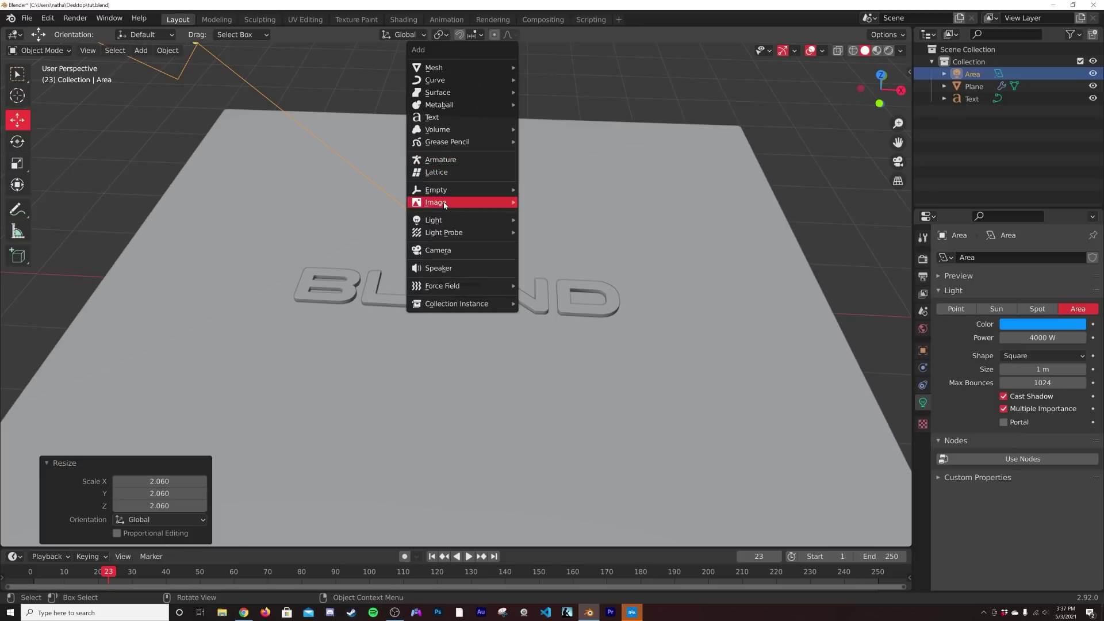
pyautogui.moveTo(475, 192)
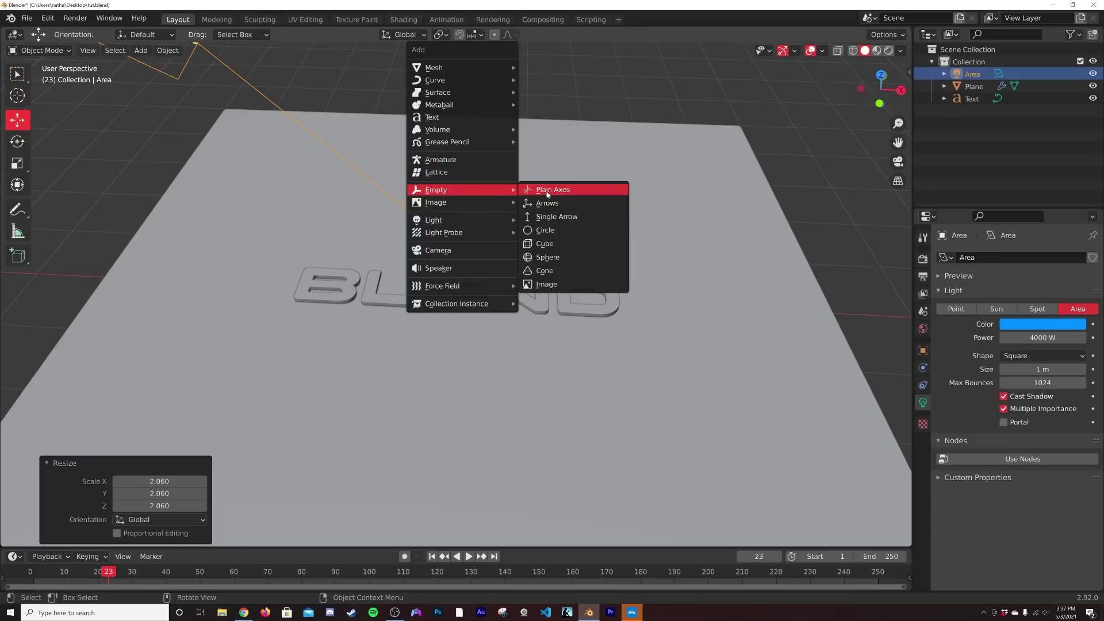
pyautogui.click(547, 191)
pyautogui.moveTo(468, 302); pyautogui.dragTo(466, 266, button='middle')
pyautogui.scroll(2, 467, 266)
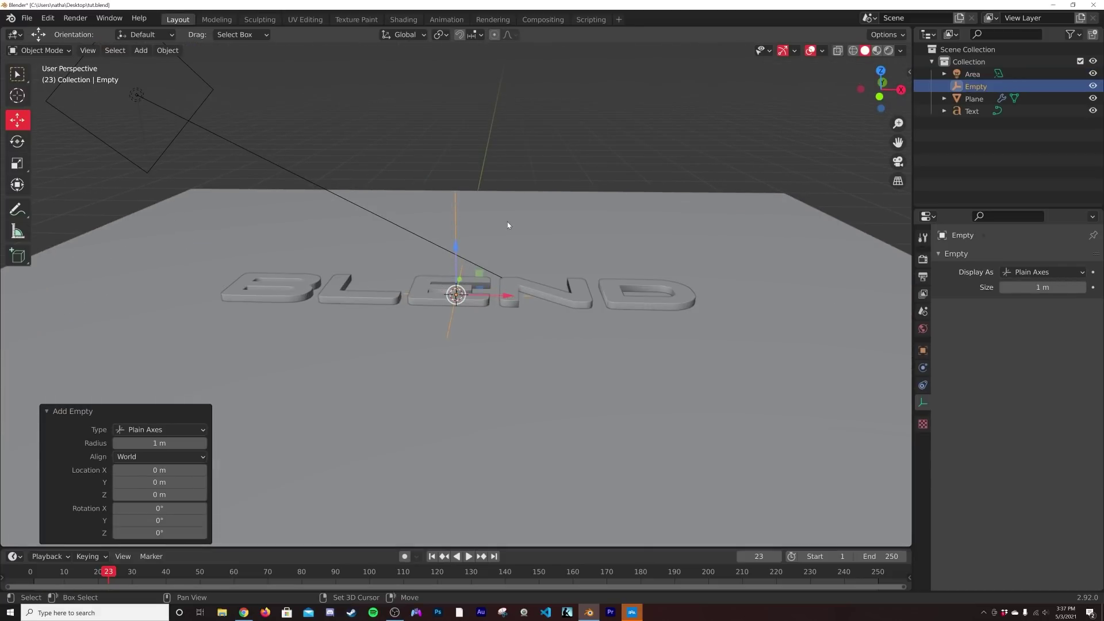
# Step: Add a camera and a Bezier circle with a 1 m radius at the world origin
pyautogui.hotkey('shift', 'a')
pyautogui.click(490, 281)
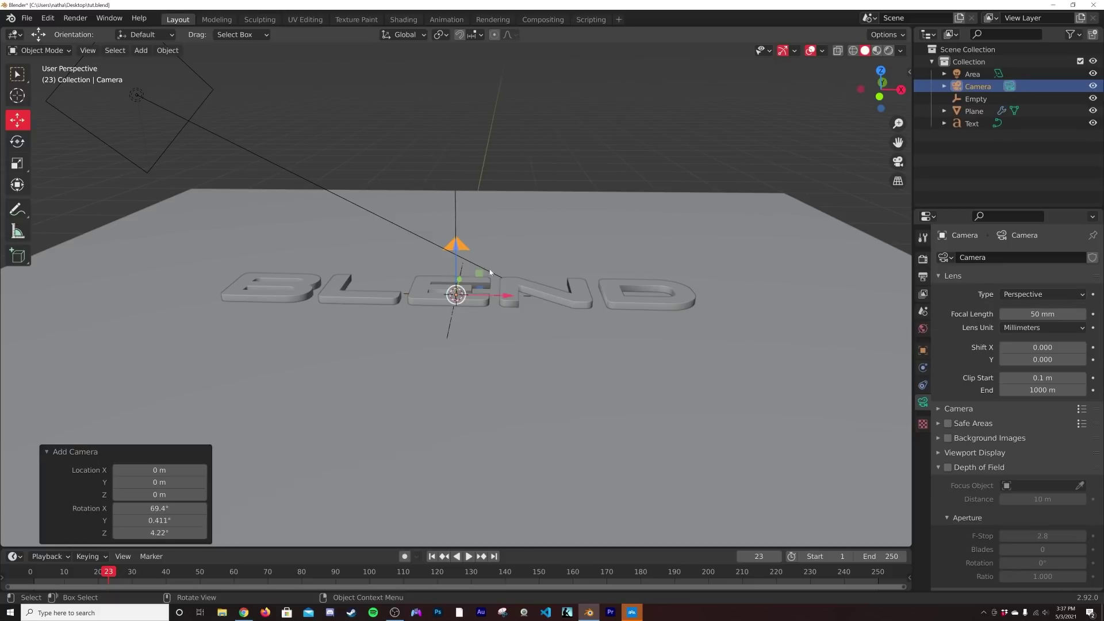
pyautogui.moveTo(490, 272); pyautogui.dragTo(512, 229, button='middle')
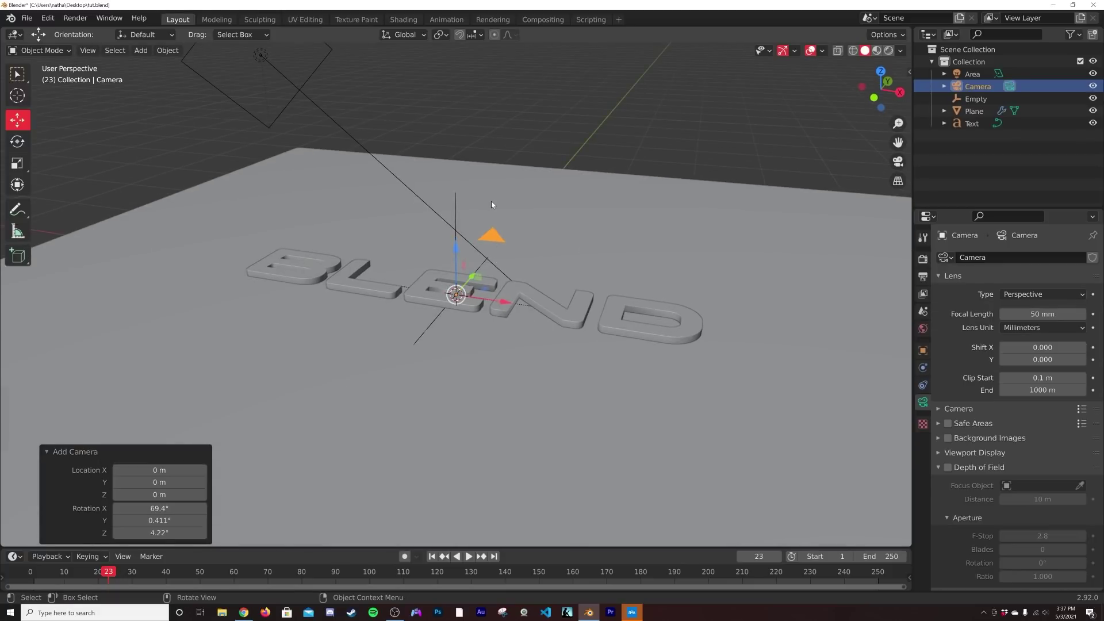
pyautogui.hotkey('shift', 'a')
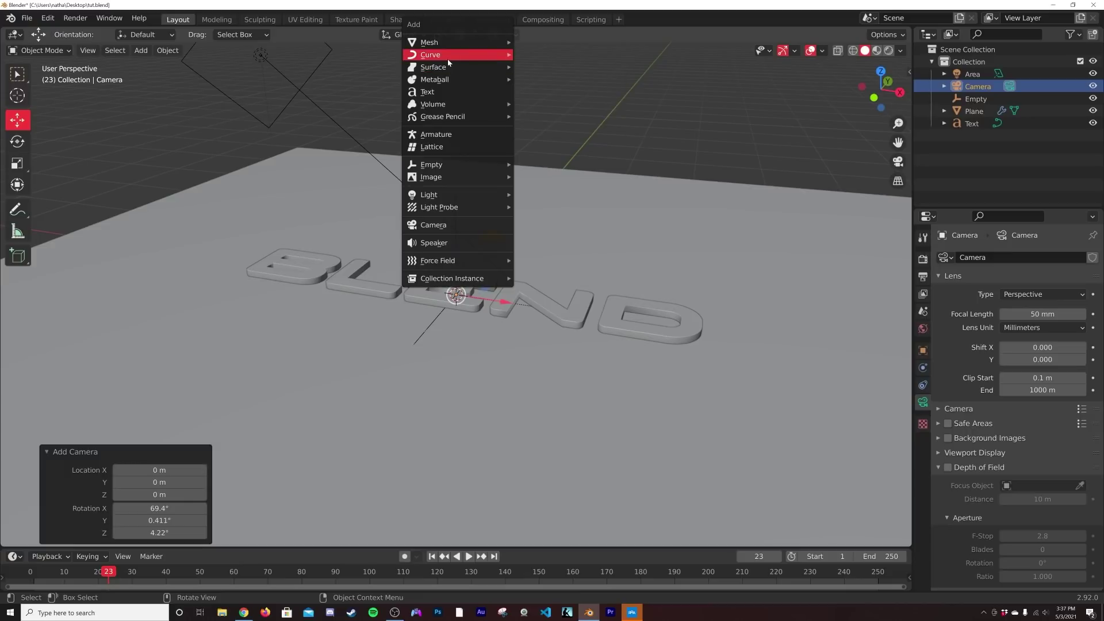
pyautogui.moveTo(448, 59)
pyautogui.click(528, 69)
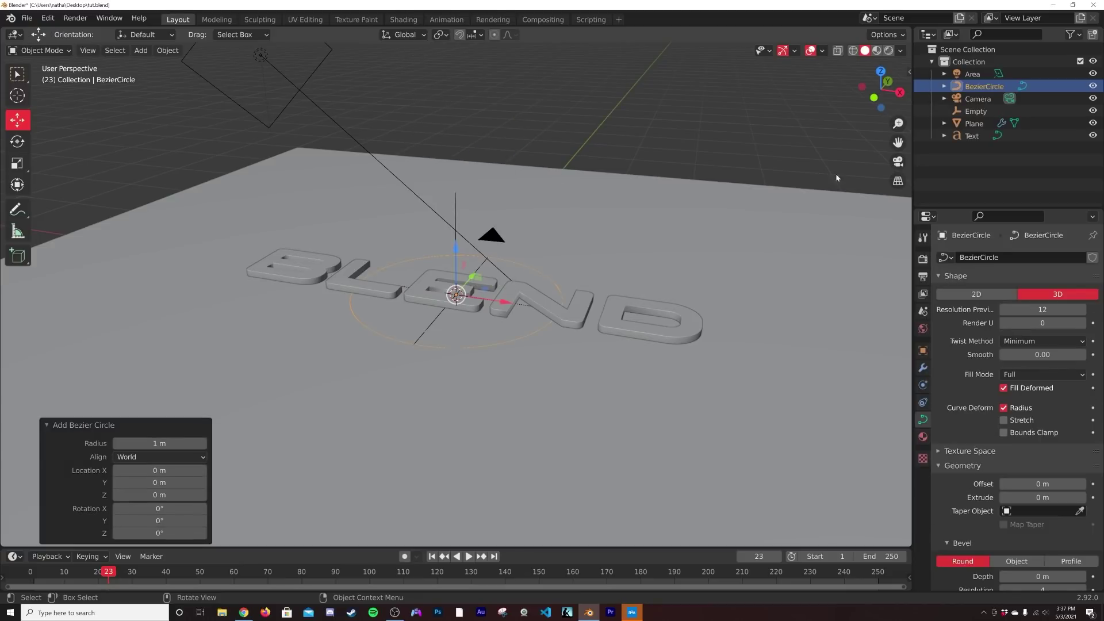
# Step: Give the camera a Follow Path constraint that targets BezierCircle
pyautogui.click(979, 100)
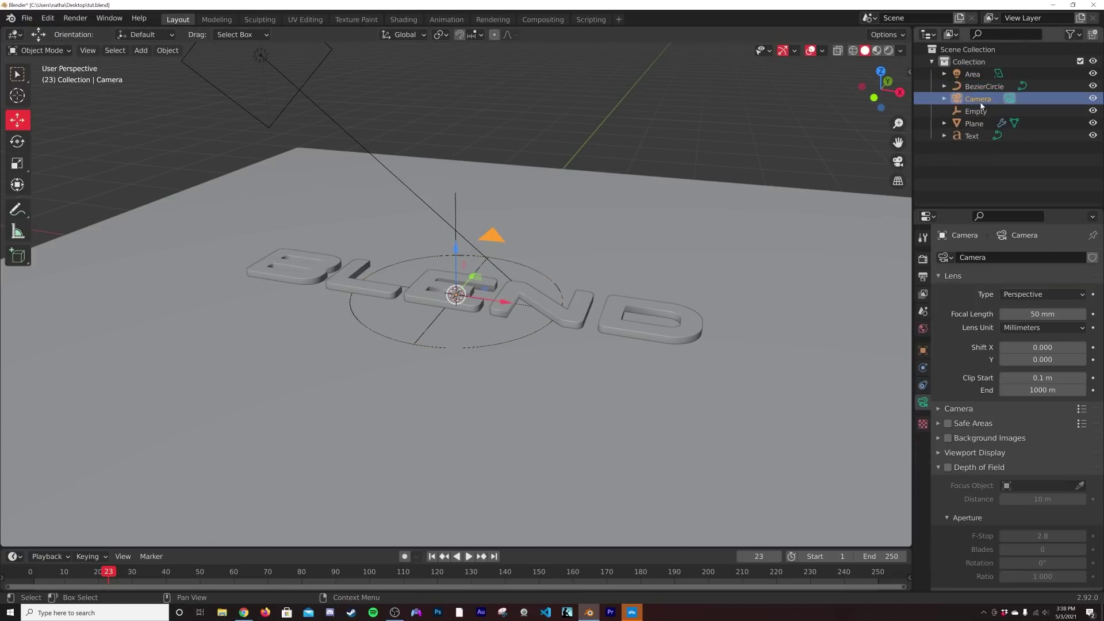
pyautogui.click(923, 385)
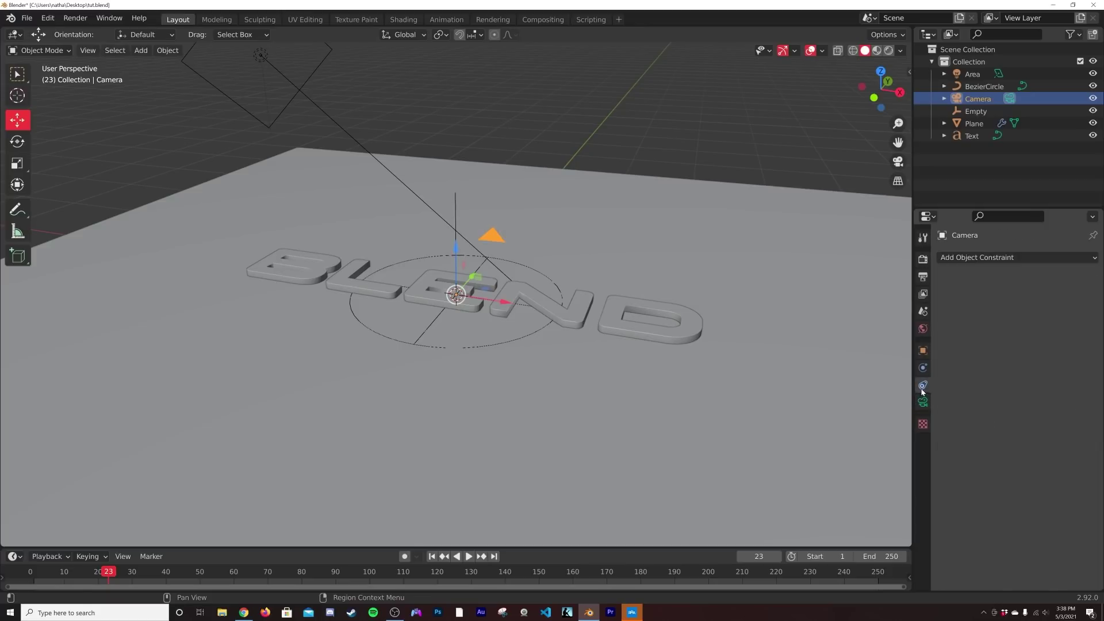
pyautogui.click(993, 259)
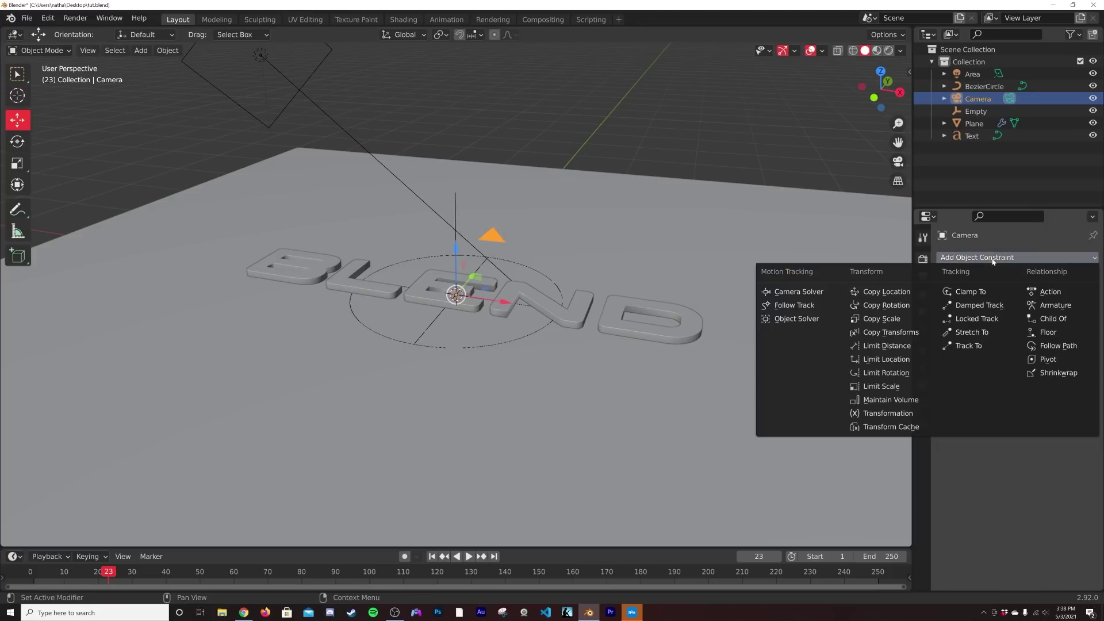
pyautogui.click(1049, 348)
pyautogui.click(1026, 295)
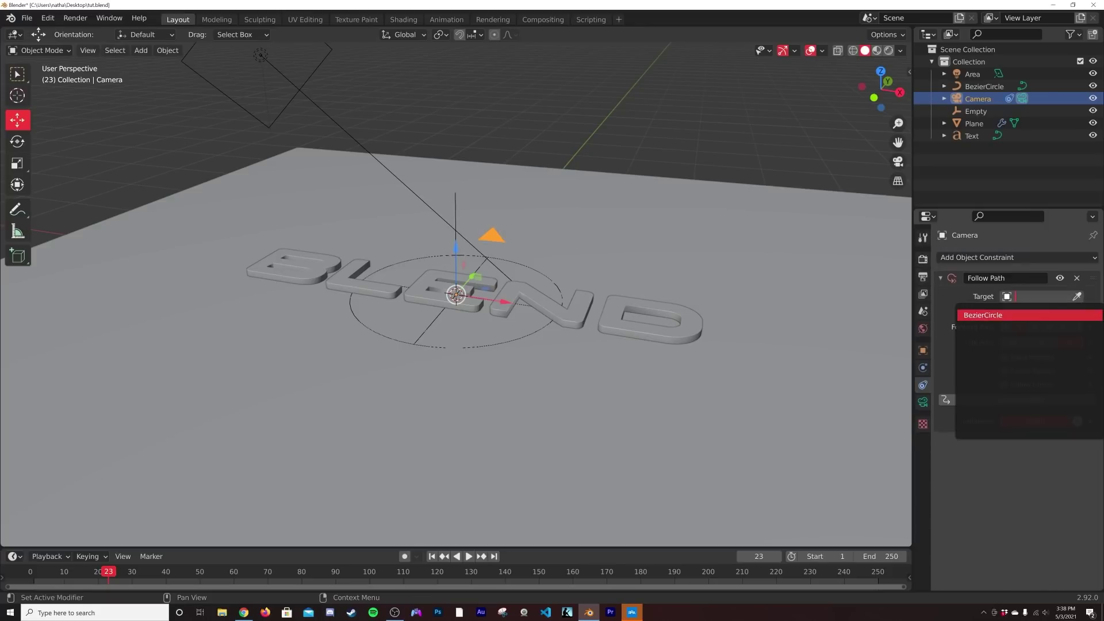
pyautogui.click(1026, 313)
# Step: Raise the Bezier circle above the BLEND text and scale it up to about four times its original size
pyautogui.click(523, 341)
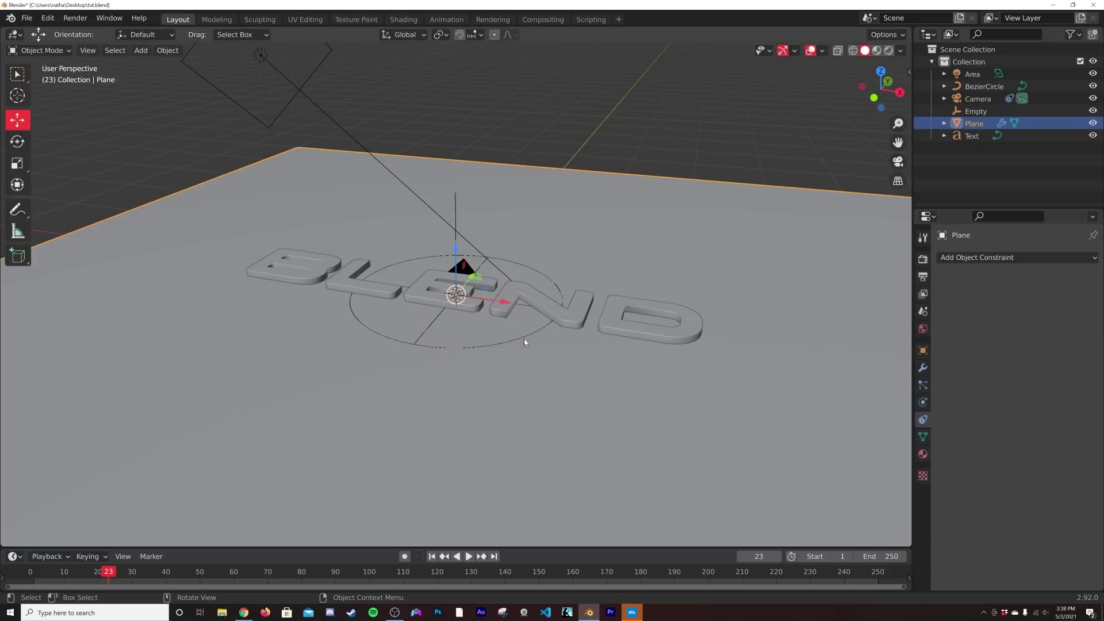
pyautogui.click(527, 338)
pyautogui.press('s')
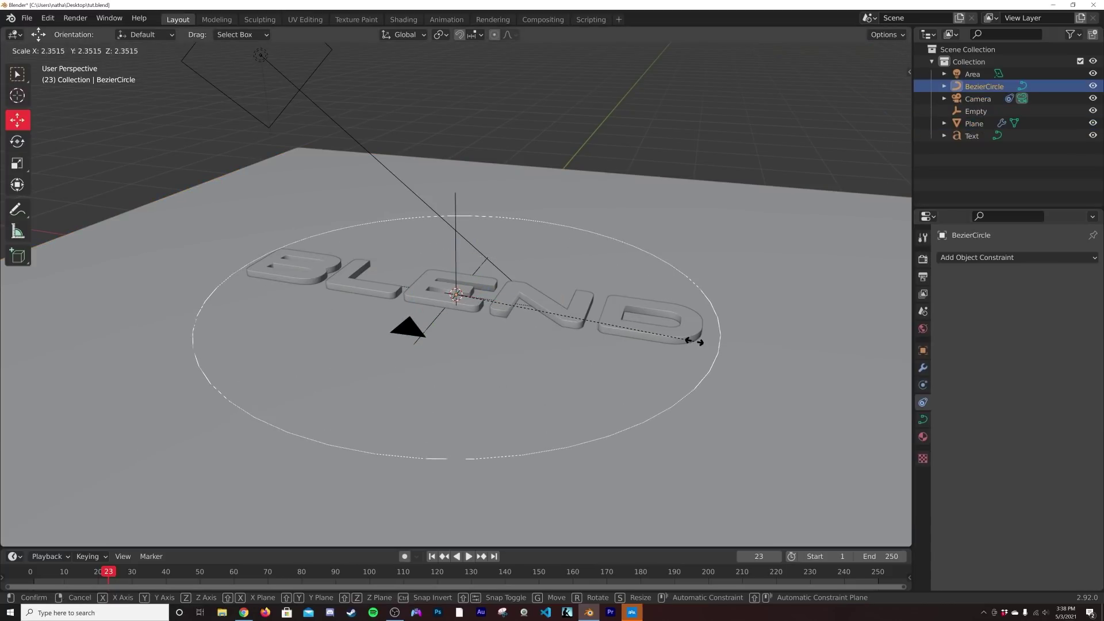
pyautogui.click(645, 317)
pyautogui.moveTo(457, 247); pyautogui.dragTo(457, 130)
pyautogui.scroll(-3, 571, 212)
pyautogui.moveTo(572, 213); pyautogui.dragTo(567, 240, button='middle')
pyautogui.press('s')
pyautogui.click(652, 274)
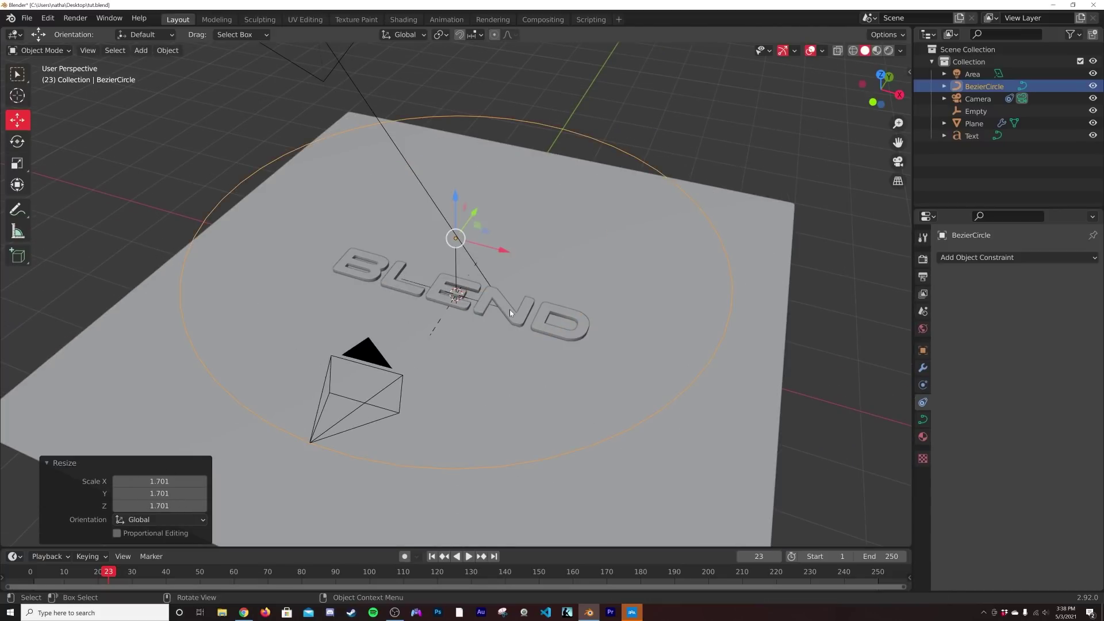
# Step: Add a Track To constraint to the camera with the Empty as its target
pyautogui.click(379, 320)
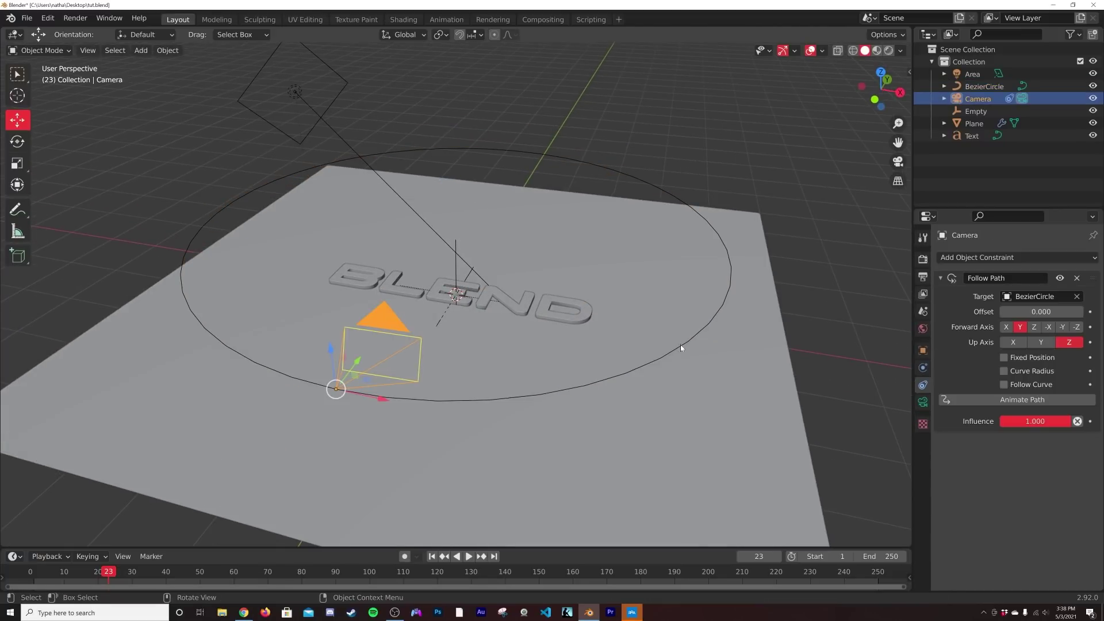
pyautogui.click(1005, 263)
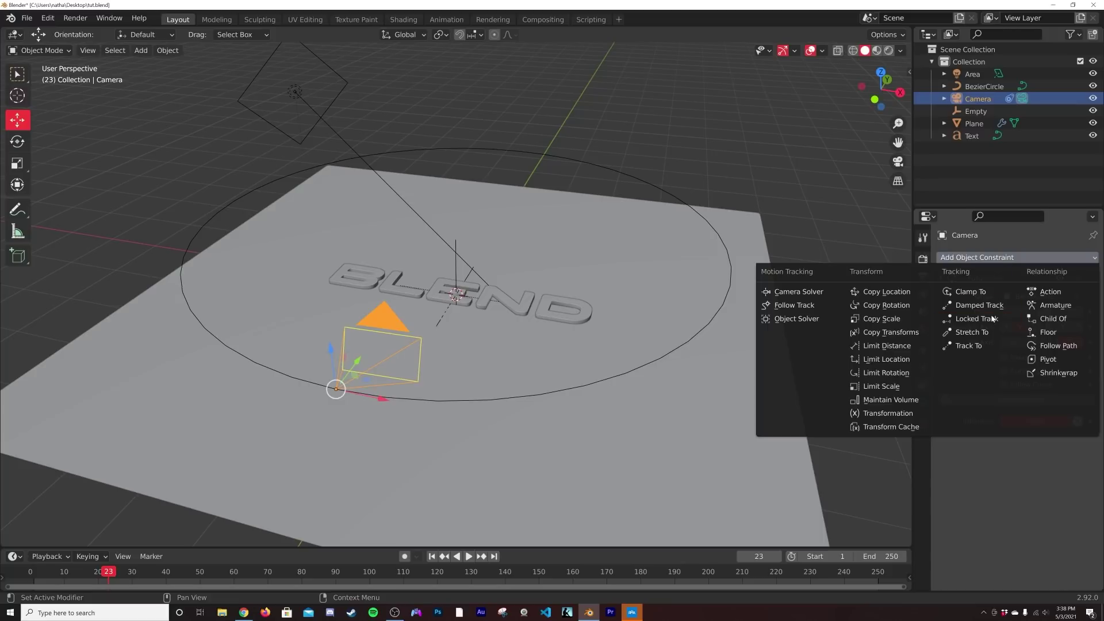
pyautogui.click(980, 347)
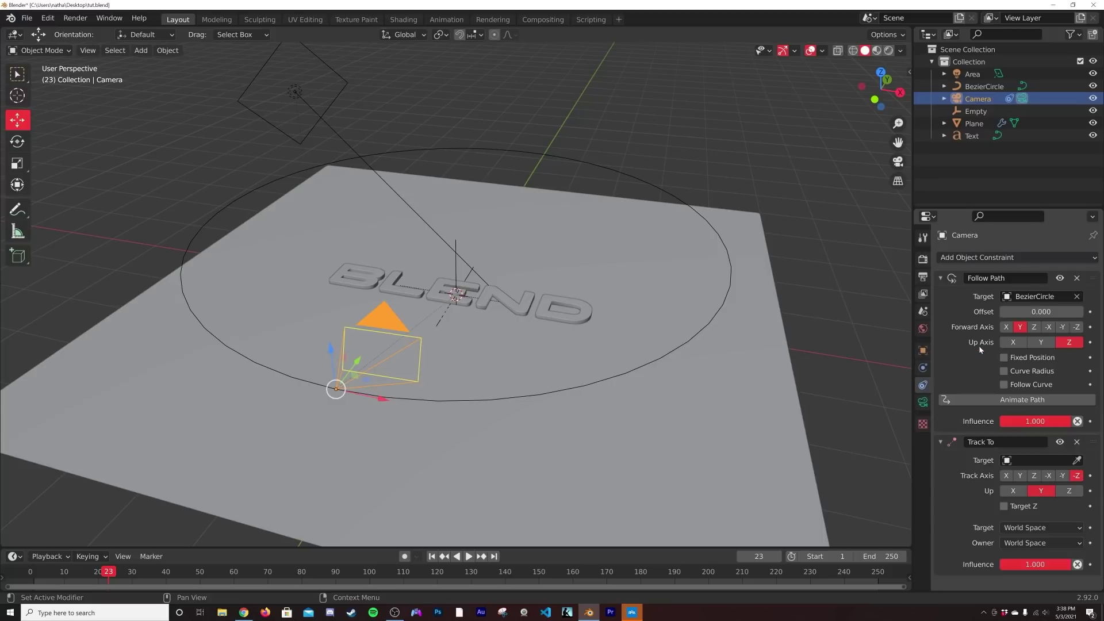
pyautogui.click(1032, 460)
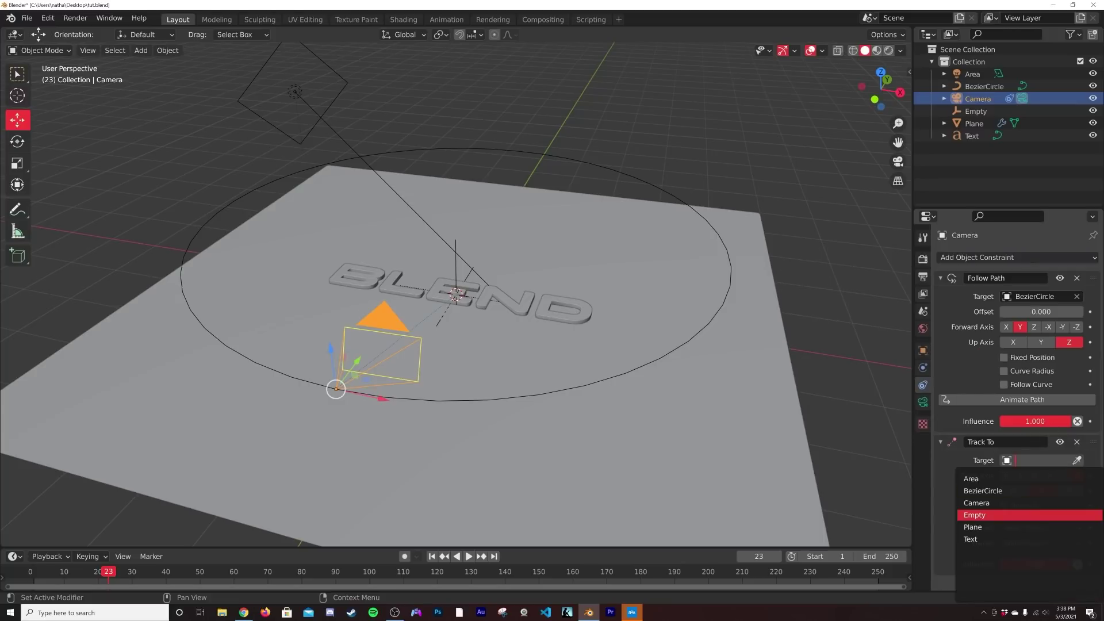
pyautogui.click(975, 515)
# Step: Try moving the Bezier circle freely to test the camera's tracking, cancelling the moves
pyautogui.click(547, 394)
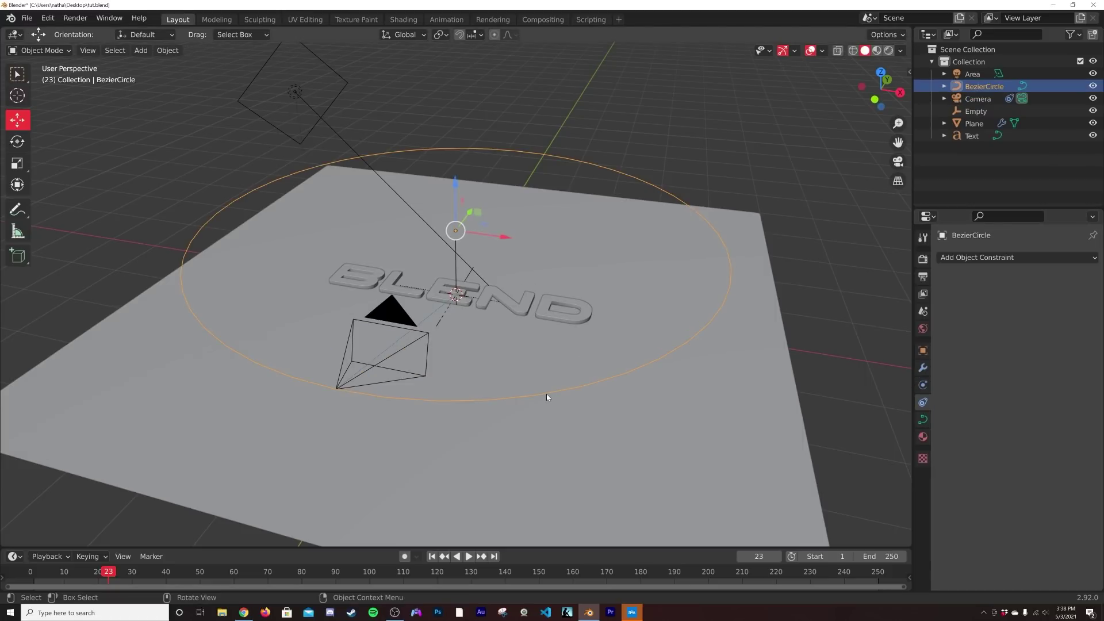
pyautogui.press('g')
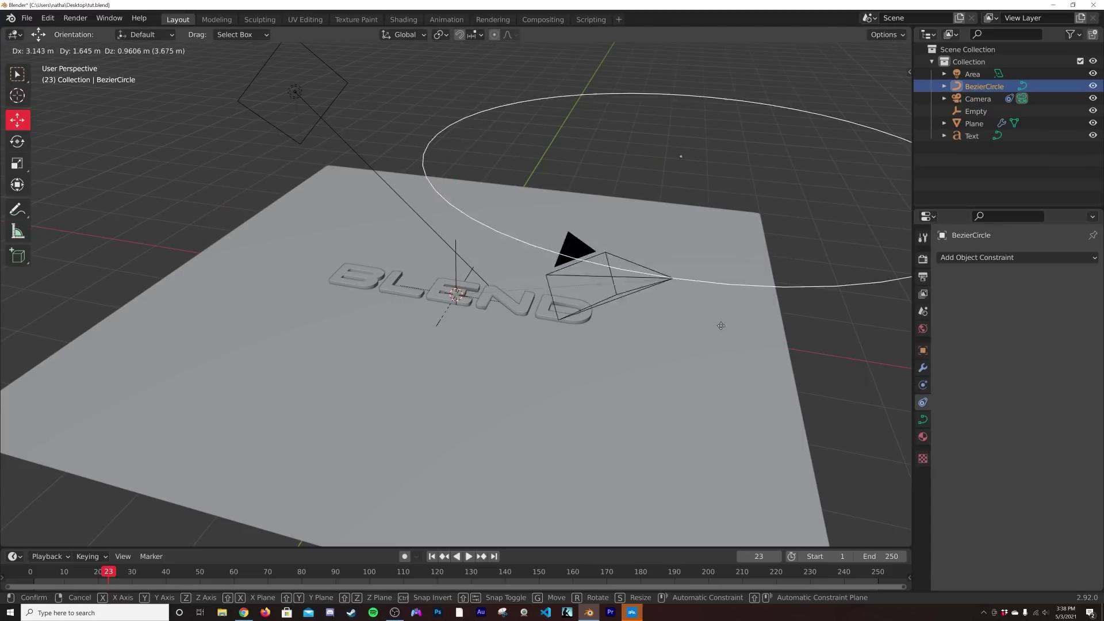
pyautogui.click(497, 332)
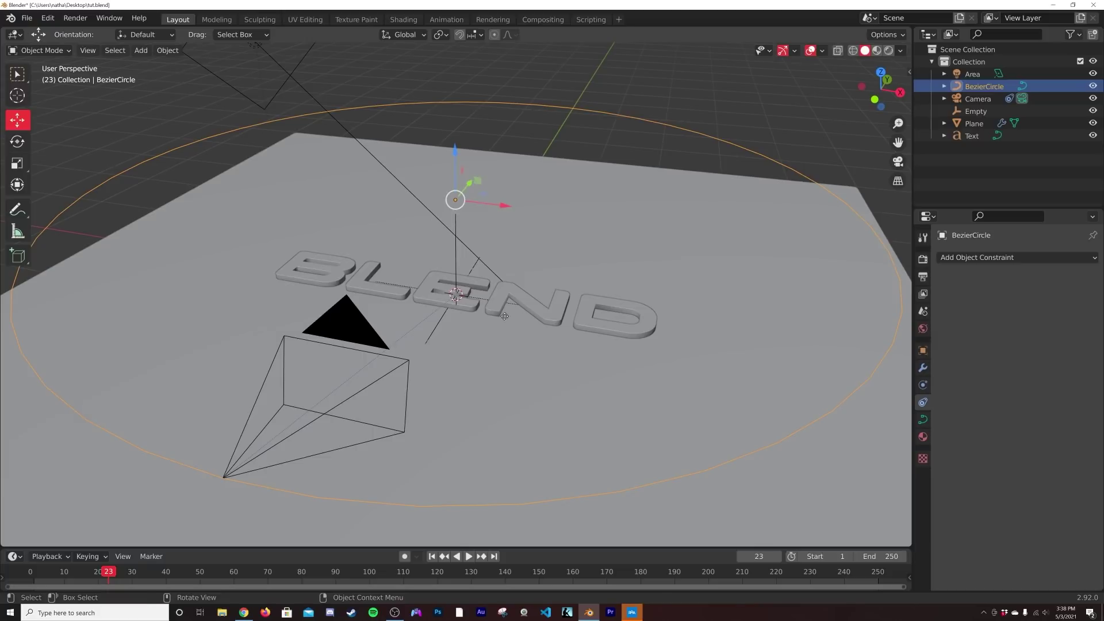
pyautogui.press('g')
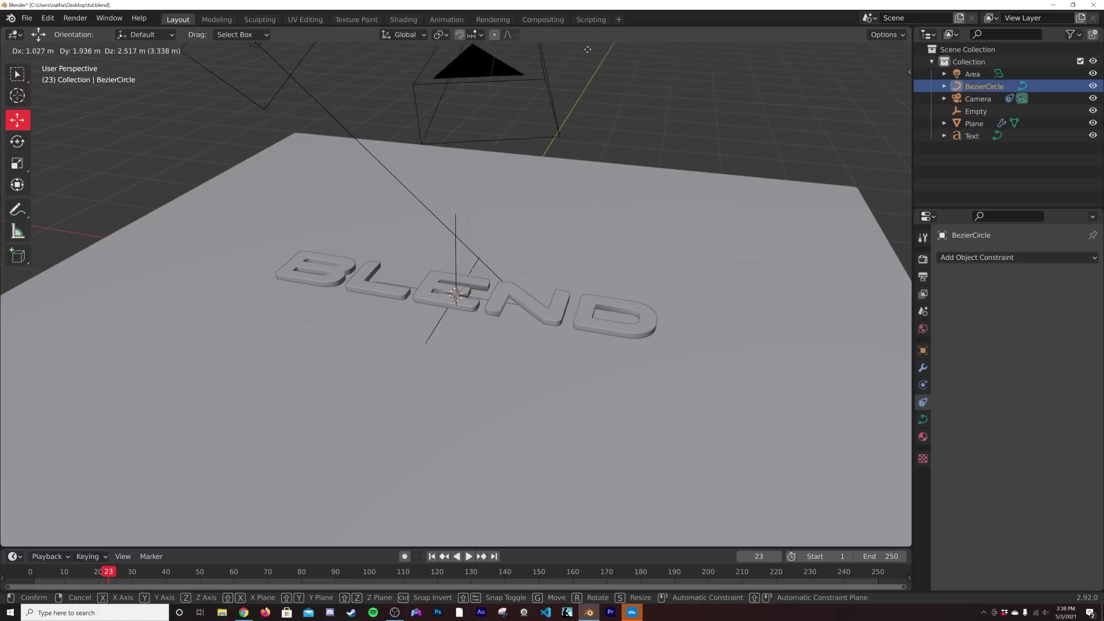
pyautogui.rightClick(519, 217)
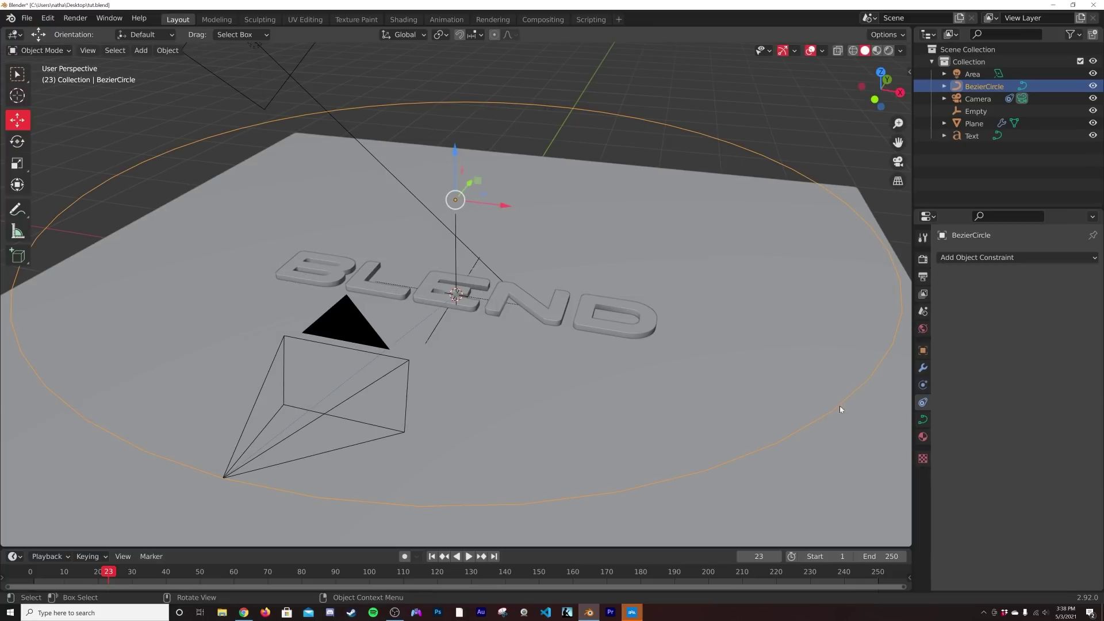
# Step: Set the Bezier circle's preview and render resolution to 64
pyautogui.click(922, 419)
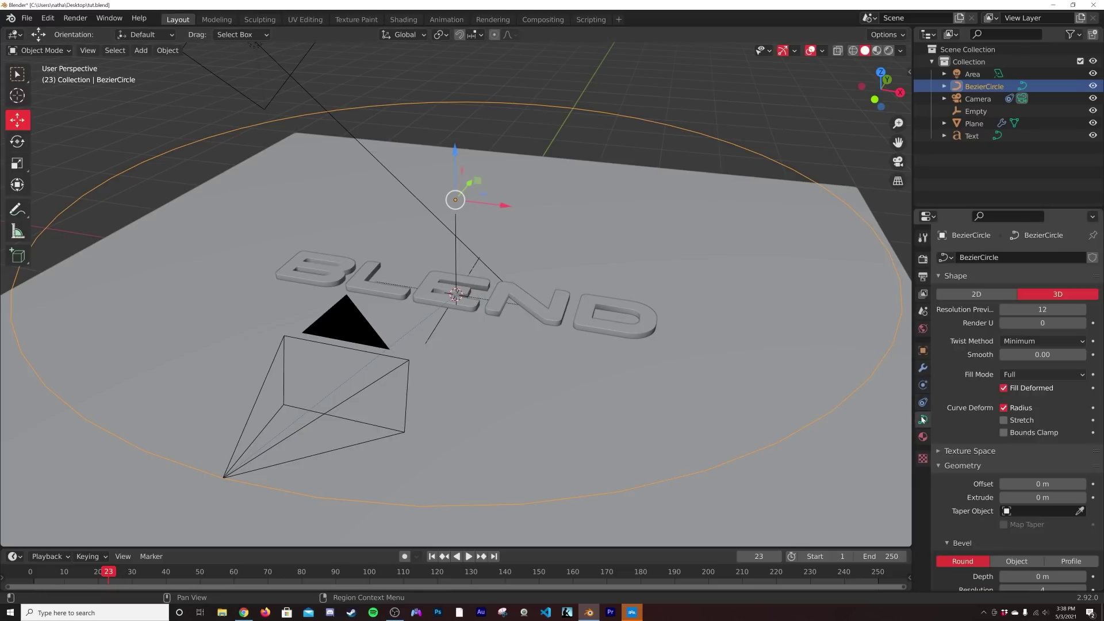
pyautogui.click(1031, 323)
pyautogui.write('64')
pyautogui.press('Return')
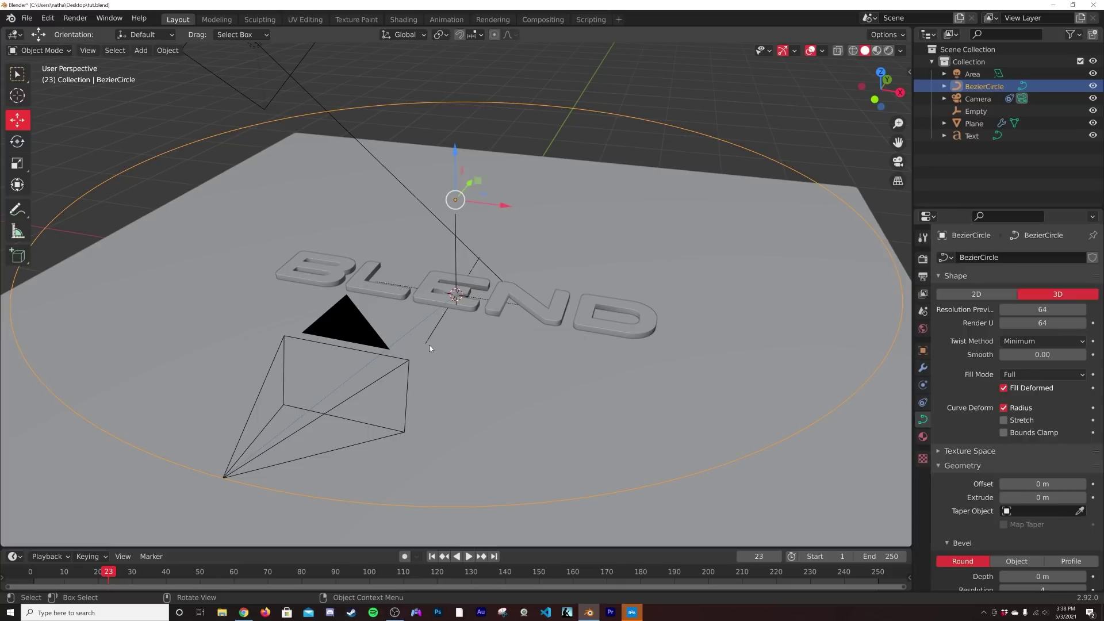
# Step: Look through the camera and raise the Bezier circle to a Z location of 11.929 m so BLEND fits the frame
pyautogui.press('KP_0')
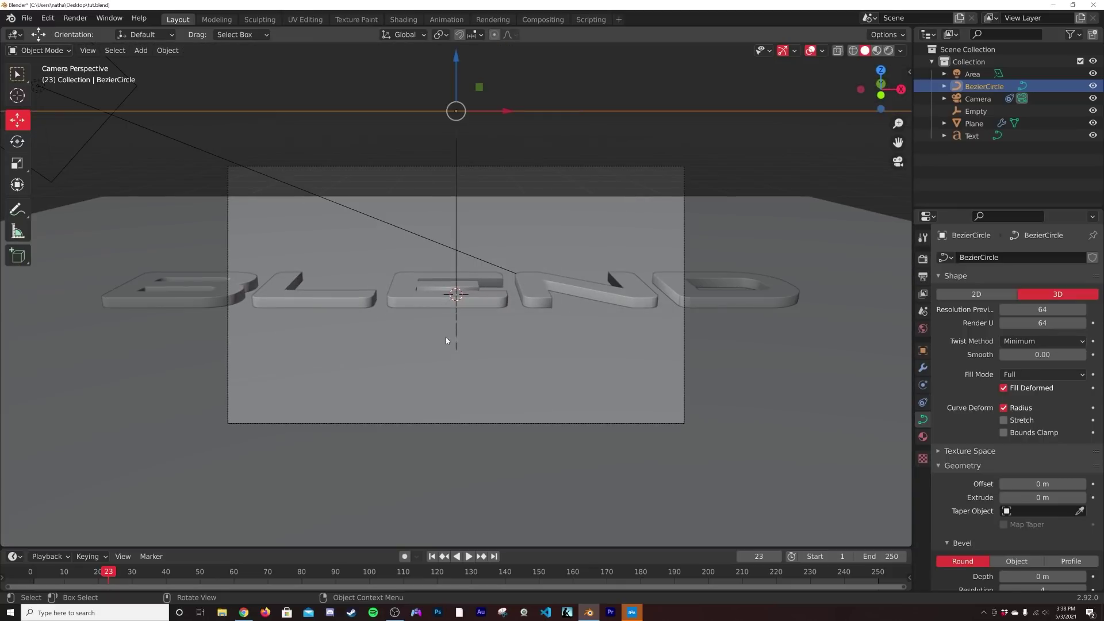
pyautogui.click(923, 351)
pyautogui.moveTo(1038, 322); pyautogui.dragTo(1094, 322)
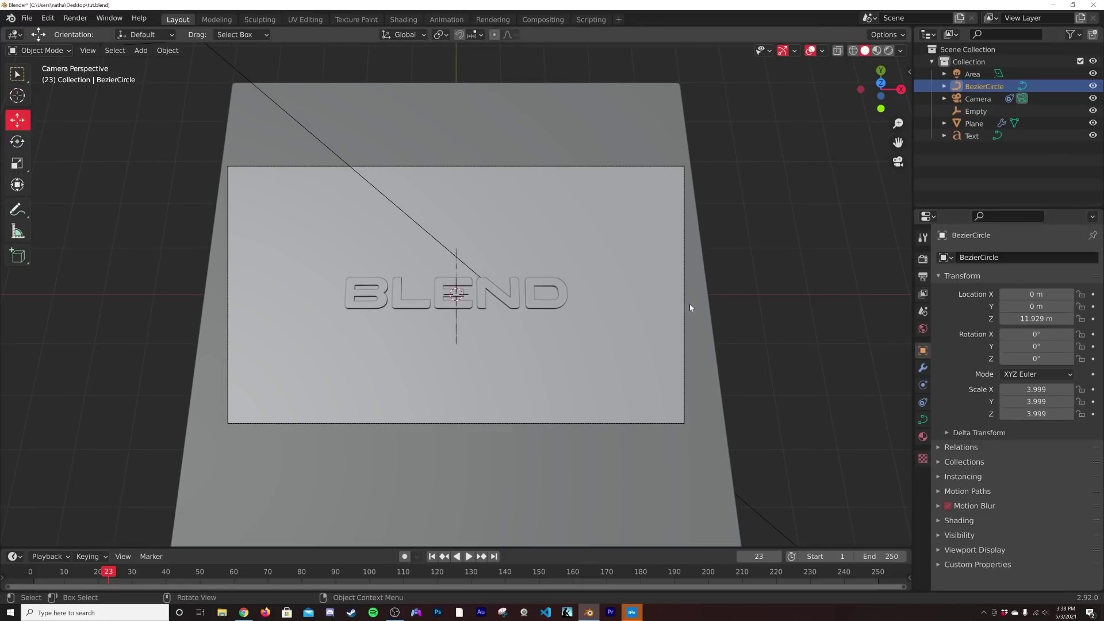
pyautogui.scroll(2, 689, 304)
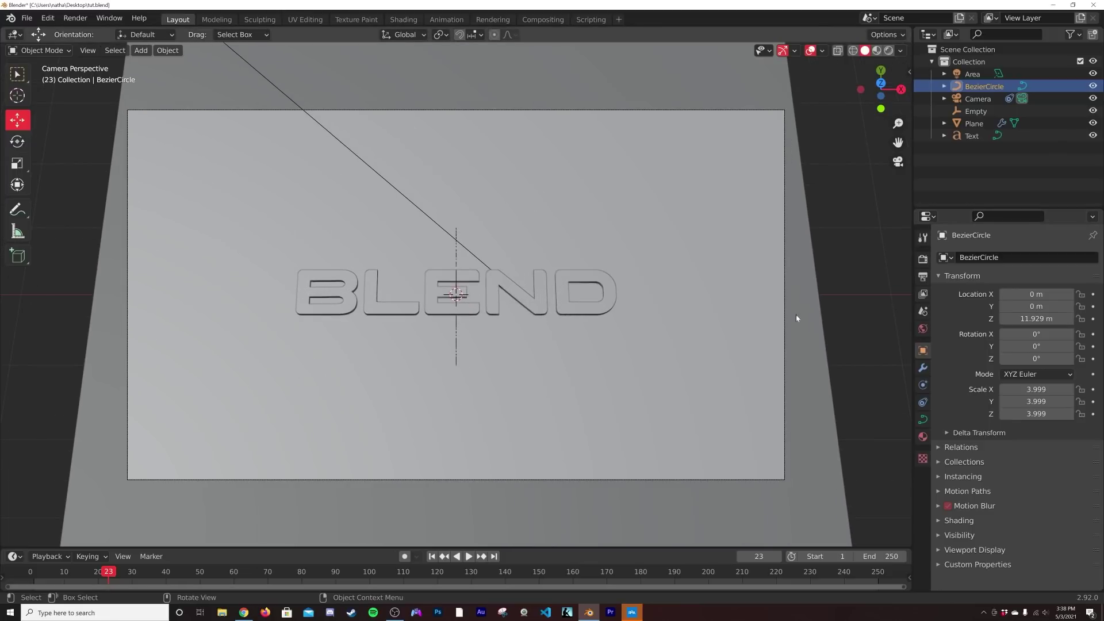
# Step: Set the camera's Follow Path offset to -14.200 and inspect its position on the circle from outside the camera
pyautogui.click(977, 98)
pyautogui.click(922, 401)
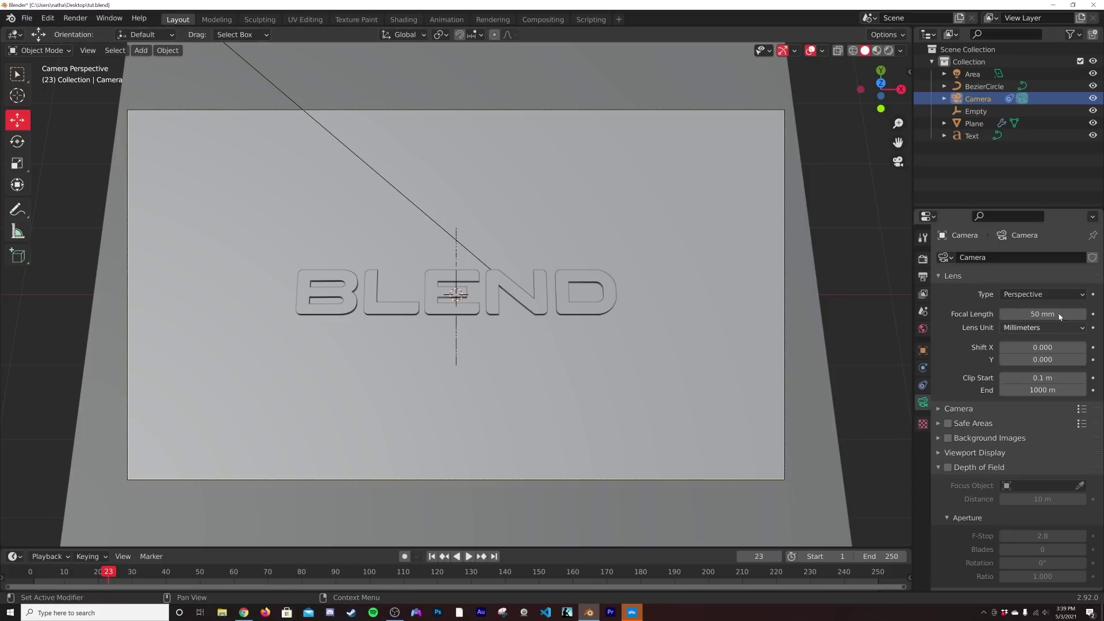
pyautogui.click(920, 369)
pyautogui.click(922, 384)
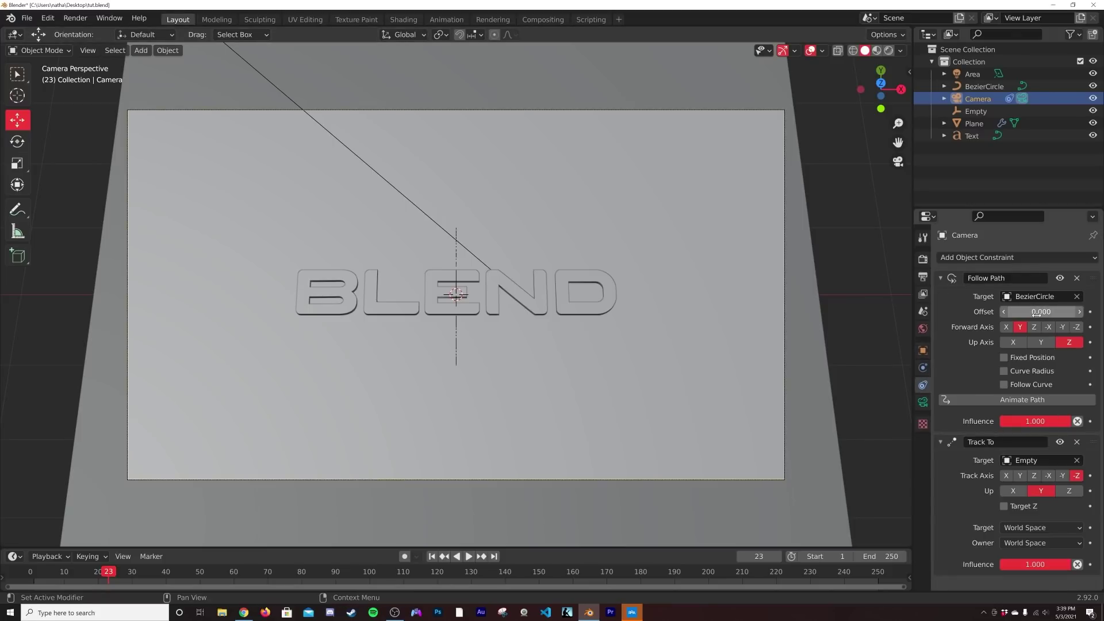
pyautogui.moveTo(1037, 314); pyautogui.dragTo(955, 315)
pyautogui.moveTo(581, 275); pyautogui.dragTo(495, 278, button='middle')
pyautogui.scroll(-5, 505, 242)
pyautogui.scroll(-2, 495, 278)
pyautogui.scroll(2, 491, 231)
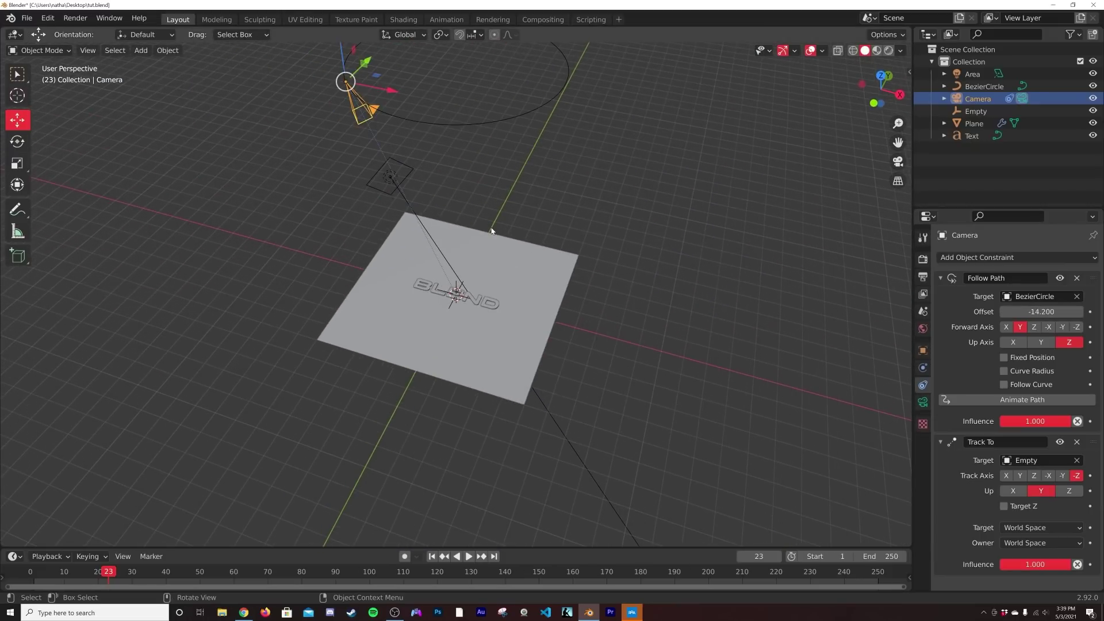
# Step: Readjust the camera's Follow Path offset to -9.900, checking both the circle and the framing through the camera
pyautogui.press('KP_Decimal')
pyautogui.scroll(-5, 601, 284)
pyautogui.keyDown('shift'); pyautogui.moveTo(601, 284); pyautogui.dragTo(413, 277, button='middle'); pyautogui.keyUp('shift')
pyautogui.moveTo(1041, 311); pyautogui.dragTo(1101, 311)
pyautogui.moveTo(1041, 311); pyautogui.dragTo(1012, 311)
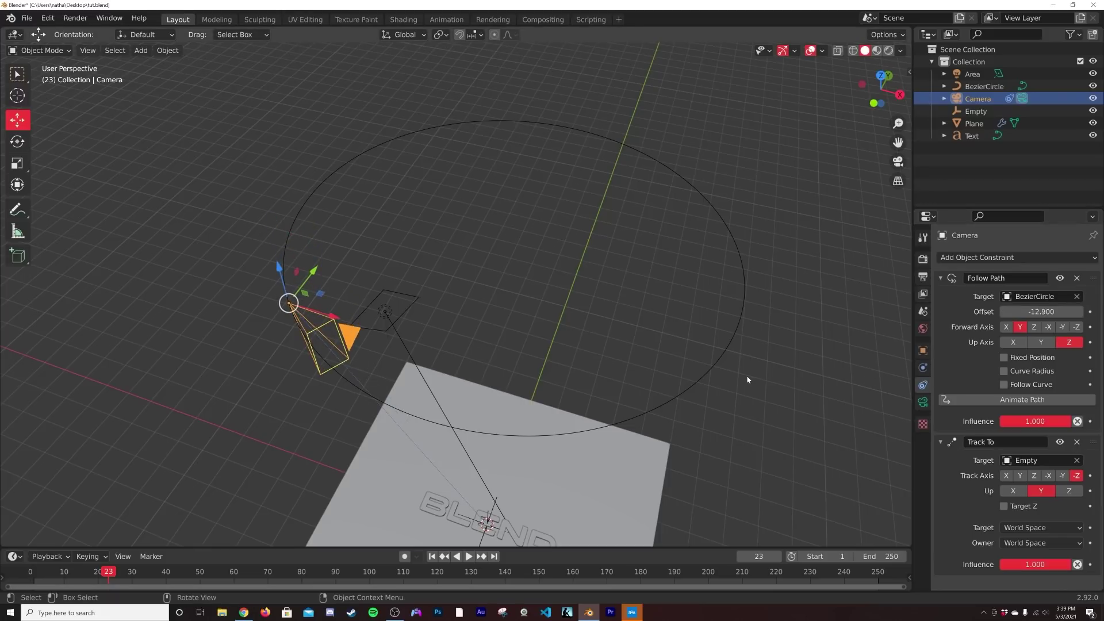
pyautogui.press('KP_0')
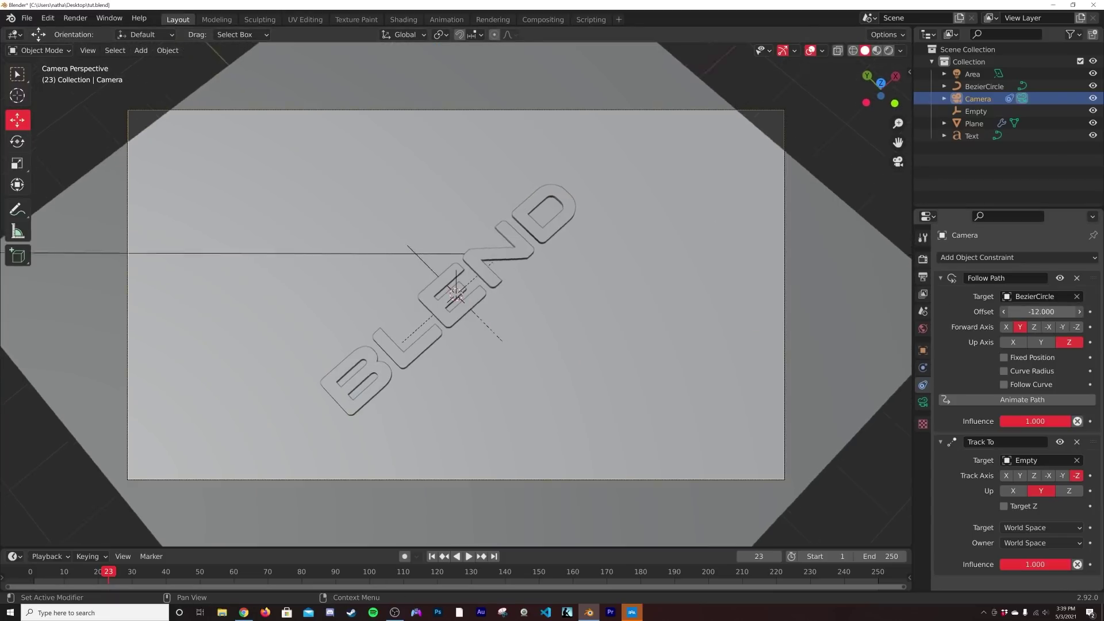
pyautogui.moveTo(1049, 311)
pyautogui.mouseDown()
pyautogui.moveTo(1063, 311)
pyautogui.moveTo(1049, 312)
pyautogui.mouseUp()
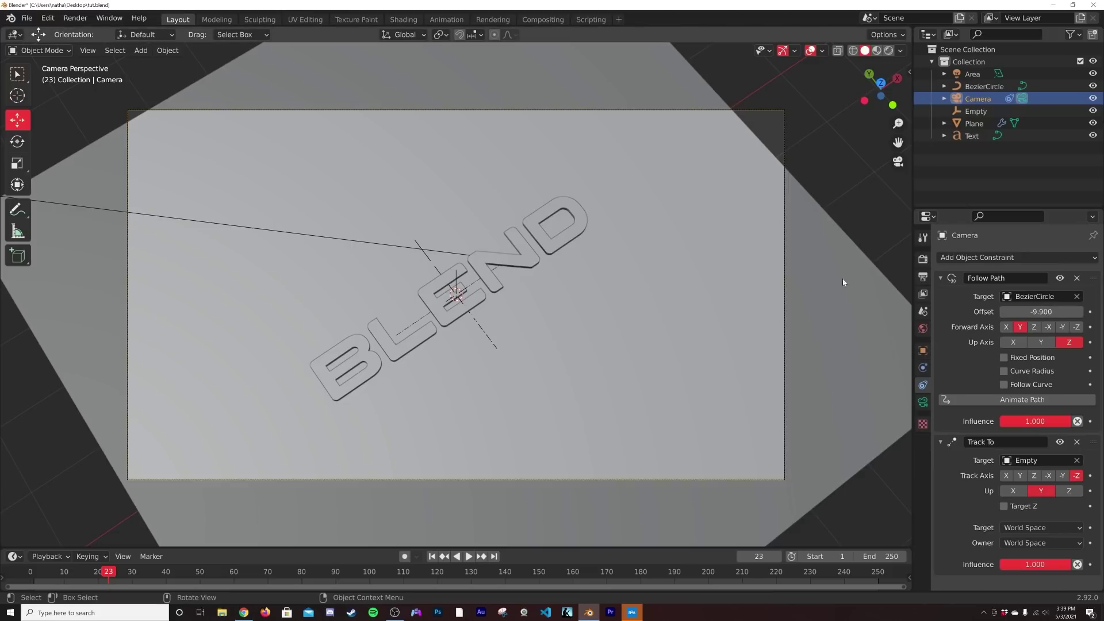
# Step: Set the camera's focal length to 39.8 mm and scale the ground plane by 1.465 to fill the frame
pyautogui.click(923, 402)
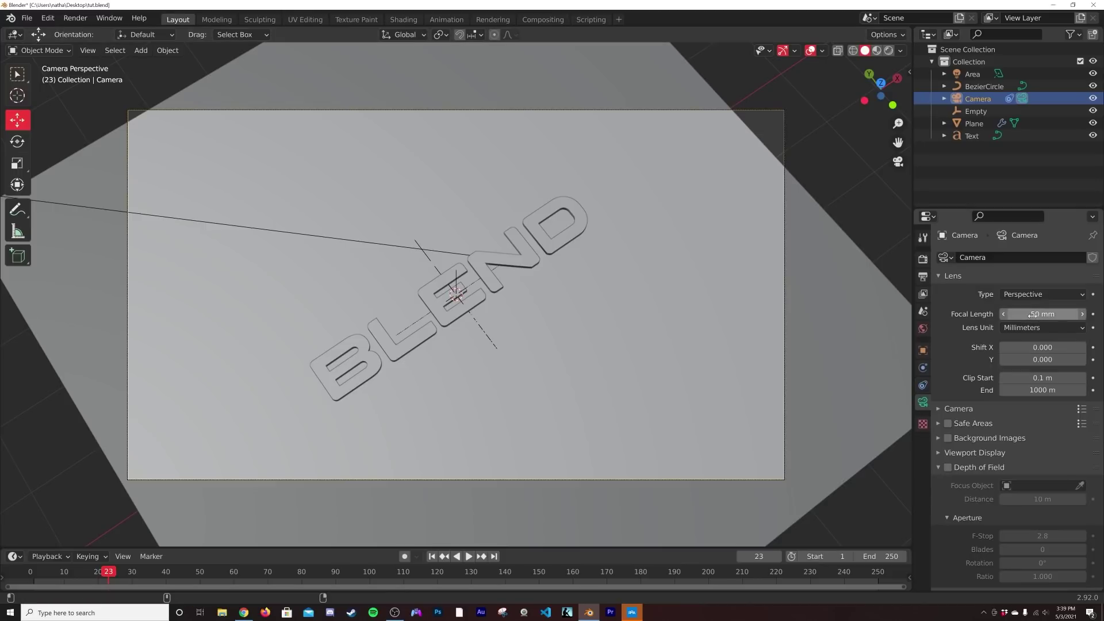
pyautogui.moveTo(1042, 314); pyautogui.dragTo(997, 314)
pyautogui.click(662, 264)
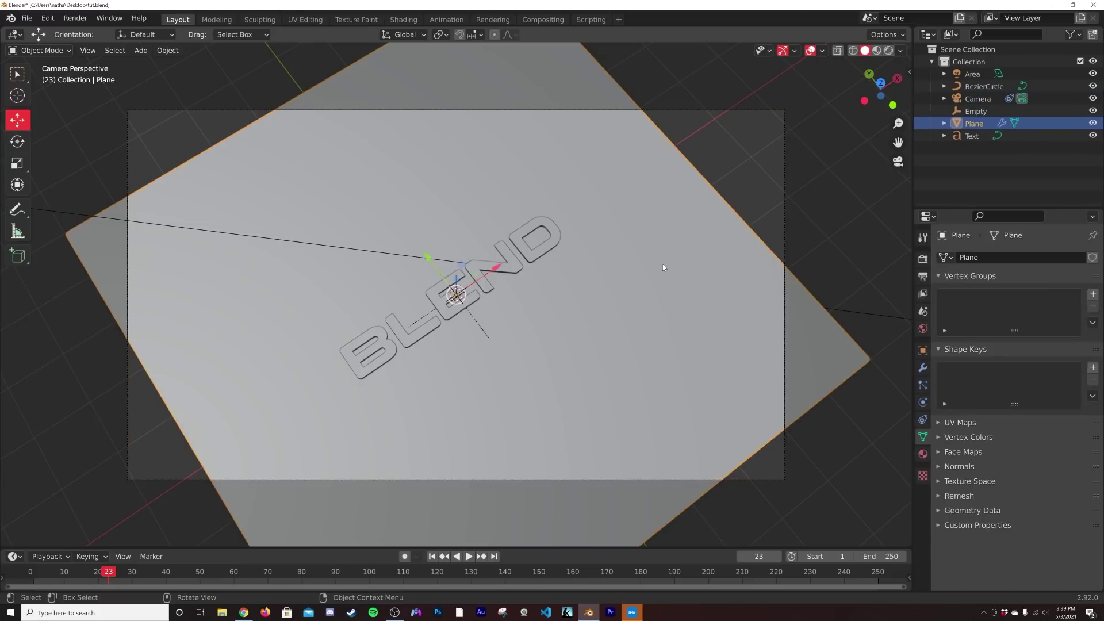
pyautogui.press('s')
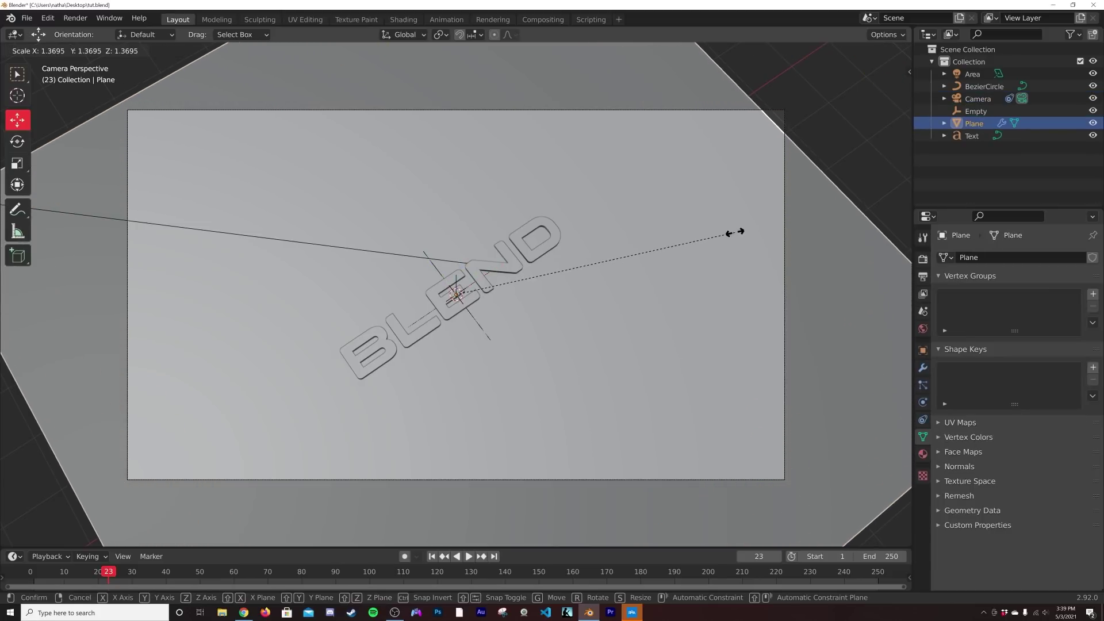
pyautogui.click(752, 221)
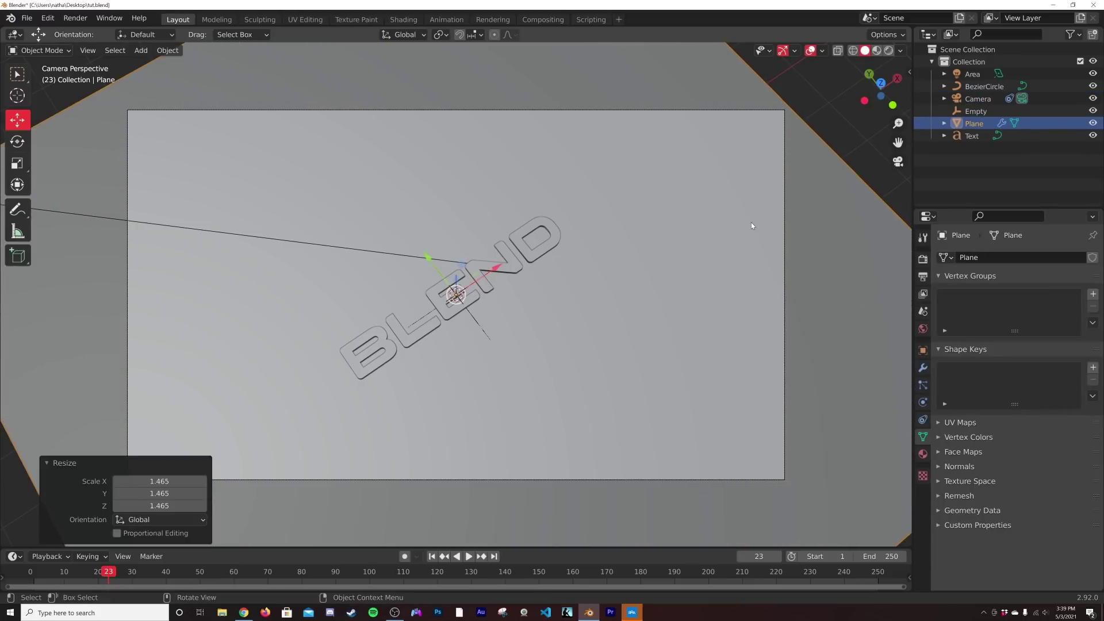
# Step: Check the default F-Curve interpolation option in the Animation preferences without changing it
pyautogui.click(48, 17)
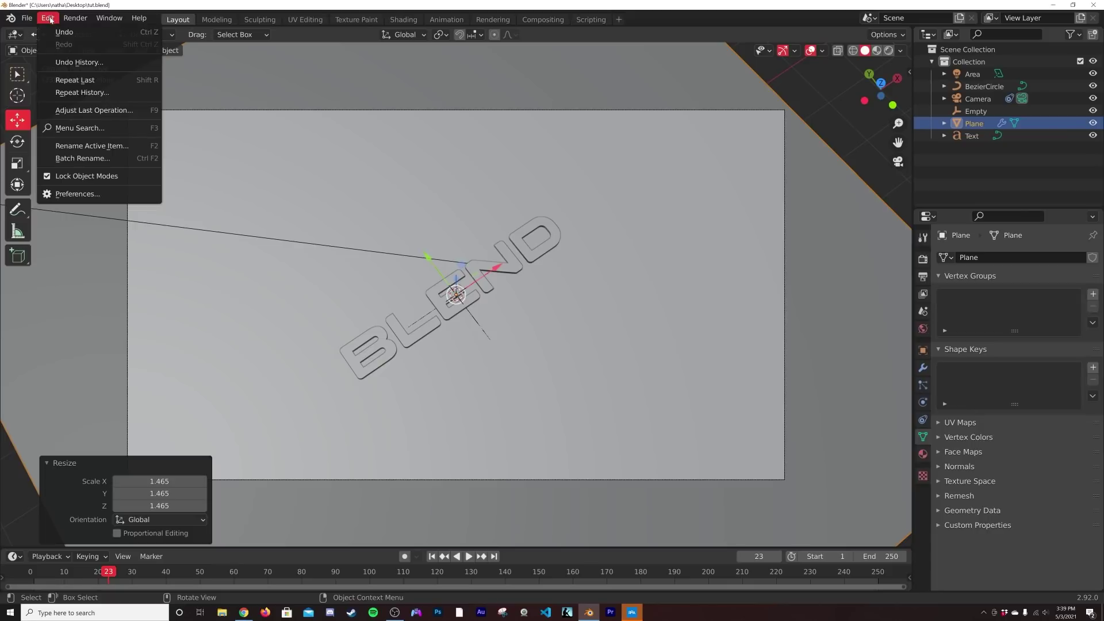
pyautogui.click(78, 194)
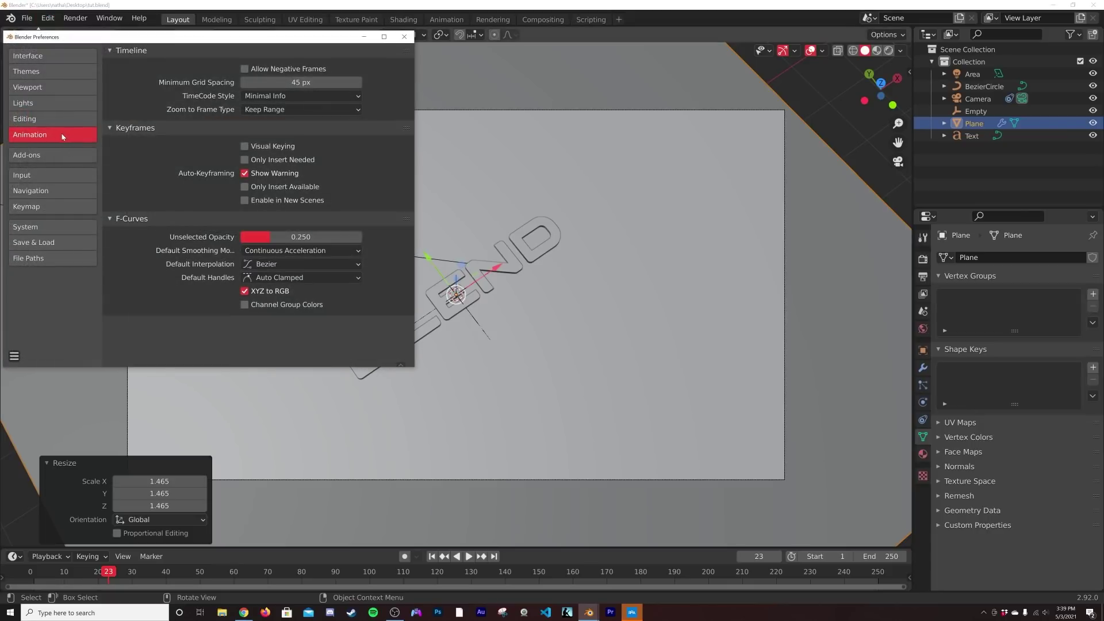
pyautogui.click(256, 267)
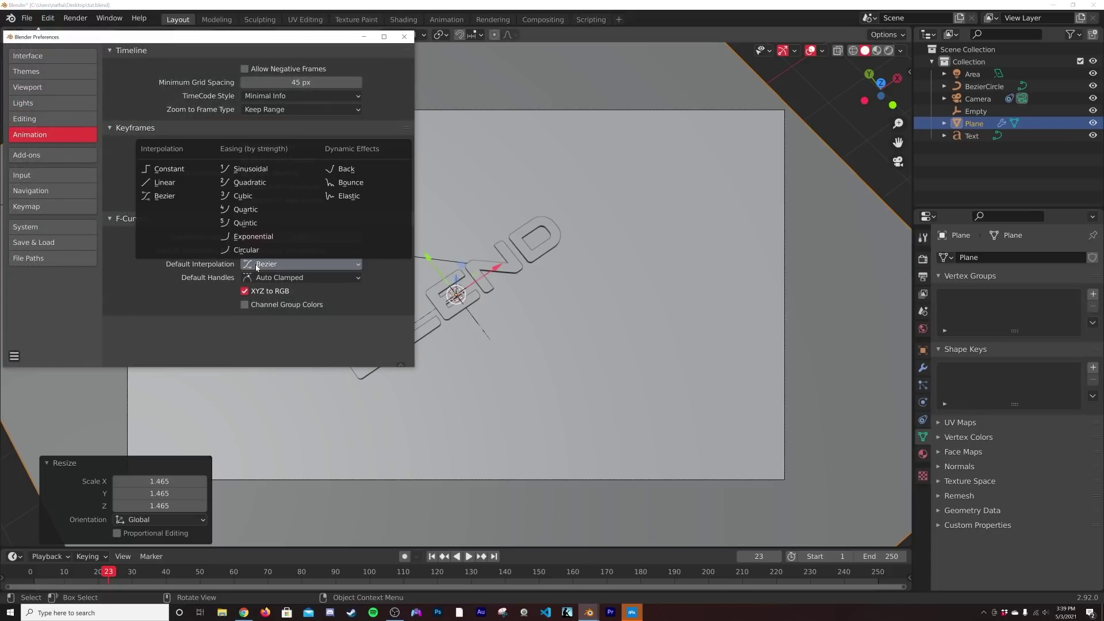
pyautogui.click(257, 267)
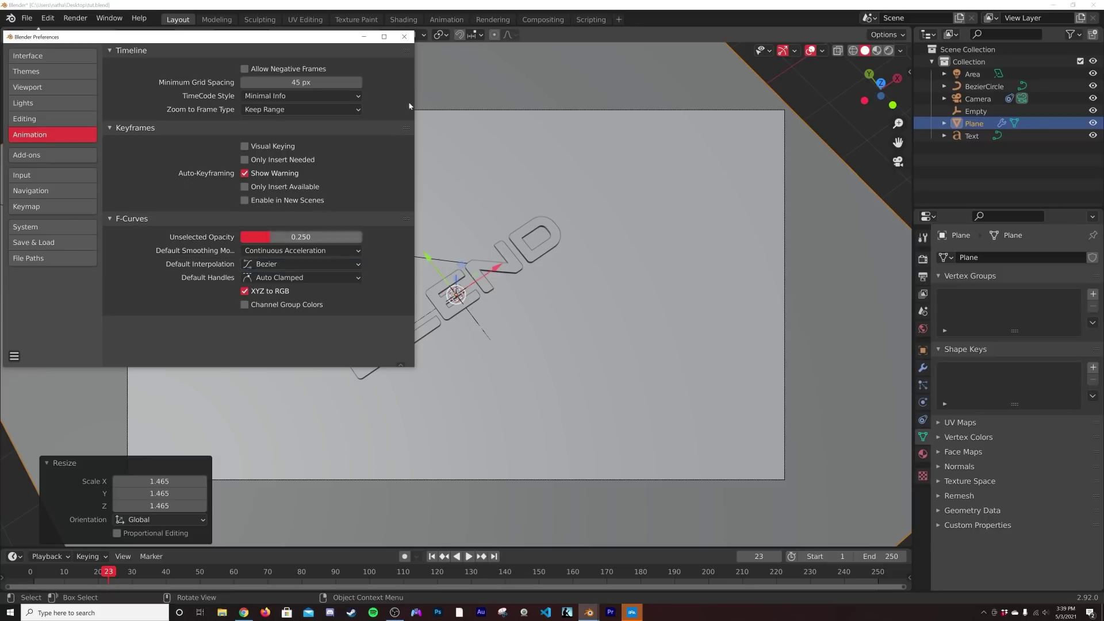
pyautogui.click(404, 37)
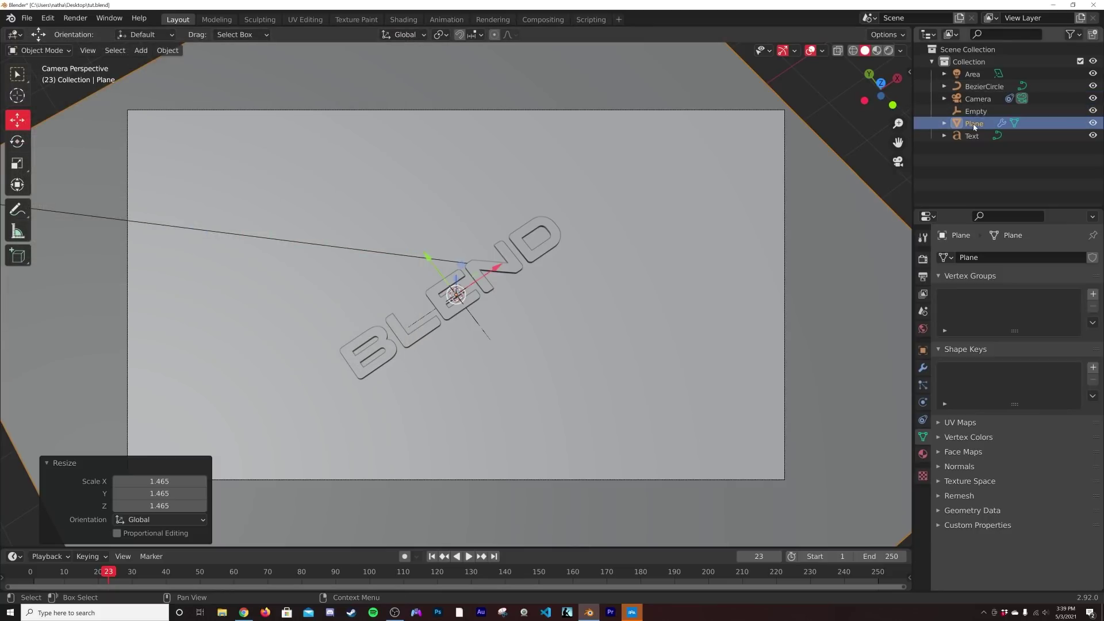
# Step: Keyframe the camera's Follow Path offset of -9.900 at frame 1, with the timeline area enlarged
pyautogui.click(982, 86)
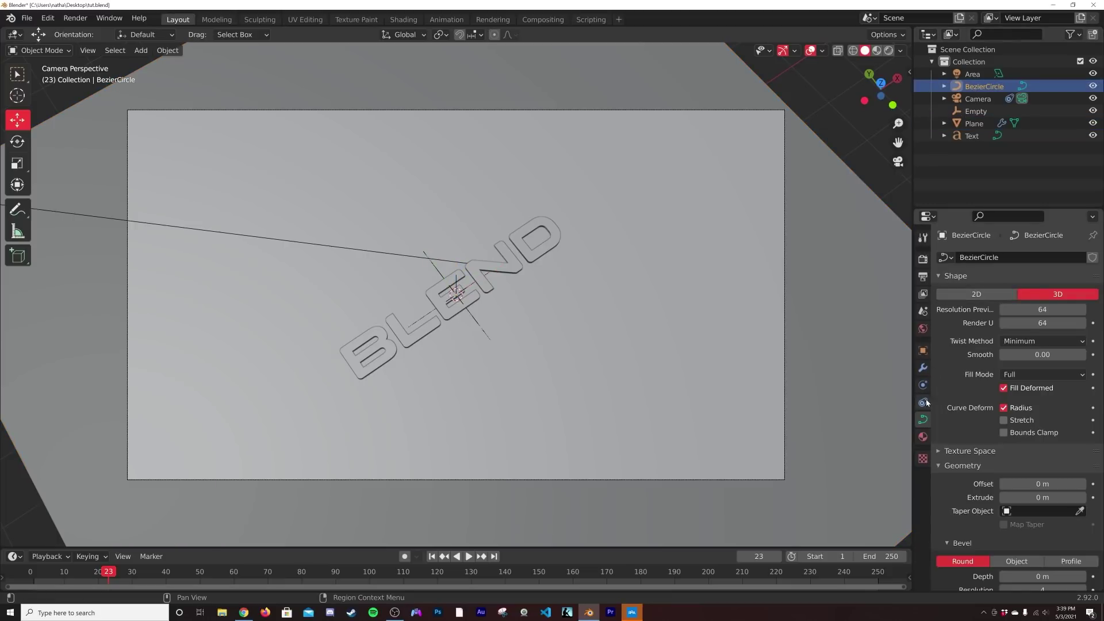
pyautogui.click(975, 112)
pyautogui.click(977, 98)
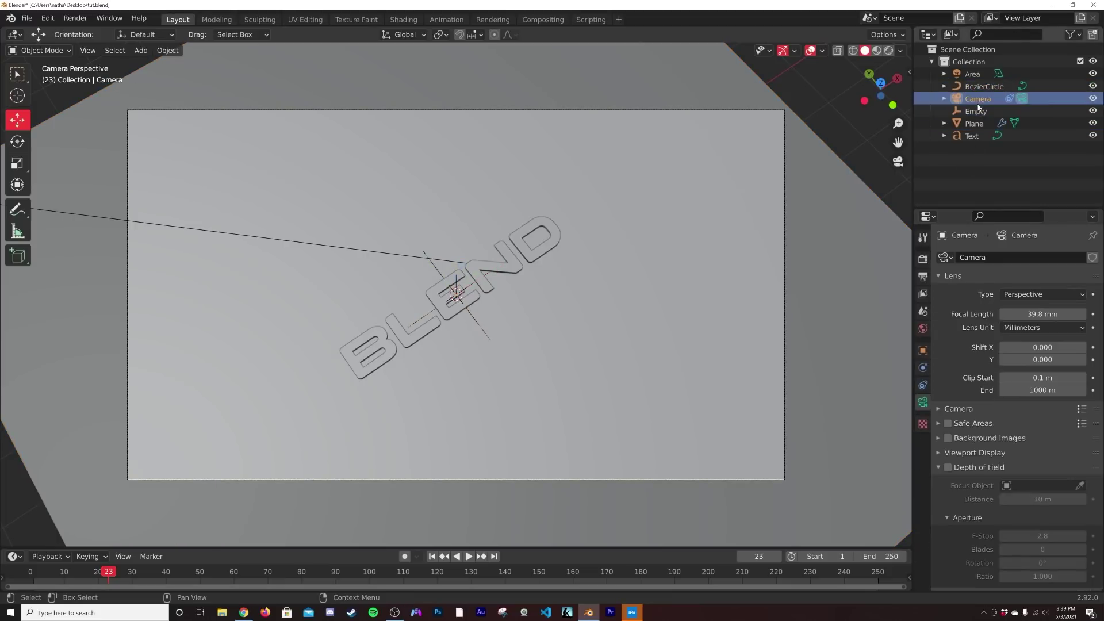
pyautogui.click(922, 386)
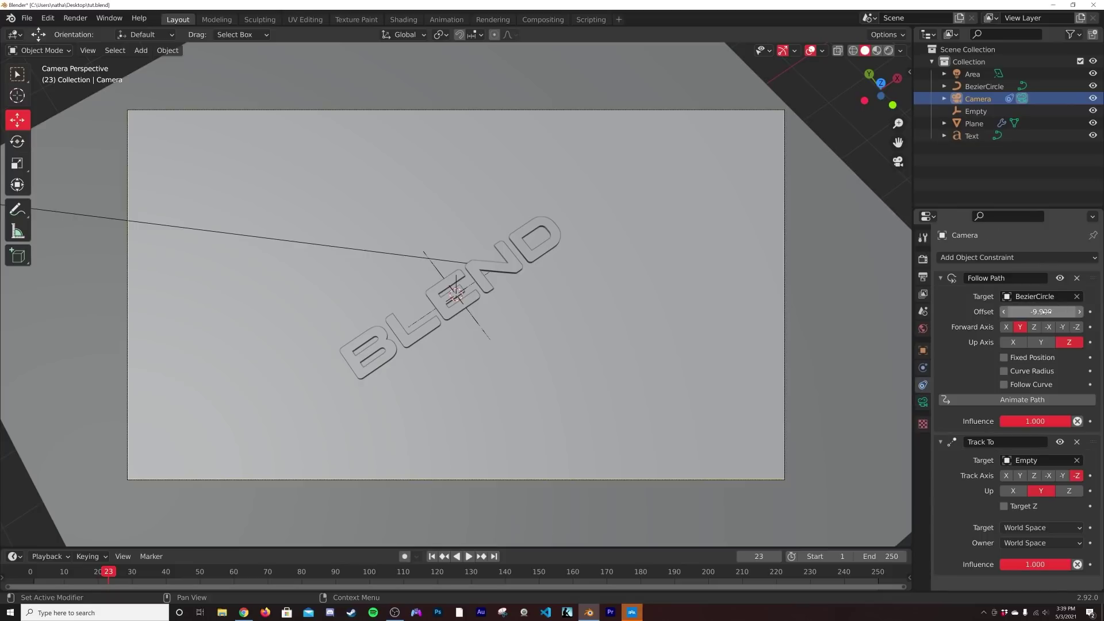
pyautogui.click(431, 556)
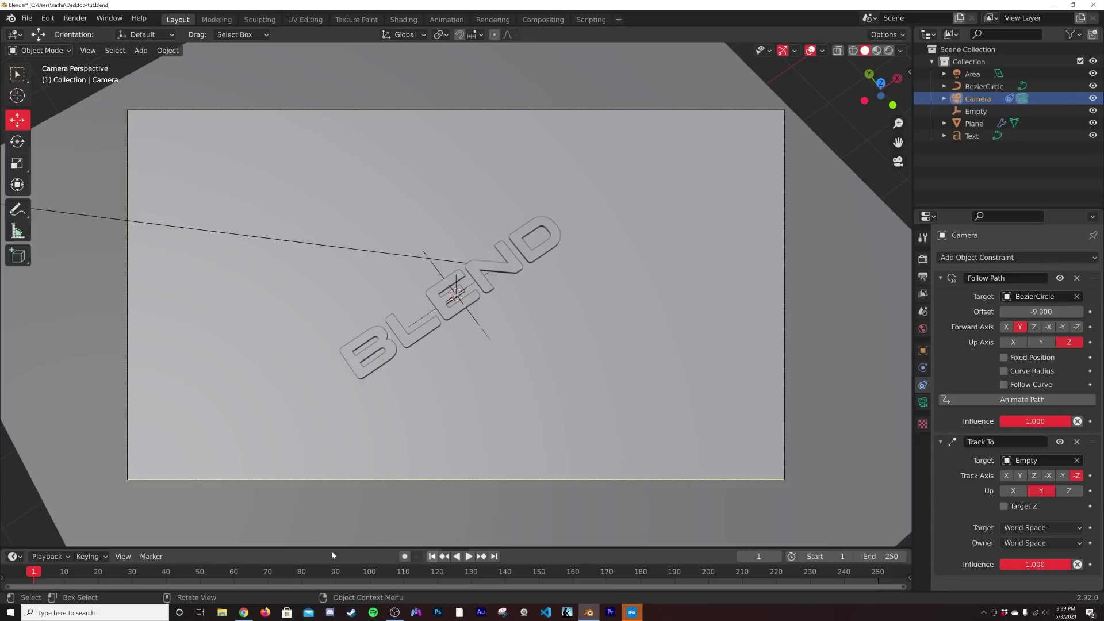
pyautogui.moveTo(332, 548); pyautogui.dragTo(323, 516)
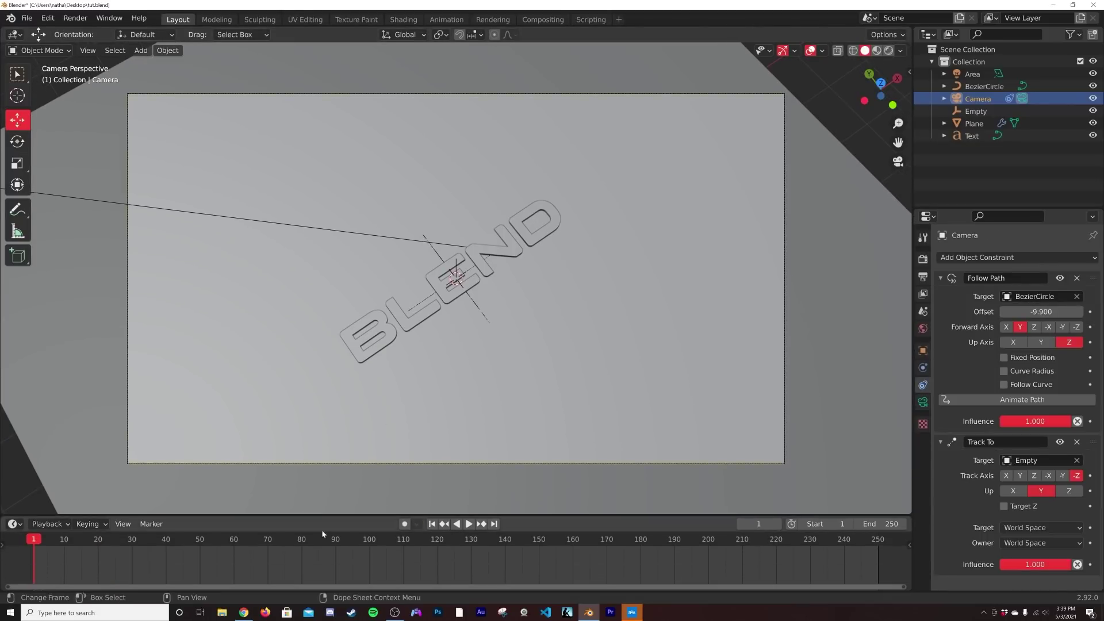
pyautogui.press('Home')
pyautogui.click(1090, 312)
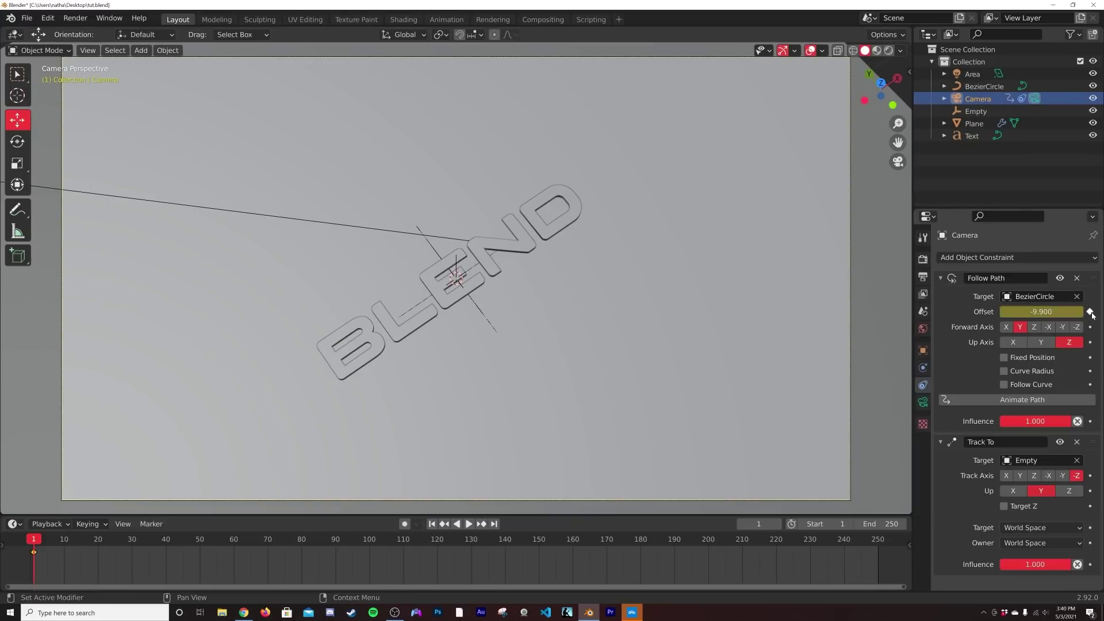
# Step: Set the camera's Follow Path offset to 5.500 at frame 68 and keyframe it
pyautogui.click(468, 524)
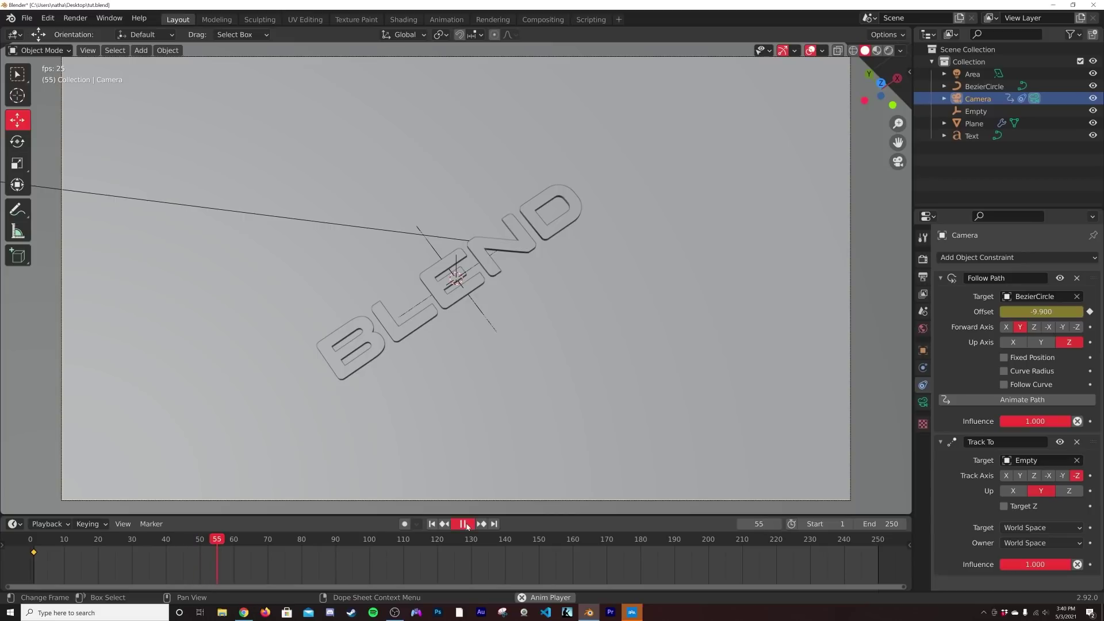
pyautogui.click(464, 524)
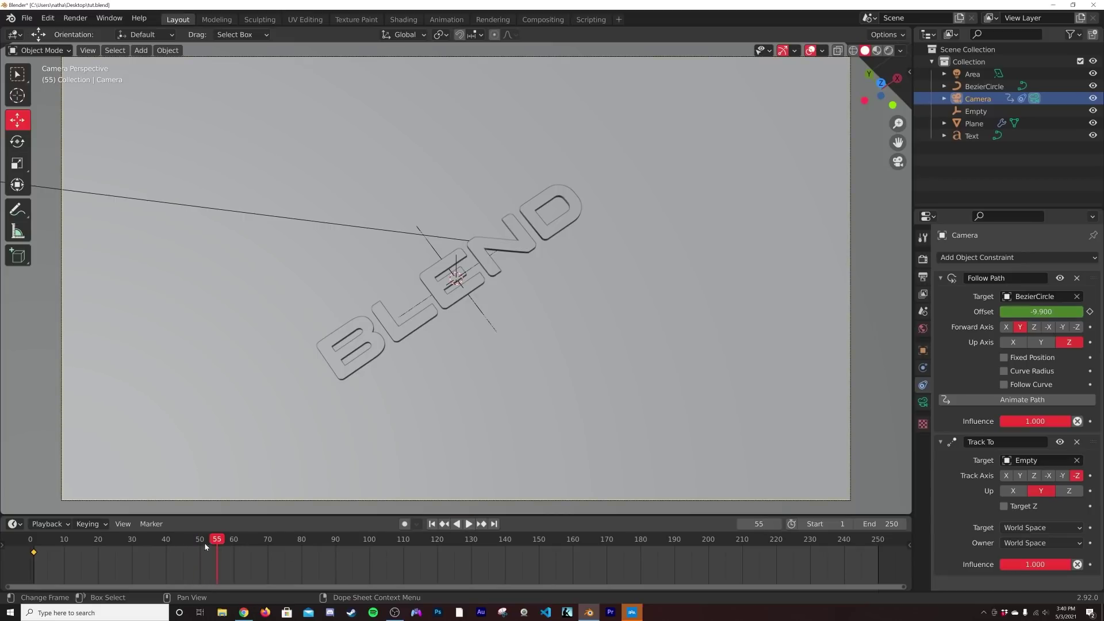
pyautogui.moveTo(205, 546); pyautogui.dragTo(261, 546)
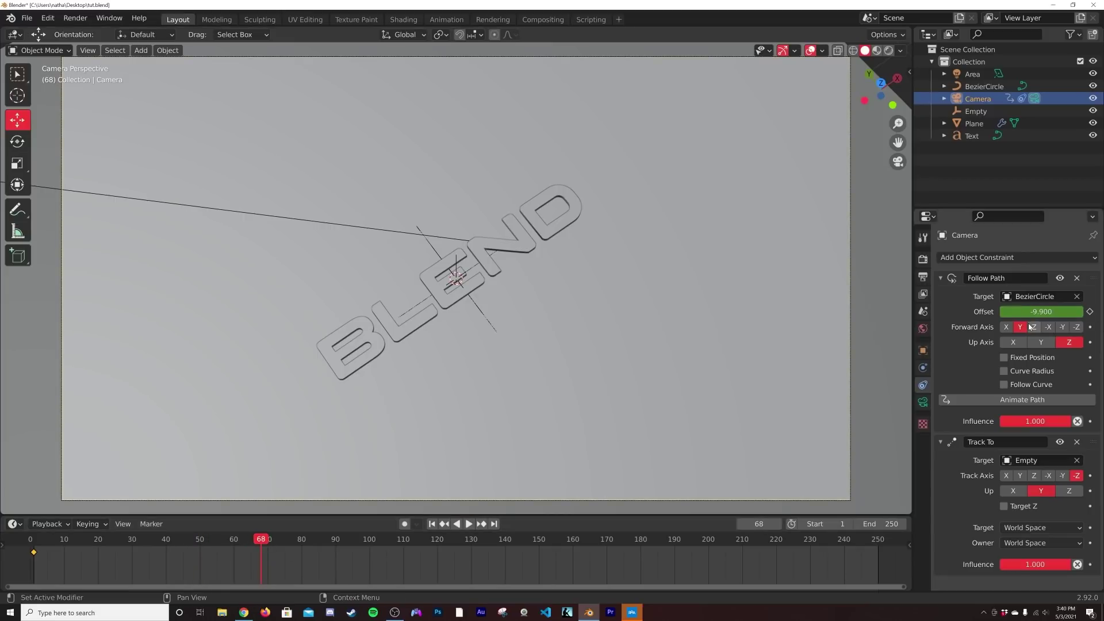
pyautogui.moveTo(1029, 311); pyautogui.dragTo(1063, 311)
pyautogui.click(1089, 311)
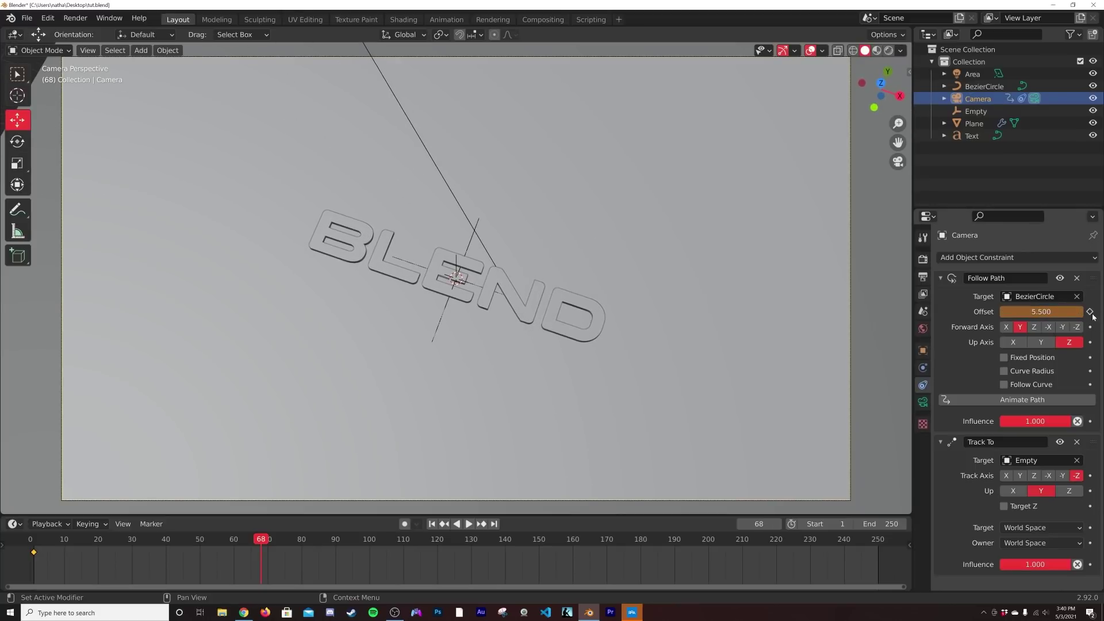
# Step: Play back the camera's orbit from the first frame, stop it and return to frame 1
pyautogui.click(432, 524)
pyautogui.click(473, 524)
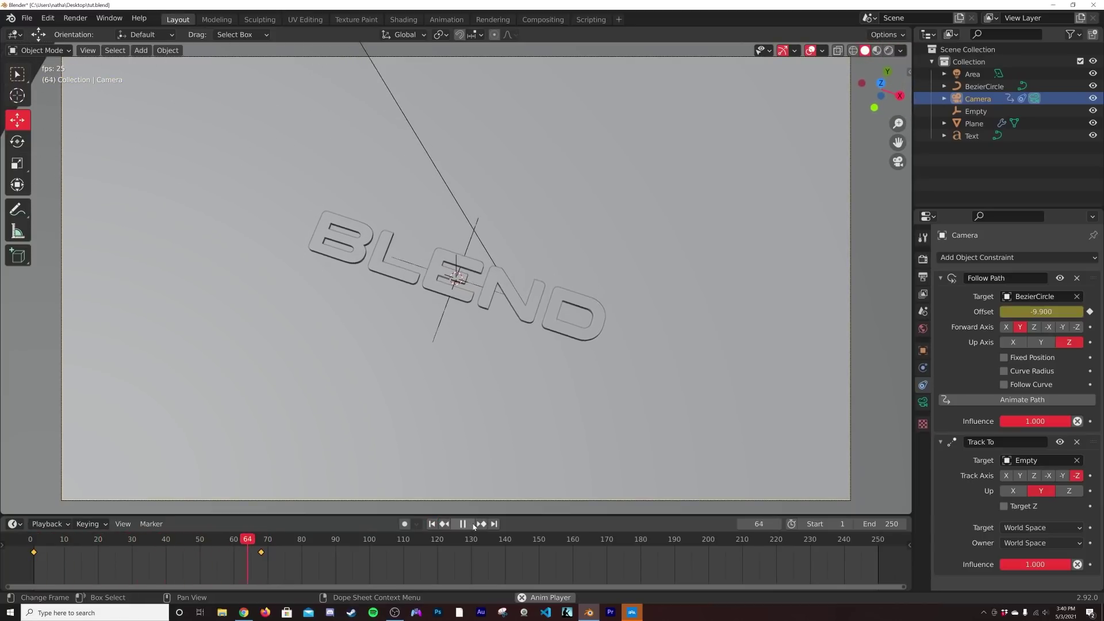
pyautogui.click(462, 523)
pyautogui.click(432, 523)
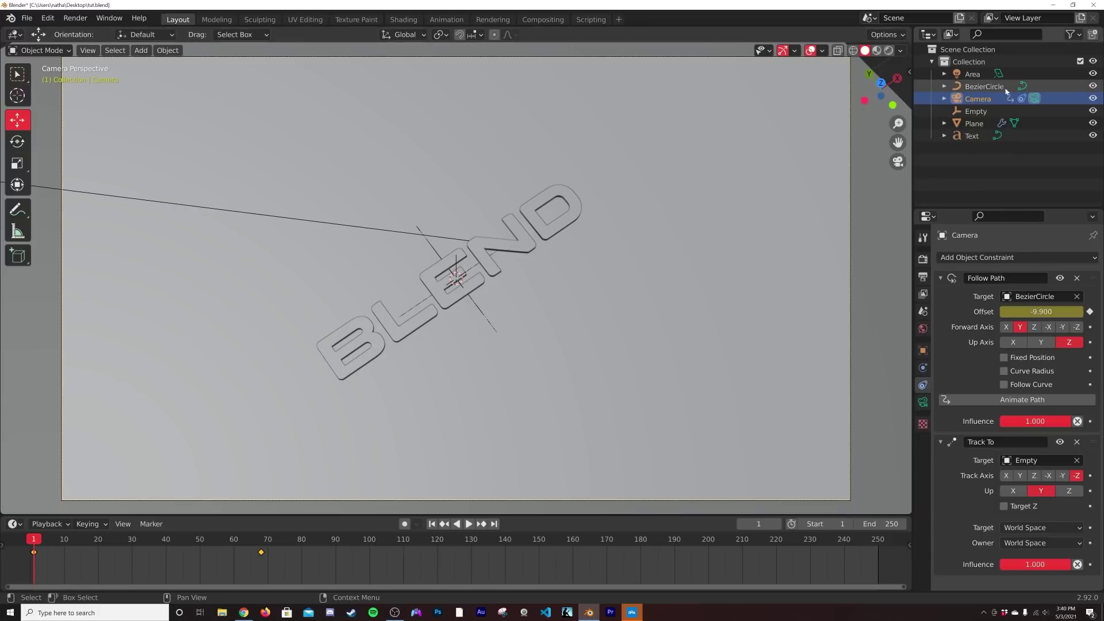
# Step: Keyframe the Bezier circle's Z location of 11.929 m at frame 1
pyautogui.click(989, 87)
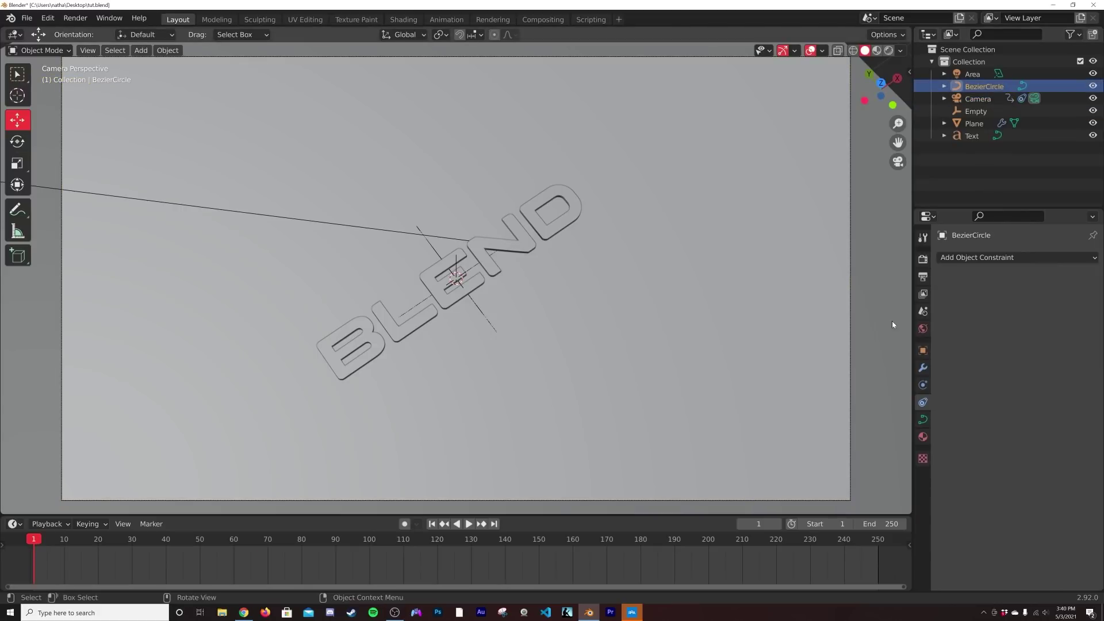
pyautogui.click(923, 351)
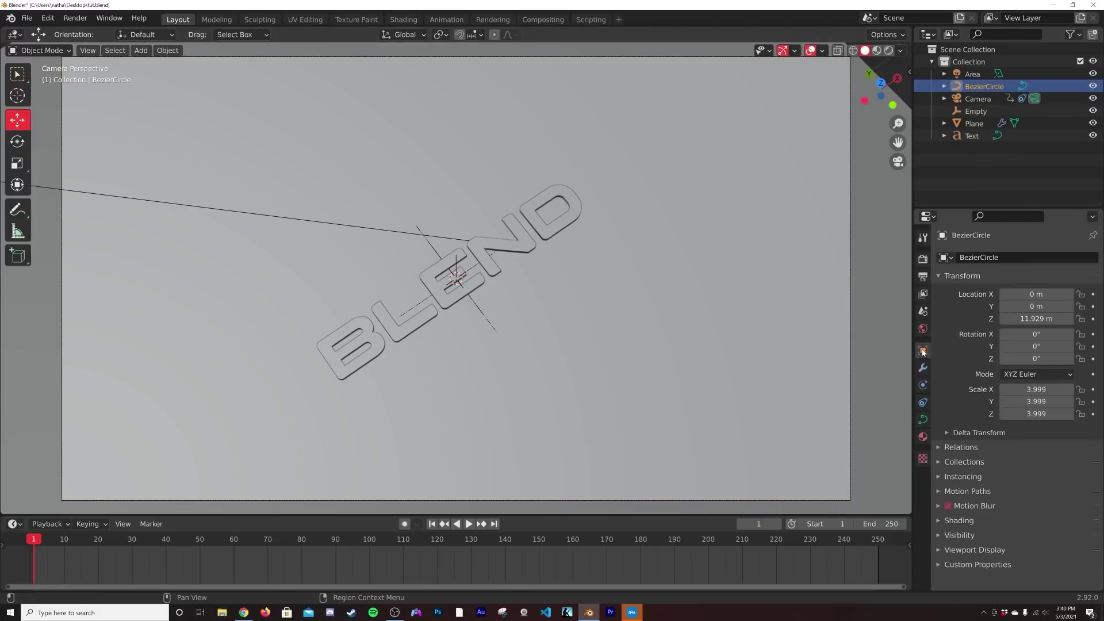
pyautogui.click(1093, 320)
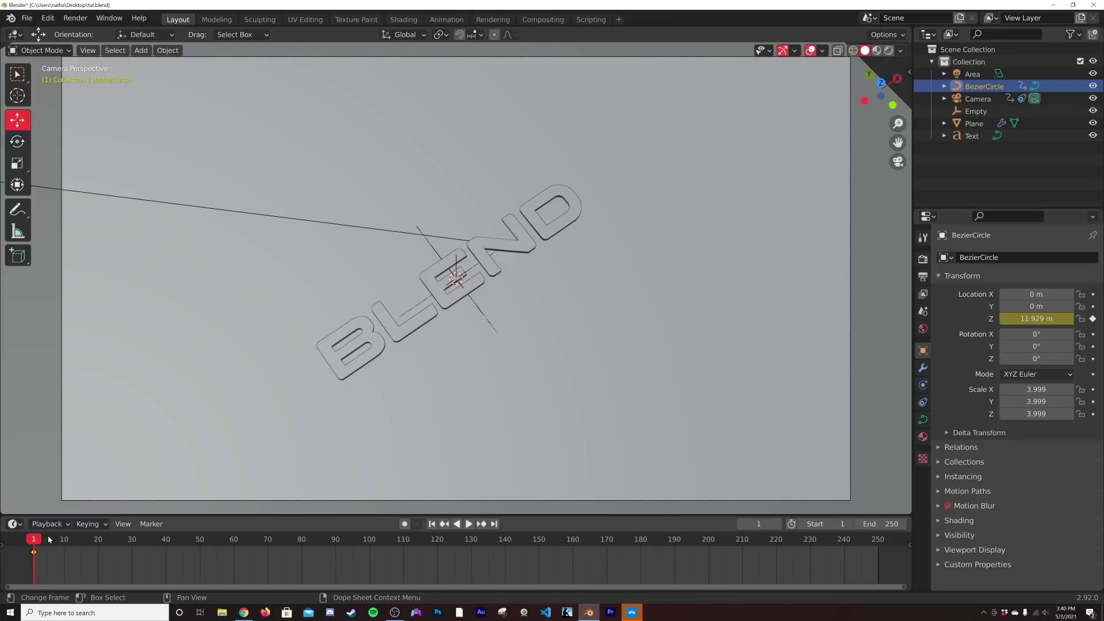
# Step: Lower the Bezier circle to a Z location of 5.5191 m at frame 64
pyautogui.press('space')
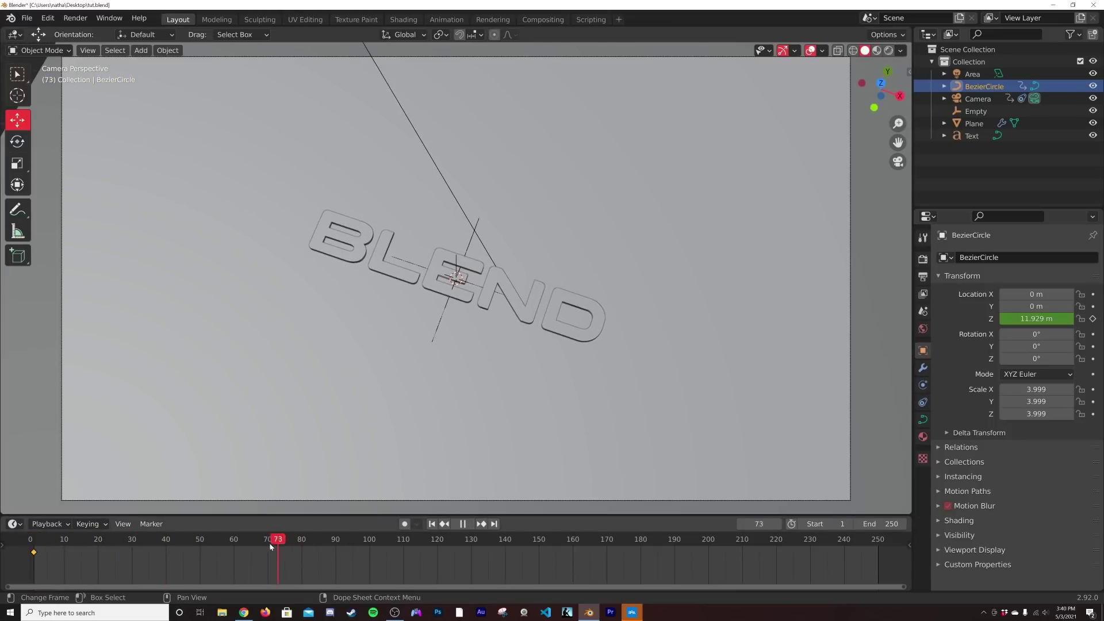
pyautogui.moveTo(260, 546); pyautogui.dragTo(247, 546)
pyautogui.press('space')
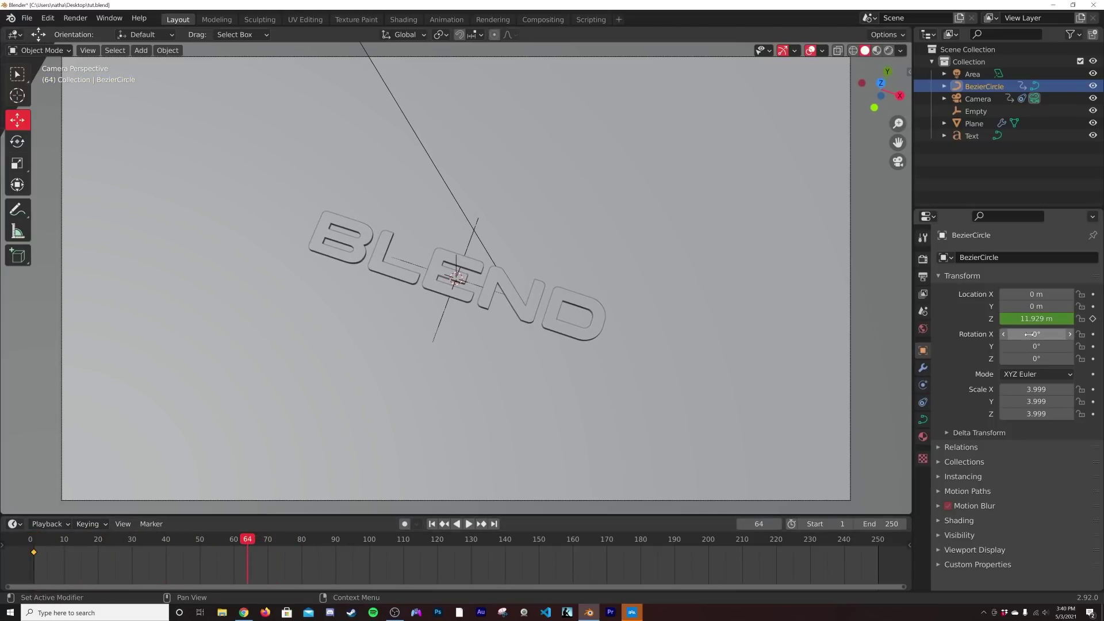
pyautogui.moveTo(1035, 318); pyautogui.dragTo(972, 319)
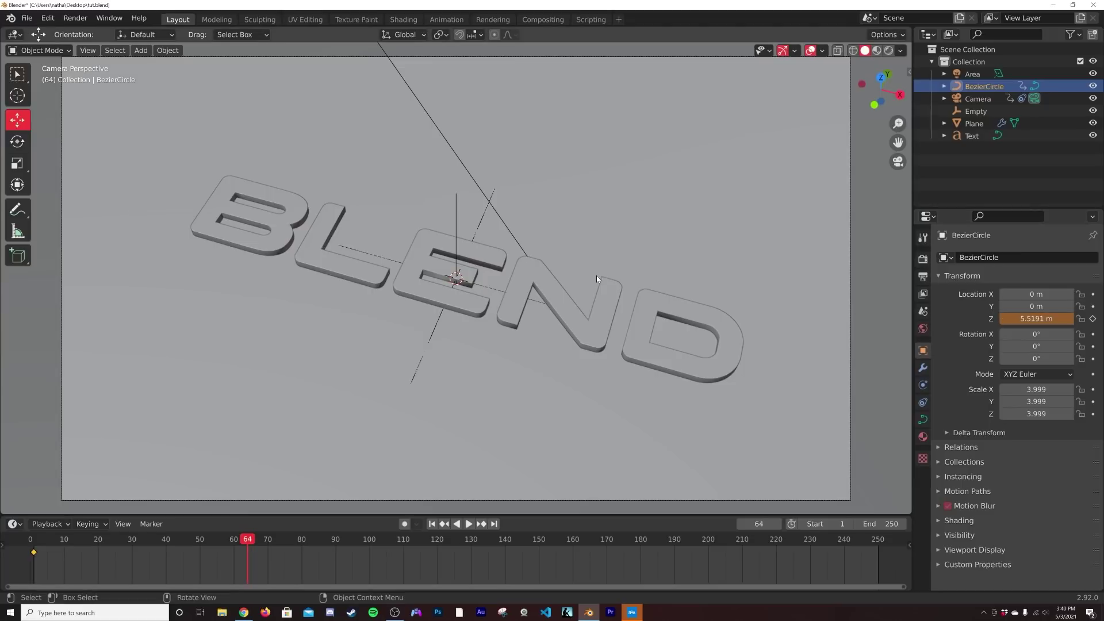
# Step: Move the Empty about 0.214 m along Y and keyframe the Bezier circle's lowered Z location at frame 64
pyautogui.click(477, 225)
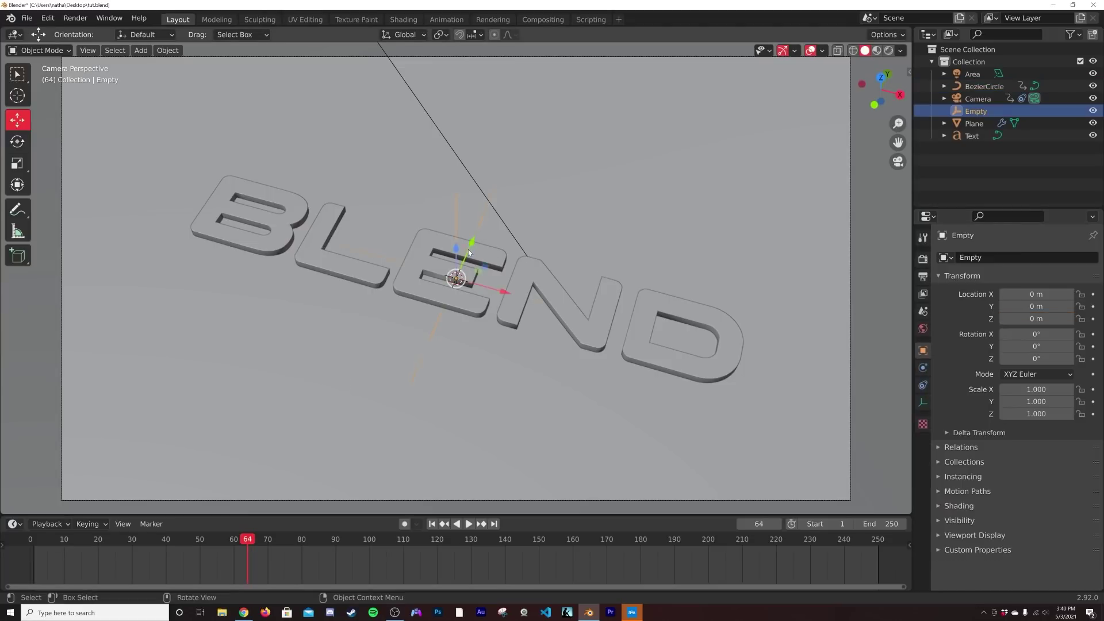
pyautogui.moveTo(469, 253); pyautogui.dragTo(478, 246)
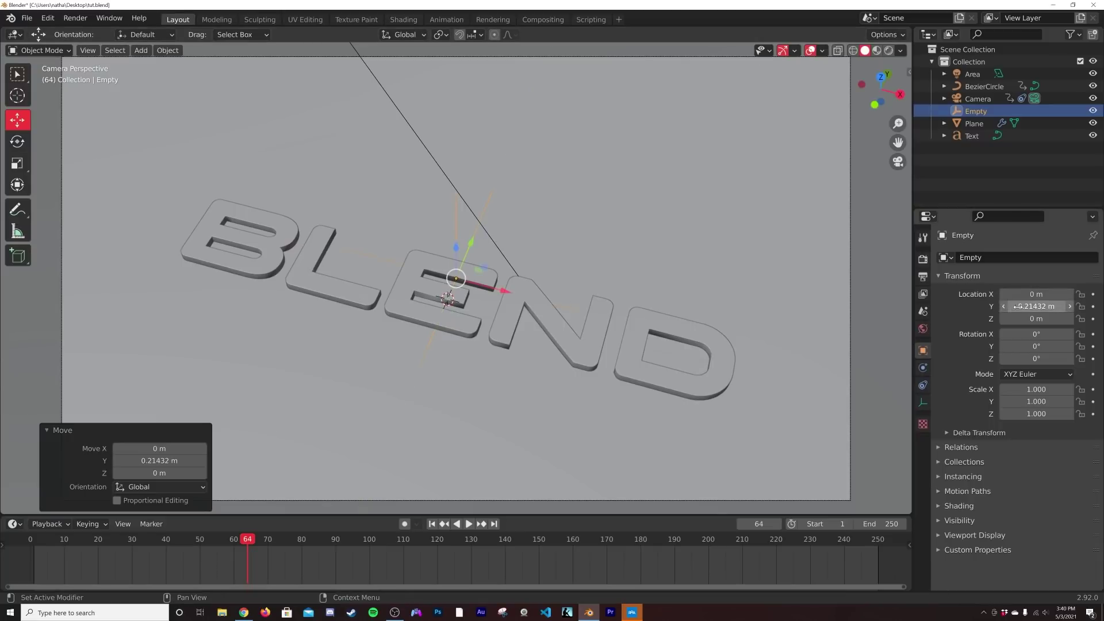
pyautogui.click(983, 86)
pyautogui.click(1093, 319)
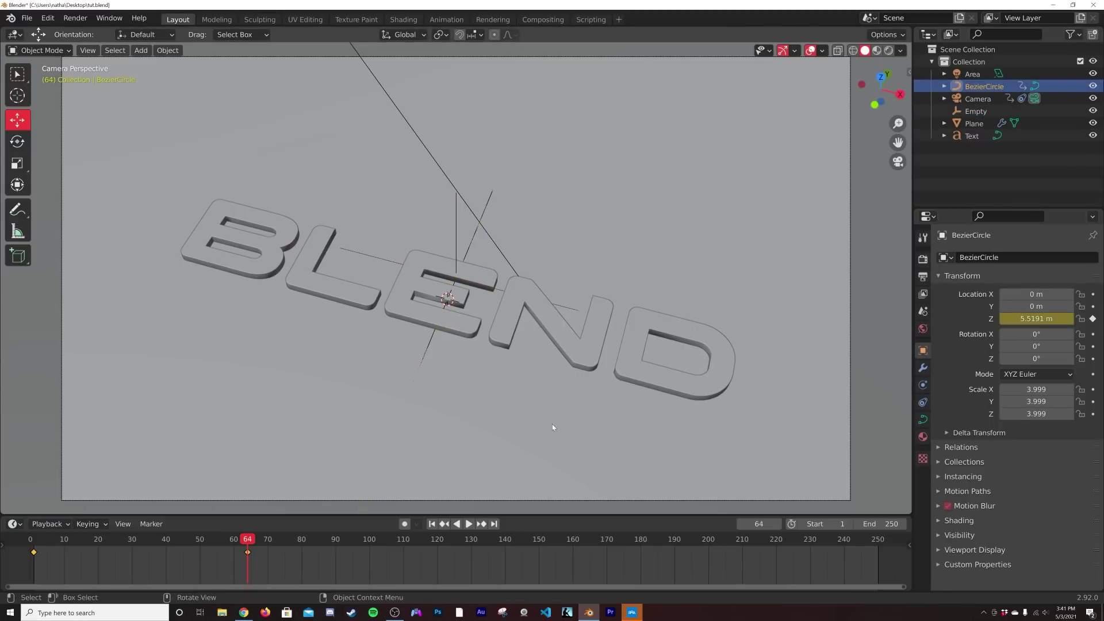
# Step: Play the animation from frame 1 to review the camera descending as it orbits the text
pyautogui.click(431, 524)
pyautogui.press('space')
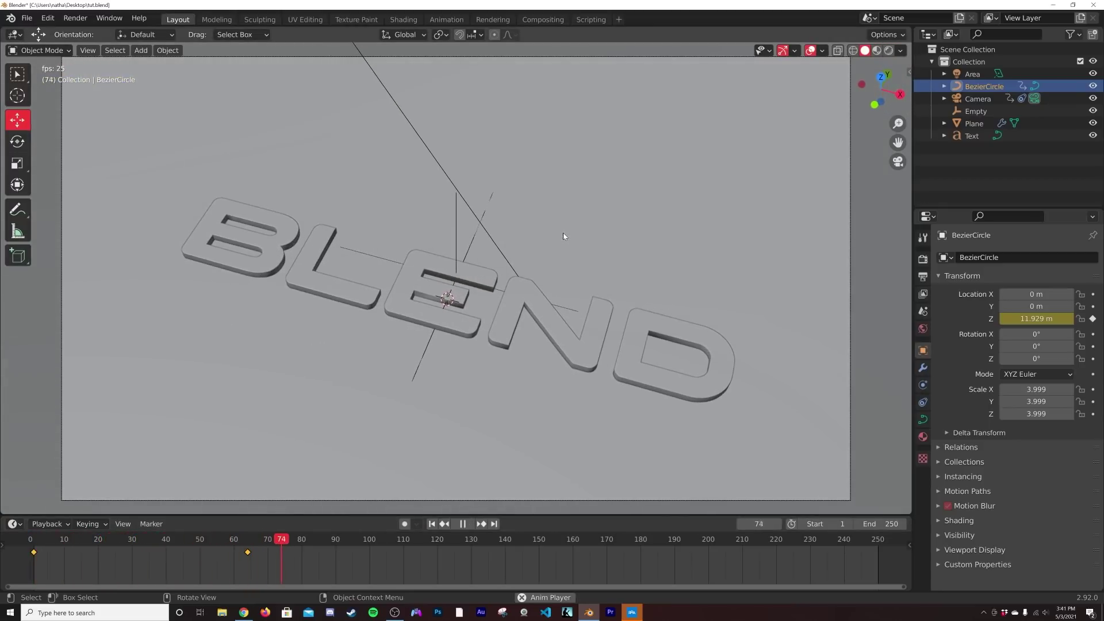
pyautogui.press('space')
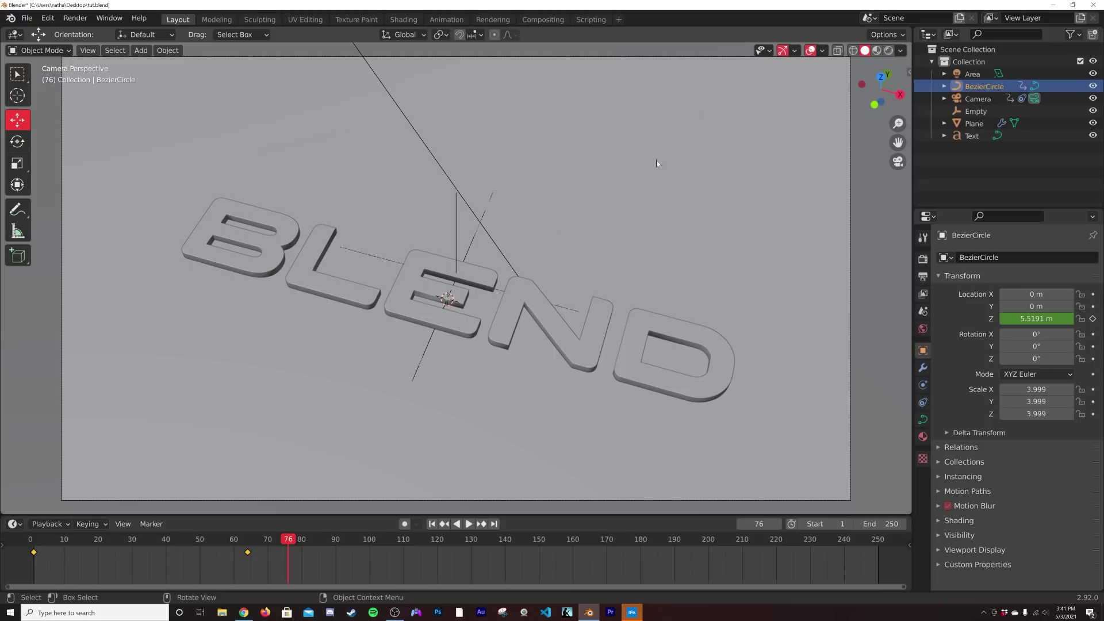
# Step: Switch the viewport to Material Preview shading and play the camera animation from the first frame
pyautogui.click(875, 51)
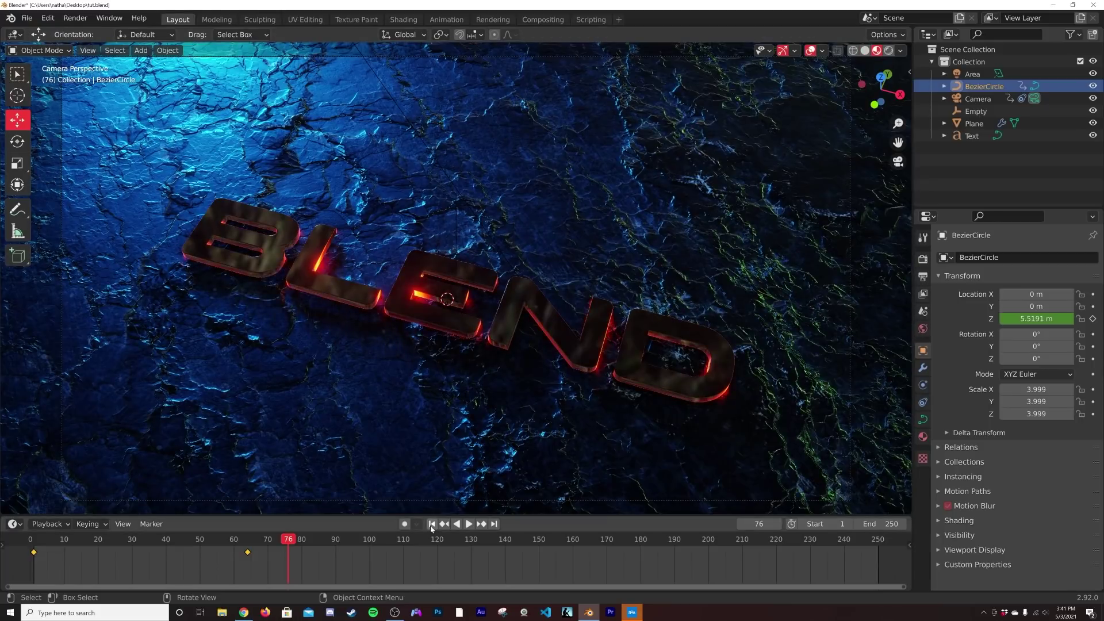
pyautogui.click(431, 525)
pyautogui.press('space')
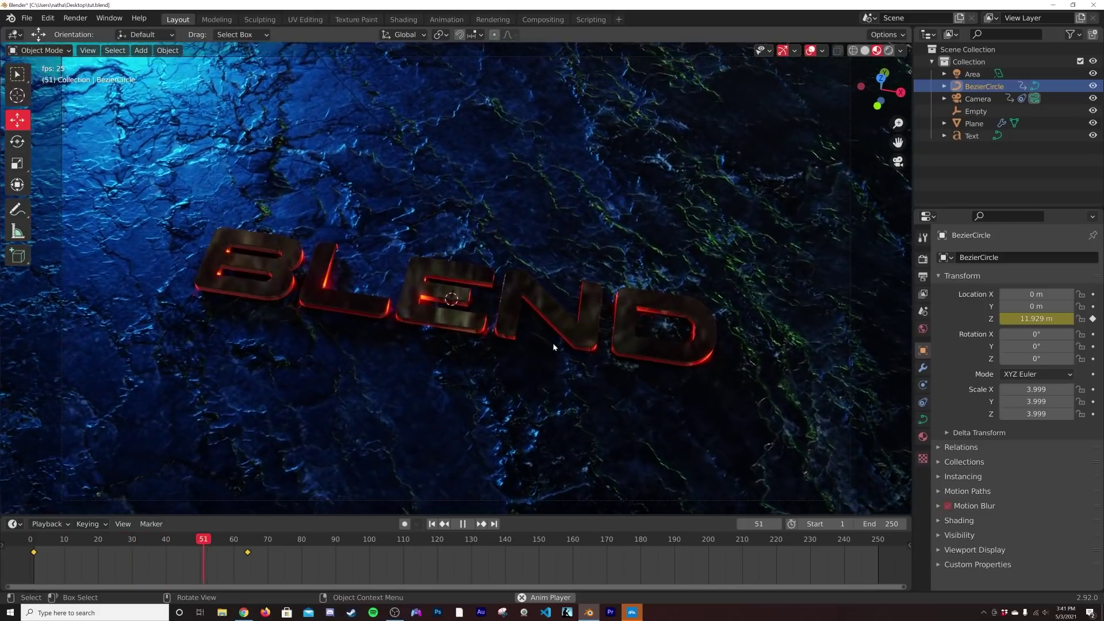
pyautogui.press('space')
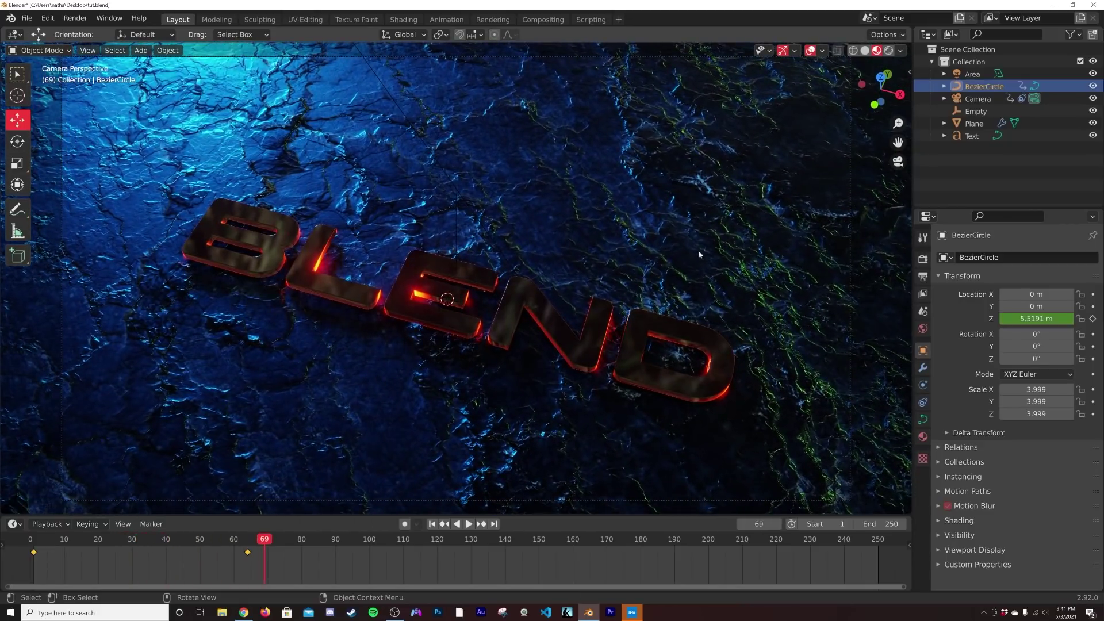
# Step: Preview the scene with Rendered viewport shading, with the gizmos and overlays hidden
pyautogui.click(889, 51)
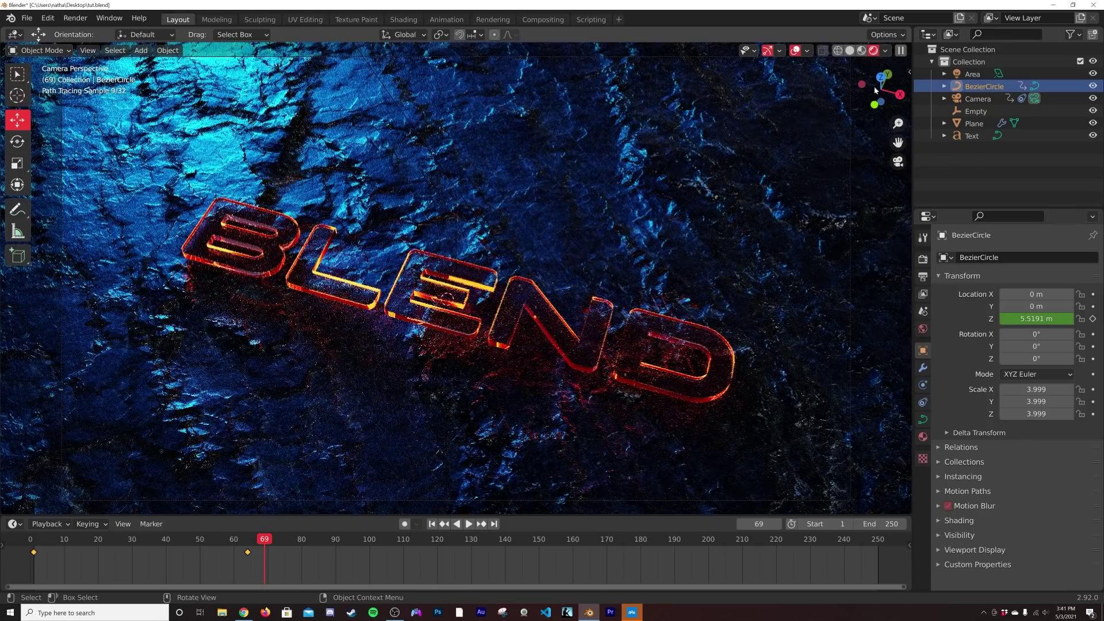
pyautogui.click(795, 51)
pyautogui.click(767, 51)
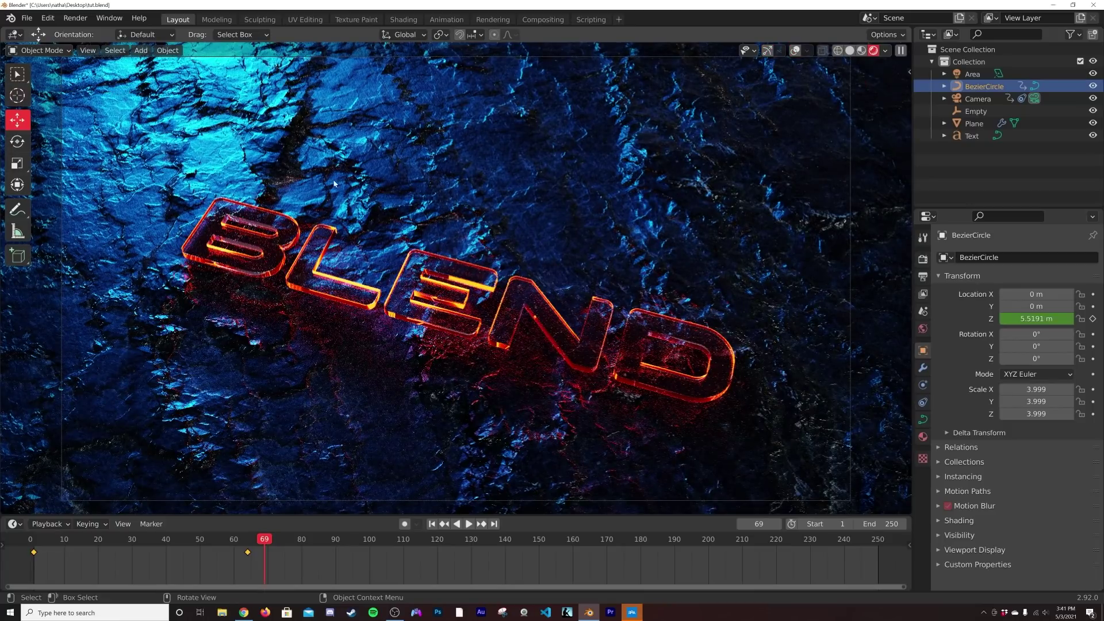
# Step: Select the BLEND text, switch the viewport to Solid shading and return to frame 1
pyautogui.click(529, 319)
pyautogui.press('z')
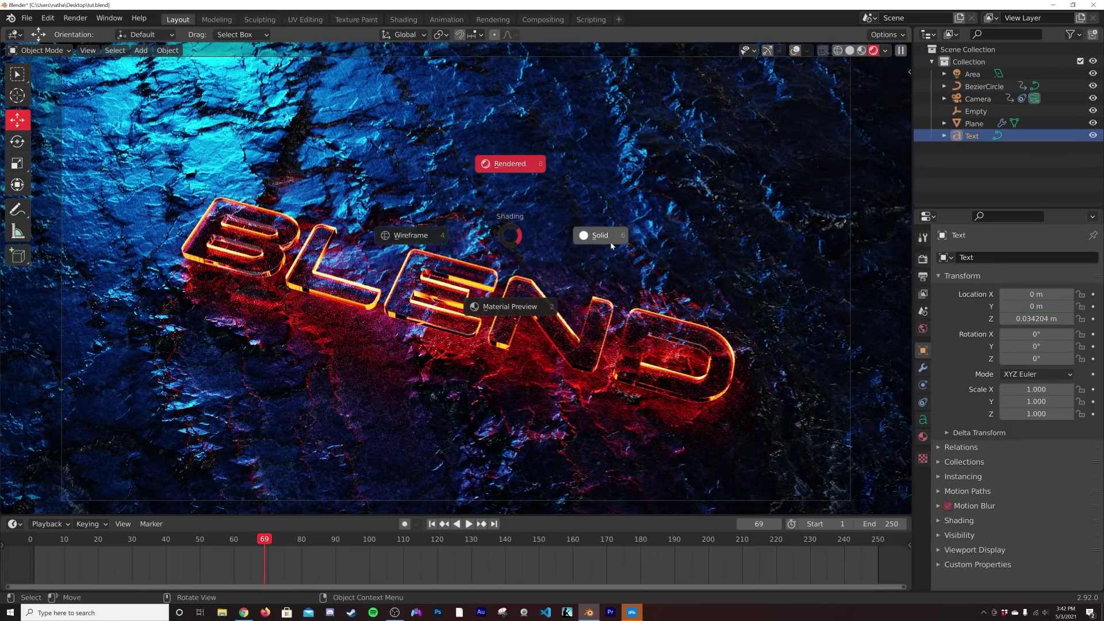
pyautogui.click(612, 246)
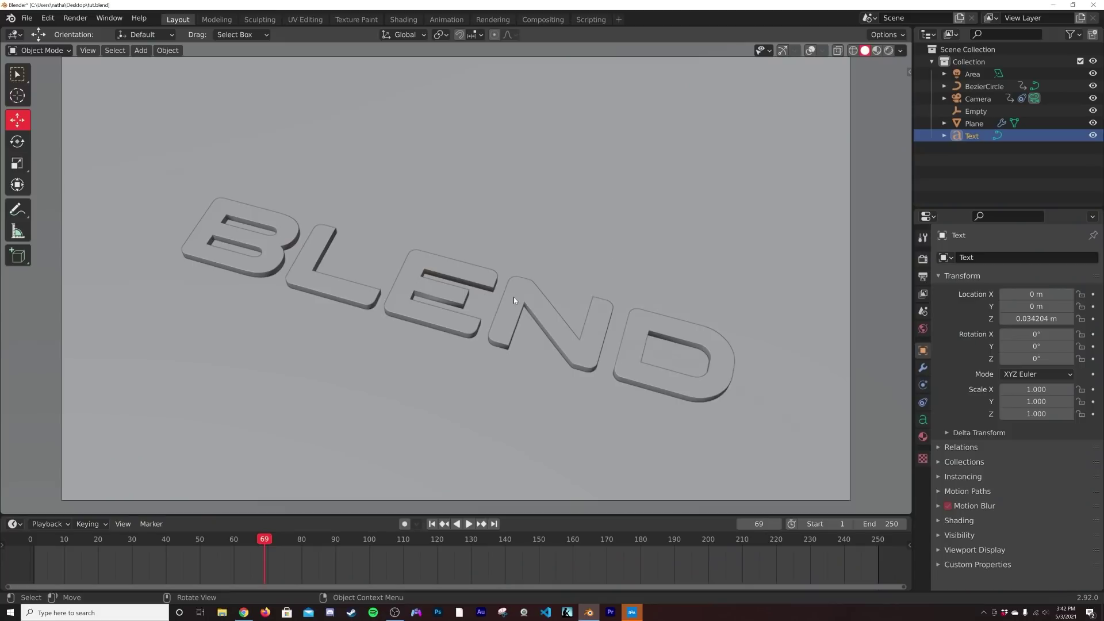
pyautogui.click(432, 524)
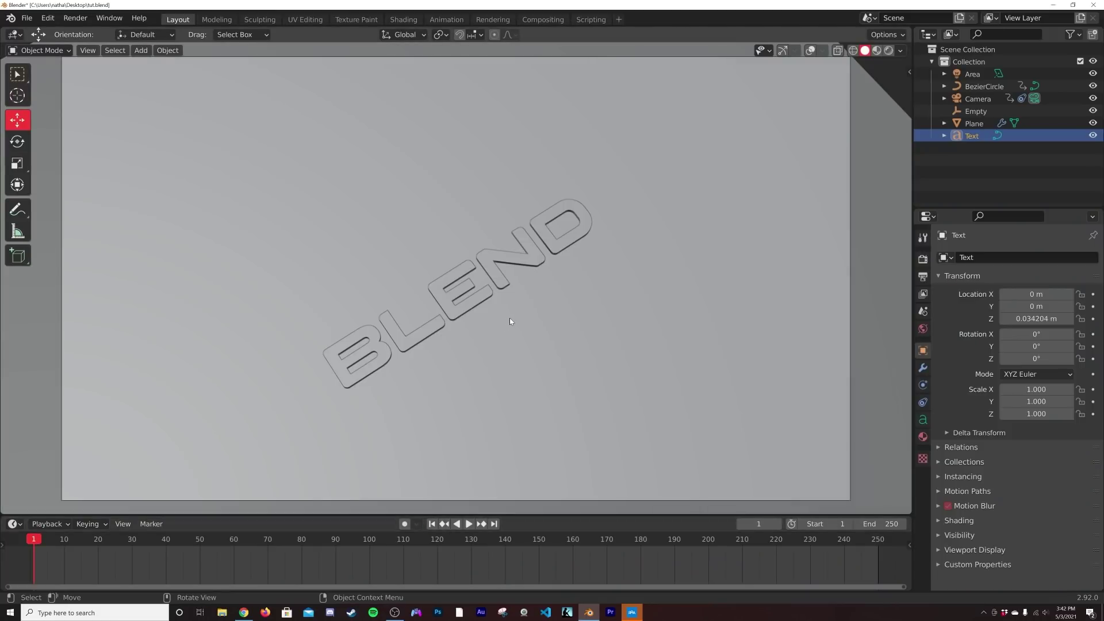
# Step: View the BLEND text from directly above and show the viewport gizmos and overlays again
pyautogui.press('`')
pyautogui.click(521, 253)
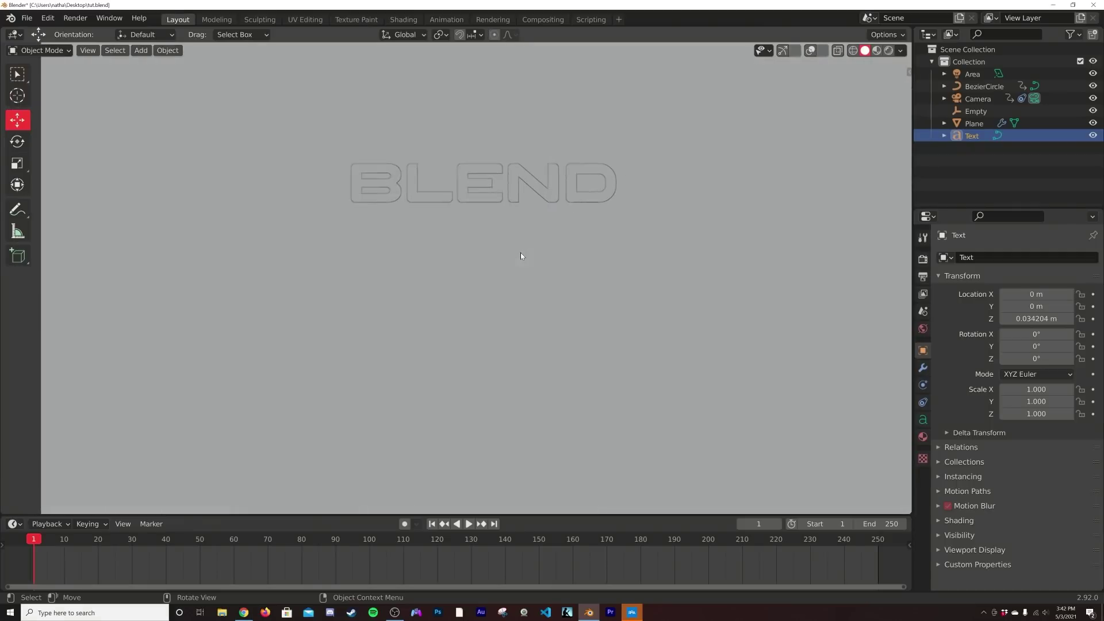
pyautogui.moveTo(565, 226); pyautogui.dragTo(546, 131, button='middle')
pyautogui.press('`')
pyautogui.moveTo(536, 175); pyautogui.dragTo(531, 225, button='middle')
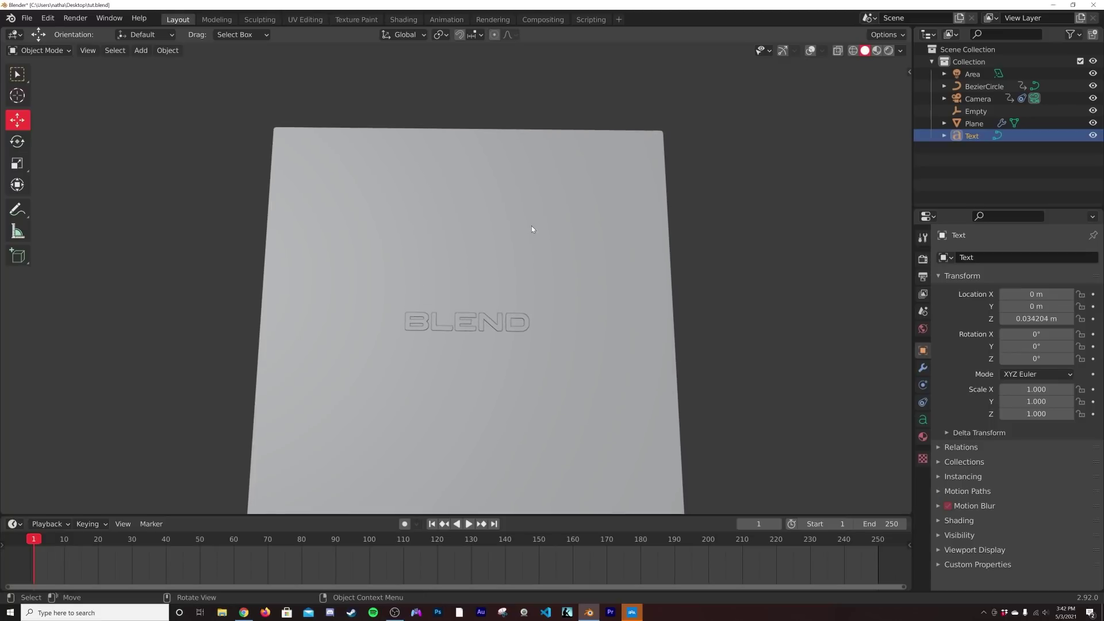
pyautogui.press('`')
pyautogui.click(537, 151)
pyautogui.scroll(4, 516, 268)
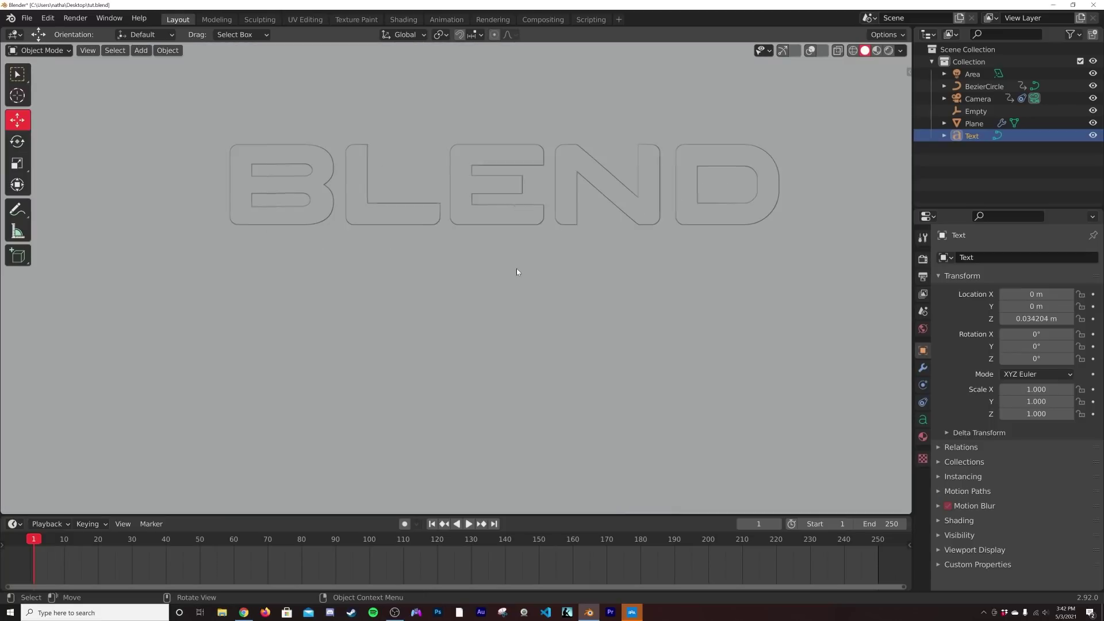
pyautogui.click(784, 50)
pyautogui.click(809, 51)
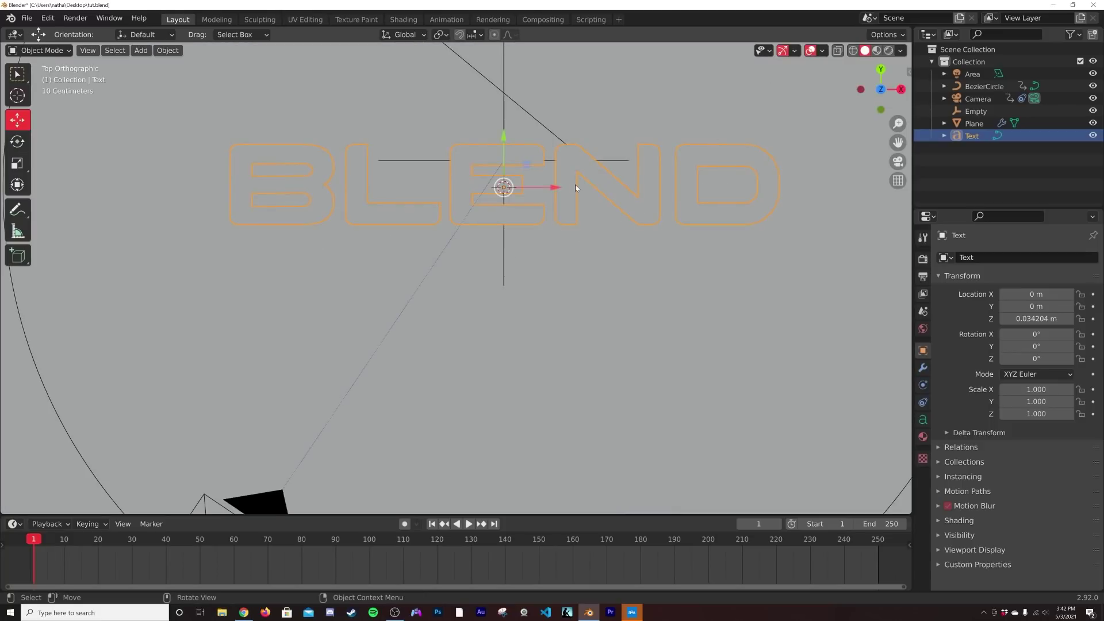
pyautogui.scroll(1, 582, 180)
pyautogui.keyDown('shift'); pyautogui.moveTo(582, 180); pyautogui.dragTo(558, 302, button='middle'); pyautogui.keyUp('shift')
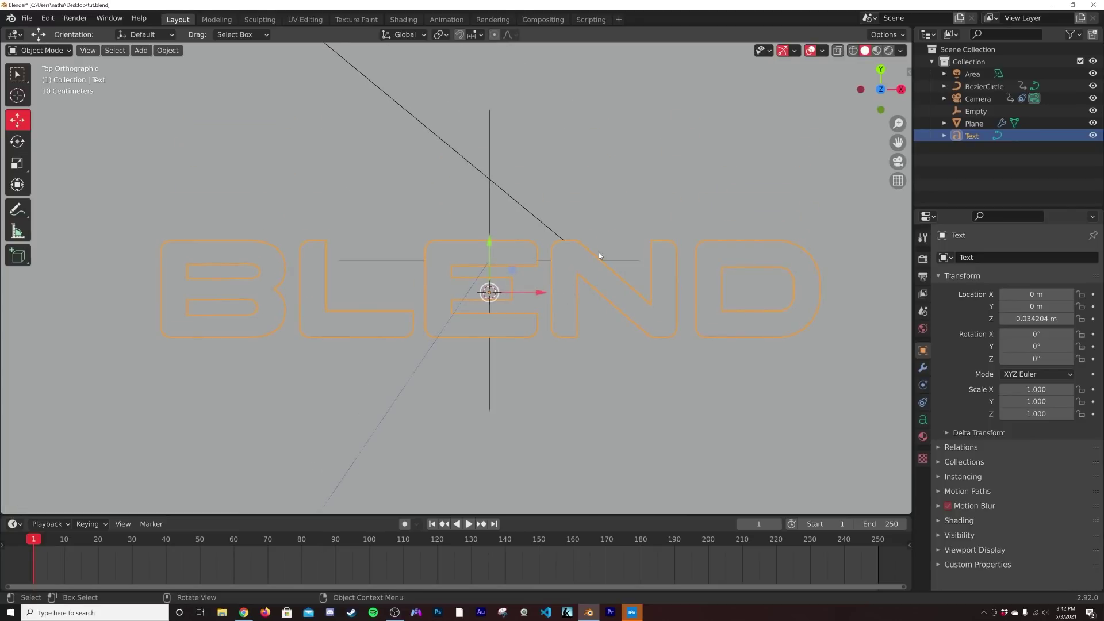
# Step: Convert the BLEND text object to a mesh and select all of its geometry in Edit Mode
pyautogui.rightClick(604, 217)
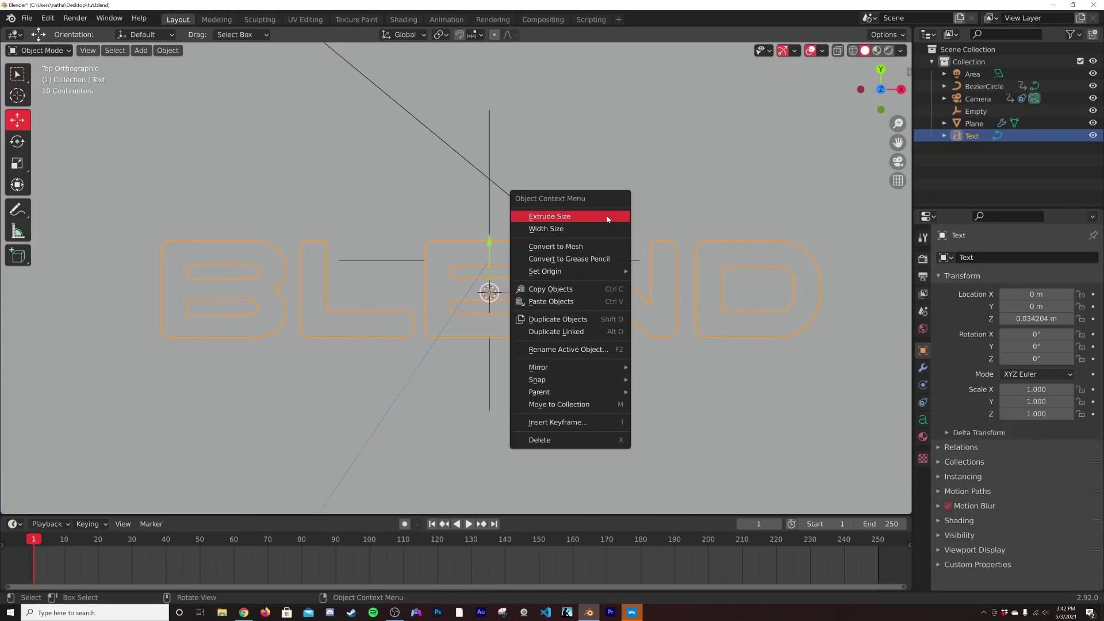
pyautogui.click(586, 252)
pyautogui.press('Tab')
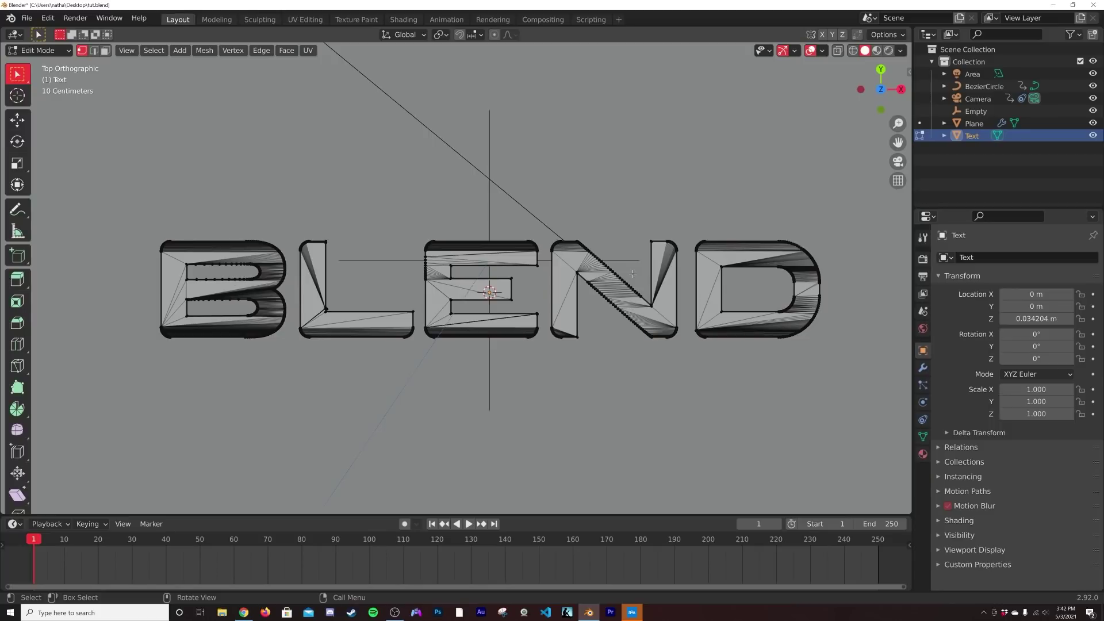
pyautogui.press('a')
pyautogui.press('Tab')
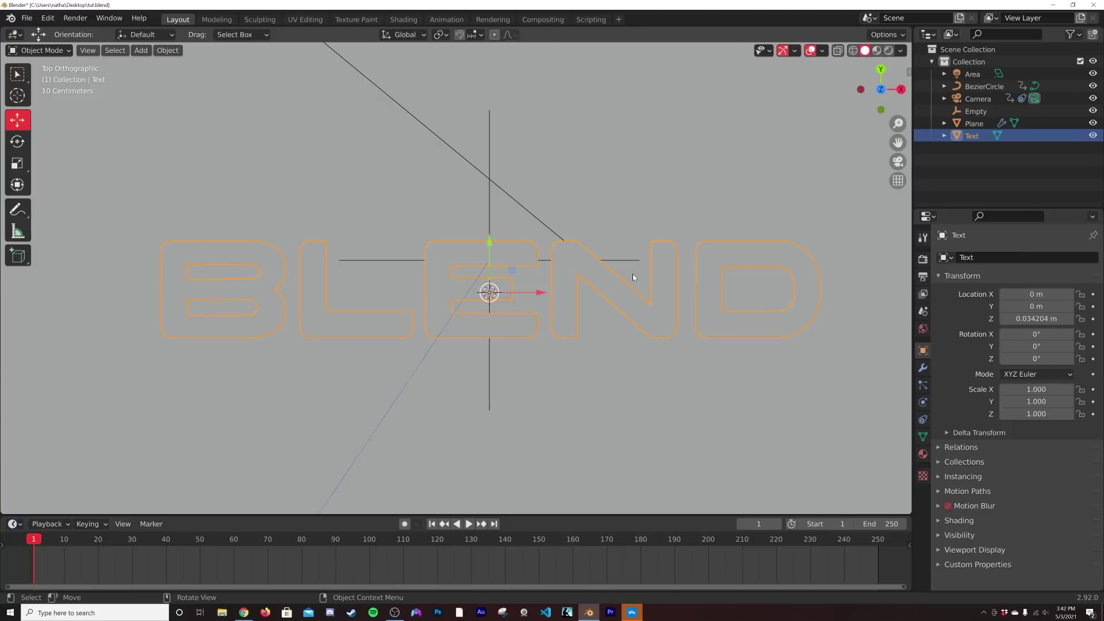
# Step: Unwrap the whole text mesh with Project from View, using the top orthographic view, and leave Edit Mode
pyautogui.press('Tab')
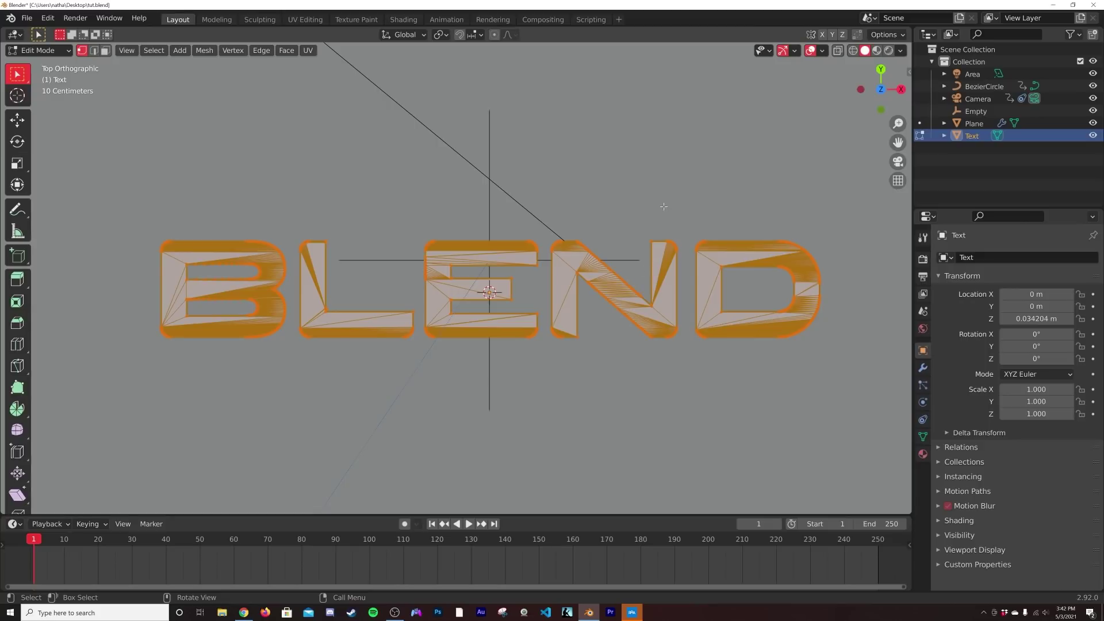
pyautogui.press('u')
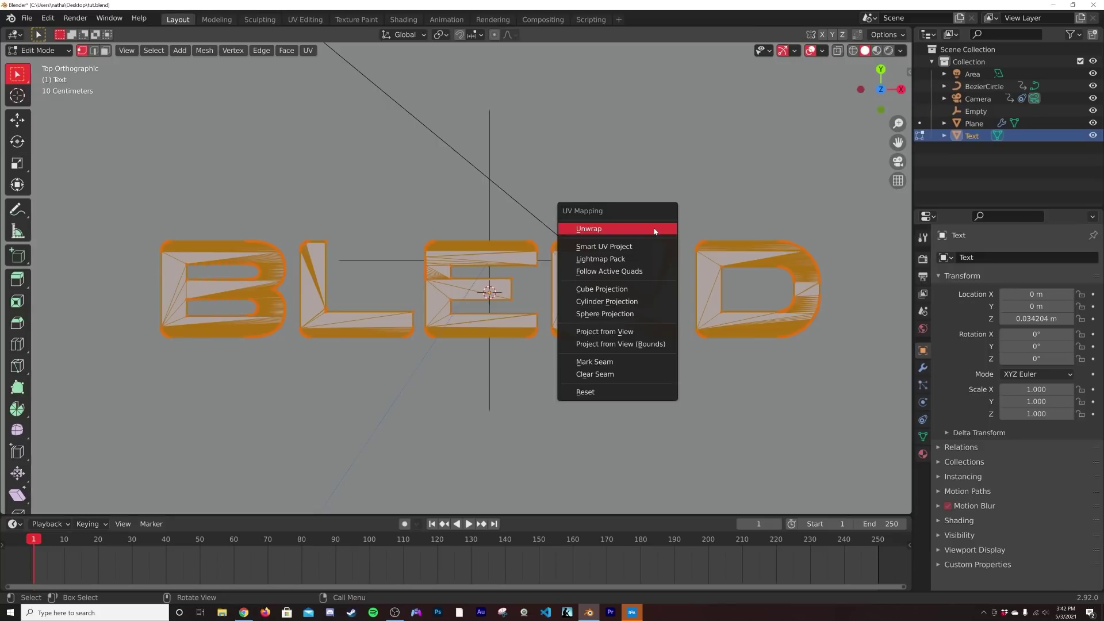
pyautogui.click(622, 332)
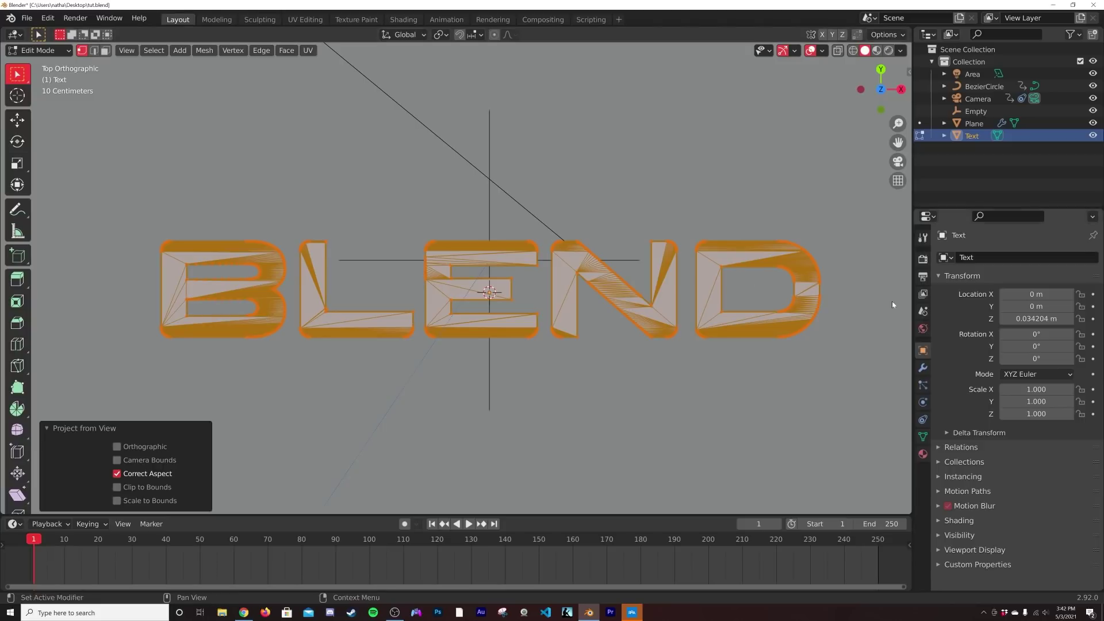
pyautogui.press('Tab')
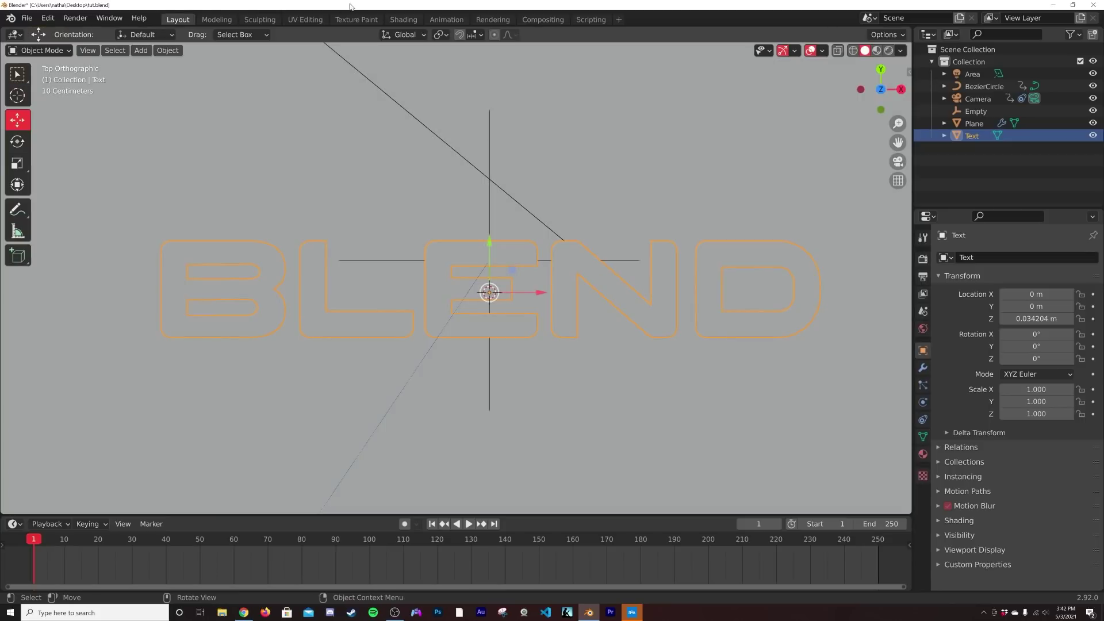
# Step: Switch to the UV Editing workspace and select all the BLEND letter UVs in the UV editor
pyautogui.click(305, 20)
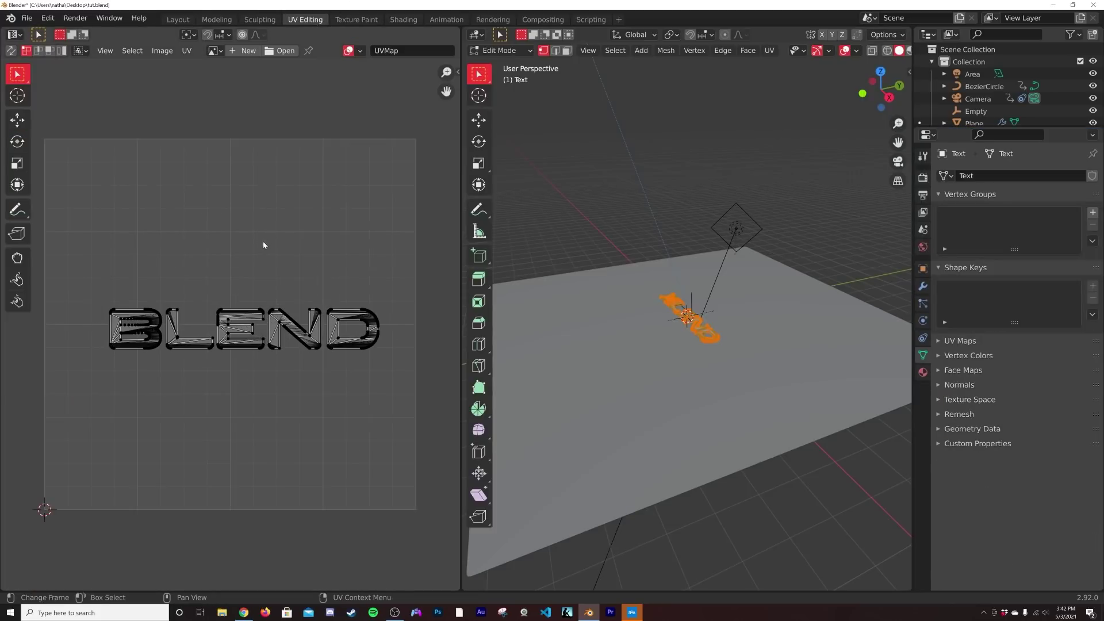
pyautogui.scroll(3, 263, 245)
pyautogui.press('Home')
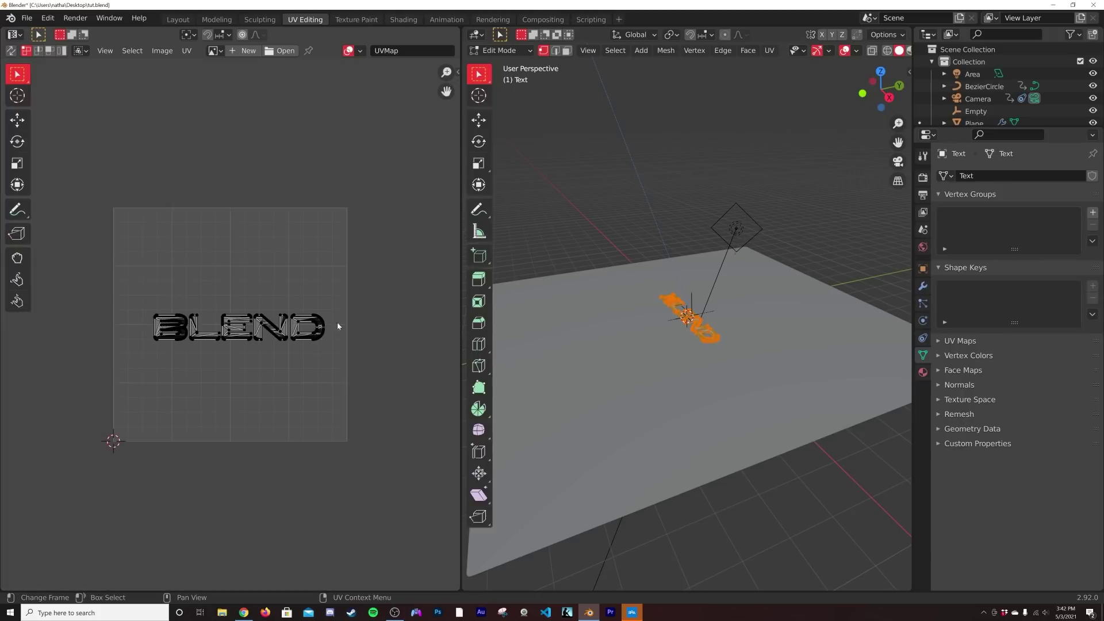
pyautogui.moveTo(335, 299); pyautogui.dragTo(128, 358)
pyautogui.scroll(4, 264, 357)
pyautogui.press('s')
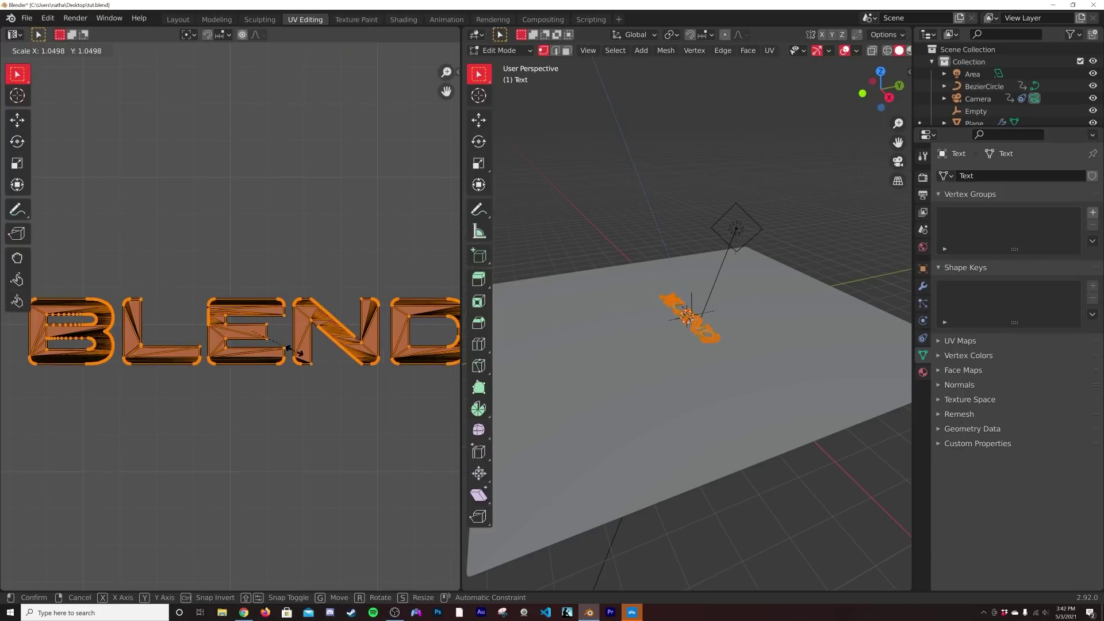
pyautogui.rightClick(340, 350)
pyautogui.moveTo(340, 350); pyautogui.dragTo(322, 357, button='middle')
pyautogui.scroll(-1, 382, 322)
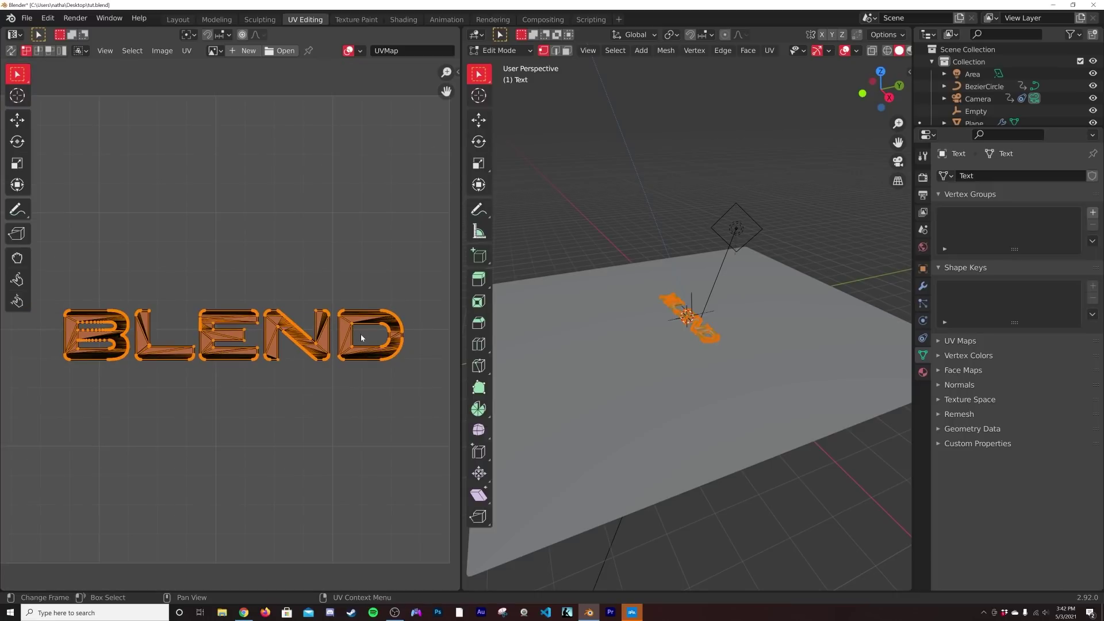
# Step: Set the UV pivot point to Individual Origins and scale all selected letter UVs to 0
pyautogui.click(190, 36)
pyautogui.click(224, 90)
pyautogui.press('s')
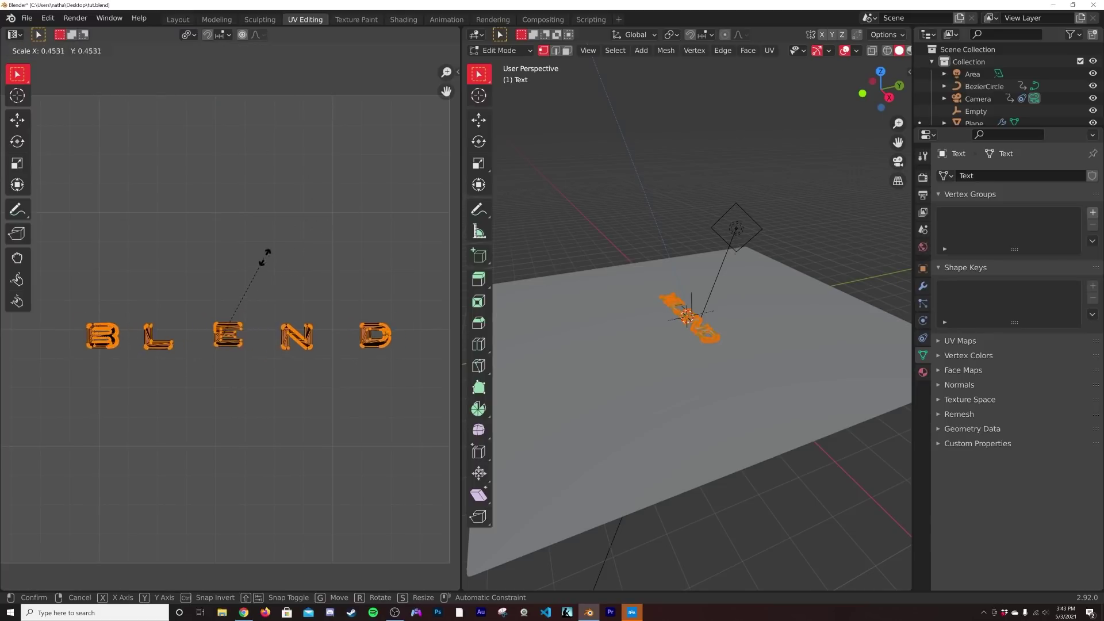
pyautogui.click(345, 223)
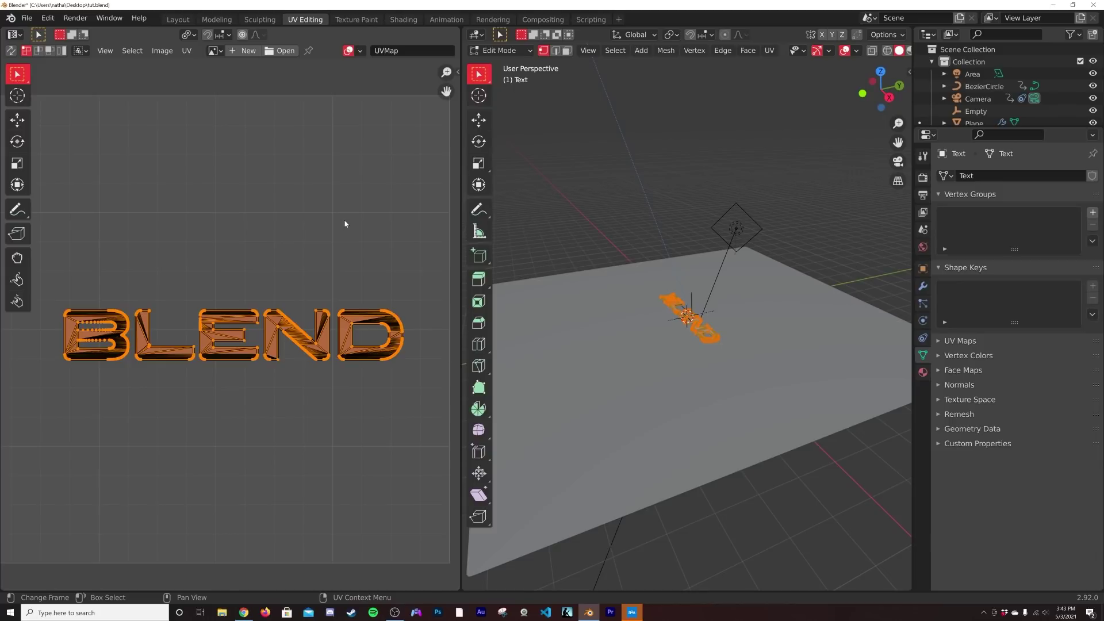
pyautogui.press('s')
pyautogui.press('0')
pyautogui.press('Return')
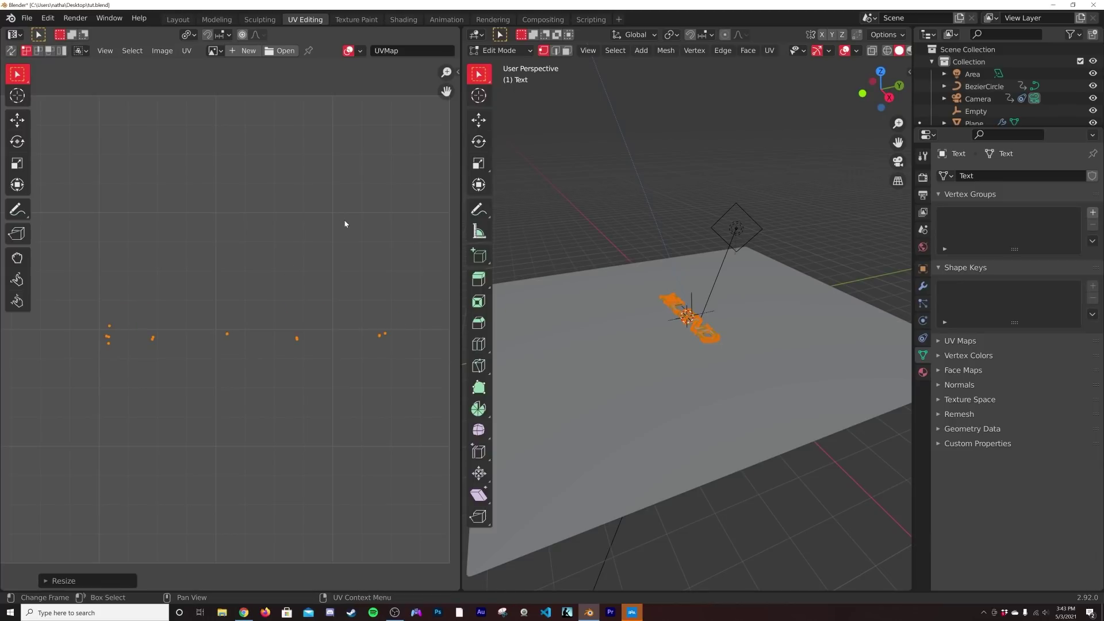
# Step: Move the letter E's collapsed UV point onto the nearby grid-line intersection at the middle of the UV square
pyautogui.scroll(3, 346, 372)
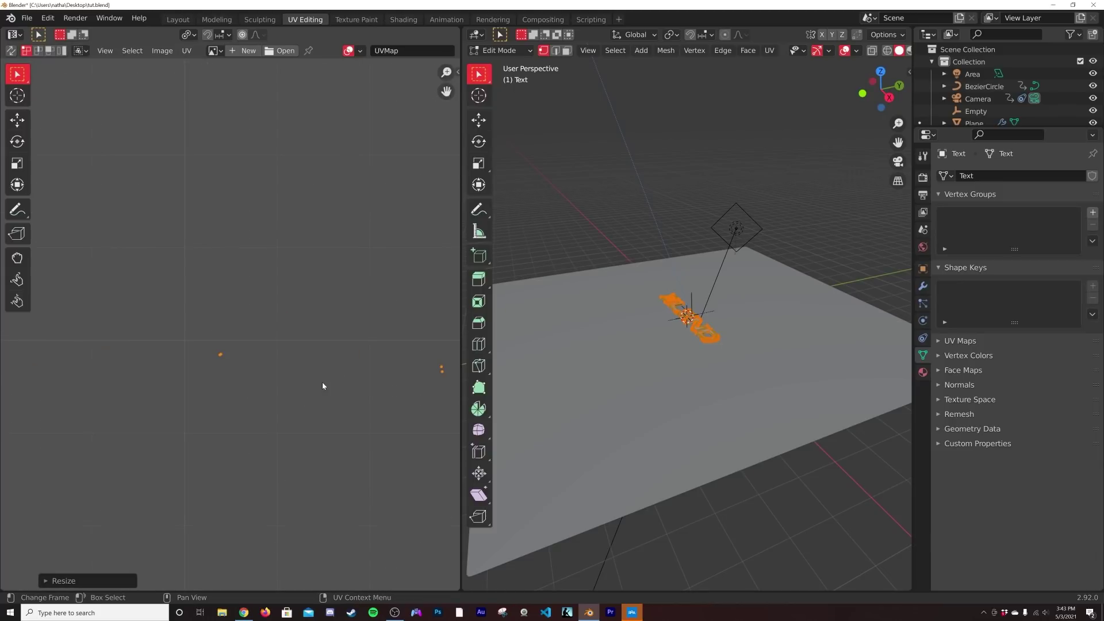
pyautogui.moveTo(57, 351); pyautogui.dragTo(209, 371, button='middle')
pyautogui.scroll(5, 195, 377)
pyautogui.scroll(-6, 218, 402)
pyautogui.scroll(4, 306, 371)
pyautogui.scroll(-4, 308, 363)
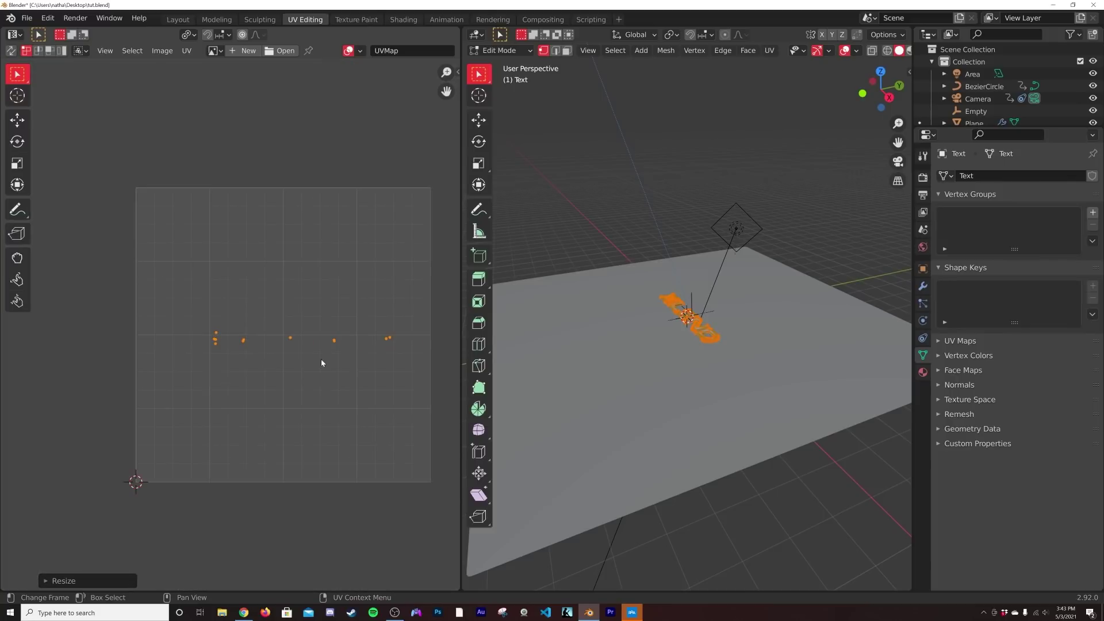
pyautogui.scroll(2, 315, 350)
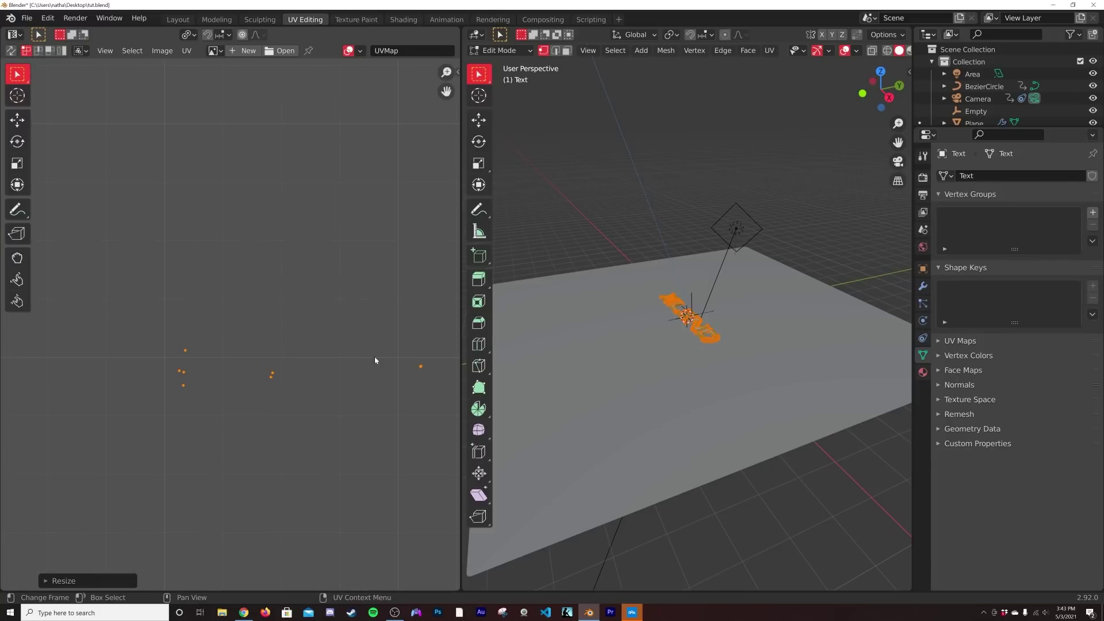
pyautogui.click(437, 362)
pyautogui.scroll(2, 431, 376)
pyautogui.keyDown('shift'); pyautogui.moveTo(288, 360); pyautogui.dragTo(152, 355, button='middle'); pyautogui.keyUp('shift')
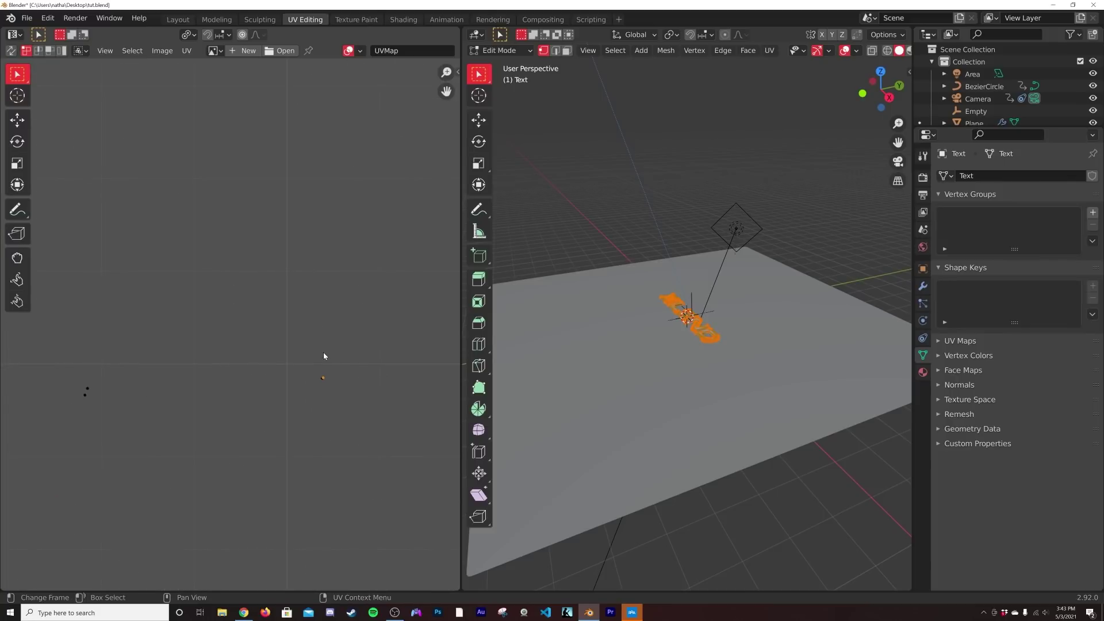
pyautogui.moveTo(354, 362); pyautogui.dragTo(301, 411)
pyautogui.press('g')
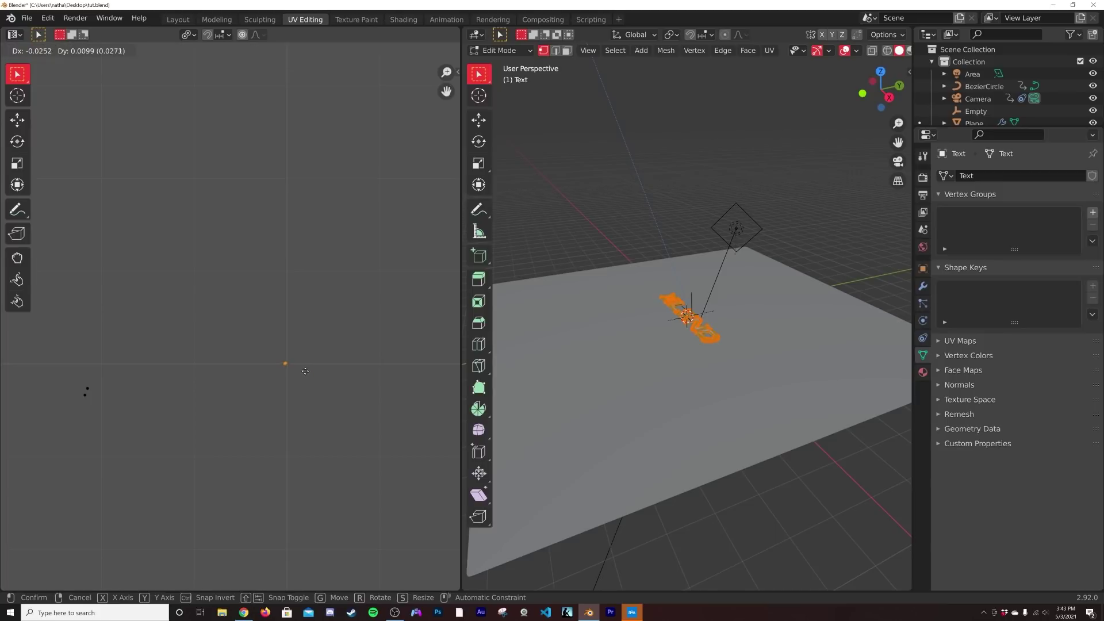
pyautogui.click(305, 379)
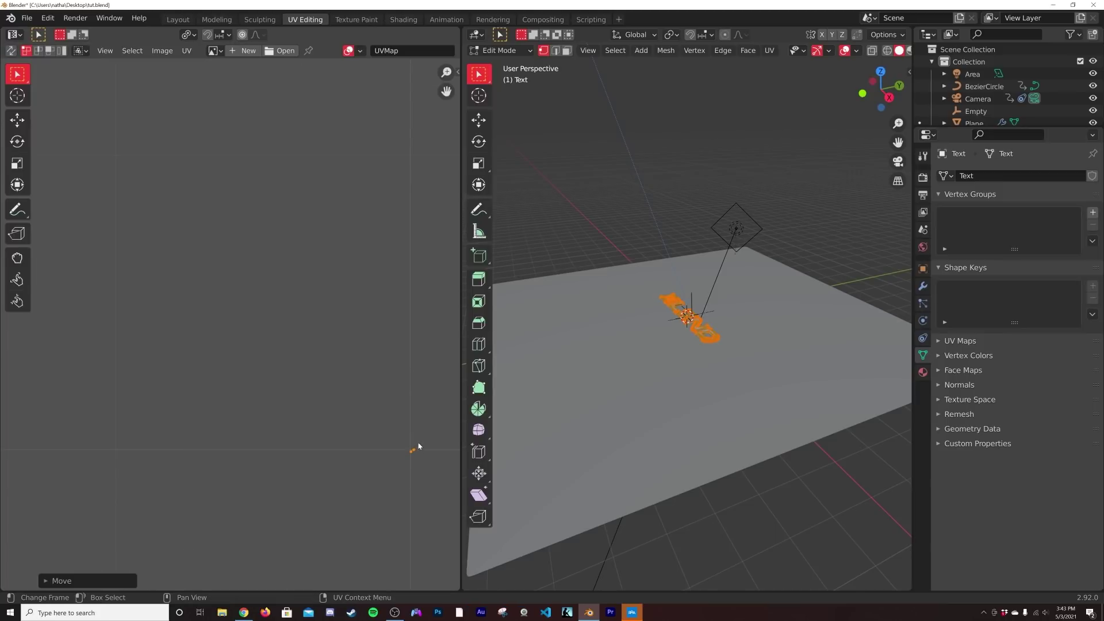
# Step: Nudge the letter E's stray UV point onto its neighbour so both sit at the same spot
pyautogui.click(418, 447)
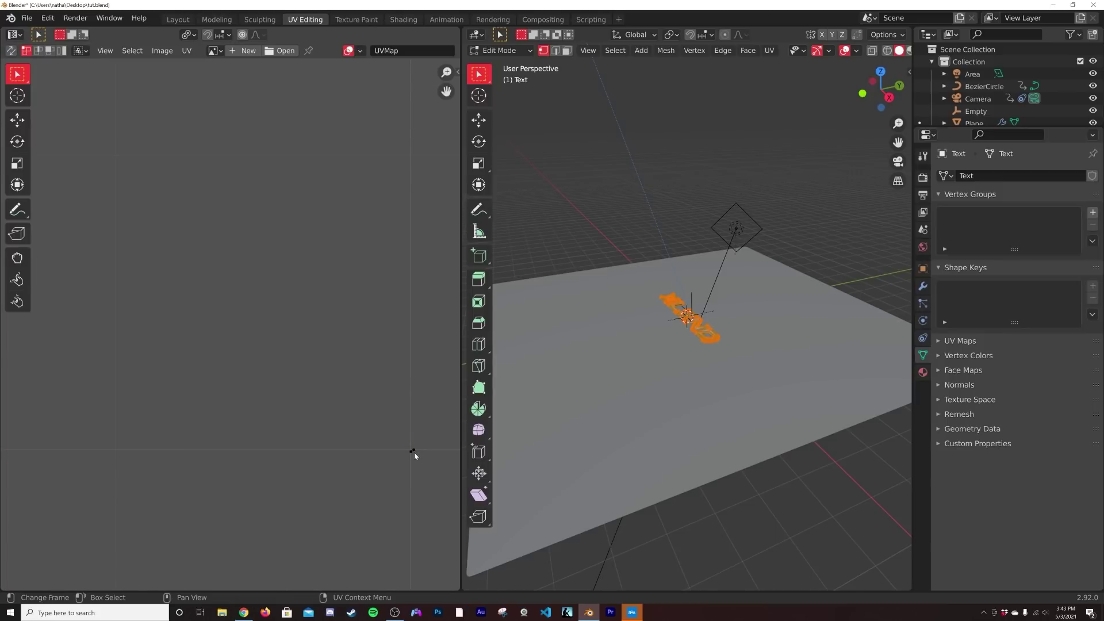
pyautogui.press('g')
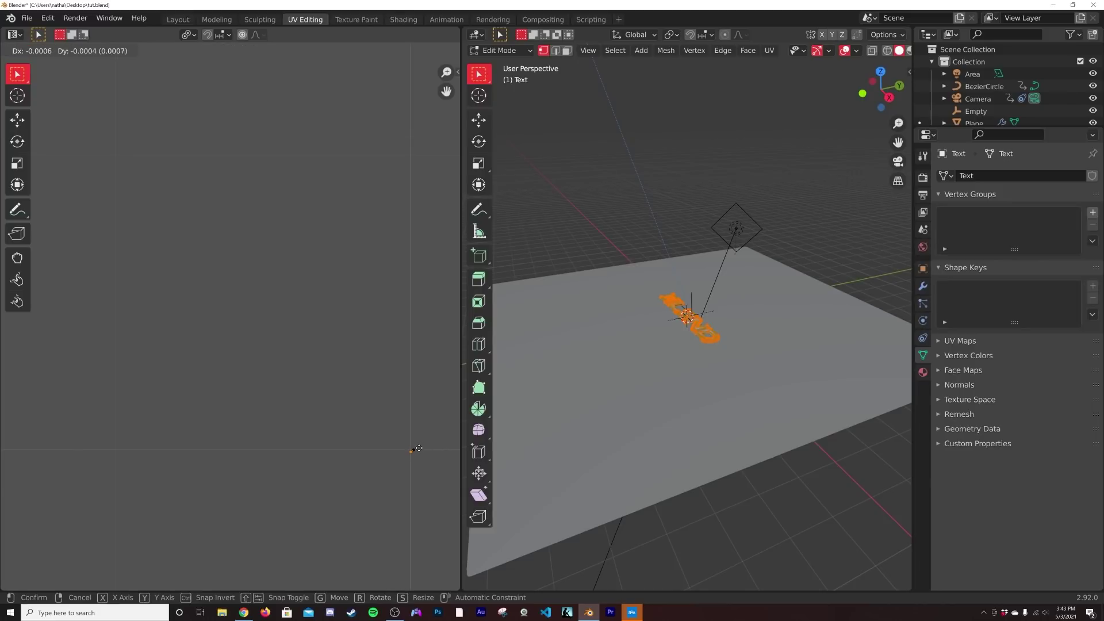
pyautogui.click(419, 448)
pyautogui.moveTo(422, 444); pyautogui.dragTo(403, 465)
# Step: Move the letter L's lower collapsed UV point onto its upper one so the two coincide
pyautogui.moveTo(178, 405); pyautogui.dragTo(380, 402, button='middle')
pyautogui.scroll(3, 240, 396)
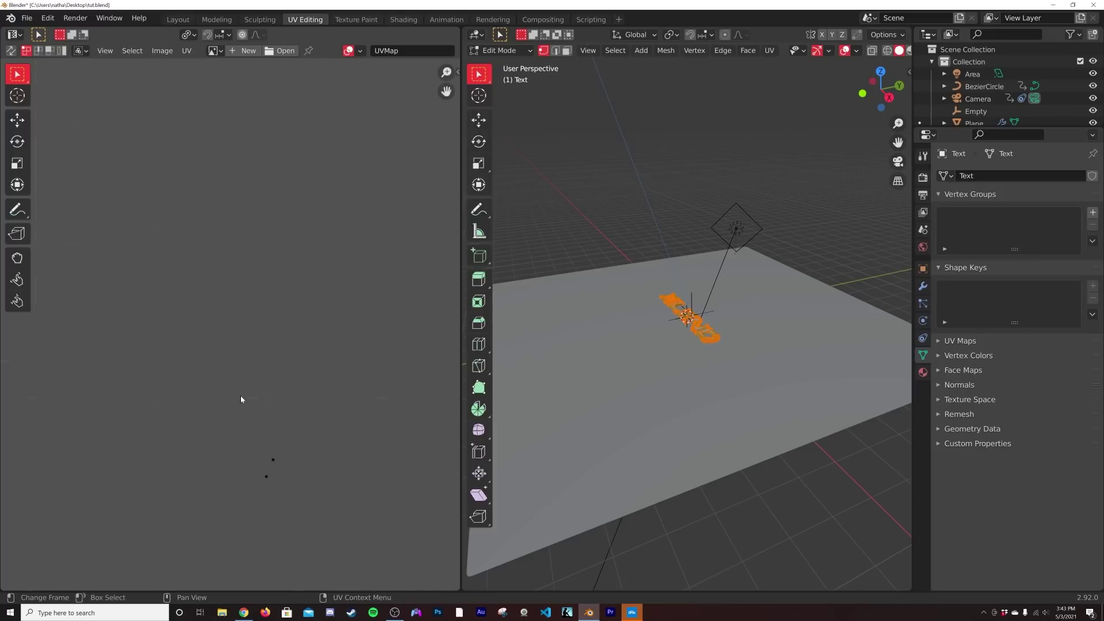
pyautogui.moveTo(286, 465); pyautogui.dragTo(302, 431, button='middle')
pyautogui.moveTo(266, 472); pyautogui.dragTo(309, 501)
pyautogui.press('g')
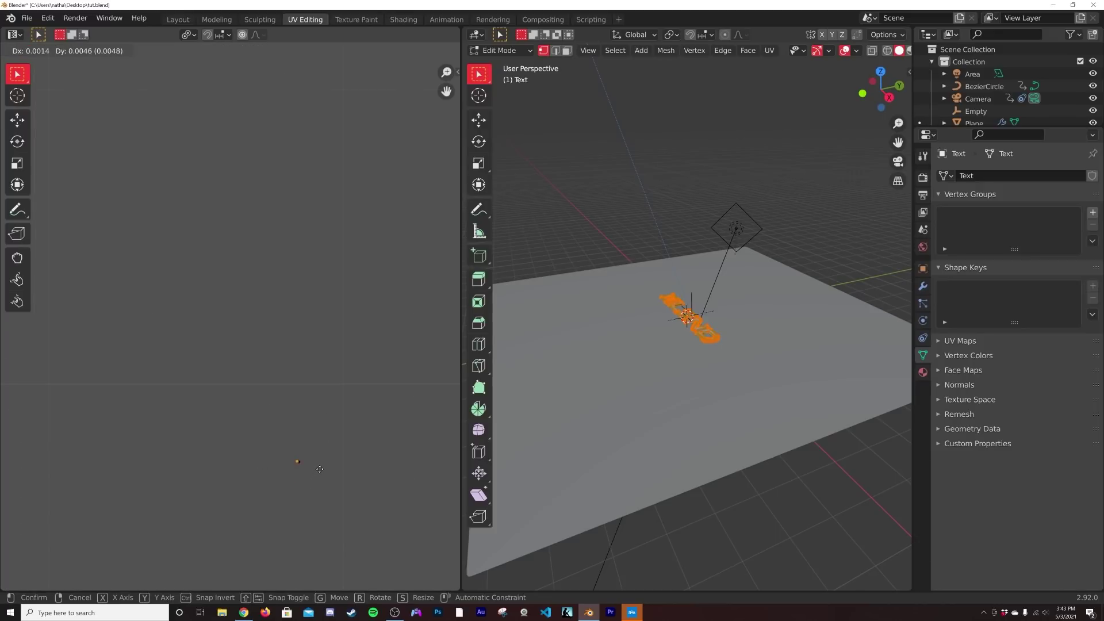
pyautogui.click(321, 472)
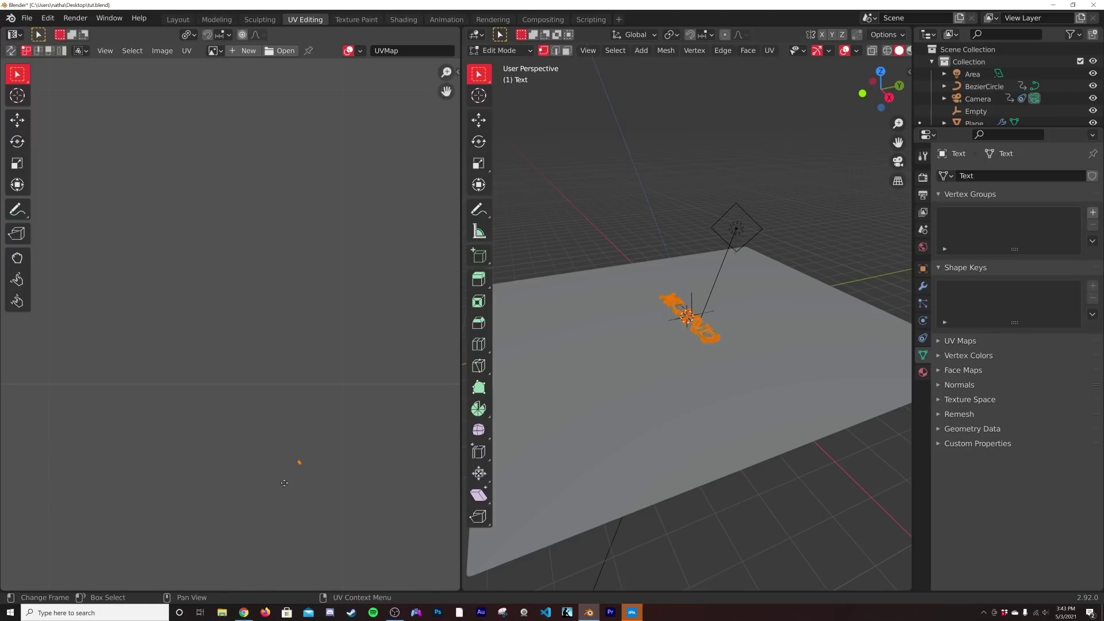
# Step: Move the letter L's collapsed UV points onto the grid-line intersection one step before the letter E's point
pyautogui.press('g')
pyautogui.click(327, 409)
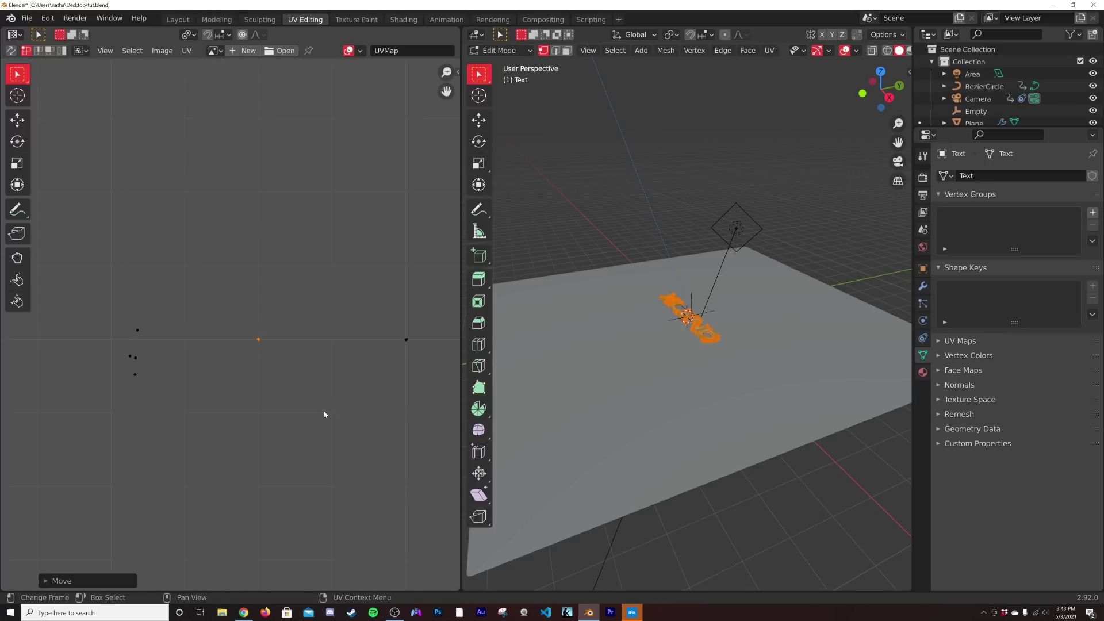
# Step: Shift the letter B's three lower UV points close to the neighbouring grid-line intersection and place its upper point on that intersection
pyautogui.moveTo(324, 415); pyautogui.dragTo(267, 434, button='middle')
pyautogui.scroll(4, 311, 370)
pyautogui.moveTo(176, 373); pyautogui.dragTo(324, 378, button='middle')
pyautogui.moveTo(177, 407); pyautogui.dragTo(317, 339, button='middle')
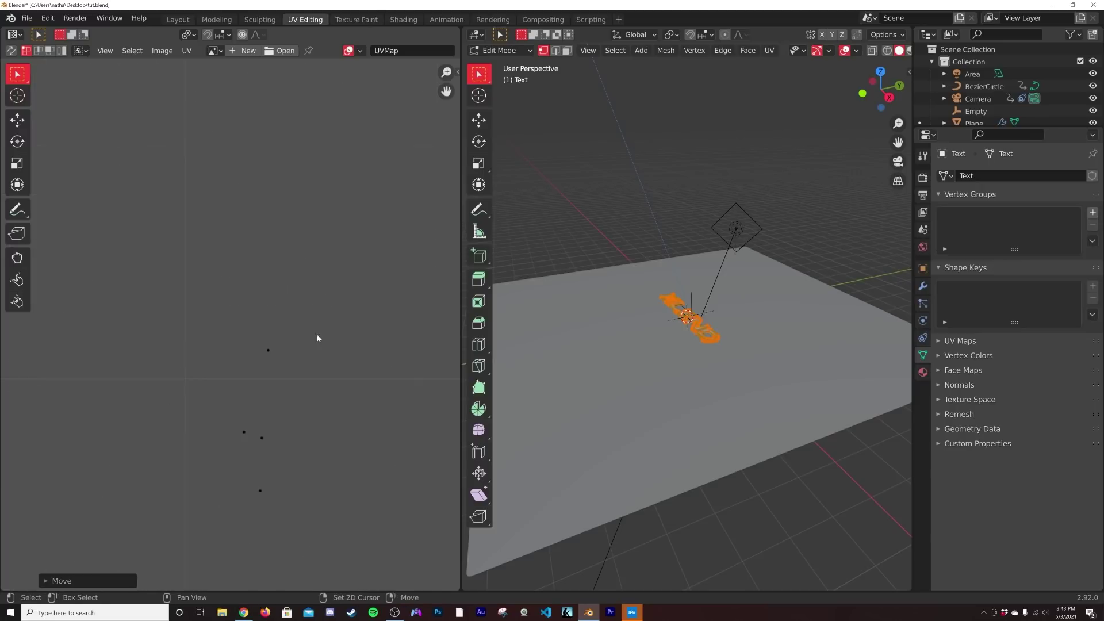
pyautogui.moveTo(291, 418); pyautogui.dragTo(236, 505)
pyautogui.press('g')
pyautogui.click(166, 424)
pyautogui.moveTo(281, 340); pyautogui.dragTo(258, 372)
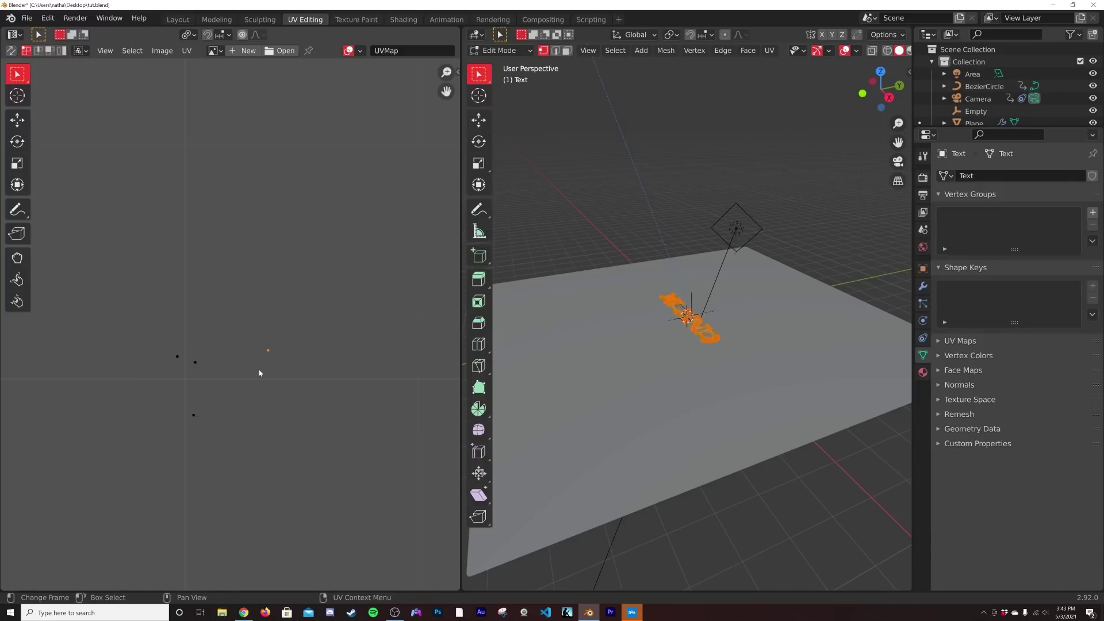
pyautogui.press('g')
pyautogui.click(171, 399)
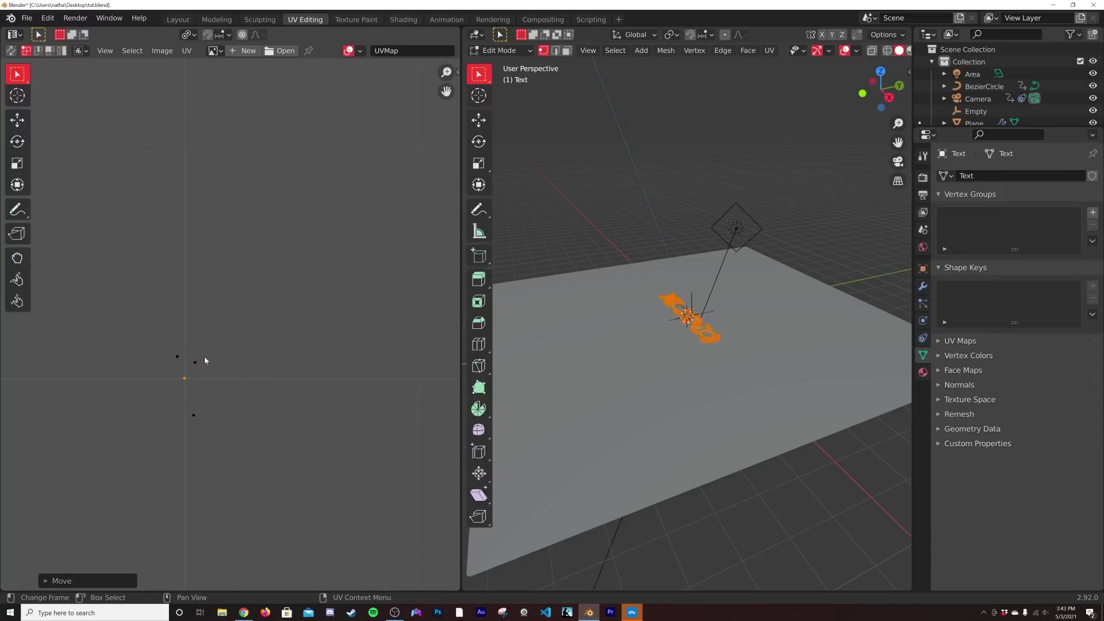
# Step: Move the letter B's three remaining UV points onto the same intersection so all four coincide
pyautogui.press('g')
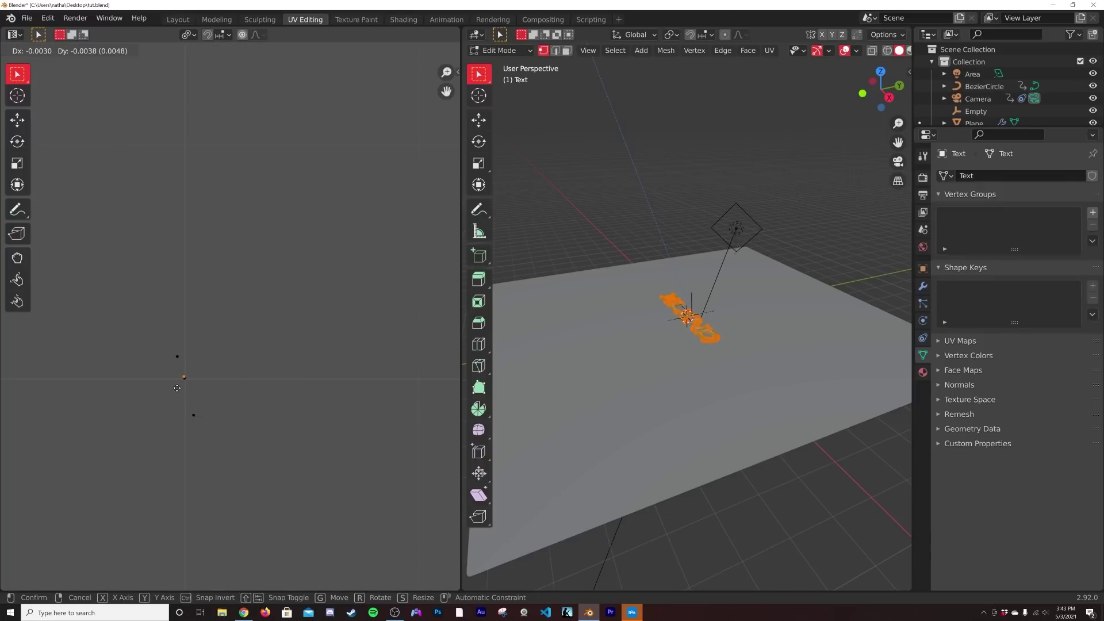
pyautogui.click(177, 388)
pyautogui.moveTo(209, 399); pyautogui.dragTo(188, 426)
pyautogui.press('g')
pyautogui.click(178, 388)
pyautogui.moveTo(202, 331); pyautogui.dragTo(155, 363)
pyautogui.press('g')
pyautogui.click(166, 384)
# Step: Nudge the letter N's stray UV point towards its neighbour so the two line up
pyautogui.scroll(-3, 296, 357)
pyautogui.moveTo(442, 352); pyautogui.dragTo(319, 357, button='middle')
pyautogui.scroll(4, 319, 357)
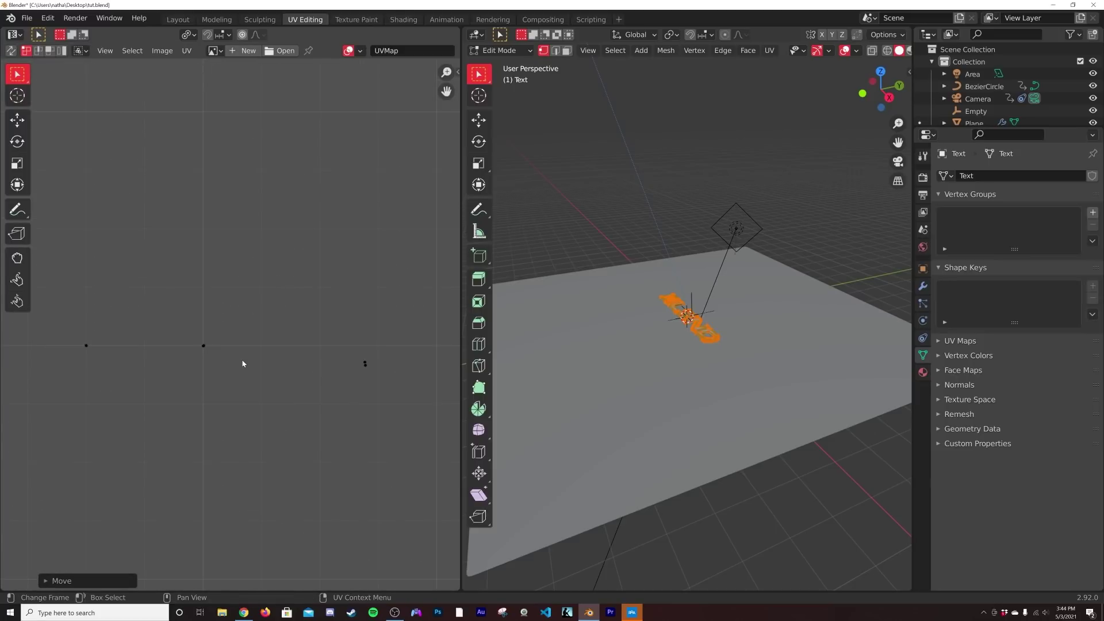
pyautogui.scroll(-3, 295, 387)
pyautogui.press('g')
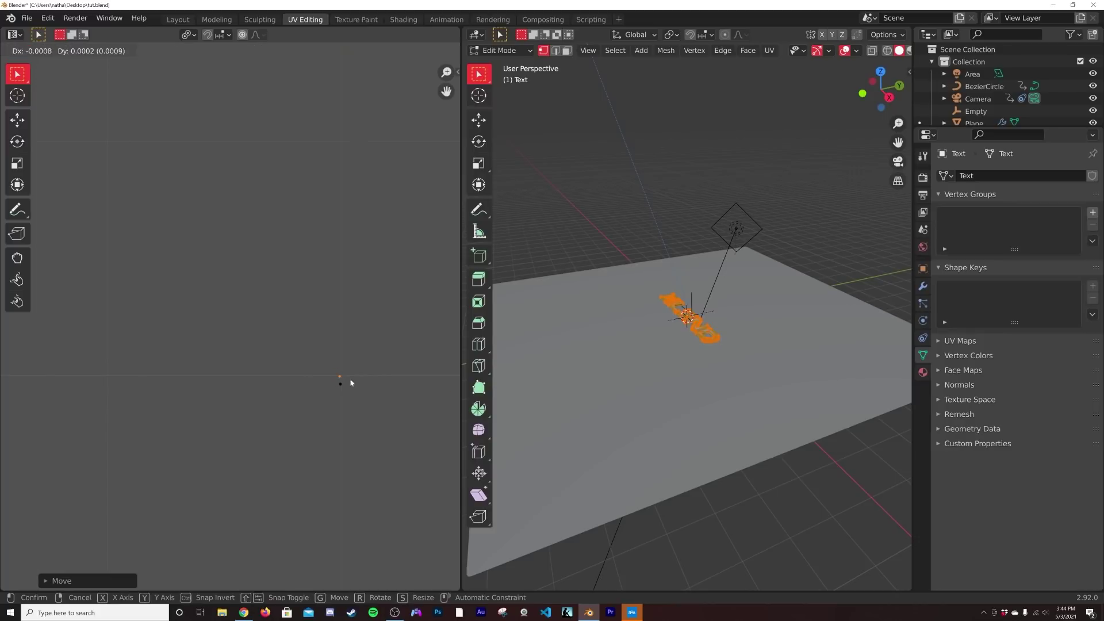
pyautogui.click(350, 383)
# Step: Align the letter D's UV points and place them to complete the evenly spaced row of five letter points on the middle grid line
pyautogui.scroll(-4, 365, 387)
pyautogui.moveTo(380, 391); pyautogui.dragTo(342, 422)
pyautogui.press('g')
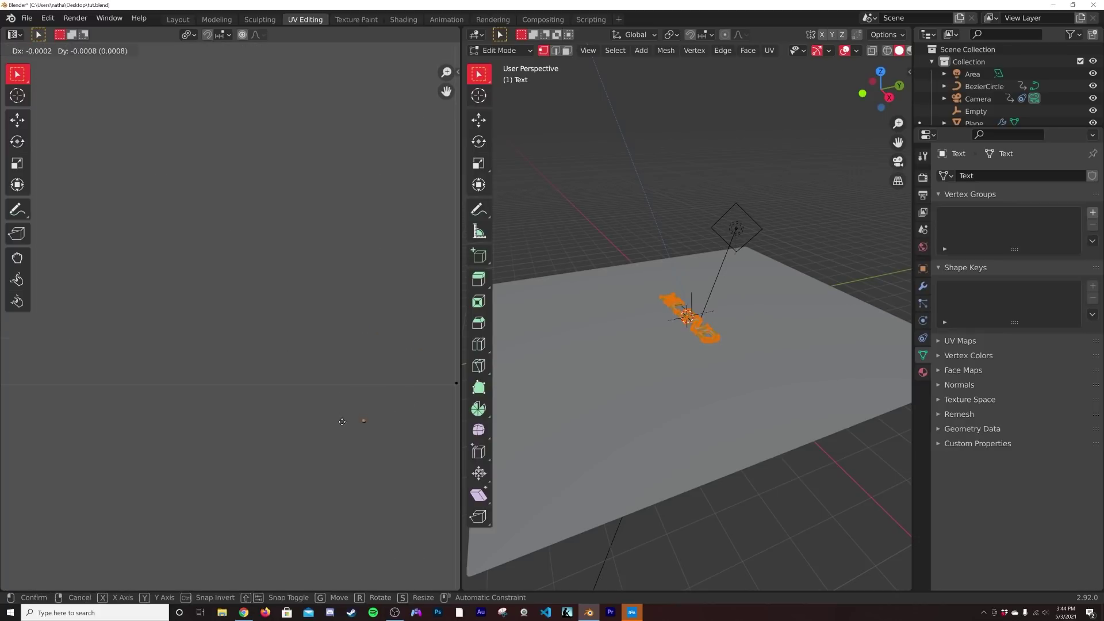
pyautogui.click(342, 421)
pyautogui.moveTo(342, 421); pyautogui.dragTo(339, 397, button='middle')
pyautogui.scroll(-3, 302, 357)
pyautogui.scroll(-1, 339, 396)
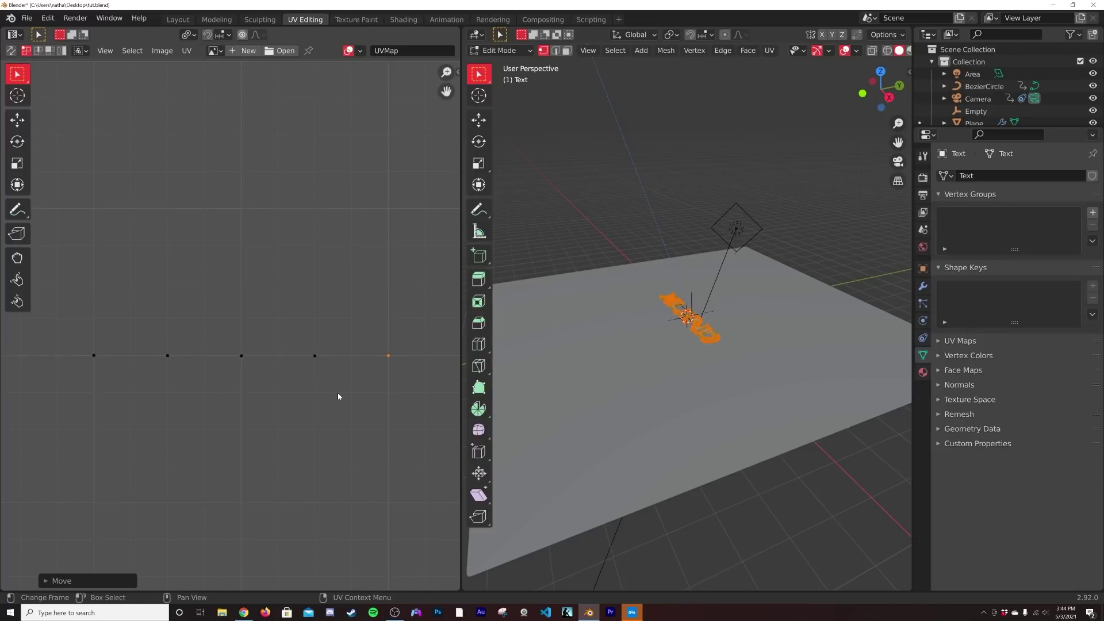
# Step: Examine the row of five letter points up close to check that each letter's UV points coincide
pyautogui.scroll(1, 286, 395)
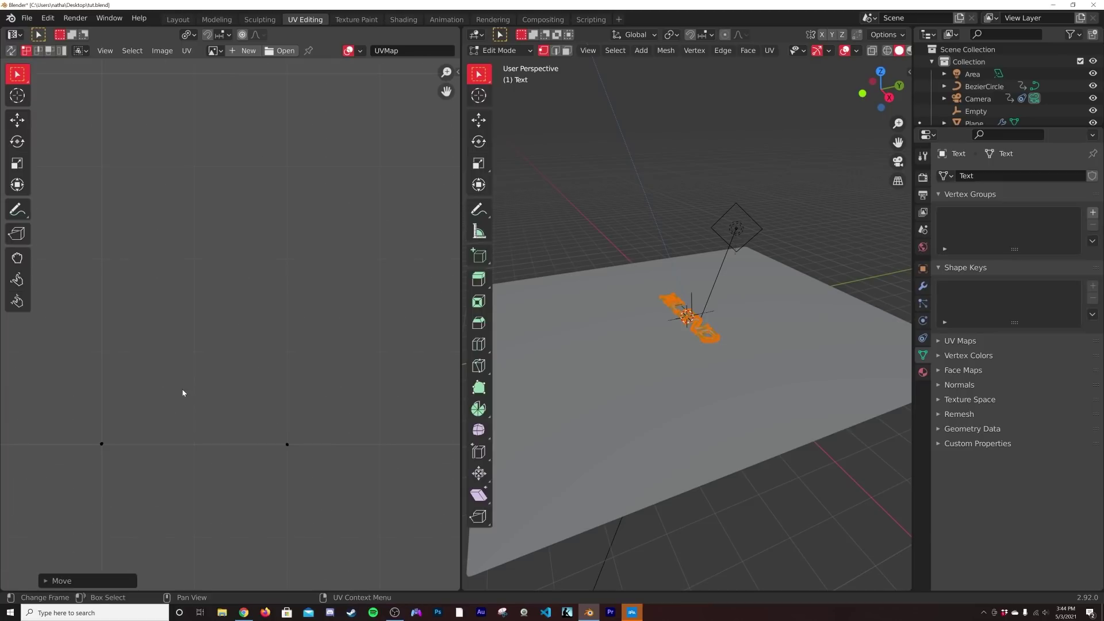
pyautogui.scroll(-5, 183, 392)
pyautogui.moveTo(406, 340); pyautogui.dragTo(154, 381)
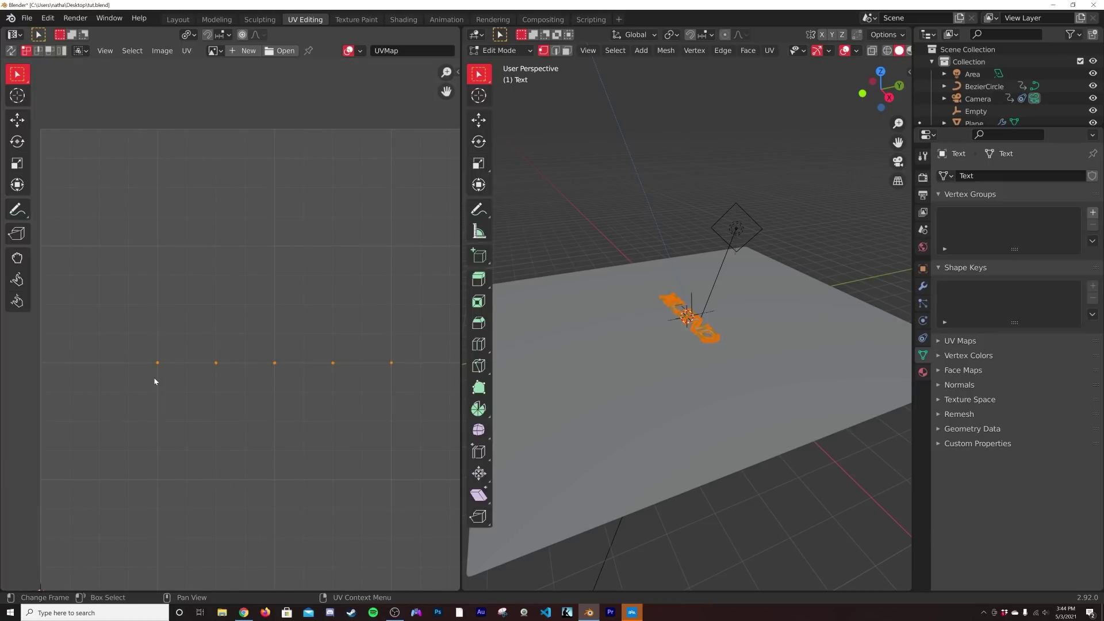
pyautogui.scroll(3, 154, 381)
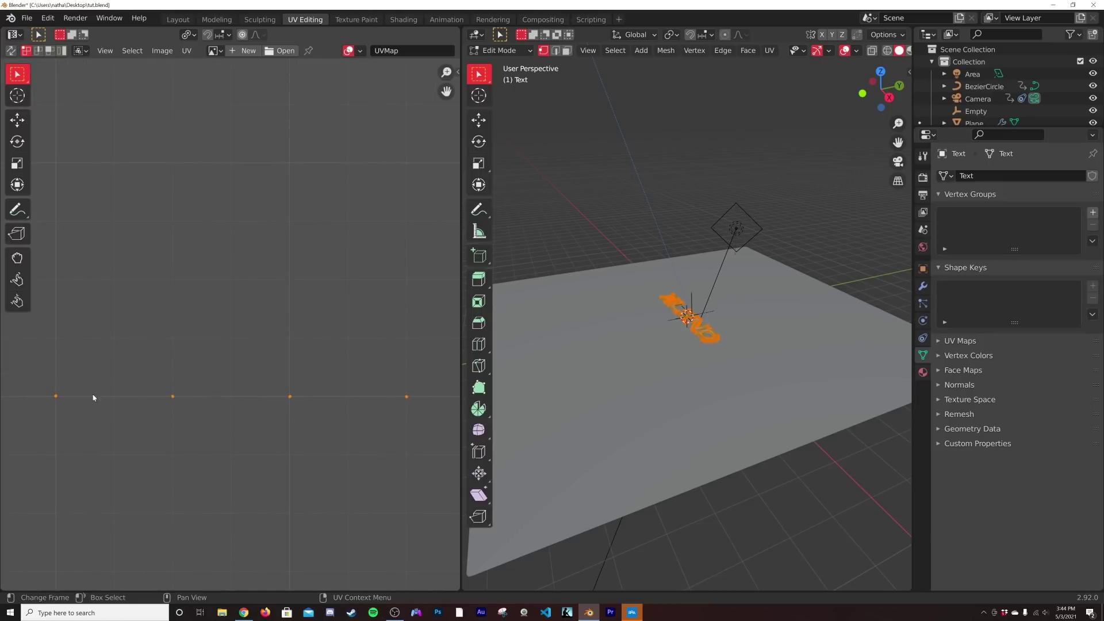
pyautogui.moveTo(292, 402); pyautogui.dragTo(179, 405, button='middle')
pyautogui.scroll(3, 410, 403)
pyautogui.moveTo(253, 453); pyautogui.dragTo(325, 409, button='middle')
pyautogui.moveTo(233, 440); pyautogui.dragTo(360, 330, button='middle')
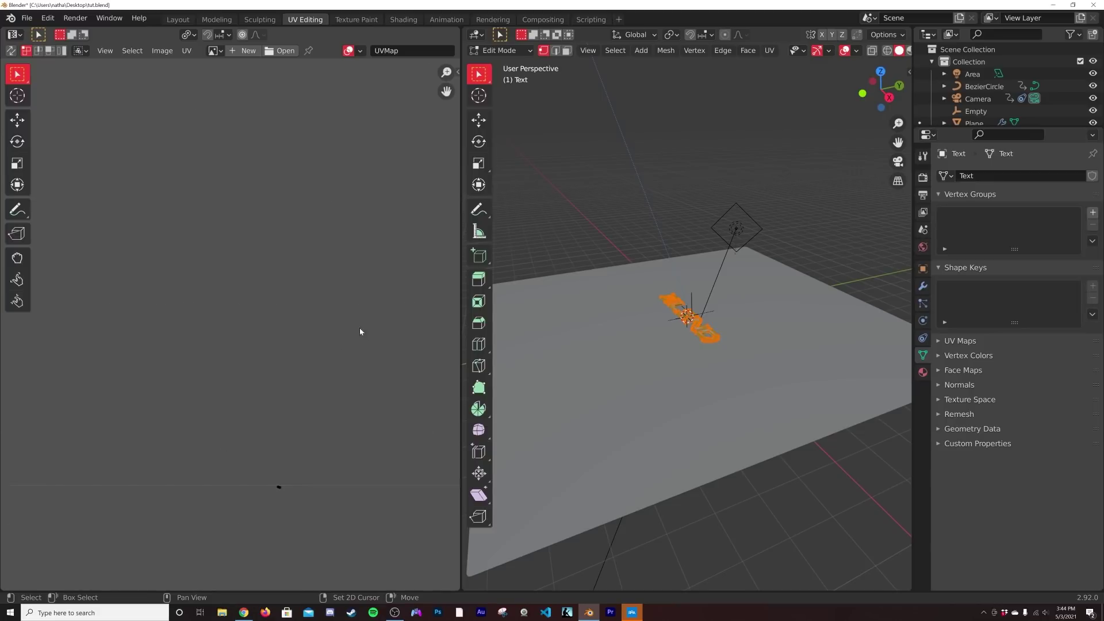
pyautogui.scroll(2, 298, 497)
pyautogui.moveTo(293, 359); pyautogui.dragTo(281, 250, button='middle')
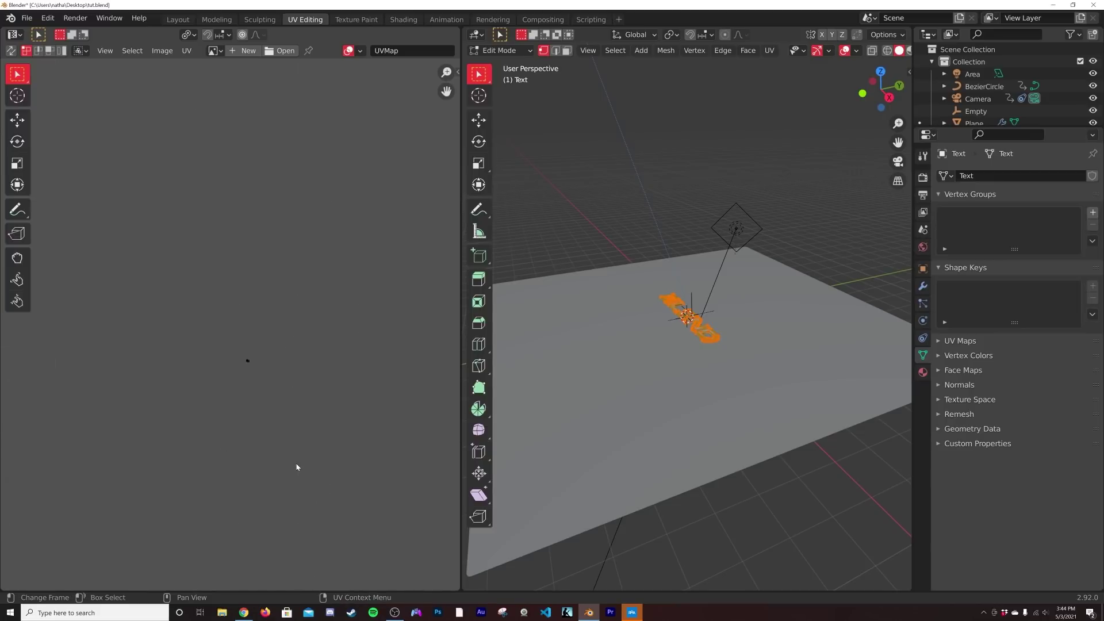
pyautogui.scroll(-7, 296, 467)
pyautogui.moveTo(330, 426); pyautogui.dragTo(384, 444, button='middle')
pyautogui.moveTo(261, 401); pyautogui.dragTo(305, 422, button='middle')
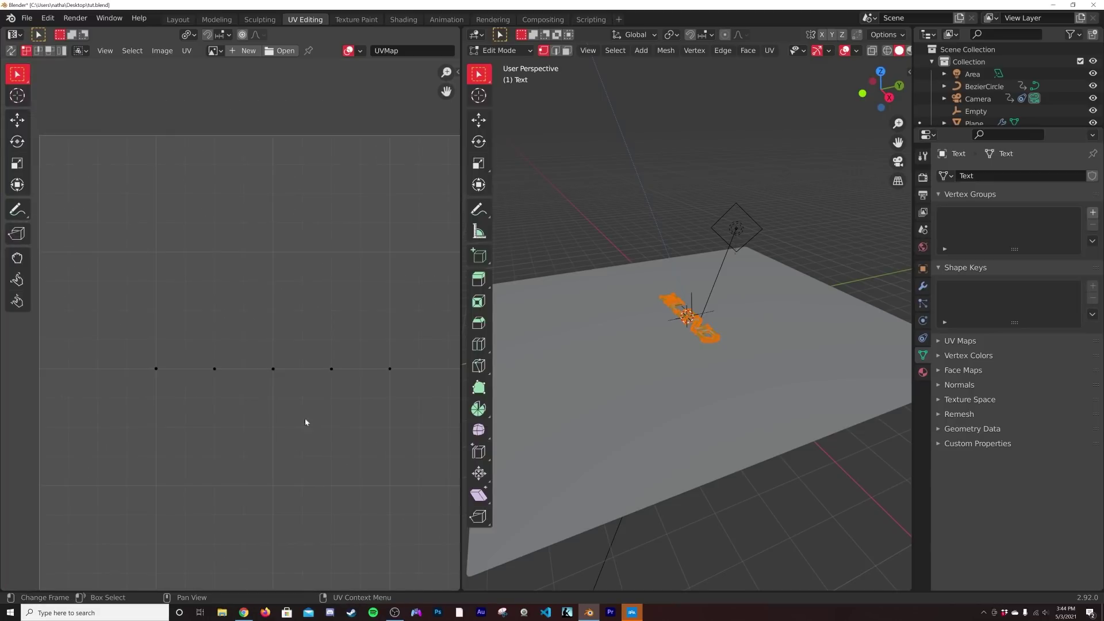
pyautogui.moveTo(415, 357); pyautogui.dragTo(192, 411)
pyautogui.scroll(-2, 218, 405)
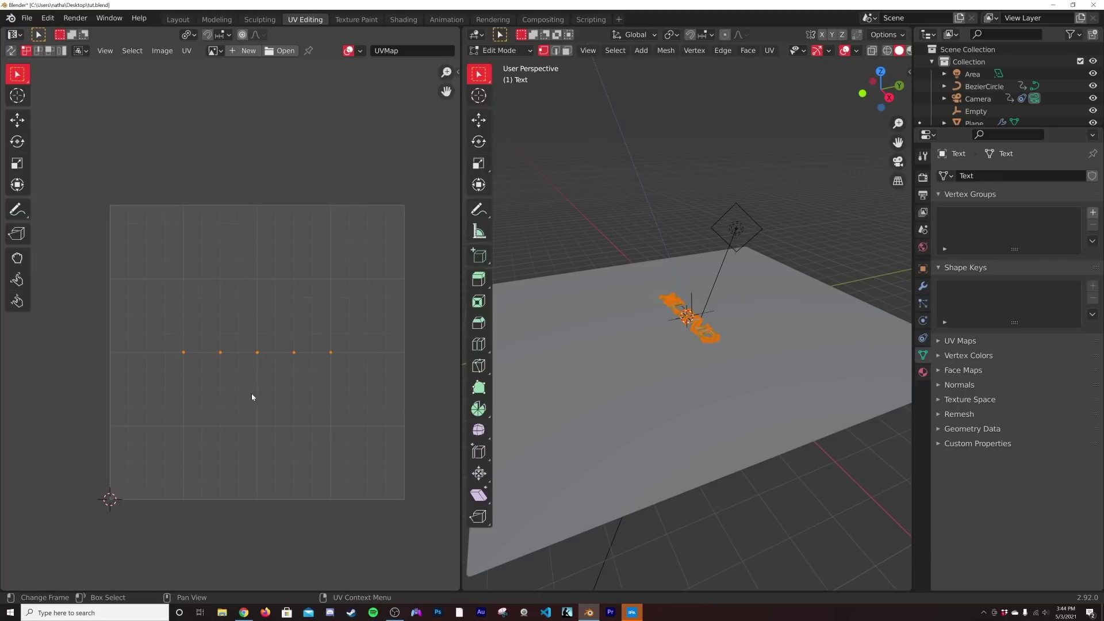
pyautogui.press('s')
pyautogui.rightClick(333, 428)
# Step: Switch to the Shading workspace and display the BLEND text in Material Preview shading
pyautogui.click(403, 19)
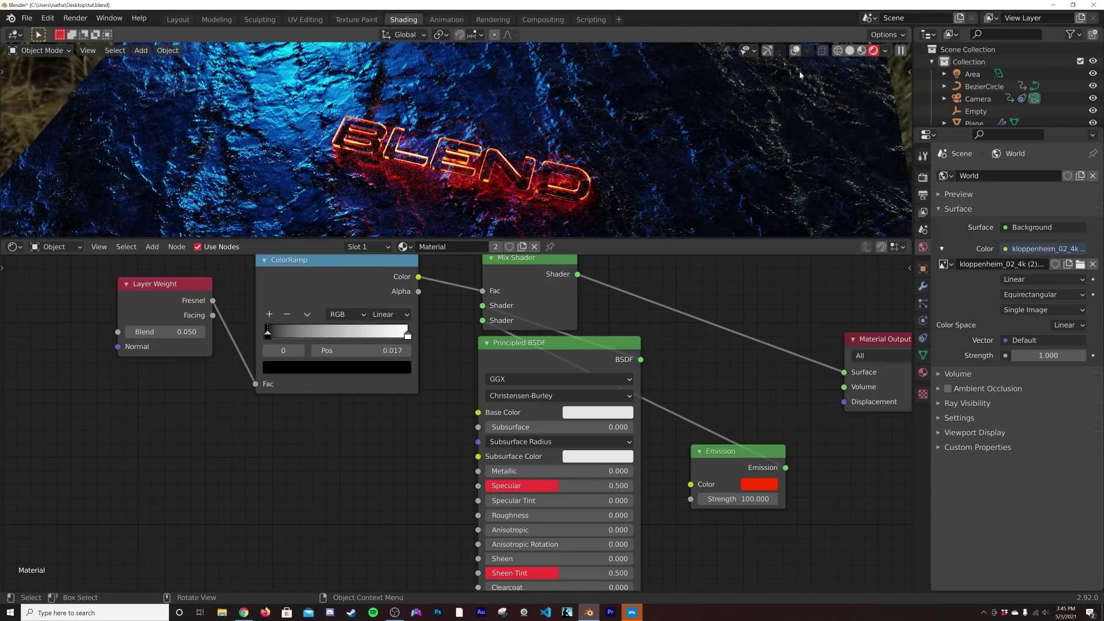
pyautogui.click(860, 53)
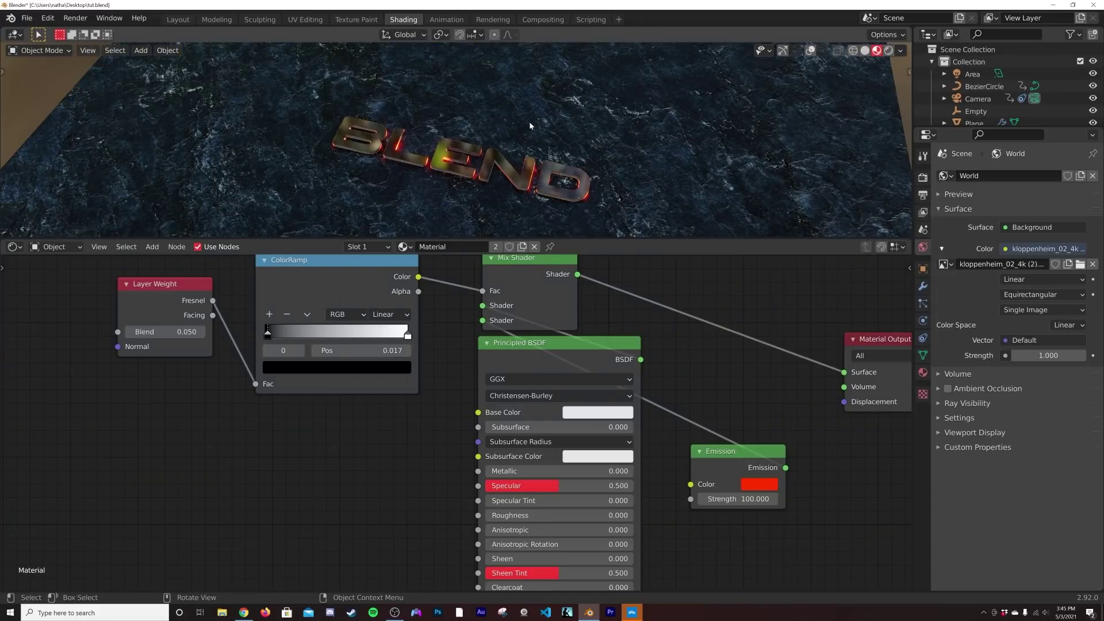
pyautogui.moveTo(530, 138)
pyautogui.mouseDown(button='middle')
pyautogui.moveTo(576, 137)
pyautogui.moveTo(548, 190)
pyautogui.moveTo(498, 188)
pyautogui.moveTo(540, 219)
pyautogui.moveTo(523, 194)
pyautogui.mouseUp(button='middle')
pyautogui.scroll(3, 498, 187)
pyautogui.scroll(-5, 650, 447)
pyautogui.scroll(1, 649, 447)
# Step: Move the Emission node ahead of the Principled BSDF and place a duplicate of the ColorRamp node beside it
pyautogui.moveTo(649, 447); pyautogui.dragTo(614, 338, button='middle')
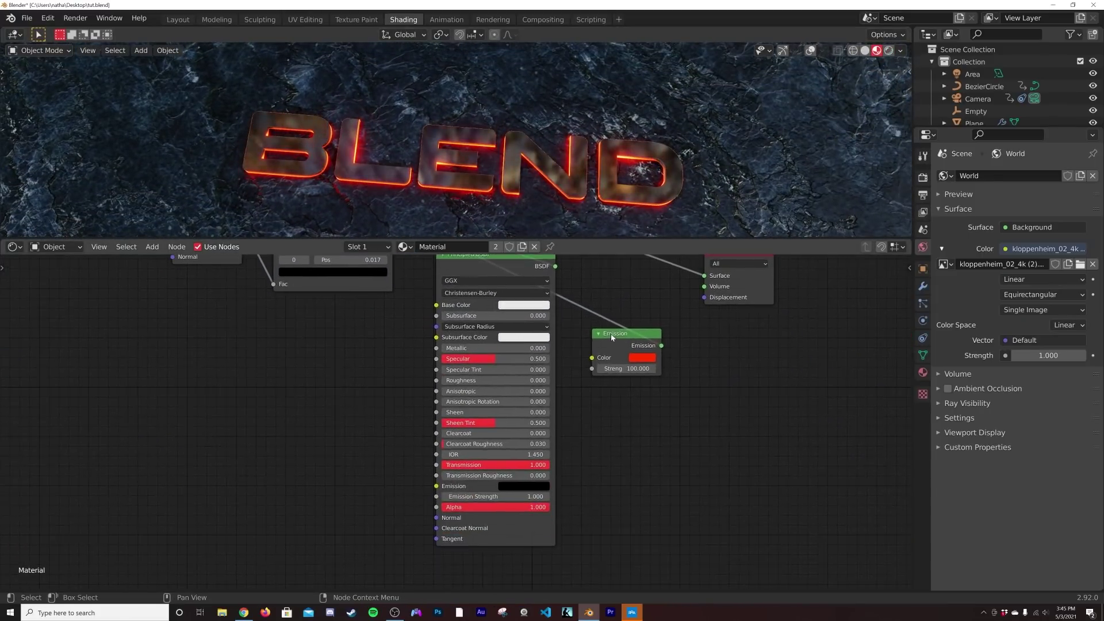
pyautogui.moveTo(614, 337); pyautogui.dragTo(338, 353)
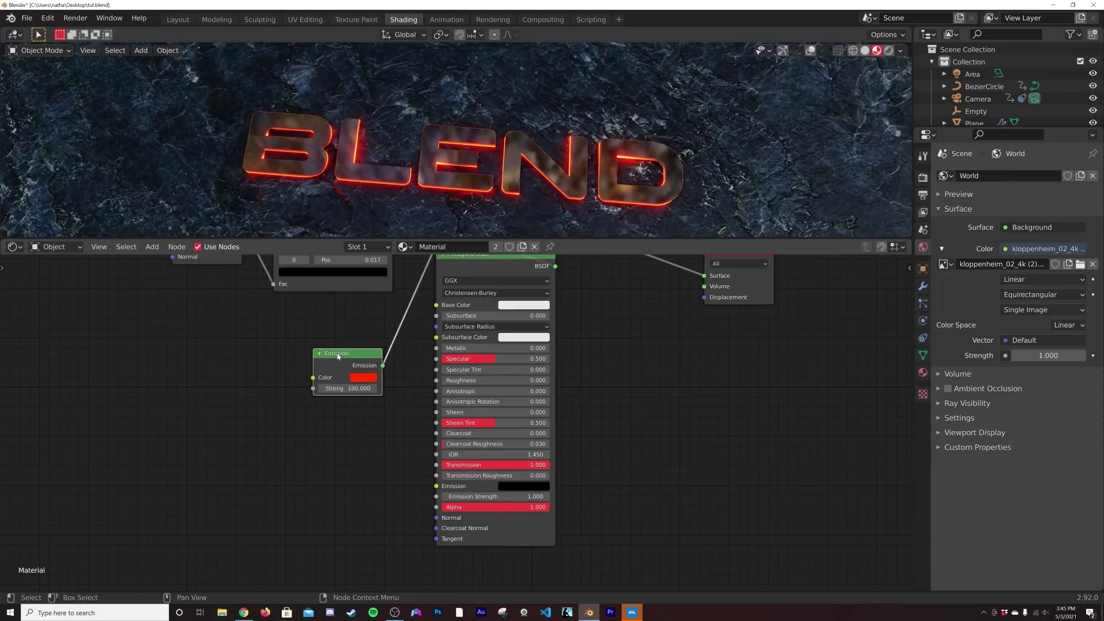
pyautogui.scroll(3, 337, 352)
pyautogui.moveTo(312, 344); pyautogui.dragTo(470, 432, button='middle')
pyautogui.moveTo(466, 350); pyautogui.dragTo(447, 401, button='middle')
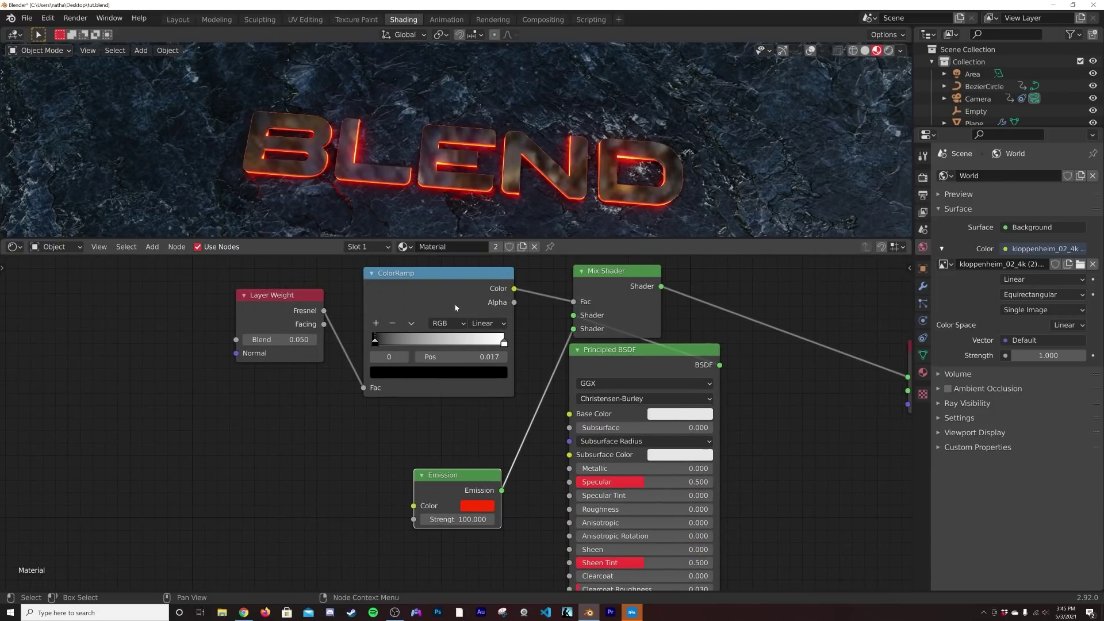
pyautogui.click(451, 288)
pyautogui.hotkey('shift', 'd')
pyautogui.click(308, 469)
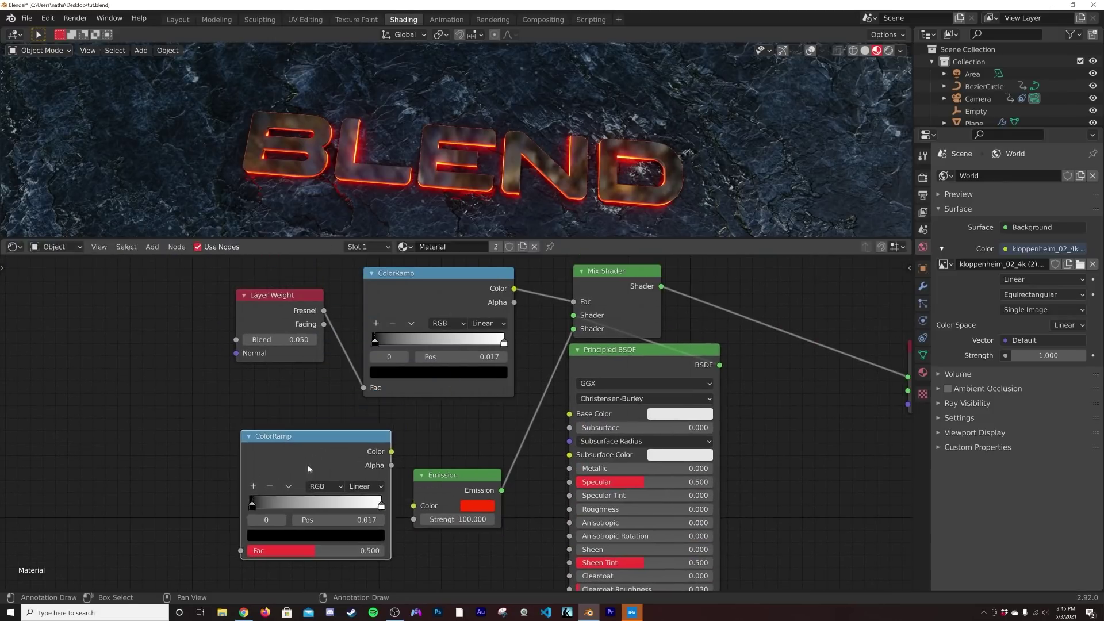
# Step: Move the duplicated ColorRamp's black stop to the start of the ramp and change its white end stop to orange-red
pyautogui.moveTo(353, 502); pyautogui.dragTo(364, 516)
pyautogui.moveTo(269, 506); pyautogui.dragTo(237, 513)
pyautogui.click(381, 506)
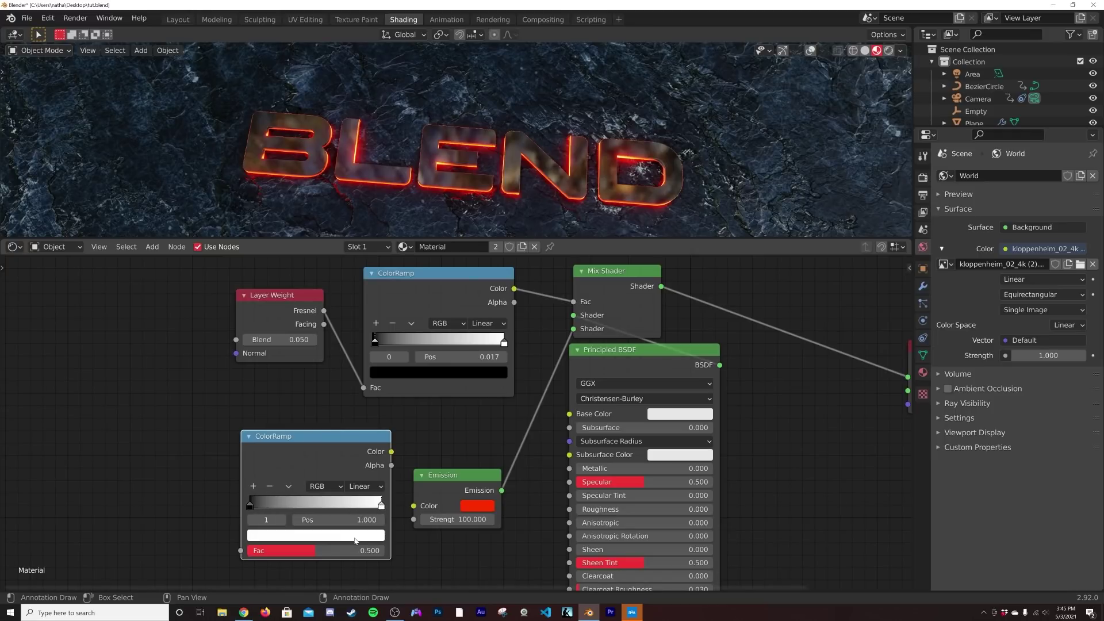
pyautogui.click(316, 536)
pyautogui.click(288, 447)
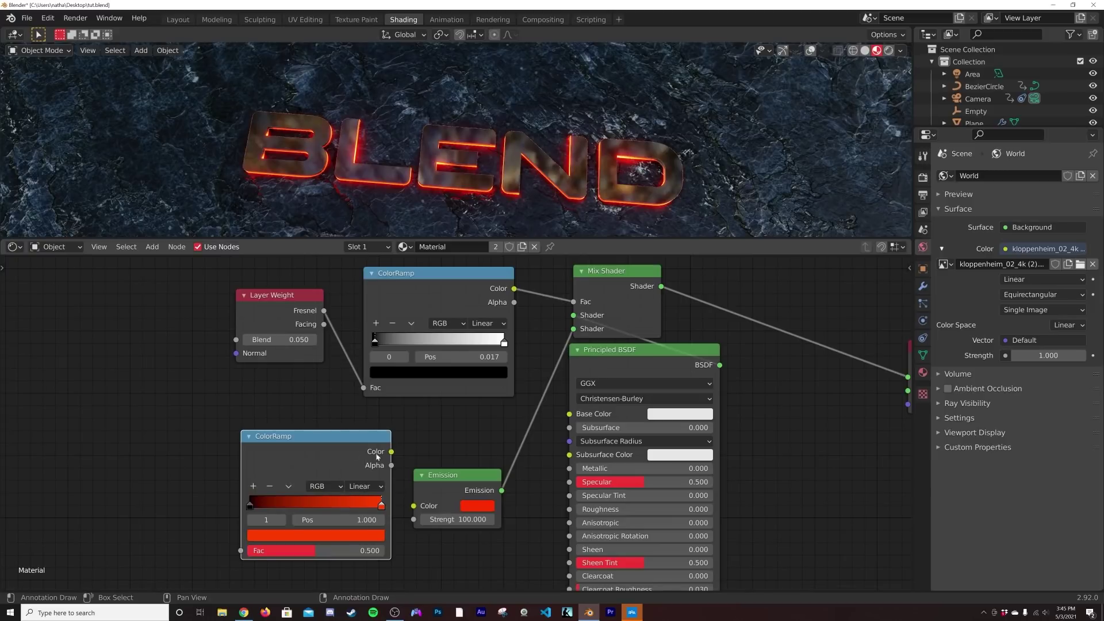
# Step: Space the duplicated ColorRamp away from the Emission node and connect its Color output to the Emission Color input
pyautogui.moveTo(299, 451); pyautogui.dragTo(270, 455)
pyautogui.moveTo(363, 456); pyautogui.dragTo(414, 511)
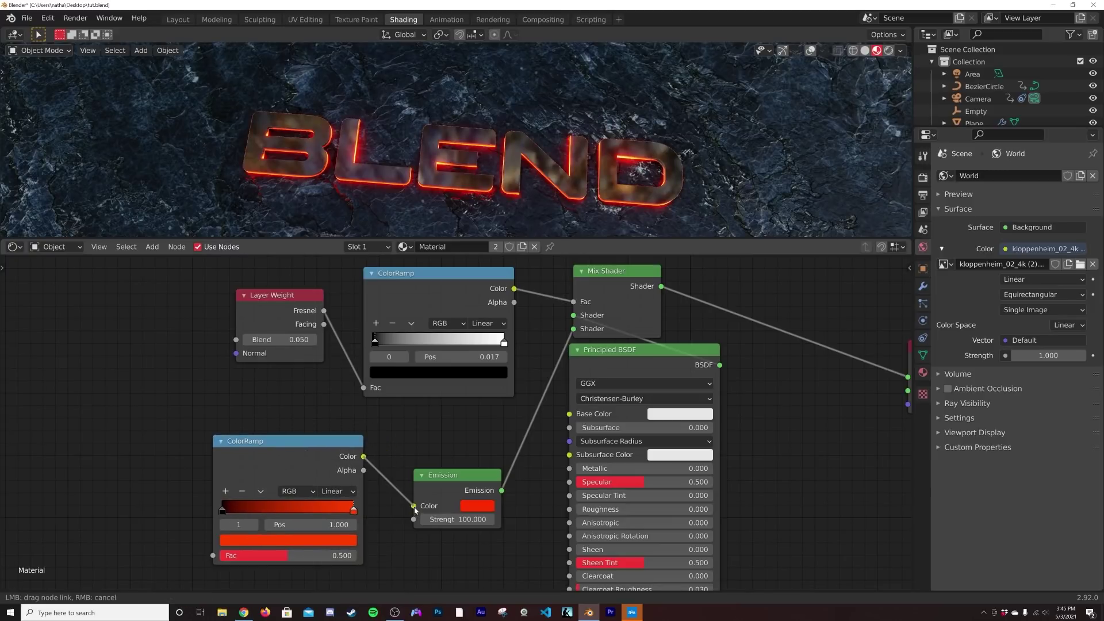
# Step: Add a Gradient Texture node before the black-to-red ColorRamp and connect its Color output to the ramp's Fac input
pyautogui.moveTo(287, 451); pyautogui.dragTo(506, 446, button='middle')
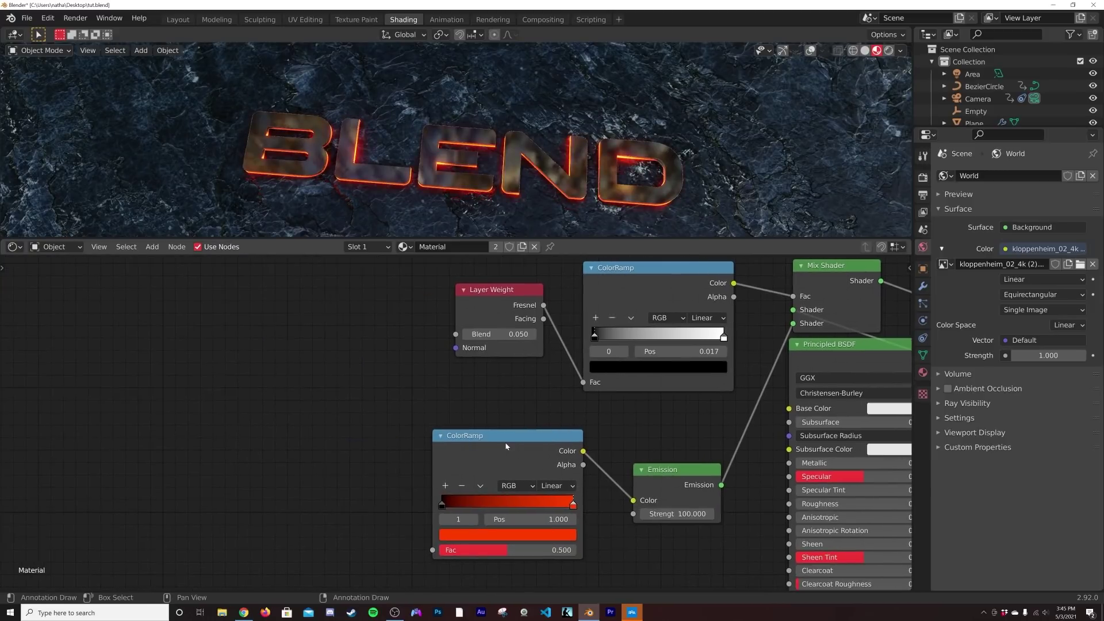
pyautogui.hotkey('shift', 'a')
pyautogui.click(376, 437)
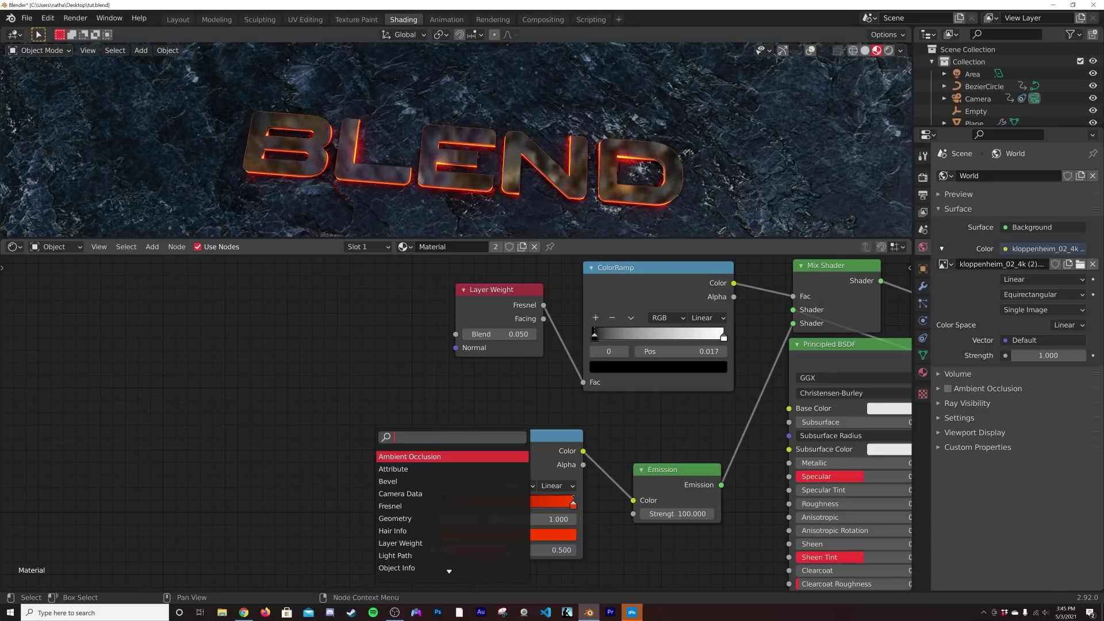
pyautogui.write('gr')
pyautogui.press('Return')
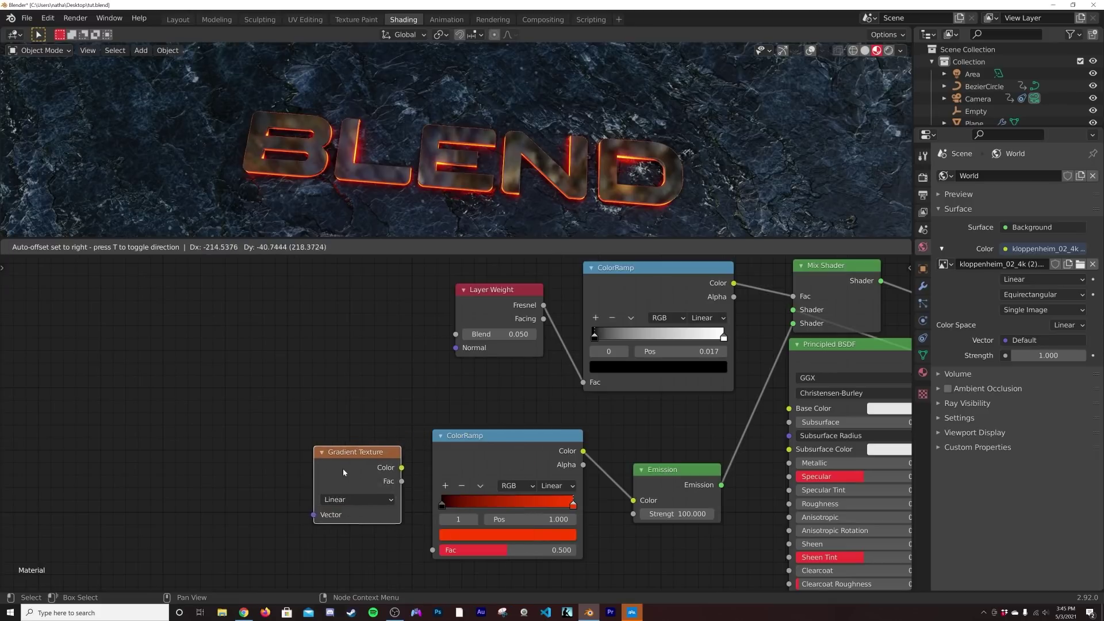
pyautogui.click(402, 468)
pyautogui.moveTo(402, 467); pyautogui.dragTo(433, 551)
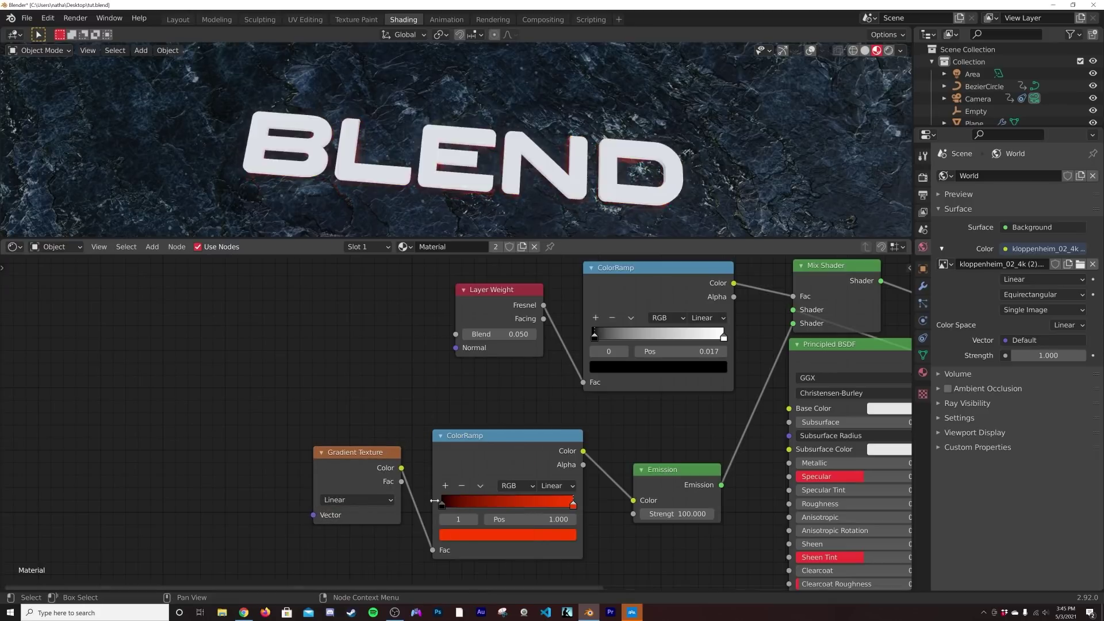
# Step: Add Texture Coordinate and Mapping nodes to the Gradient Texture and feed the UV output into the Mapping node's Vector input
pyautogui.moveTo(380, 406); pyautogui.dragTo(515, 411, button='middle')
pyautogui.click(502, 440)
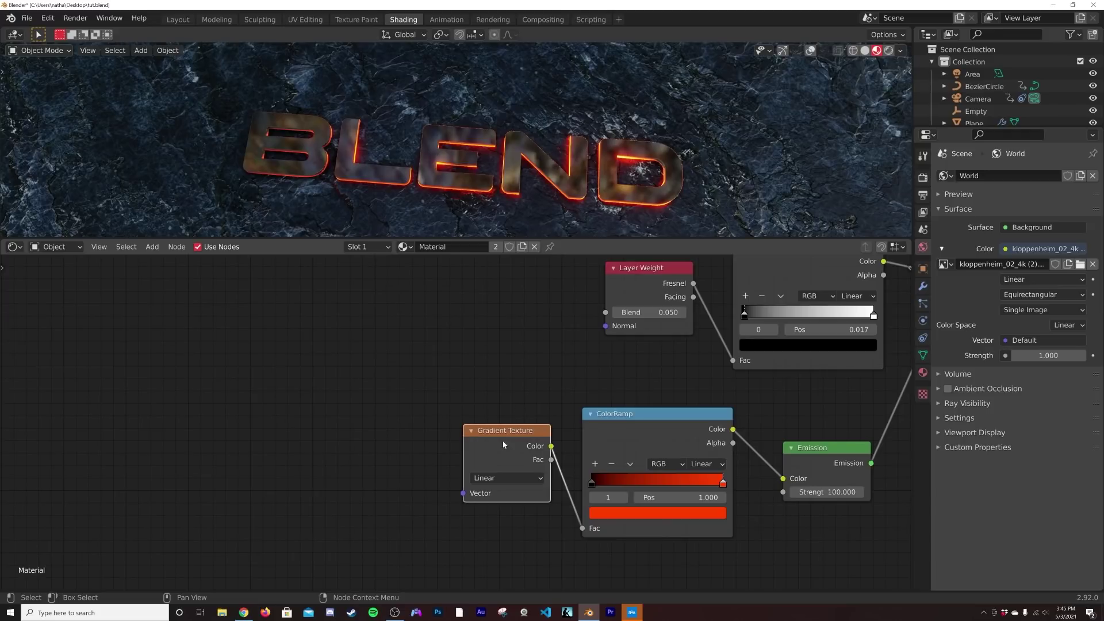
pyautogui.hotkey('ctrl', 't')
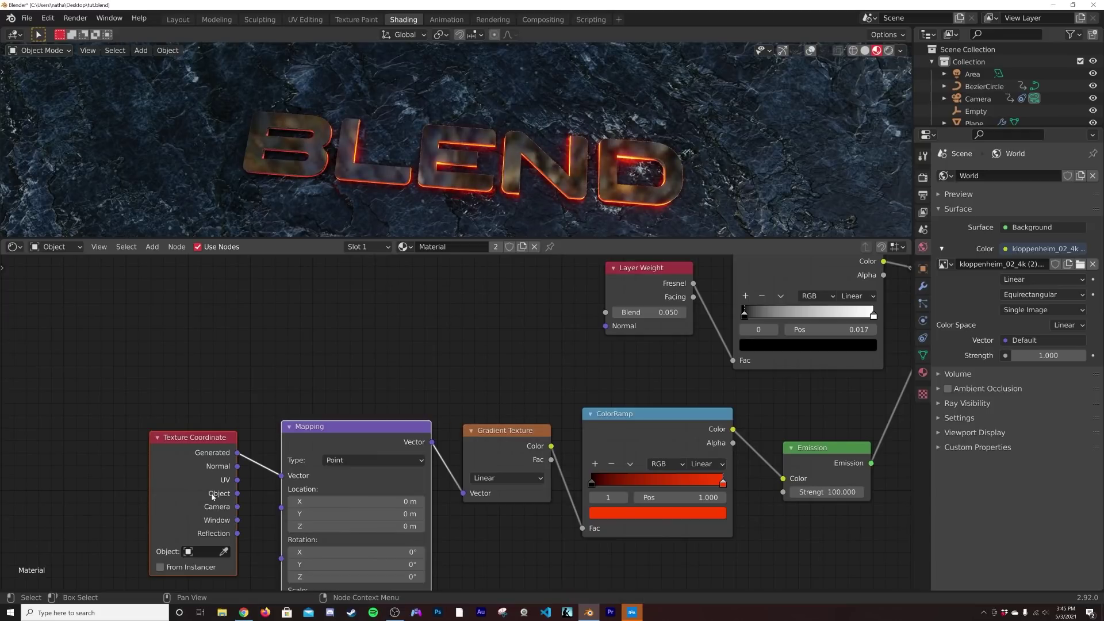
pyautogui.moveTo(237, 481); pyautogui.dragTo(282, 475)
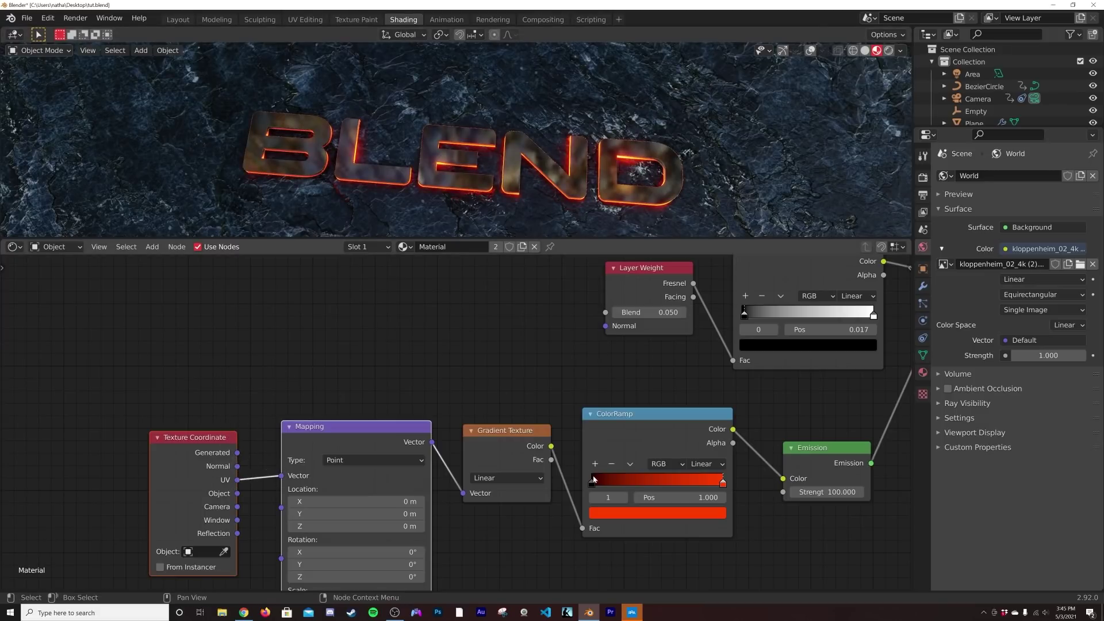
# Step: Set the emission ColorRamp's black stop to position 0 and flip the color ramp
pyautogui.moveTo(595, 486)
pyautogui.mouseDown()
pyautogui.moveTo(721, 484)
pyautogui.moveTo(592, 485)
pyautogui.mouseUp()
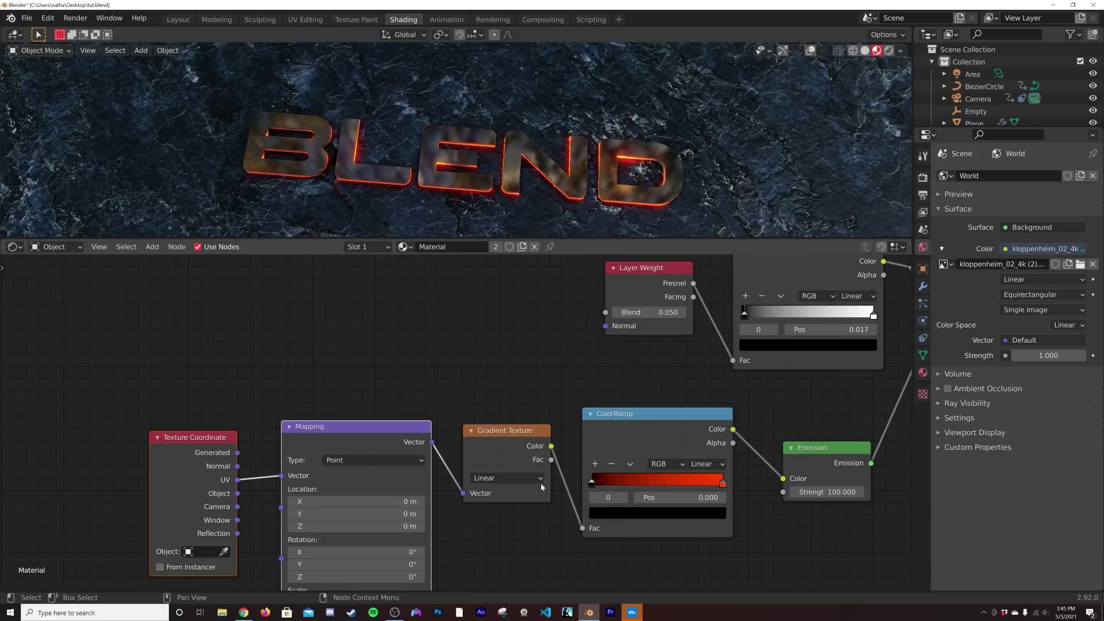
pyautogui.click(629, 464)
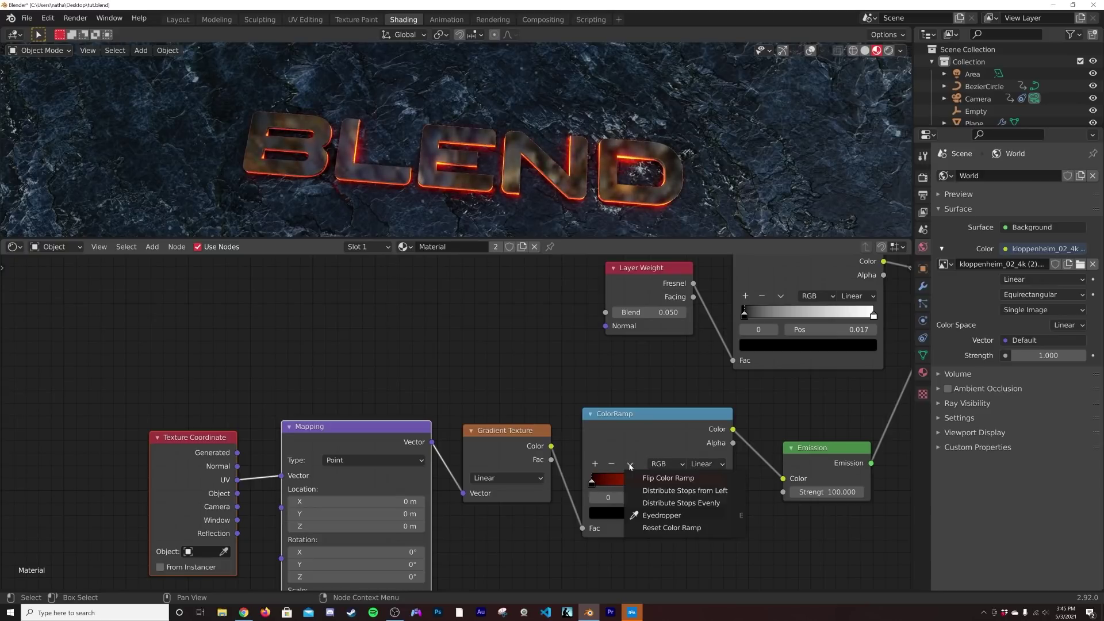
pyautogui.click(641, 477)
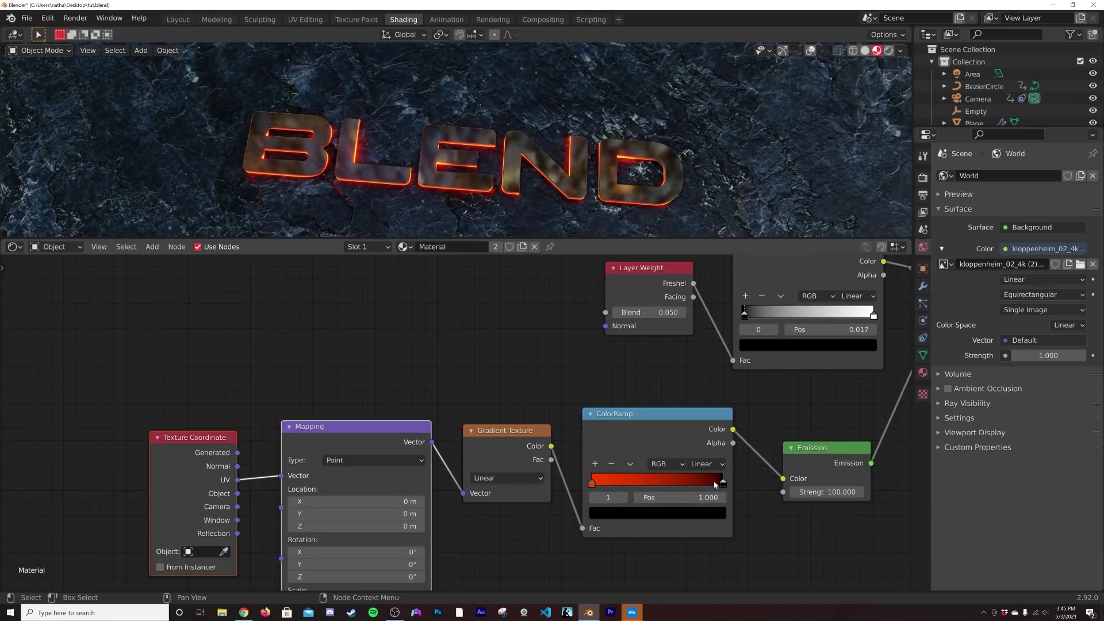
# Step: Move the emission ColorRamp's black stop to about position 0.234, checking the text in rendered shading
pyautogui.moveTo(722, 482); pyautogui.dragTo(618, 487)
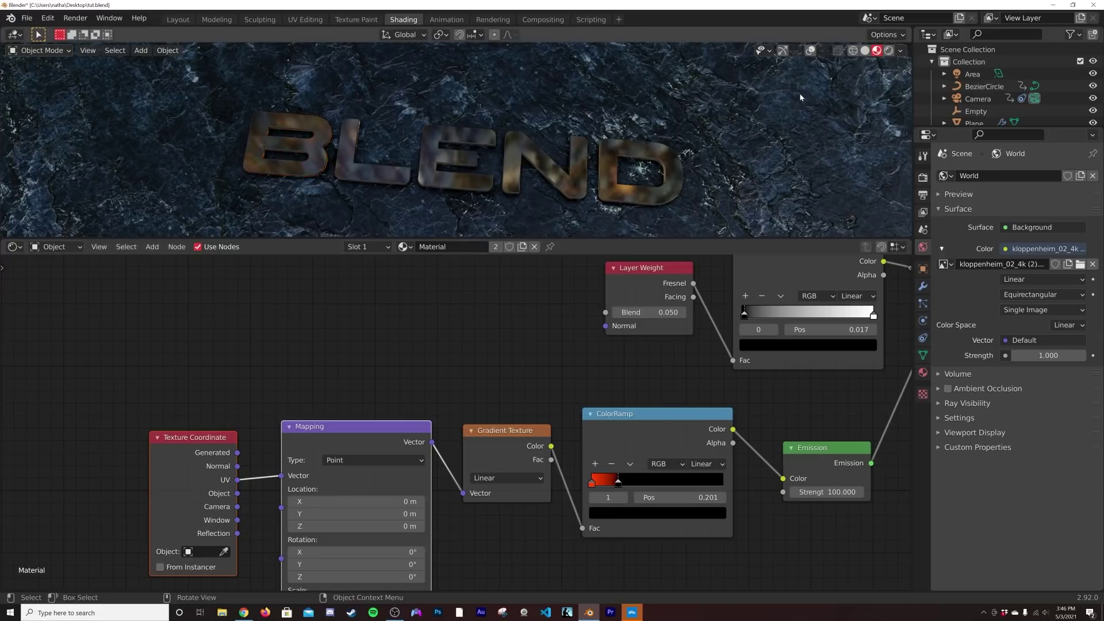
pyautogui.click(887, 51)
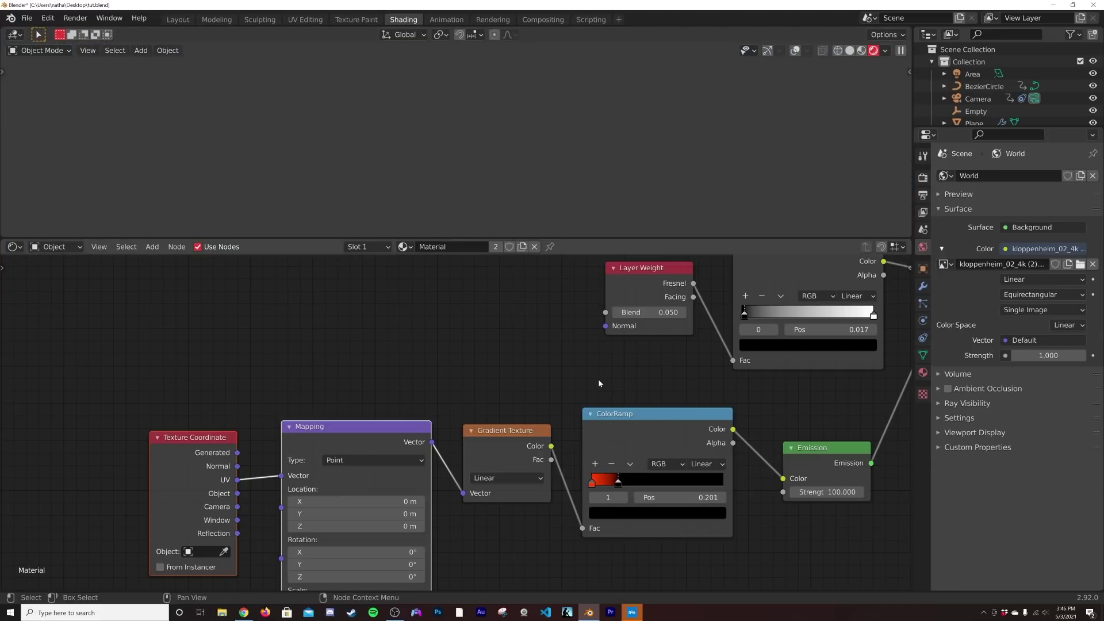
pyautogui.moveTo(619, 486)
pyautogui.mouseDown()
pyautogui.moveTo(631, 487)
pyautogui.moveTo(618, 487)
pyautogui.mouseUp()
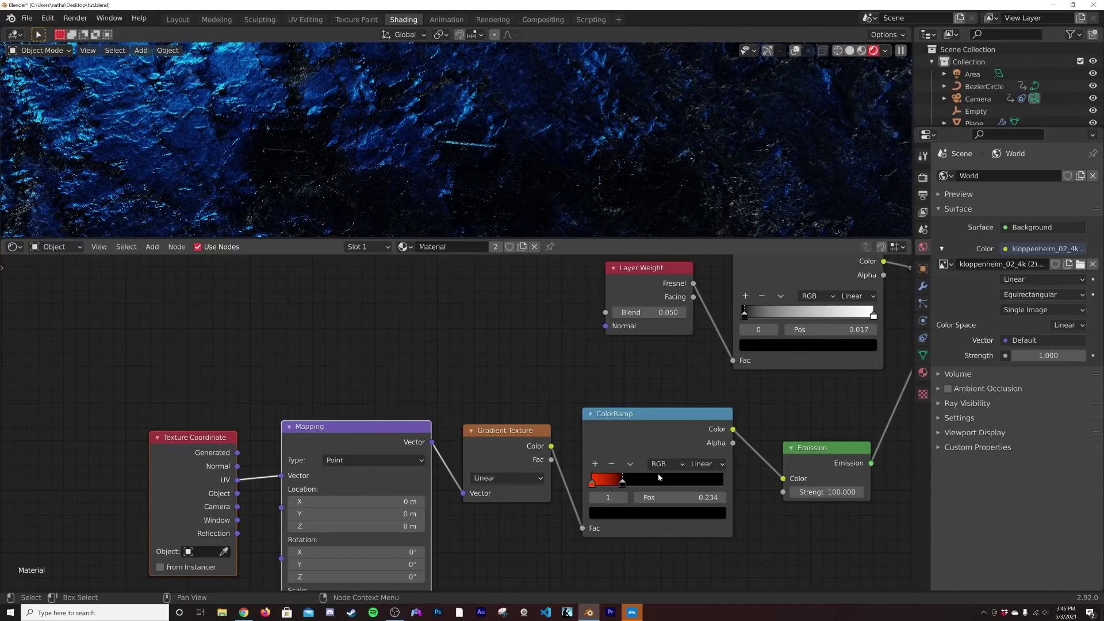
# Step: Enlarge the 3D viewport, split off a strip along its lower part and turn that new area into a Timeline
pyautogui.moveTo(253, 239); pyautogui.dragTo(253, 293)
pyautogui.moveTo(3, 287); pyautogui.dragTo(10, 205)
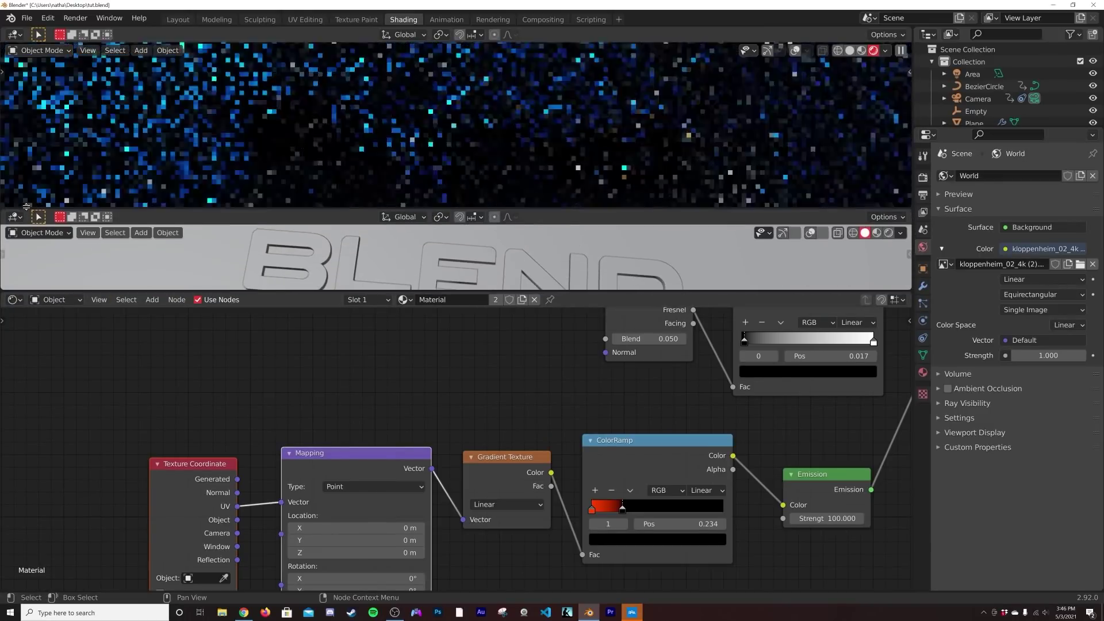
pyautogui.click(16, 216)
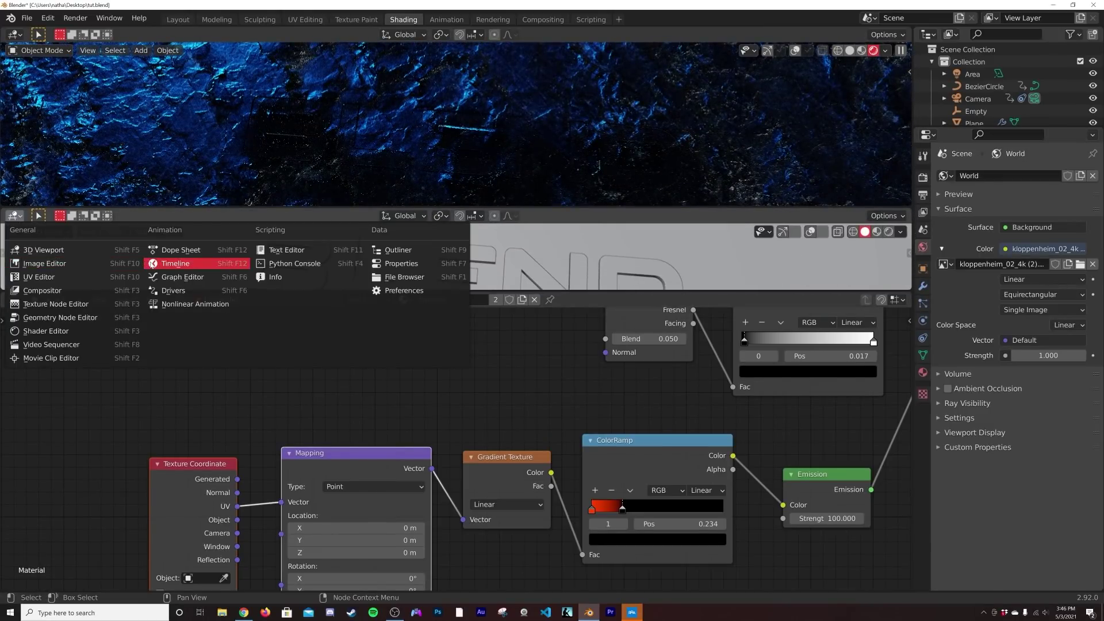
pyautogui.click(176, 264)
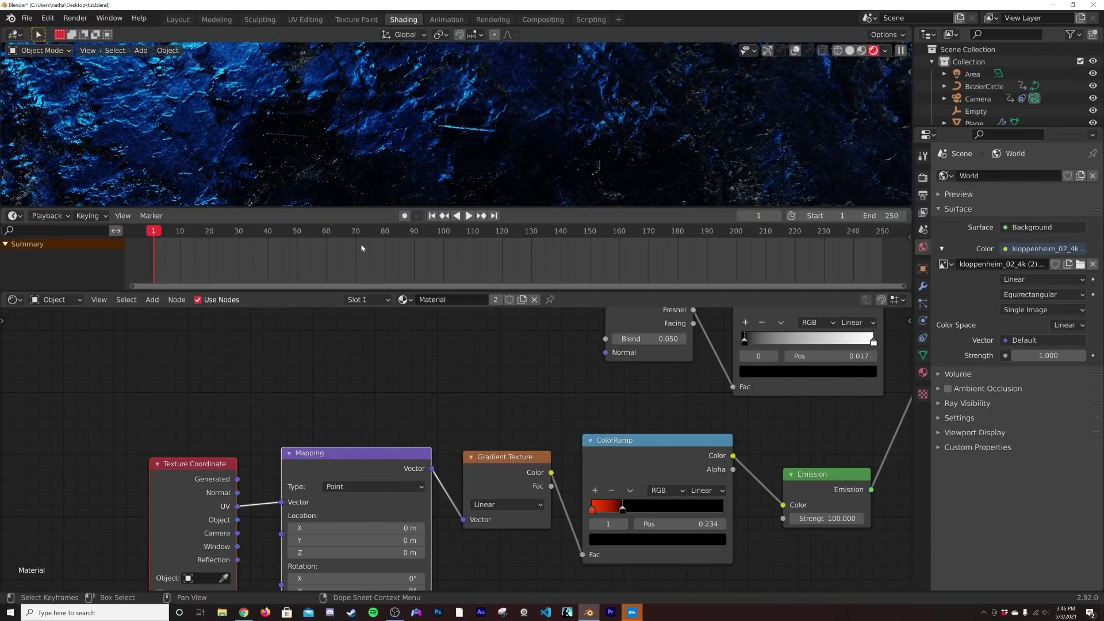
# Step: Switch the viewport to Material Preview and keyframe the emission ColorRamp's black stop position at frame 1
pyautogui.click(852, 51)
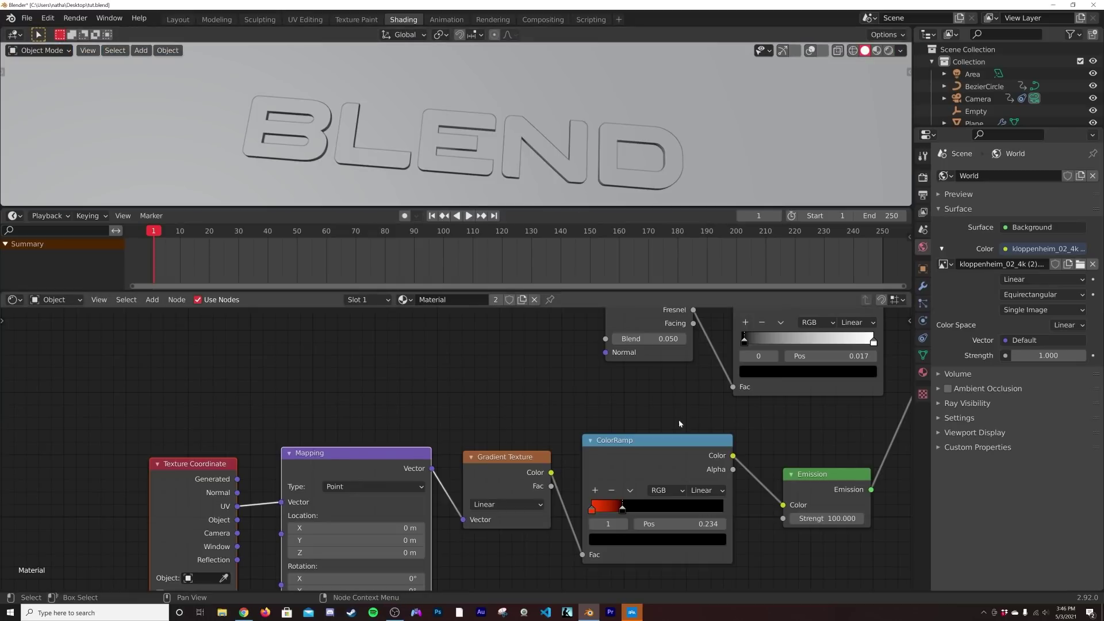
pyautogui.click(876, 50)
pyautogui.rightClick(655, 524)
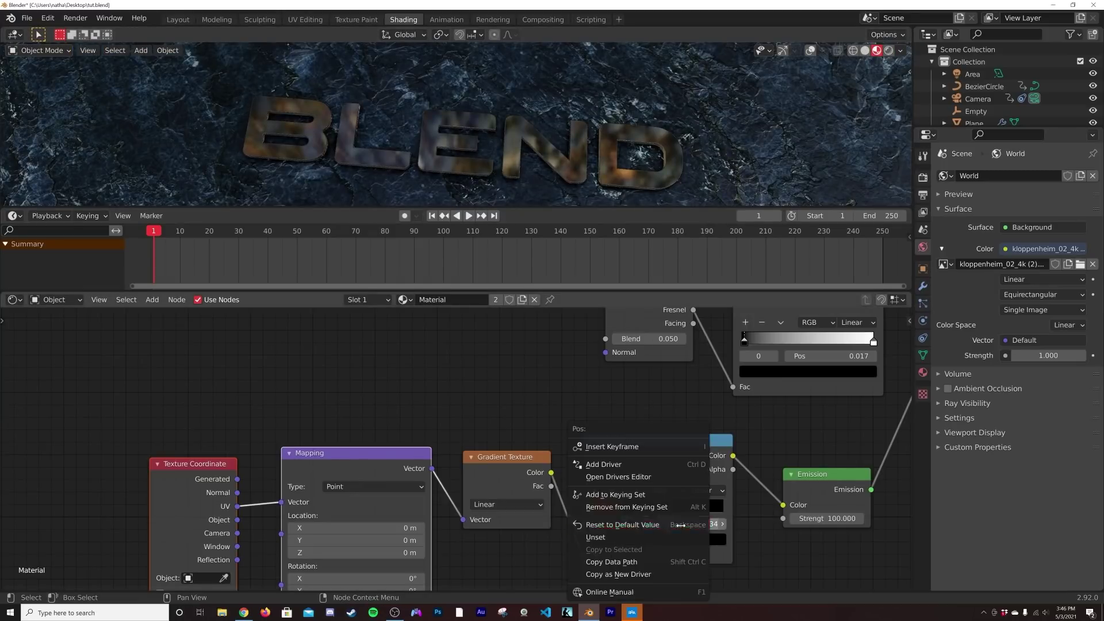
pyautogui.click(637, 449)
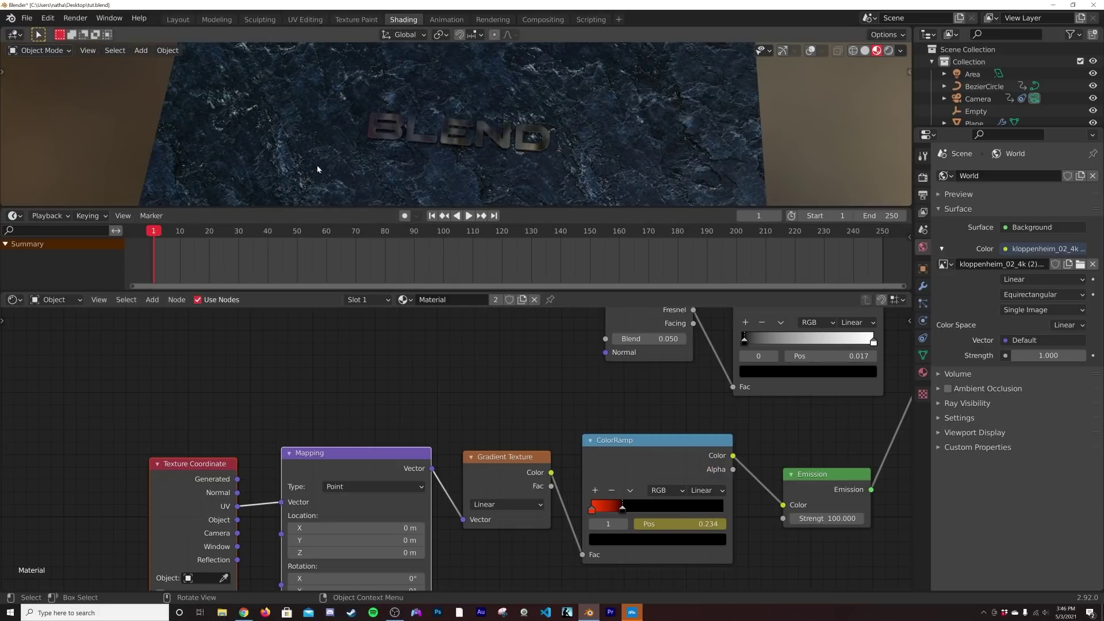
# Step: Advance to frame 47, set the emission ColorRamp's black stop position to 1.000 and keyframe it
pyautogui.press('space')
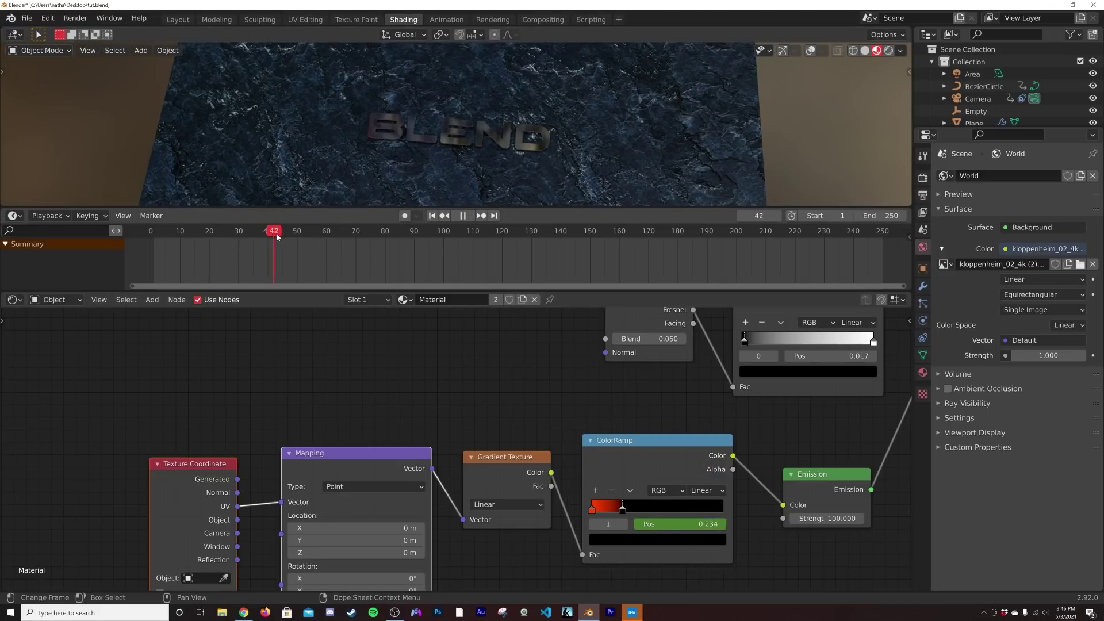
pyautogui.press('space')
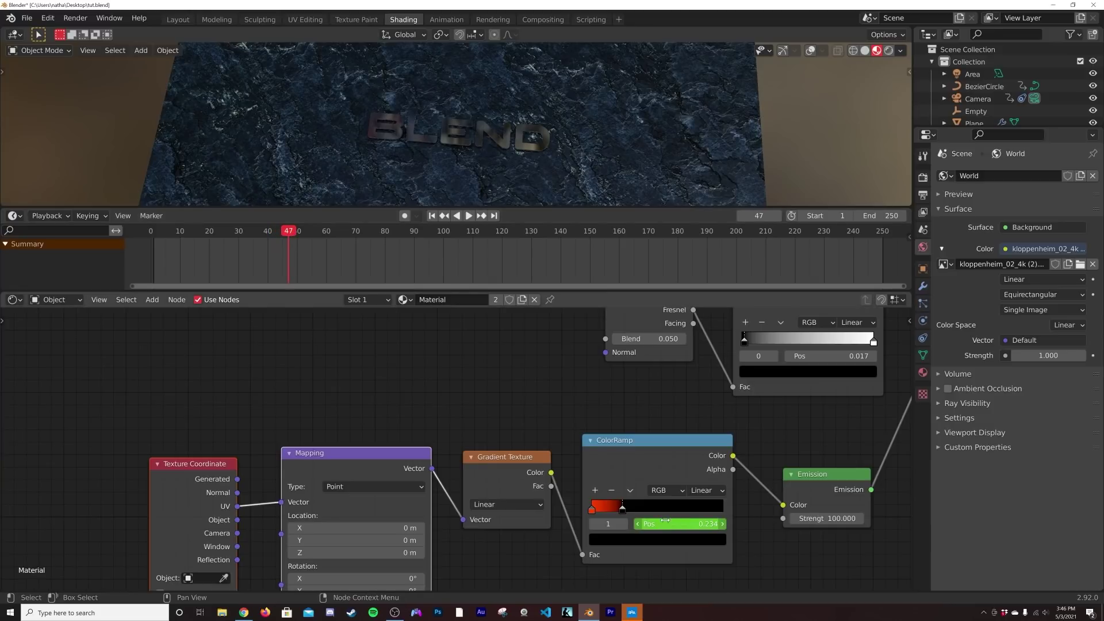
pyautogui.moveTo(687, 524); pyautogui.dragTo(726, 524)
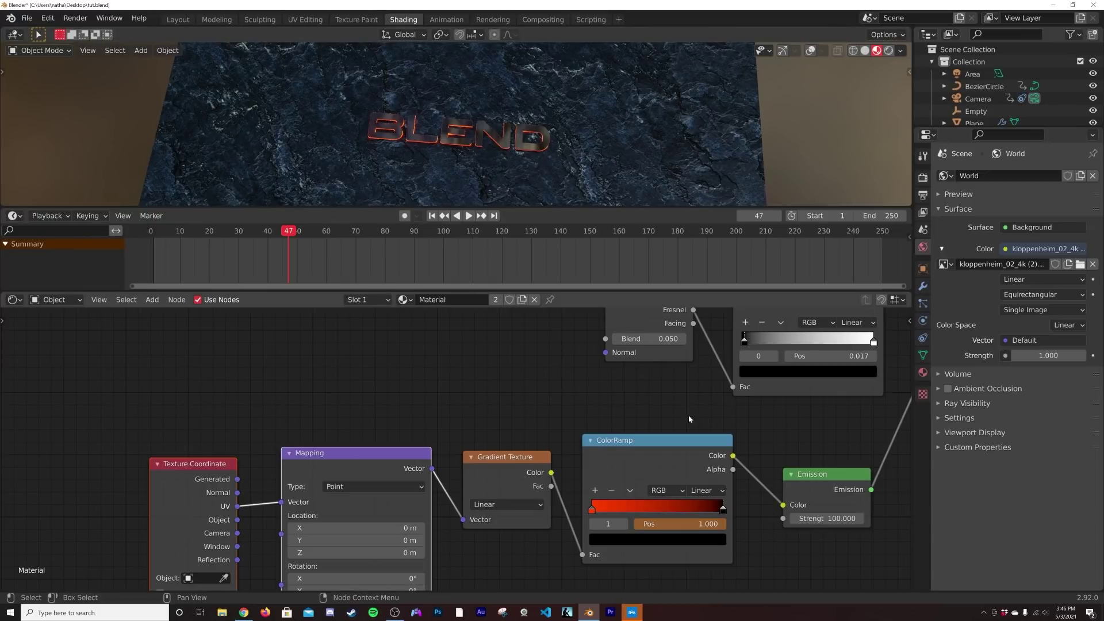
pyautogui.rightClick(680, 520)
pyautogui.click(661, 464)
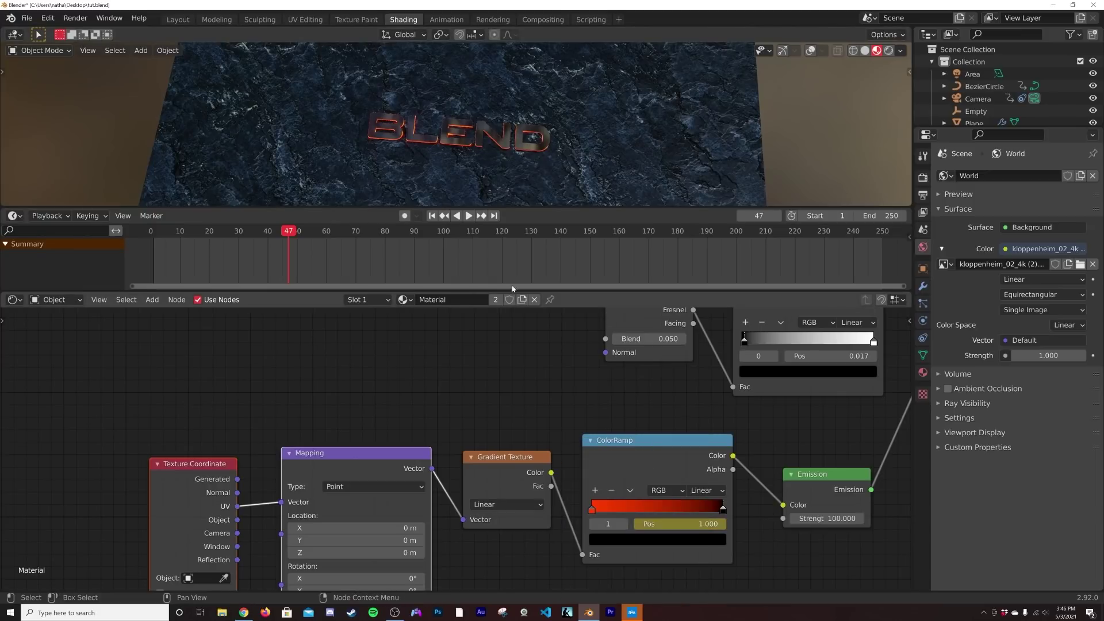
# Step: Play the emission animation from the first frame to preview the glow, and return to frame 1
pyautogui.click(432, 215)
pyautogui.press('space')
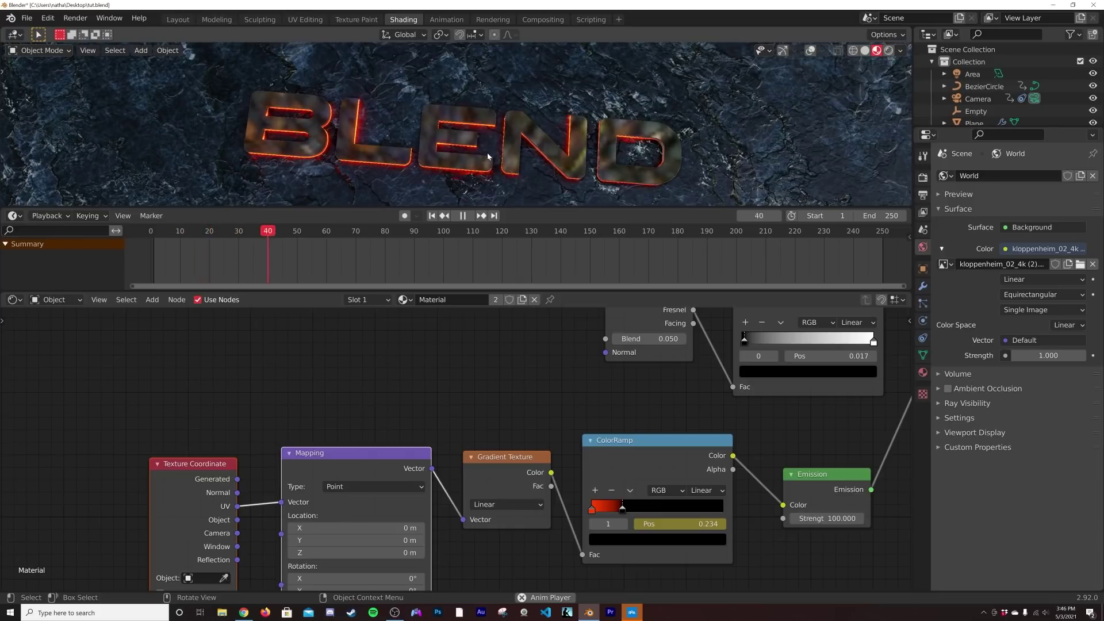
pyautogui.press('space')
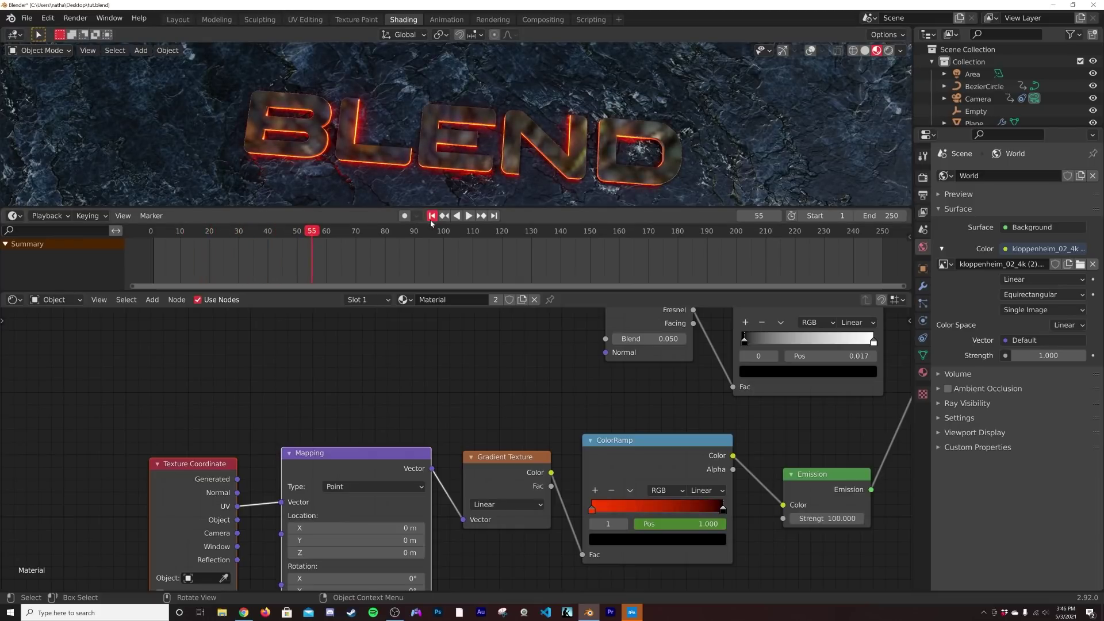
pyautogui.click(432, 218)
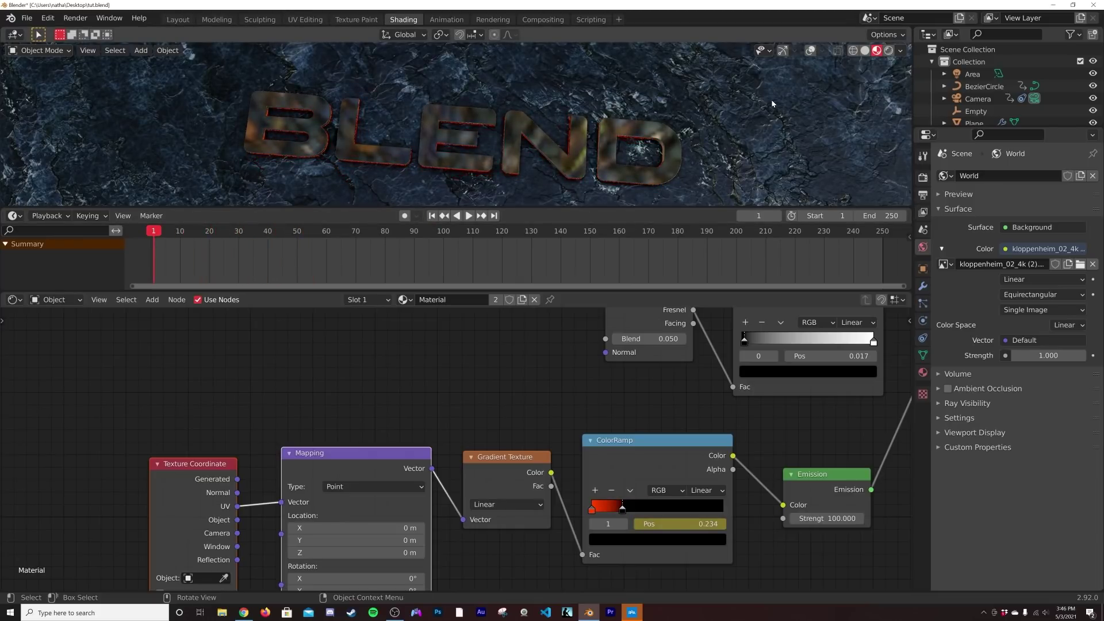
# Step: Preview the animation through the camera in the Layout workspace, stop at frame 53 and switch to rendered shading
pyautogui.press('KP_0')
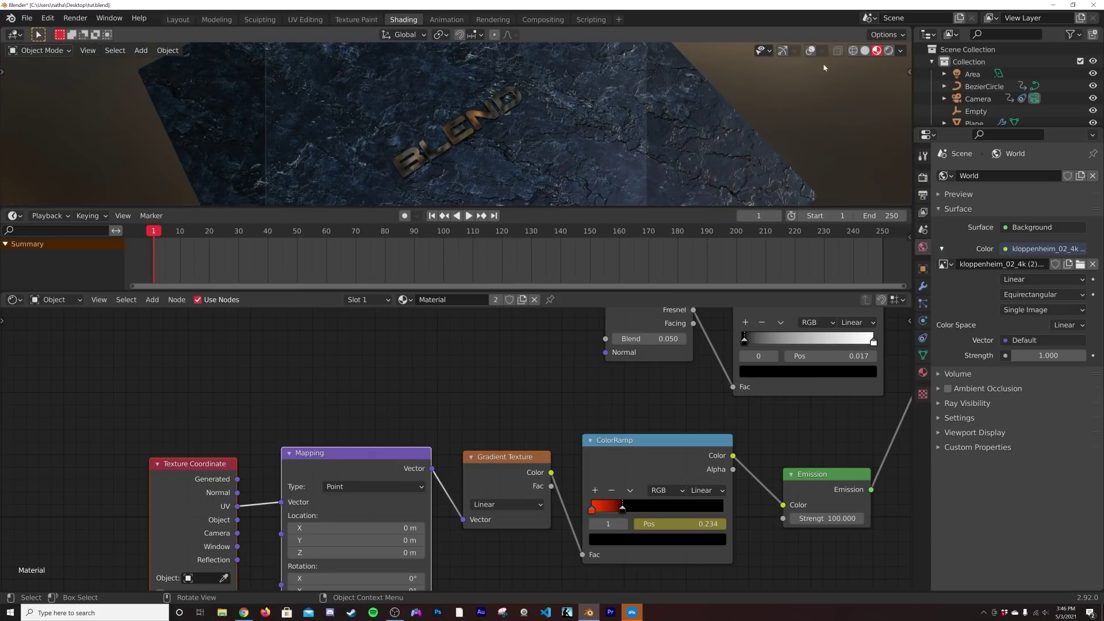
pyautogui.click(901, 52)
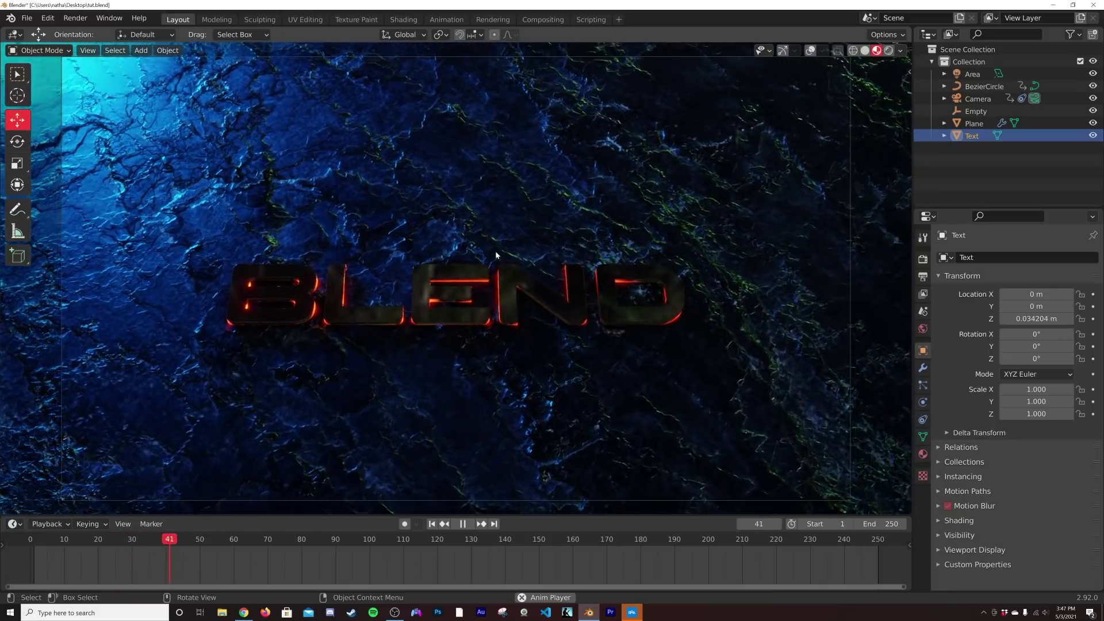
pyautogui.press('space')
pyautogui.click(885, 51)
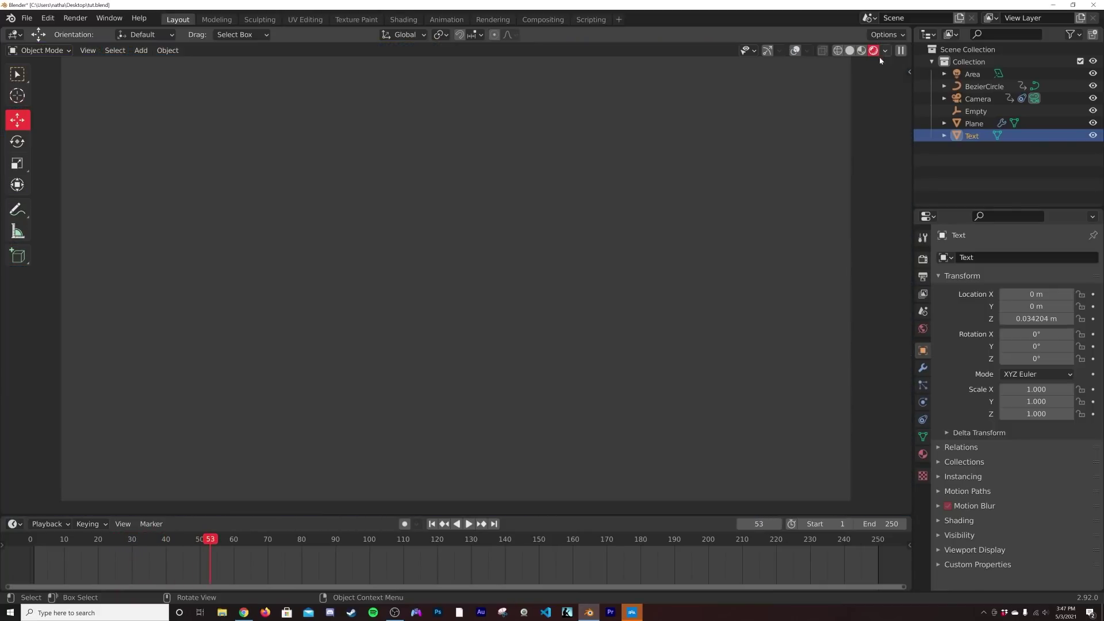
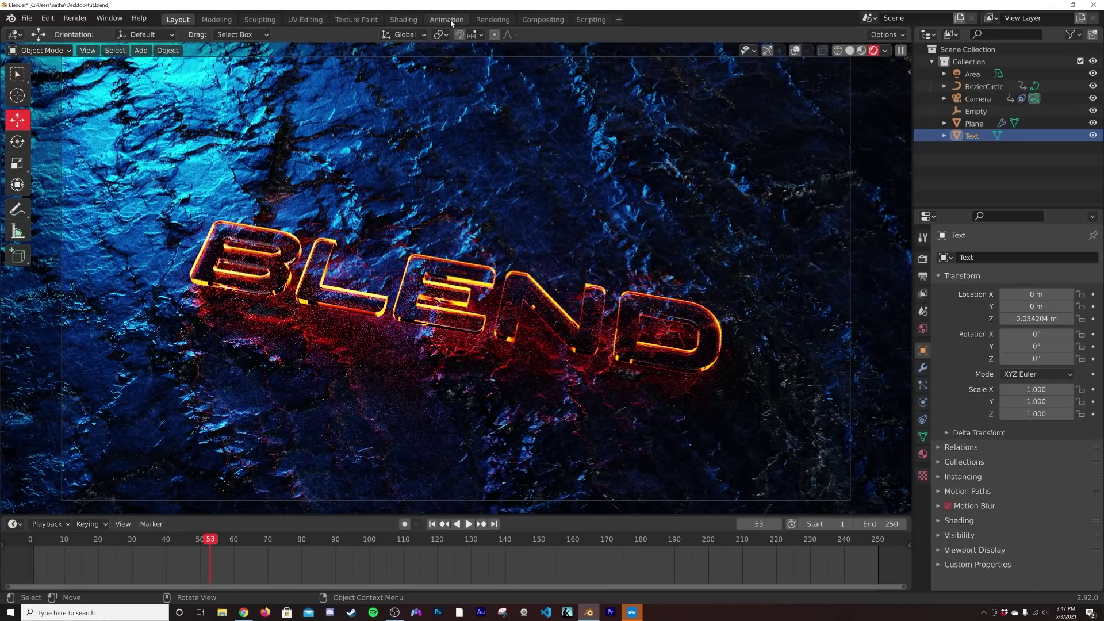
# Step: Return to the Shading workspace and close the Timeline area by merging it into the 3D viewport
pyautogui.click(403, 19)
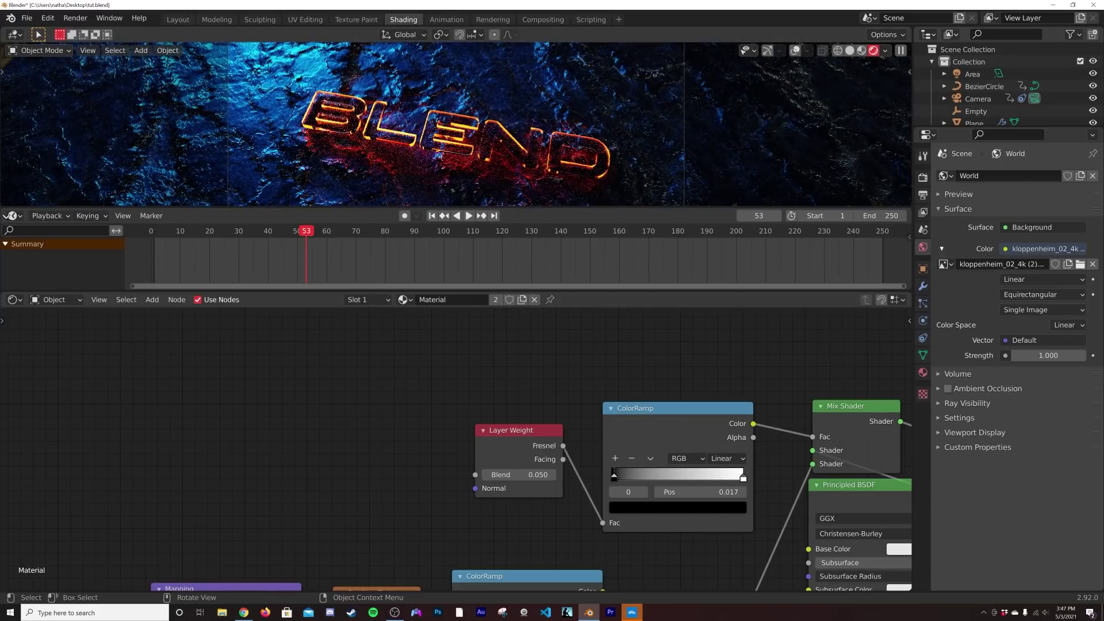
pyautogui.moveTo(4, 205); pyautogui.dragTo(23, 253)
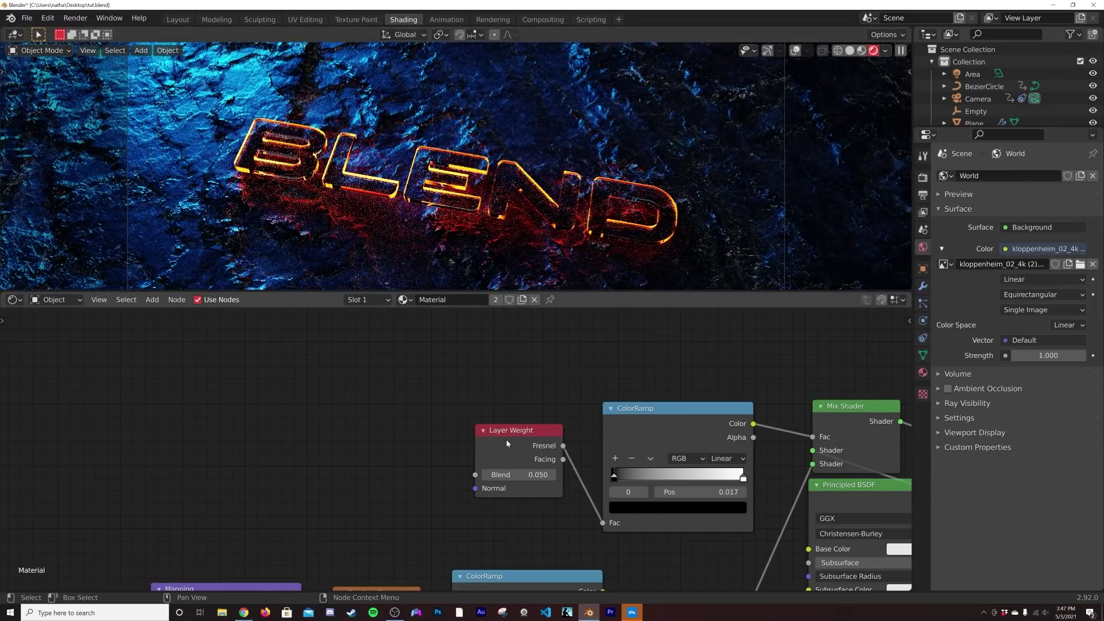
# Step: Connect the Layer Weight's Facing output to the mix factor ColorRamp's Fac input and set Blend to 0.040
pyautogui.moveTo(506, 439); pyautogui.dragTo(453, 389)
pyautogui.moveTo(509, 410); pyautogui.dragTo(602, 522)
pyautogui.moveTo(469, 424); pyautogui.dragTo(477, 424)
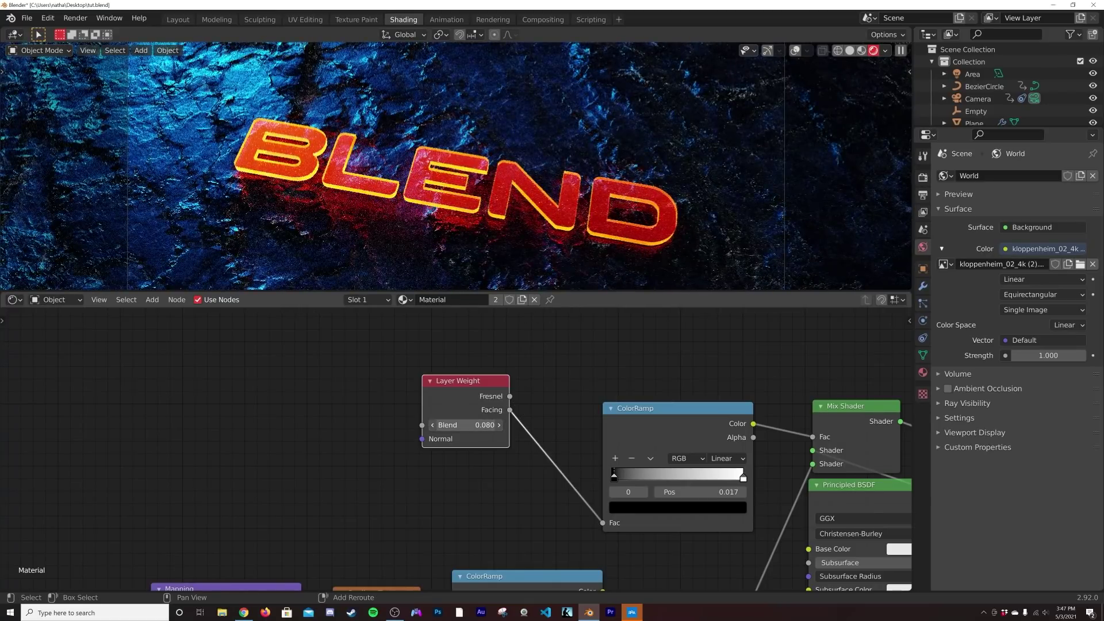
pyautogui.keyDown('shift'); pyautogui.moveTo(465, 425); pyautogui.dragTo(442, 425); pyautogui.keyUp('shift')
# Step: Set the Emission node's strength to 150
pyautogui.moveTo(573, 452); pyautogui.dragTo(481, 436, button='middle')
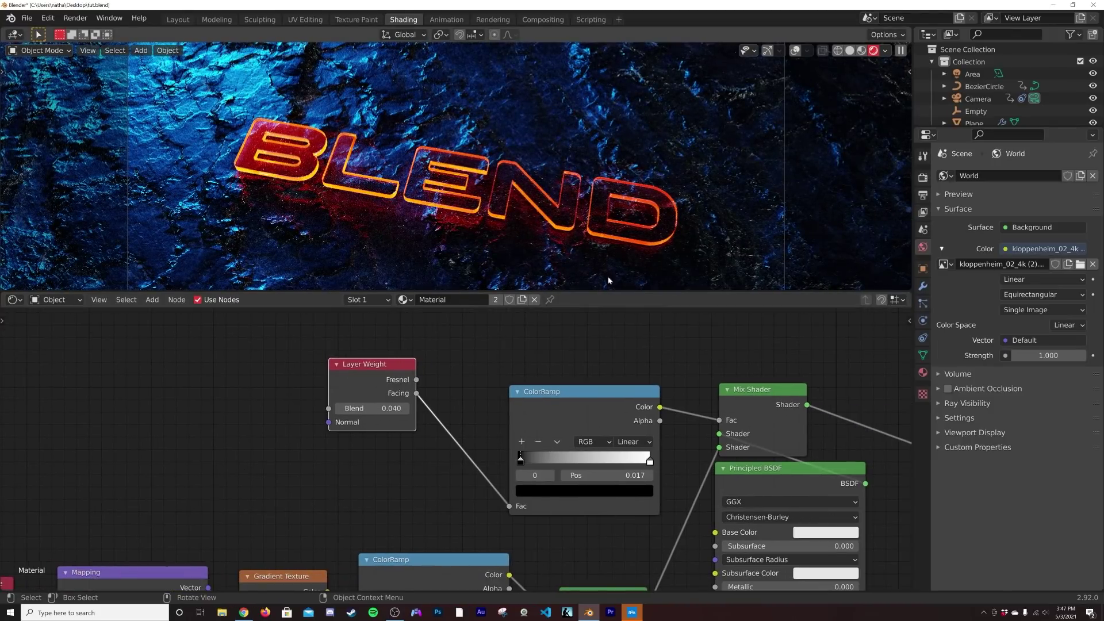
pyautogui.moveTo(758, 486); pyautogui.dragTo(544, 365, button='middle')
pyautogui.scroll(-4, 712, 443)
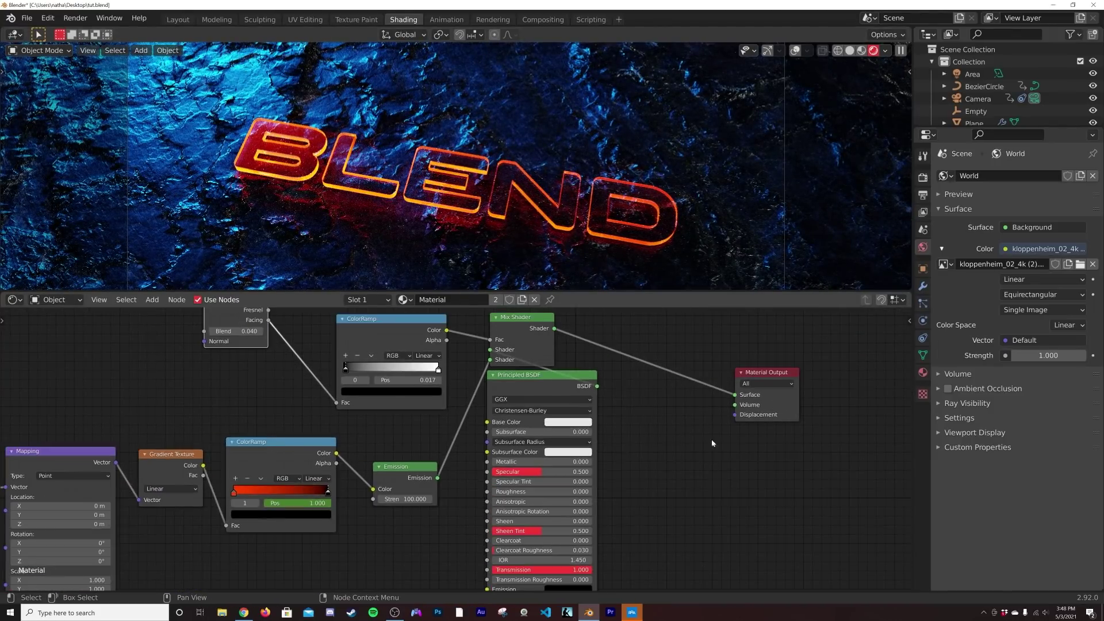
pyautogui.moveTo(591, 588); pyautogui.dragTo(624, 382, button='middle')
pyautogui.scroll(-5, 611, 397)
pyautogui.moveTo(513, 365); pyautogui.dragTo(498, 492, button='middle')
pyautogui.scroll(6, 366, 486)
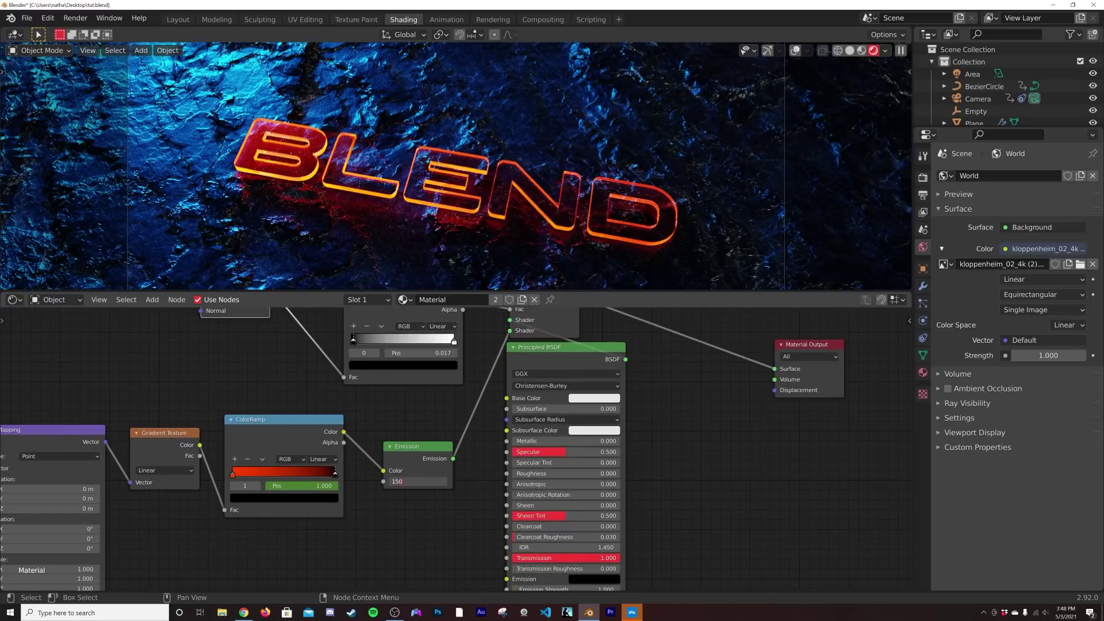
pyautogui.press('Return')
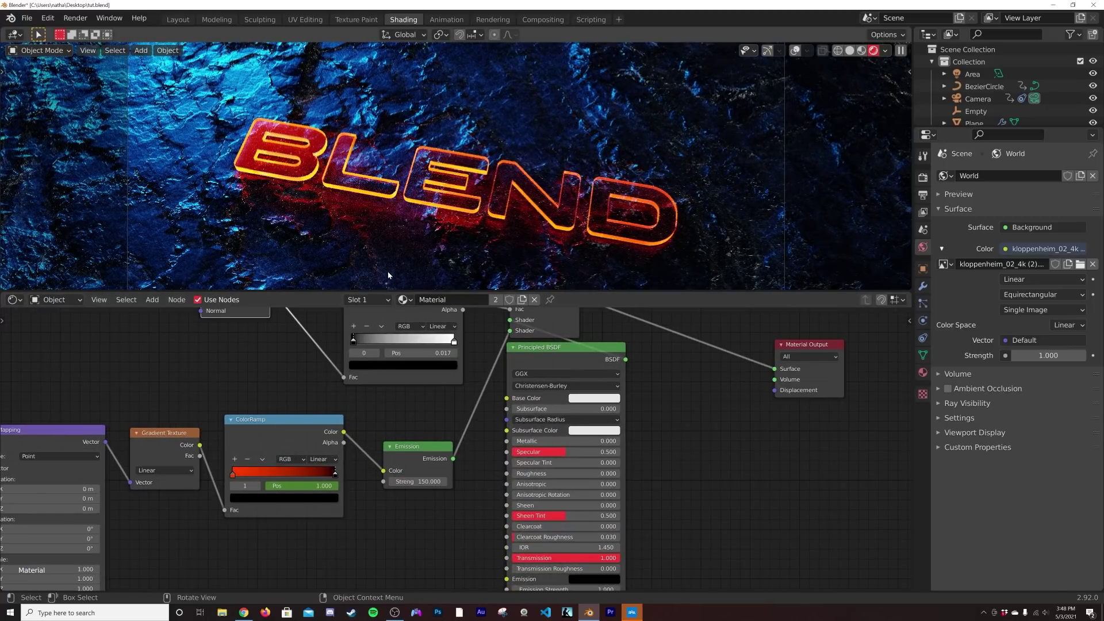
# Step: Check the rendered camera view in the Layout workspace at frames 33, 62 and 109
pyautogui.click(177, 20)
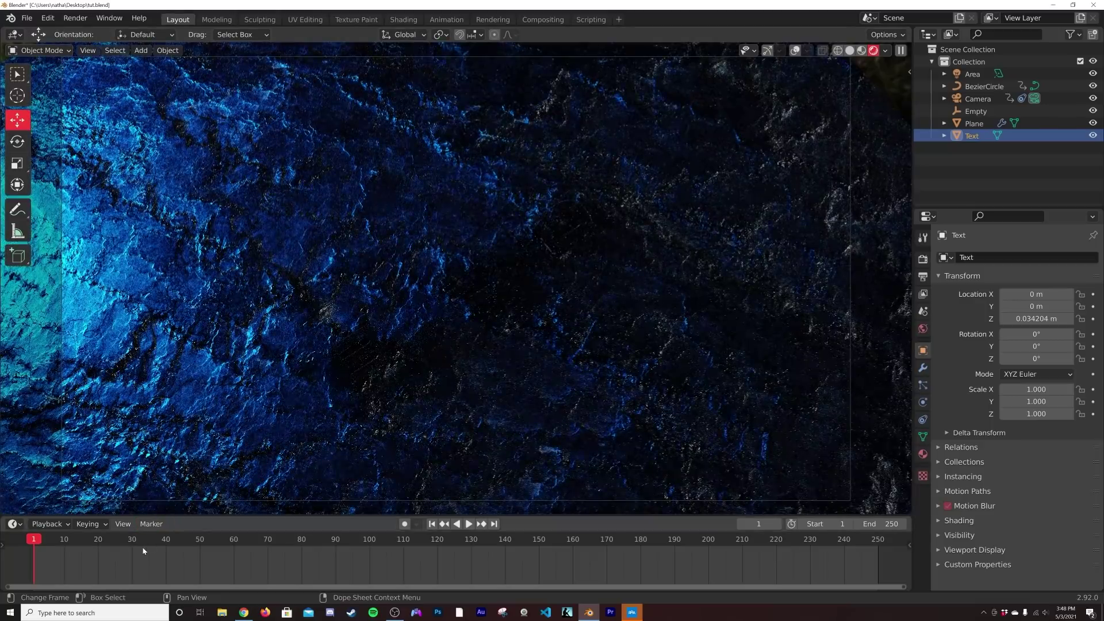
pyautogui.click(143, 551)
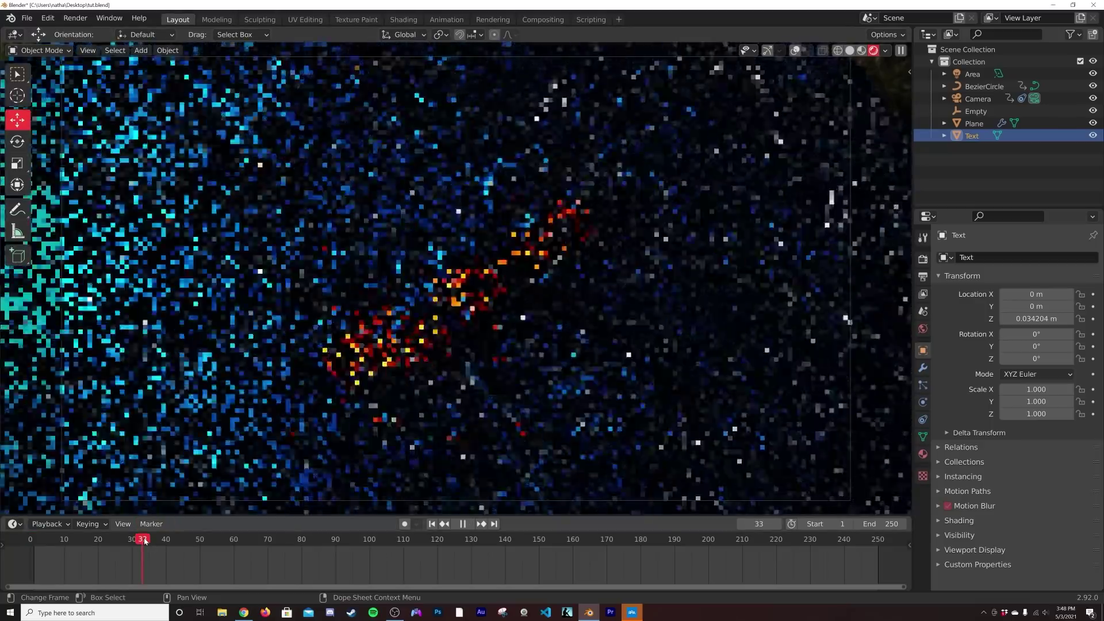
pyautogui.click(240, 539)
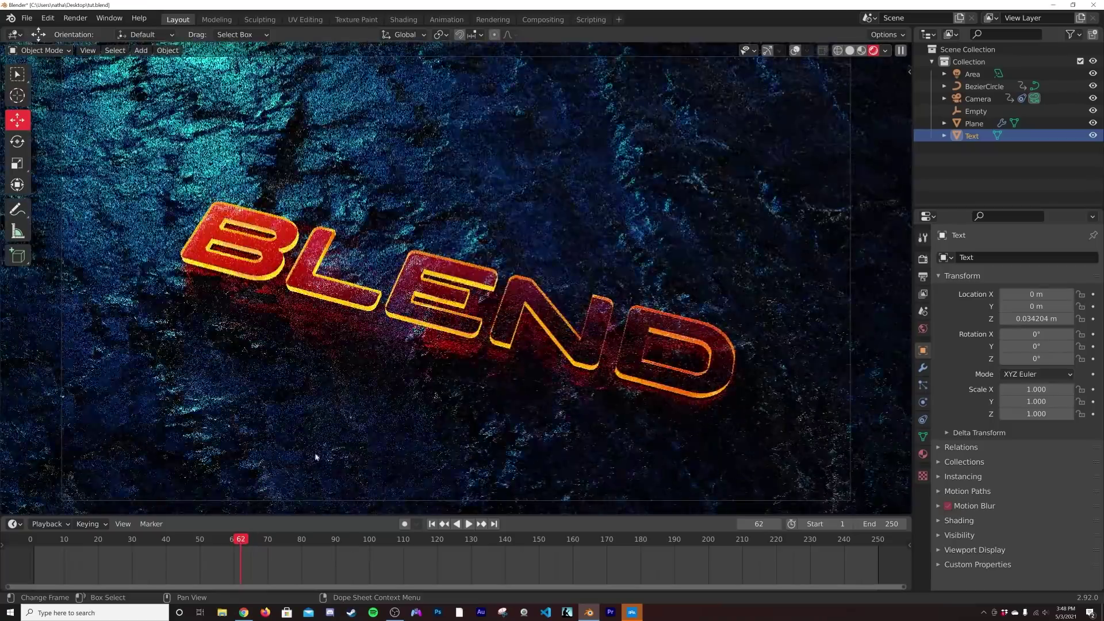
pyautogui.click(367, 542)
pyautogui.click(400, 544)
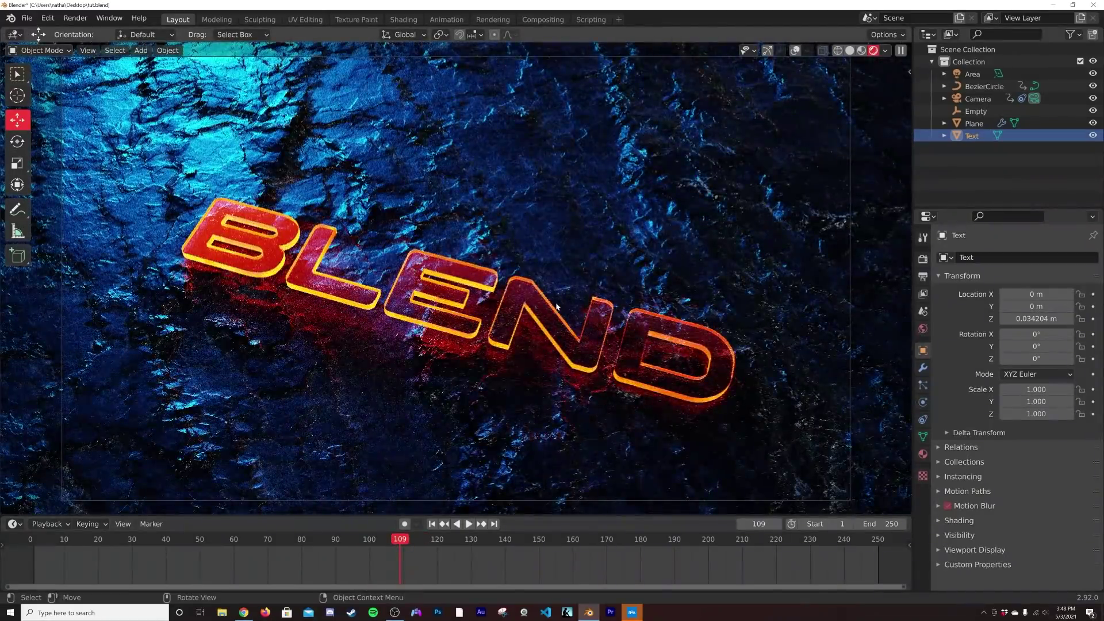
pyautogui.scroll(-2, 557, 306)
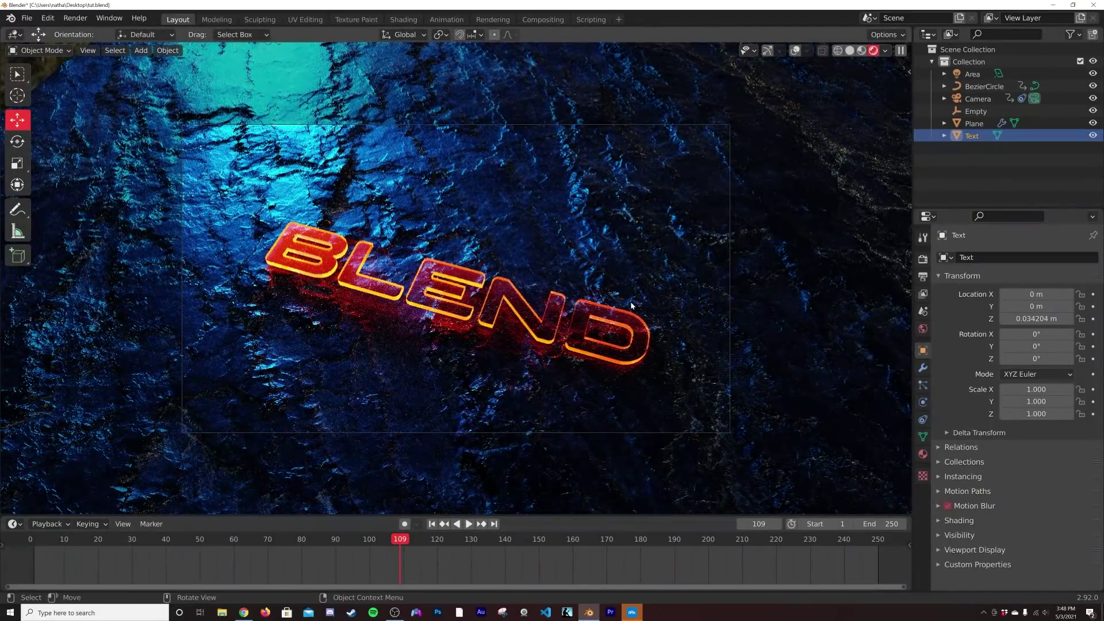
pyautogui.press('z')
pyautogui.click(643, 248)
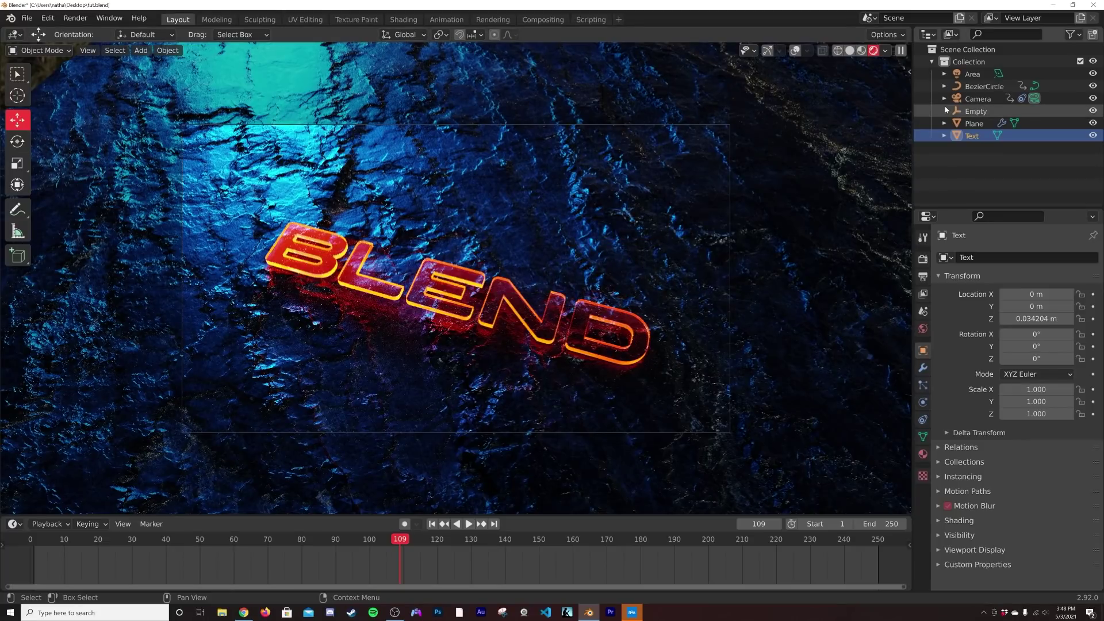
# Step: Enable depth of field on the camera and set its focus object to the Empty
pyautogui.click(978, 99)
pyautogui.scroll(2, 456, 278)
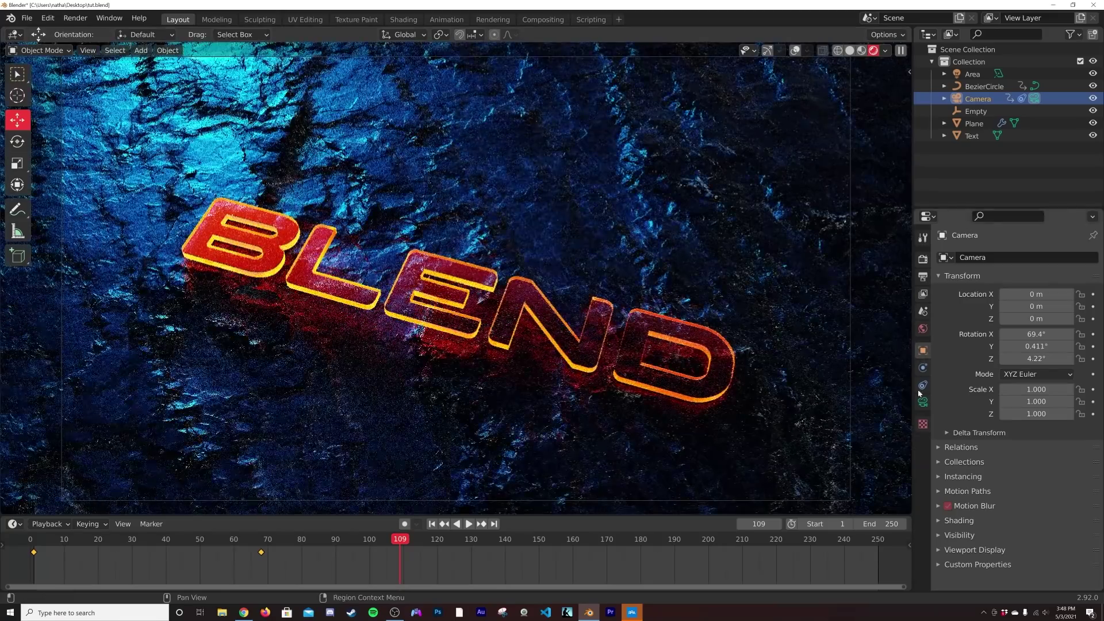
pyautogui.click(922, 402)
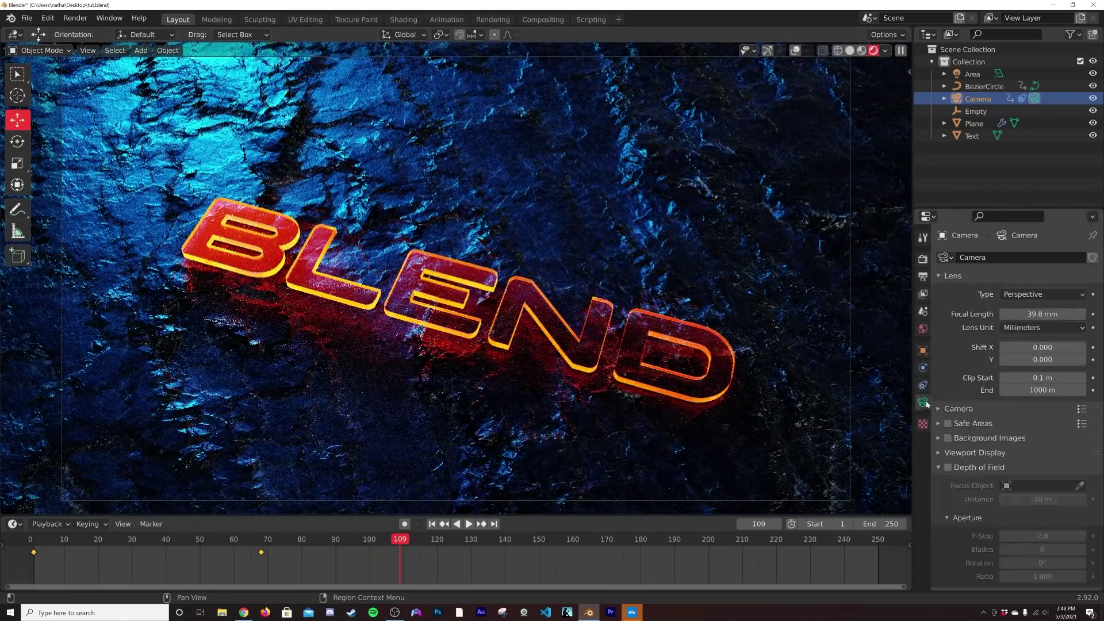
pyautogui.click(947, 467)
pyautogui.click(1021, 485)
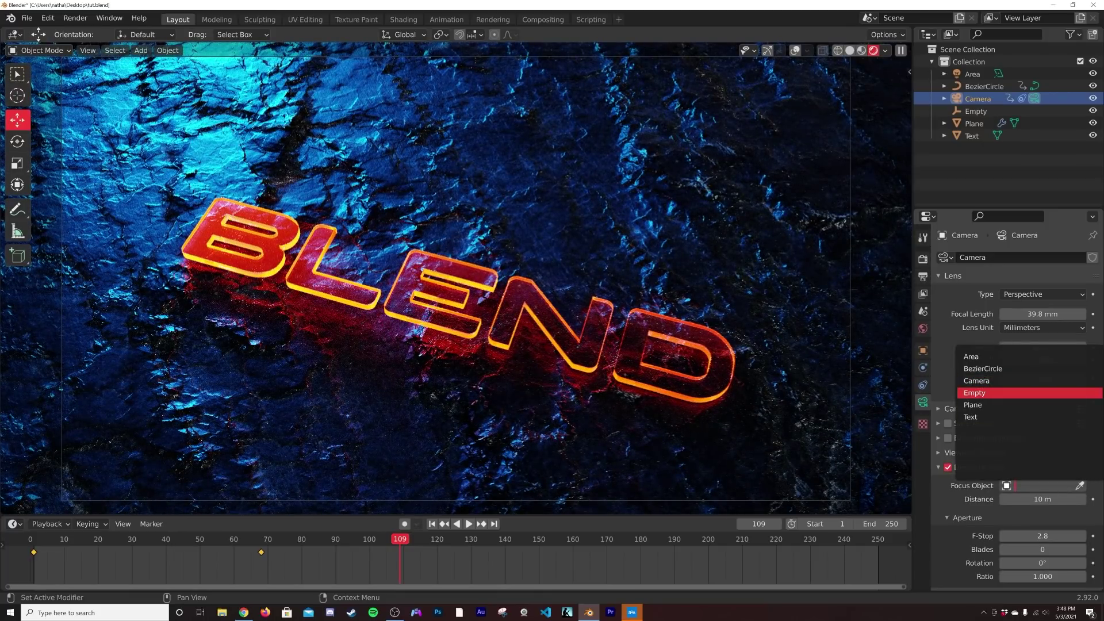
pyautogui.click(978, 392)
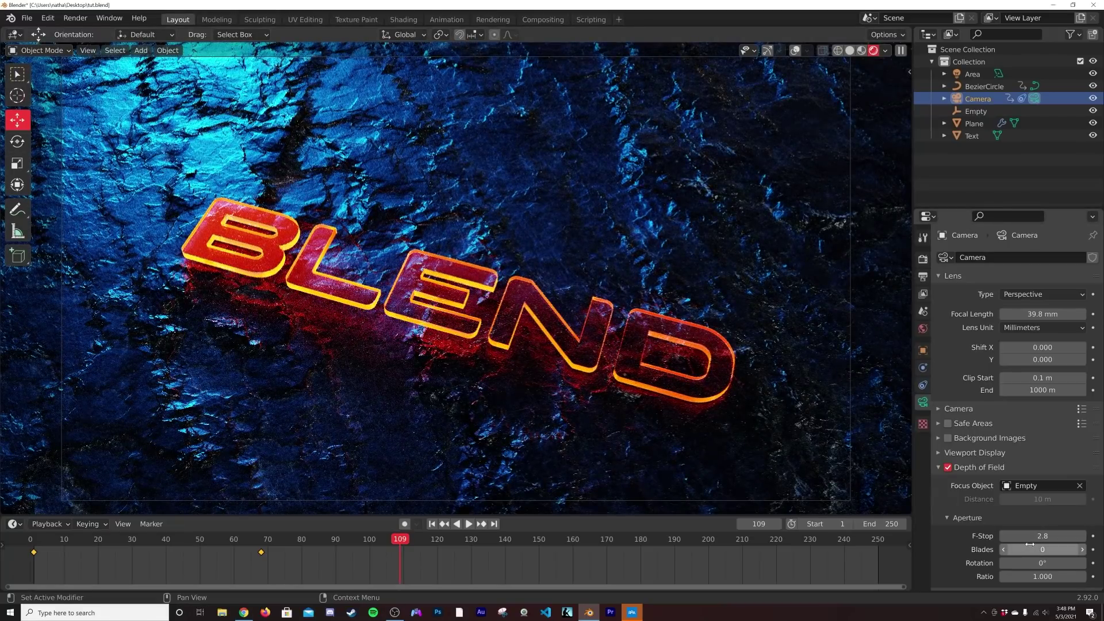
# Step: Set the camera's aperture to 16 blades and an F-Stop of 0.1
pyautogui.moveTo(1042, 549); pyautogui.dragTo(1085, 549)
pyautogui.click(1042, 536)
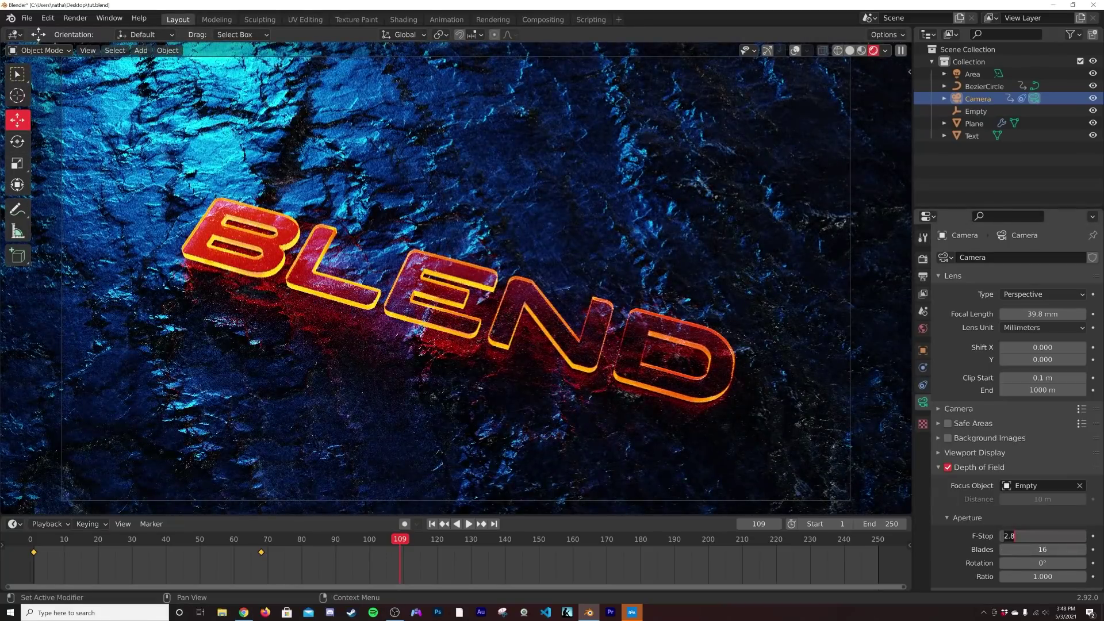
pyautogui.press('Return')
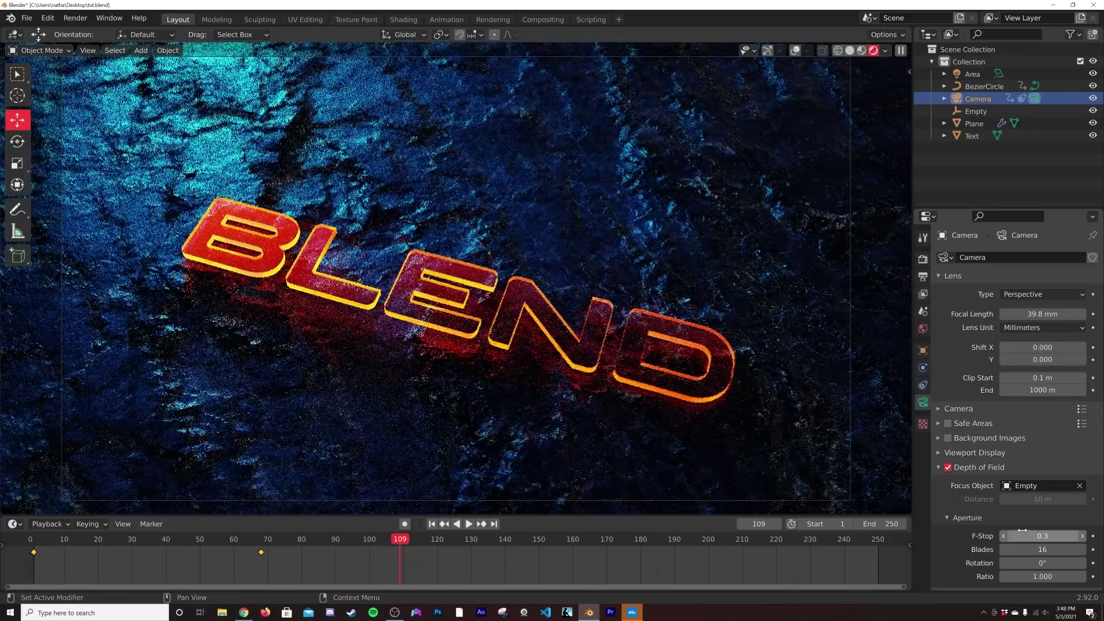
pyautogui.click(1033, 536)
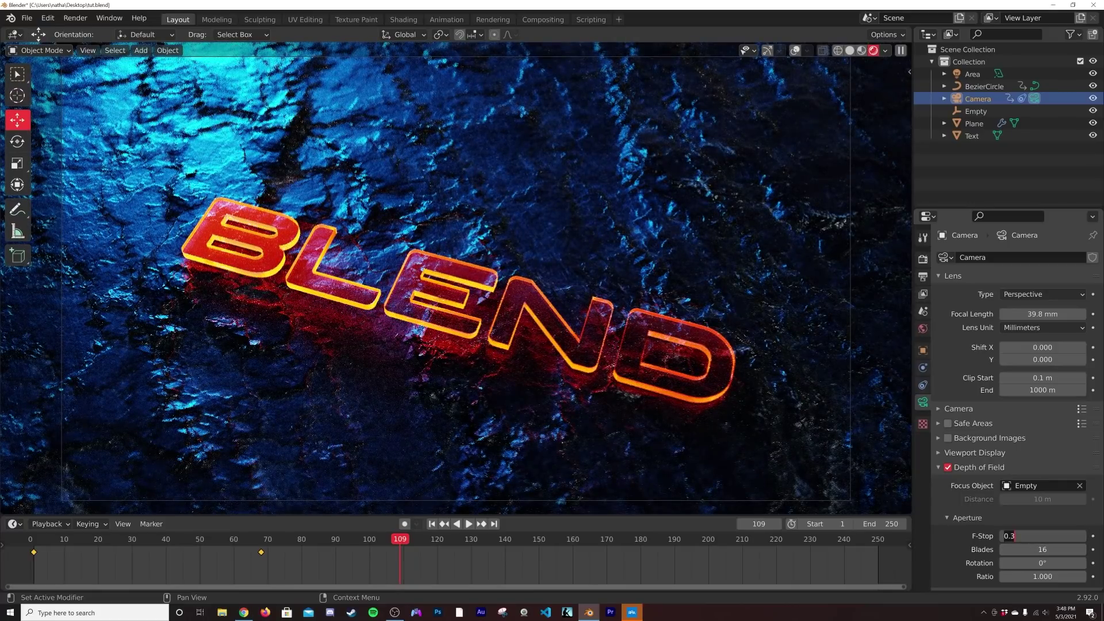
pyautogui.write('1')
pyautogui.press('Return')
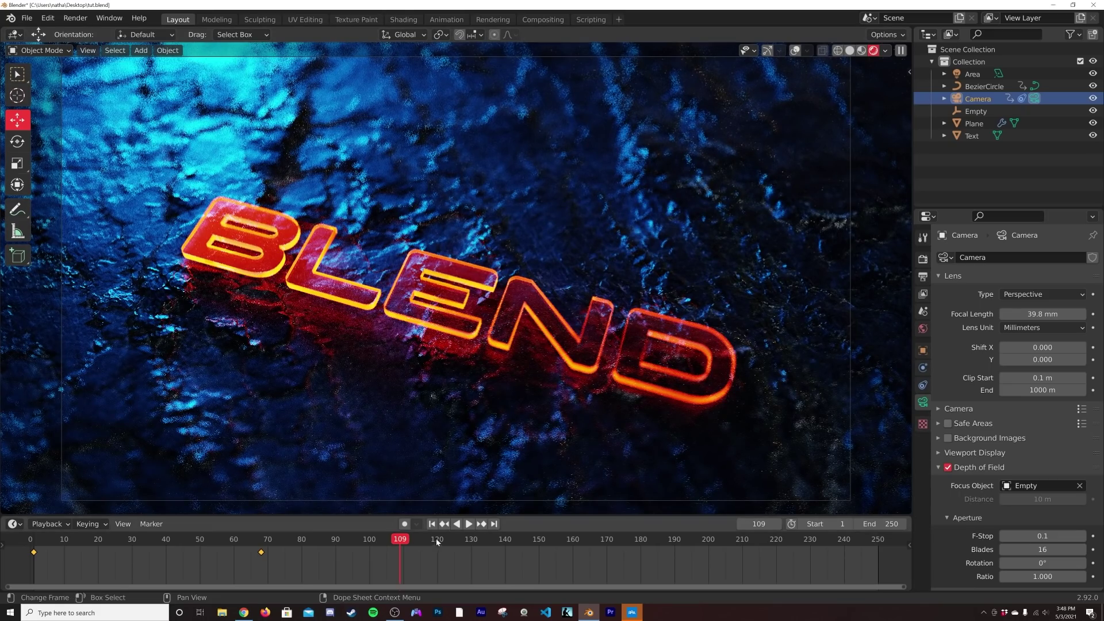
# Step: Preview the animation from frame 68, stop at frame 90, and set the scene's end frame to 90
pyautogui.moveTo(436, 540); pyautogui.dragTo(264, 544)
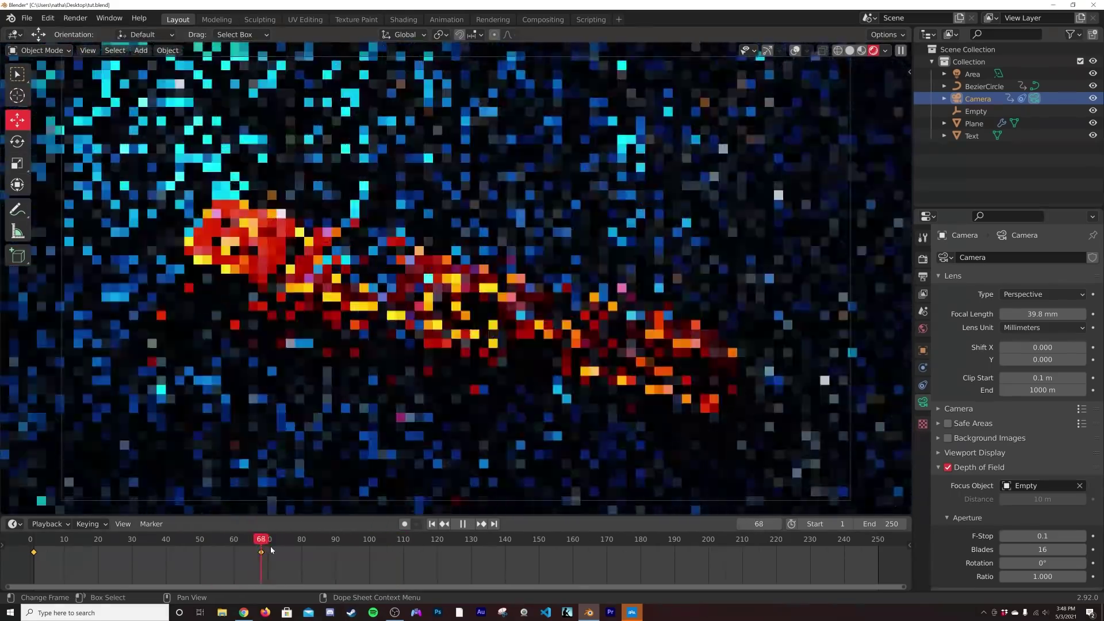
pyautogui.press('space')
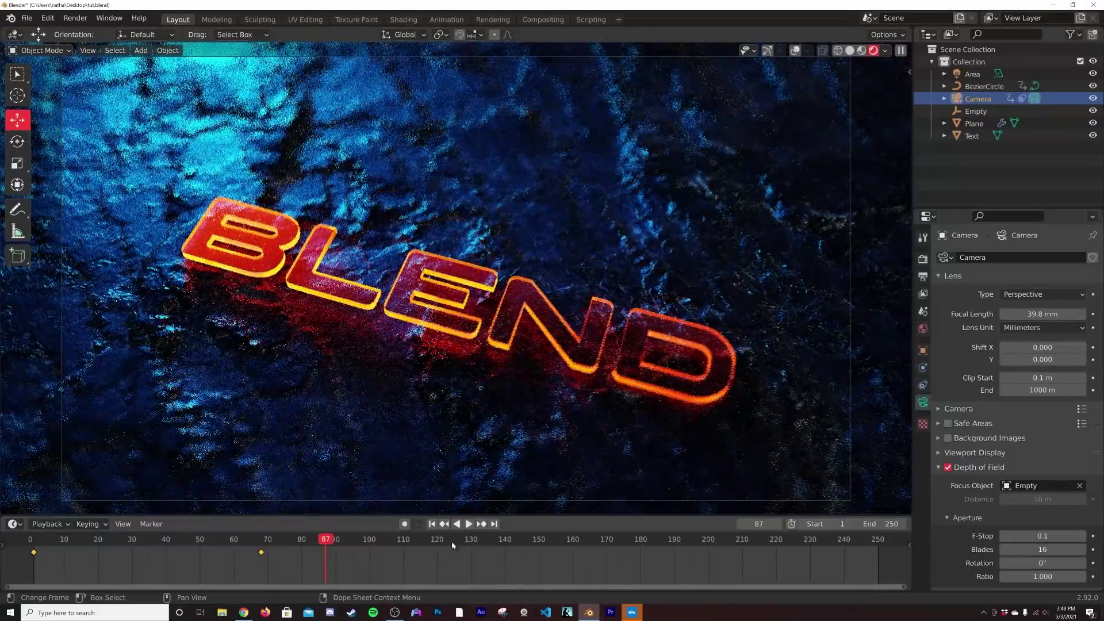
pyautogui.moveTo(327, 540); pyautogui.dragTo(336, 540)
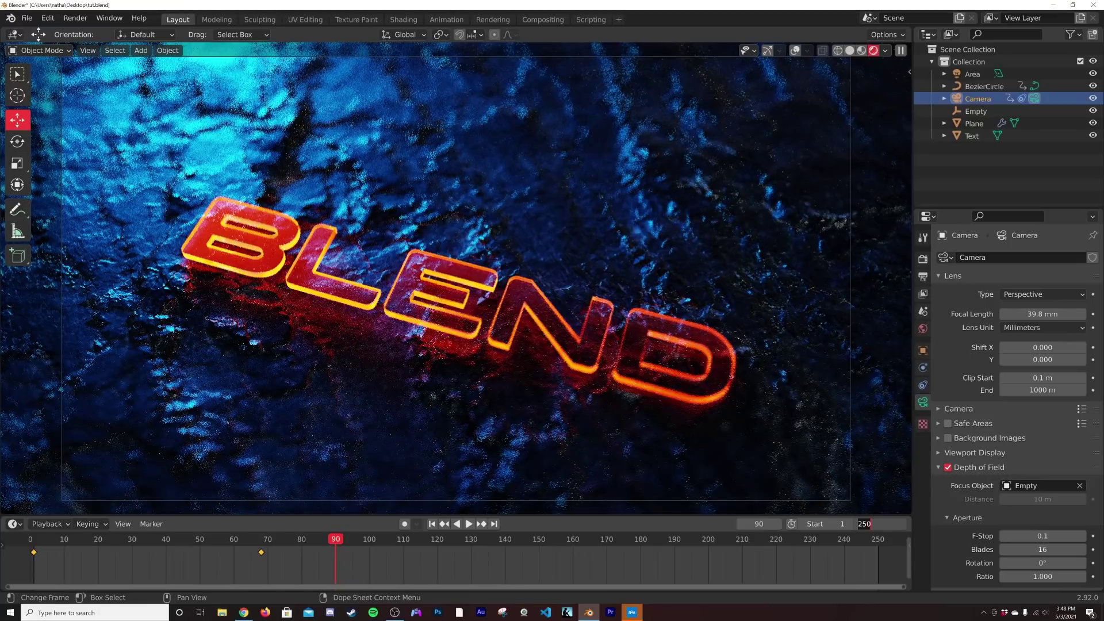
pyautogui.click(880, 523)
pyautogui.write('90')
pyautogui.press('Return')
pyautogui.moveTo(207, 572); pyautogui.dragTo(491, 574, button='middle')
pyautogui.scroll(4, 491, 573)
pyautogui.scroll(1, 491, 571)
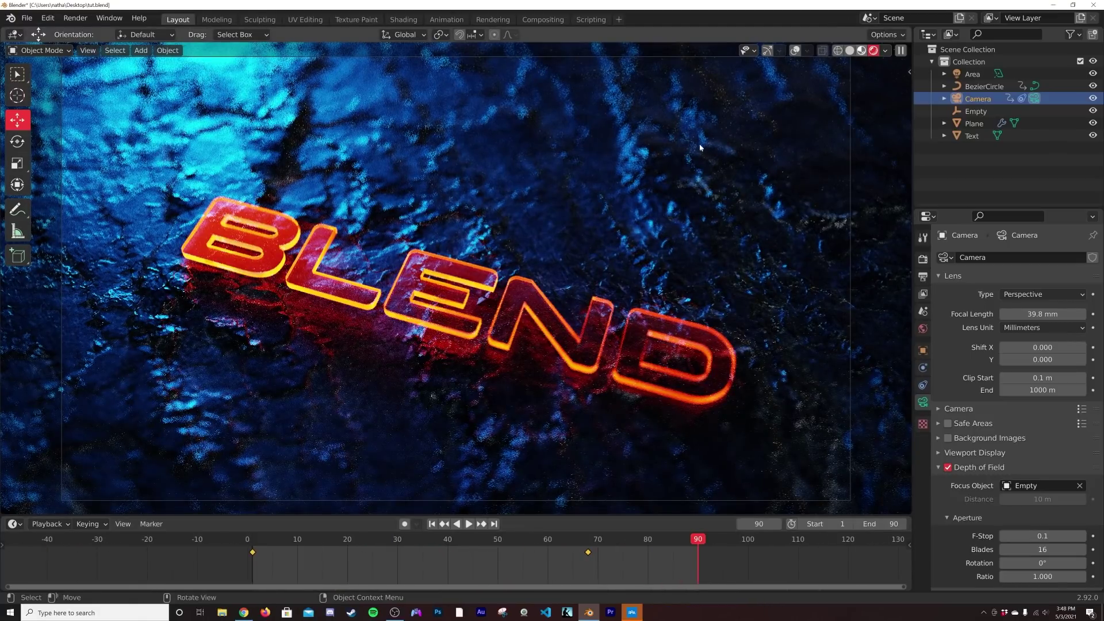
# Step: Play the animation from frame 1 in Material Preview shading and check the stopped frame in Rendered shading
pyautogui.press('z')
pyautogui.click(431, 524)
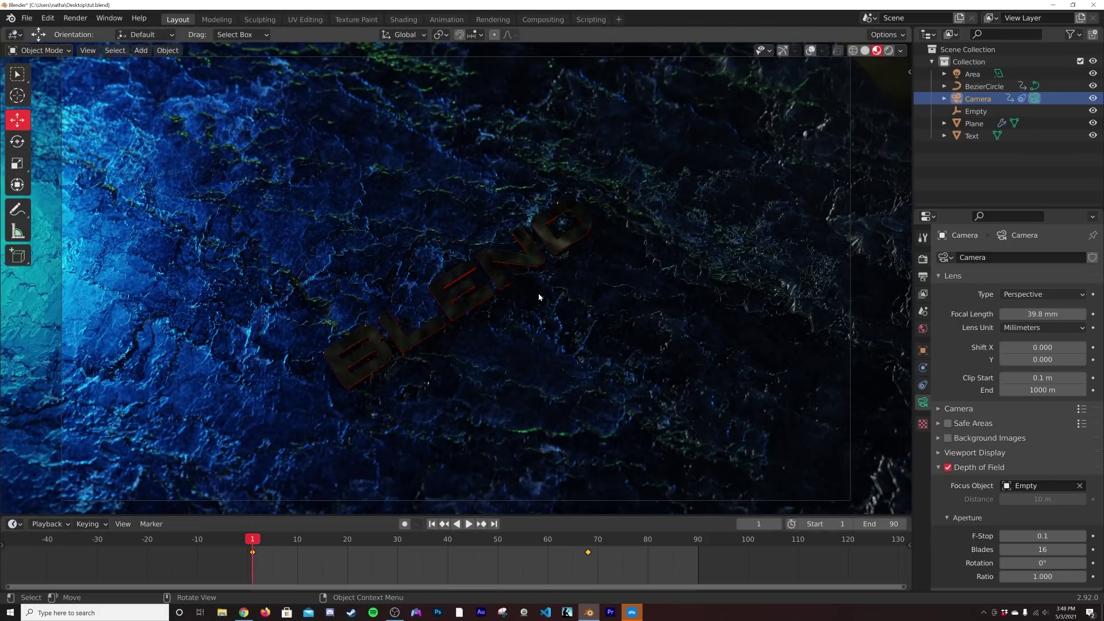
pyautogui.press('space')
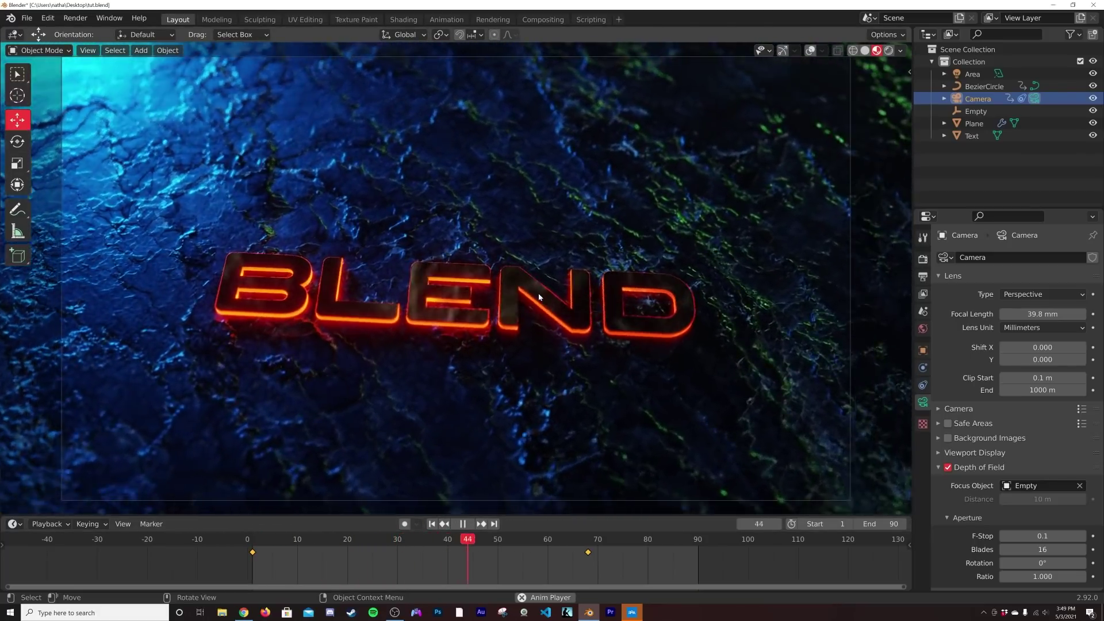
pyautogui.press('space')
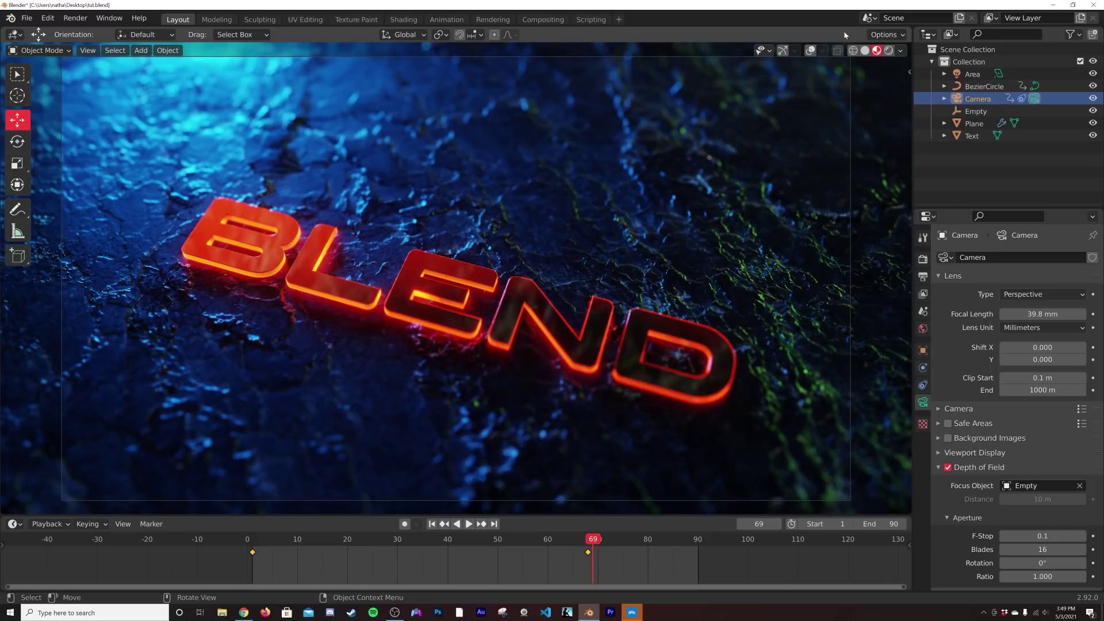
pyautogui.click(889, 50)
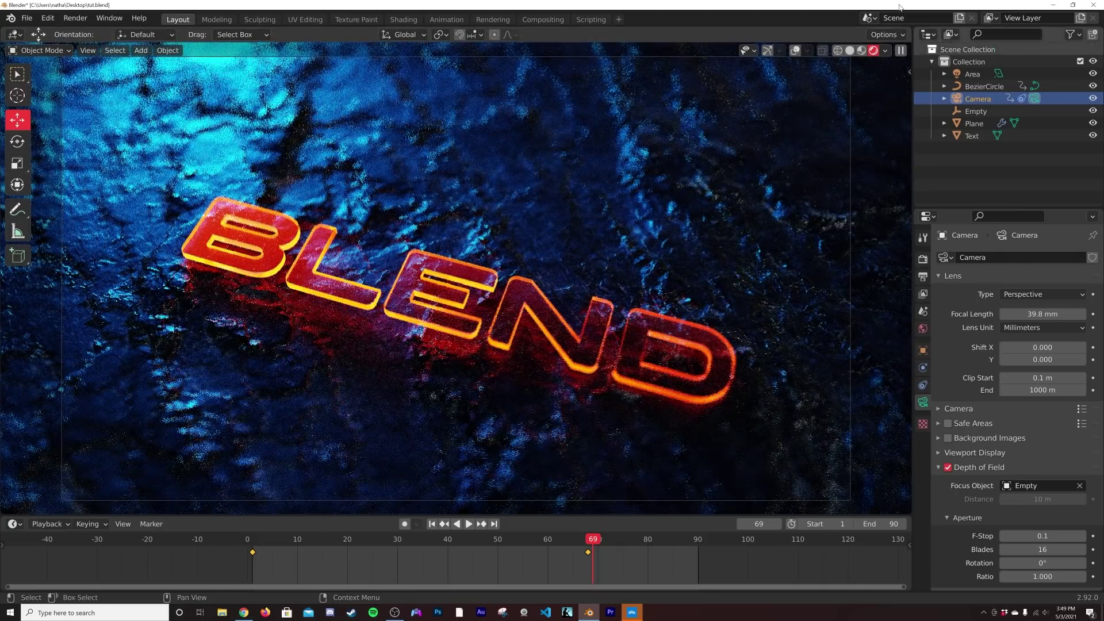
# Step: Switch the viewport to Solid shading and set the render output's file format to FFmpeg Video
pyautogui.click(849, 50)
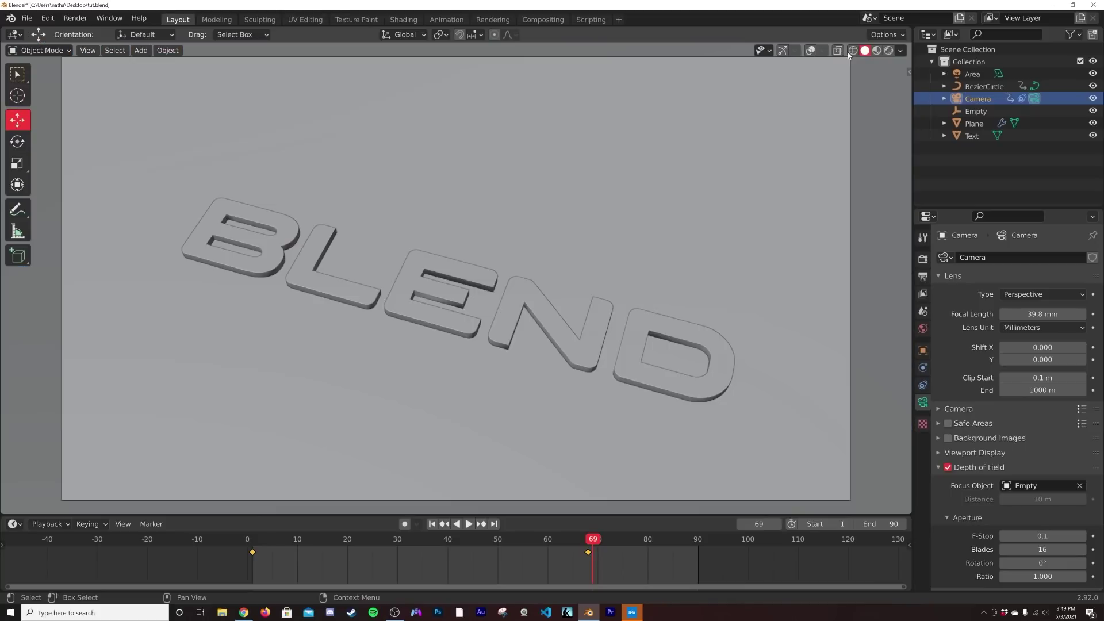
pyautogui.click(923, 277)
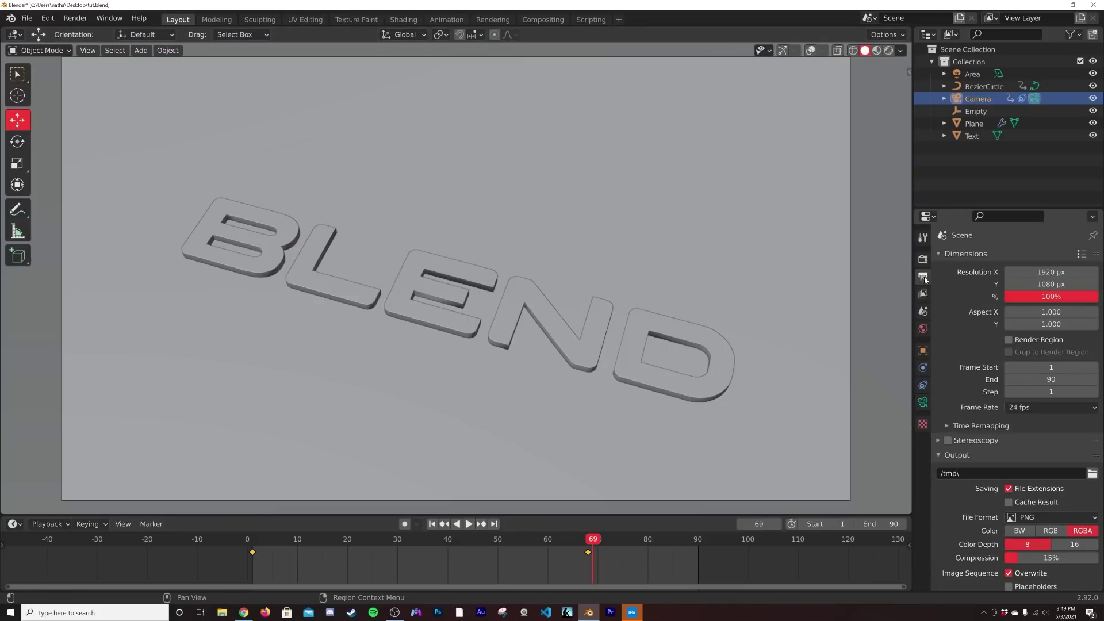
pyautogui.click(1035, 520)
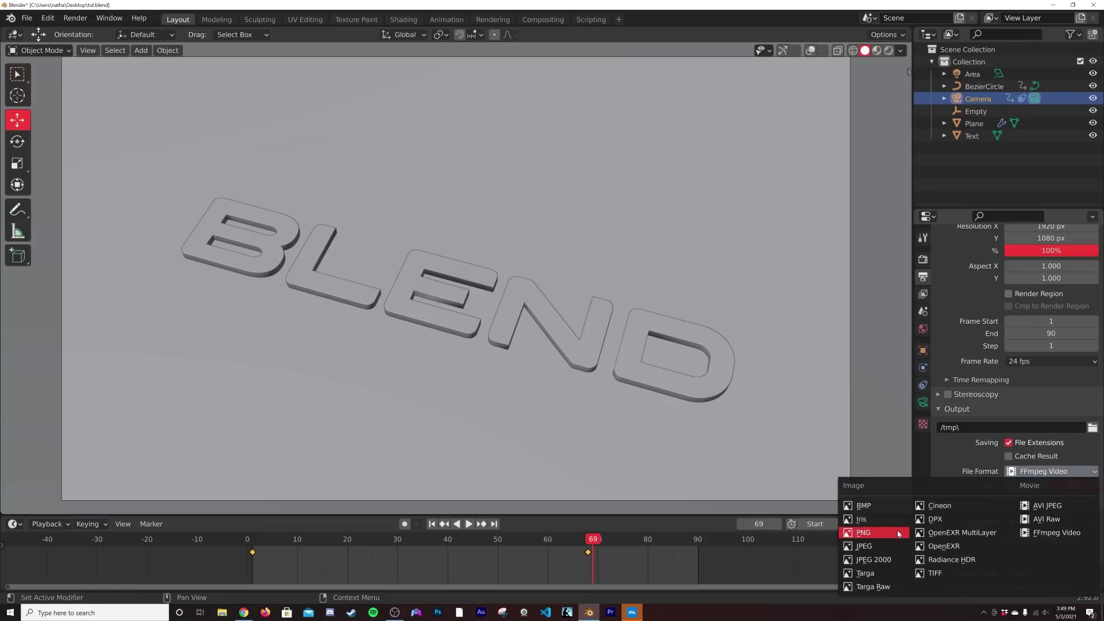
pyautogui.scroll(-2, 996, 496)
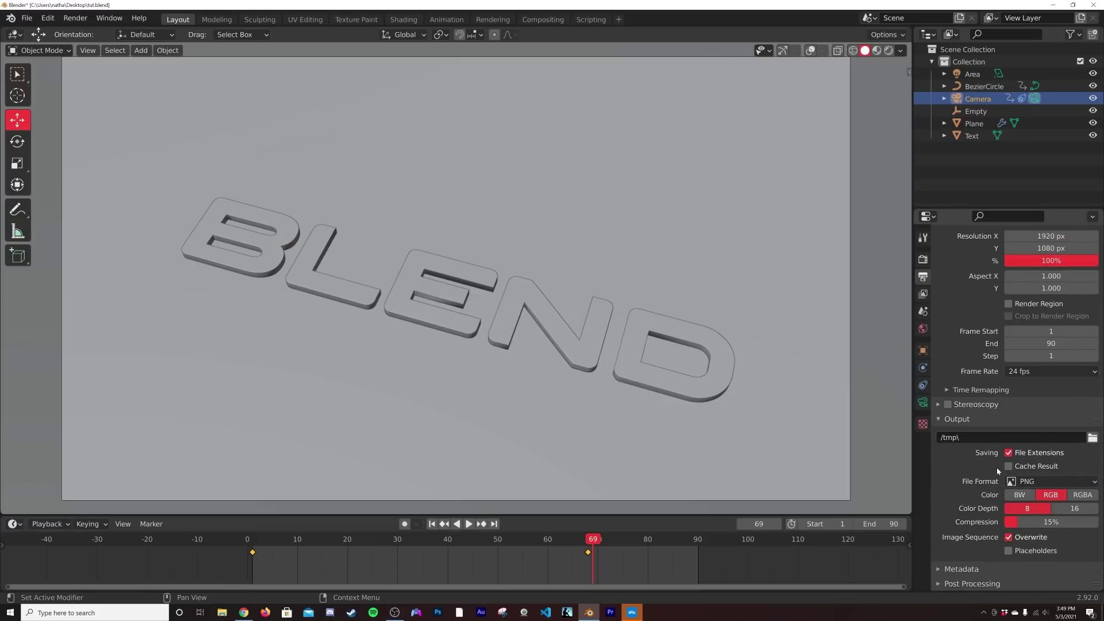
pyautogui.click(1032, 481)
pyautogui.click(1041, 414)
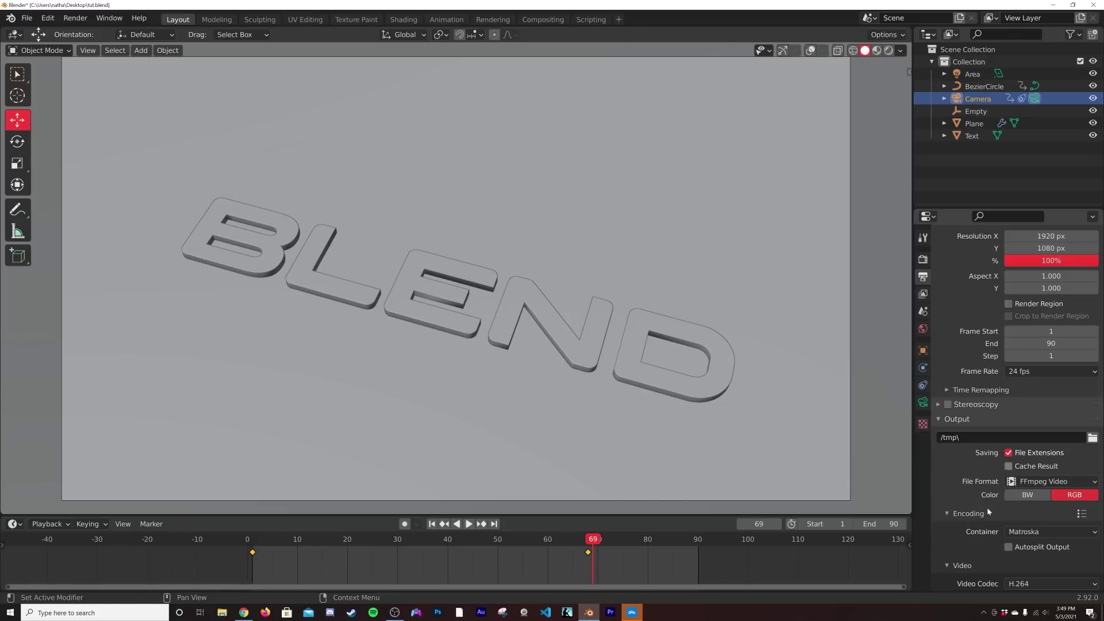
# Step: Set the video encoding container to MPEG-4 and change the H.264 output quality preset
pyautogui.click(1033, 531)
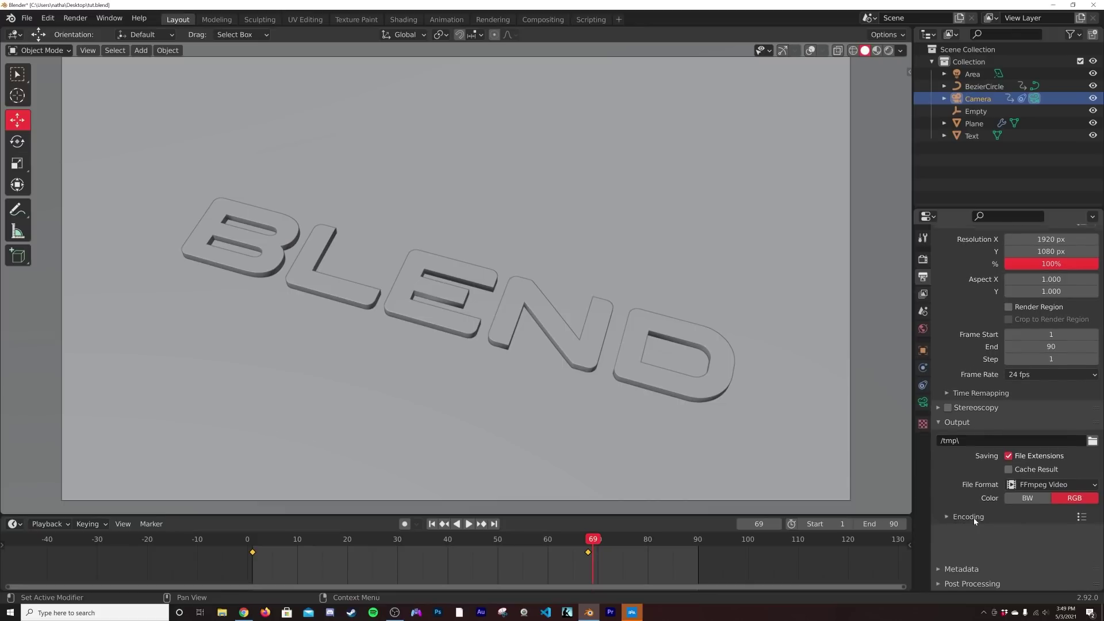
pyautogui.scroll(2, 974, 517)
pyautogui.click(1032, 568)
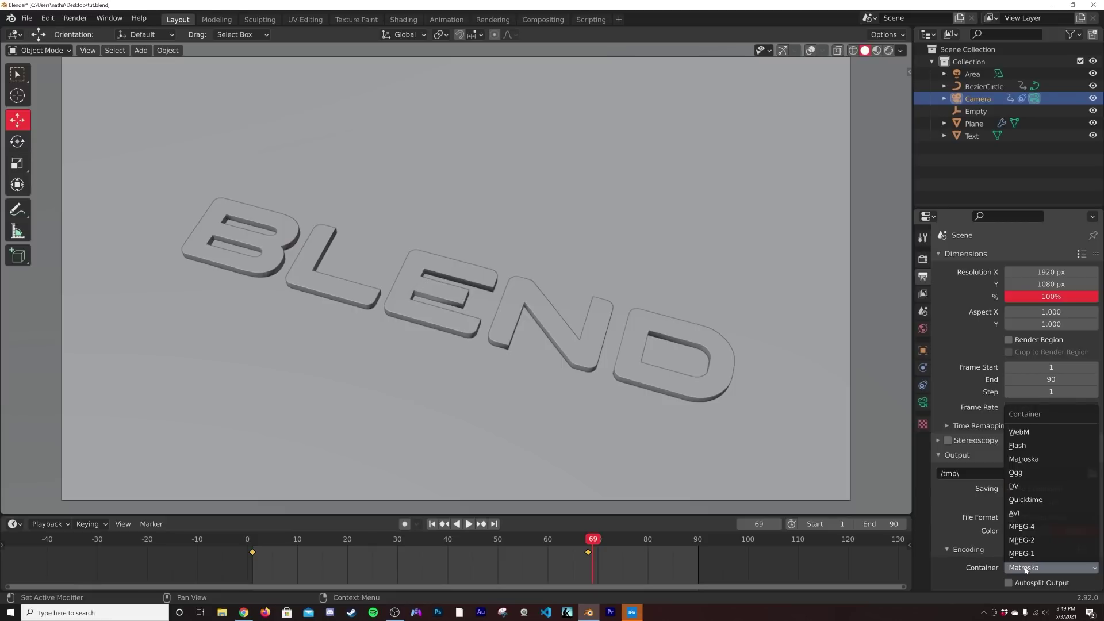
pyautogui.click(1030, 530)
pyautogui.scroll(-3, 1030, 540)
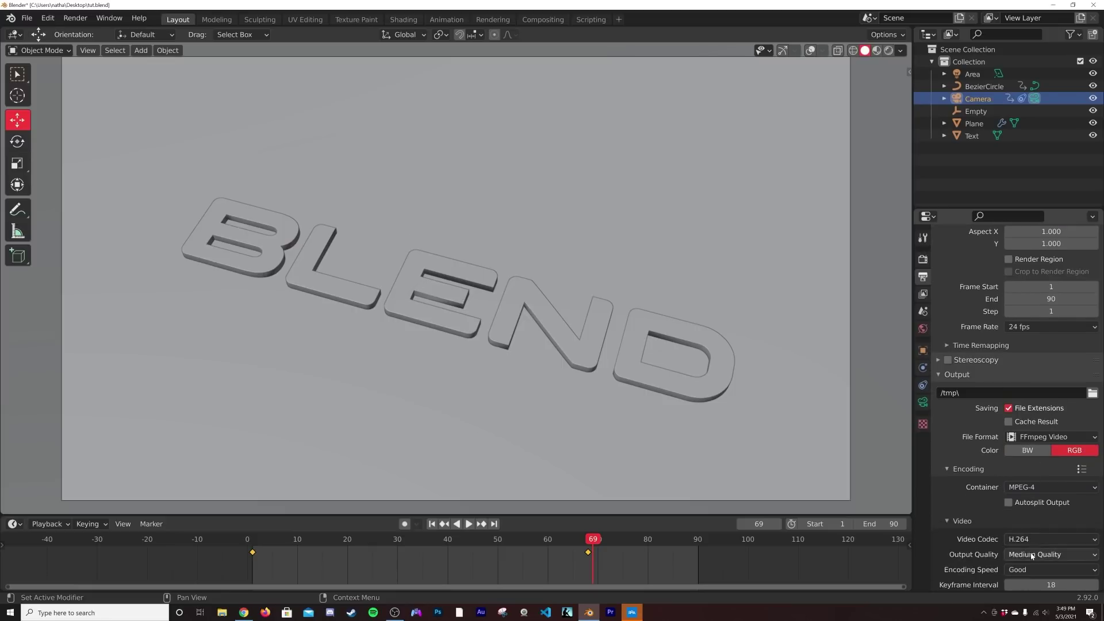
pyautogui.click(1032, 555)
pyautogui.click(1029, 514)
pyautogui.scroll(2, 1029, 513)
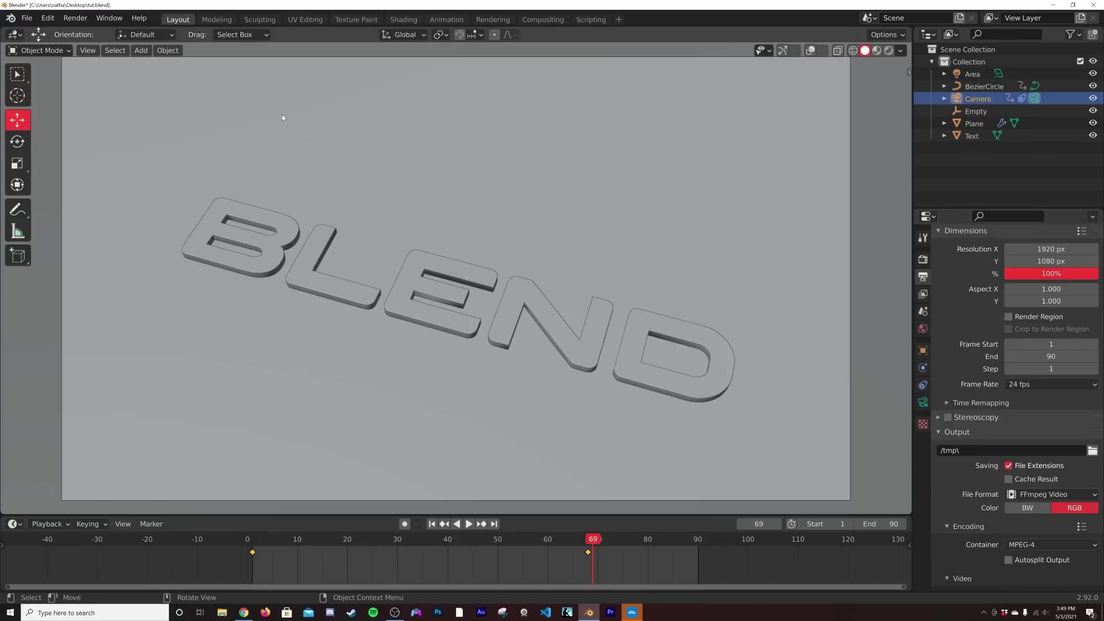
# Step: Start rendering the animation
pyautogui.click(76, 18)
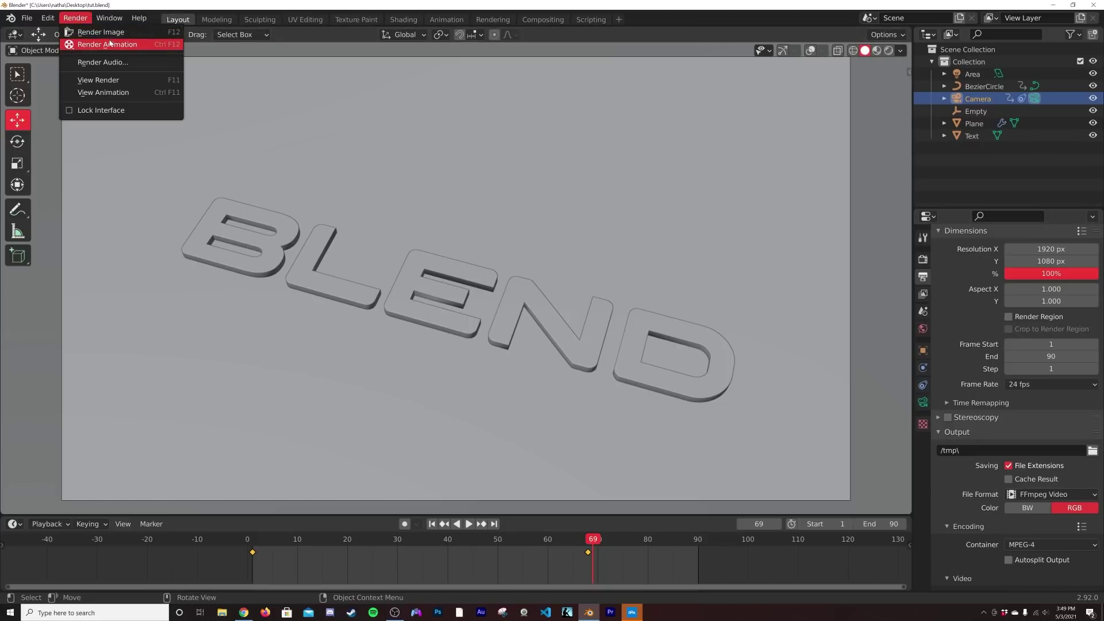